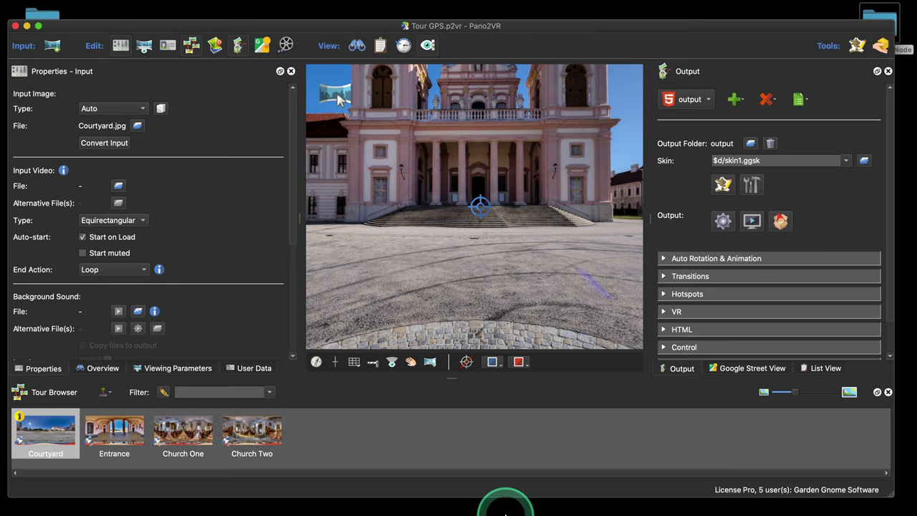
View the QandA.png image showing where questions are asked and close it
{"action": "mouse_move", "coordinate": [522, 475]}
{"action": "left_click", "coordinate": [557, 488]}
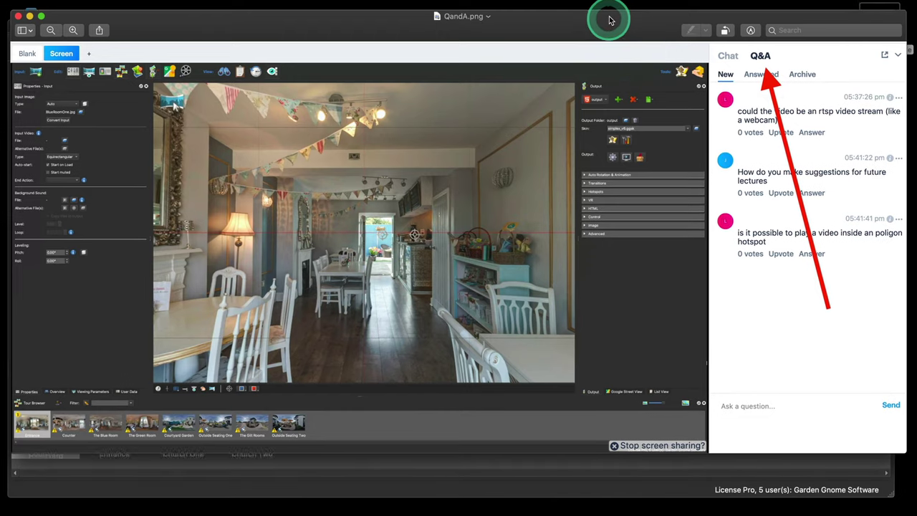
{"action": "left_click_drag", "start_coordinate": [609, 20], "coordinate": [611, 17]}
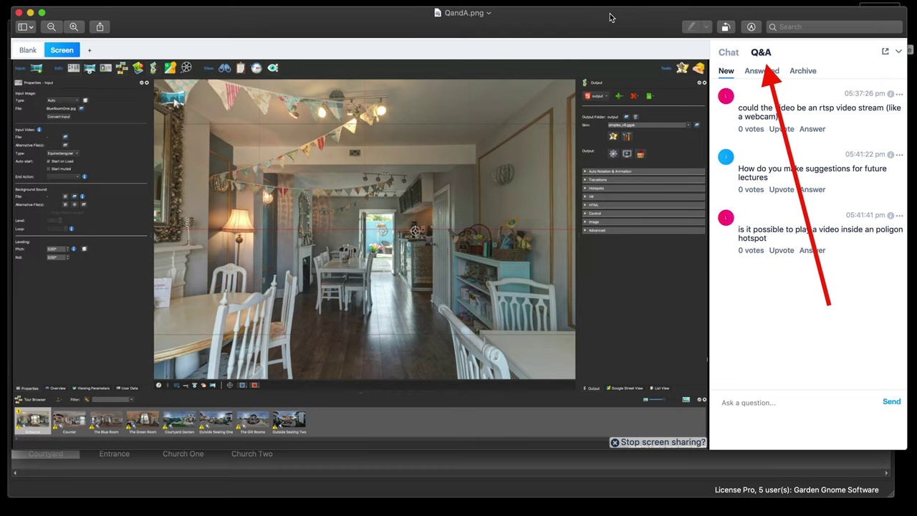
{"action": "left_click", "coordinate": [19, 13]}
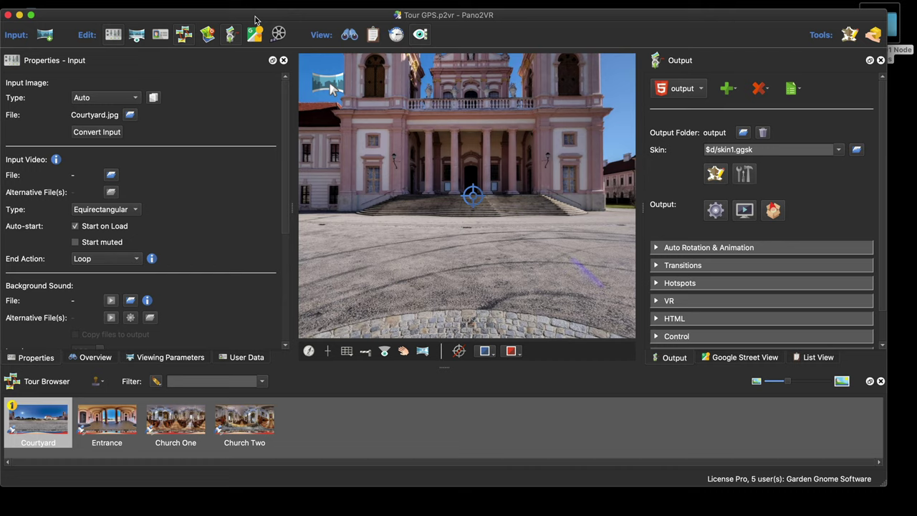
Open the skin1.ggsk skin for editing and inspect the zoom-in and auto-rotate buttons in the Controller
{"action": "left_click", "coordinate": [715, 175]}
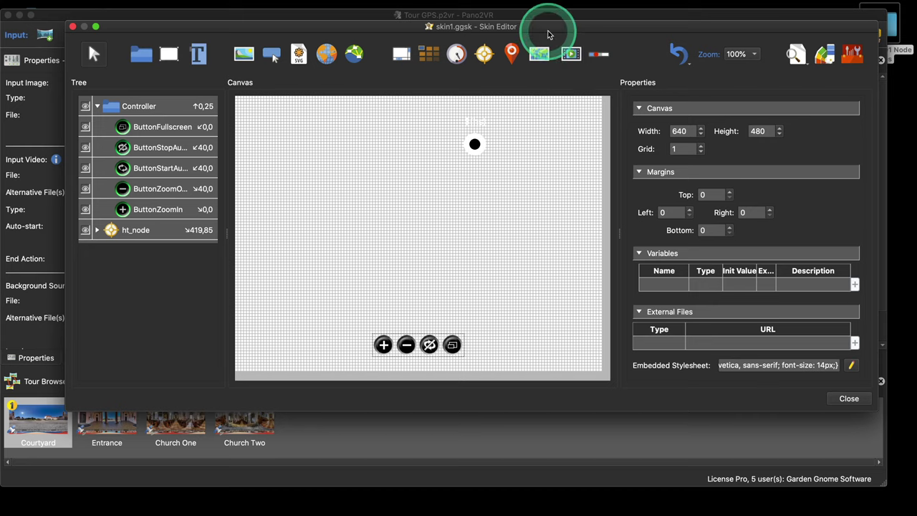
{"action": "left_click_drag", "start_coordinate": [548, 34], "coordinate": [542, 19]}
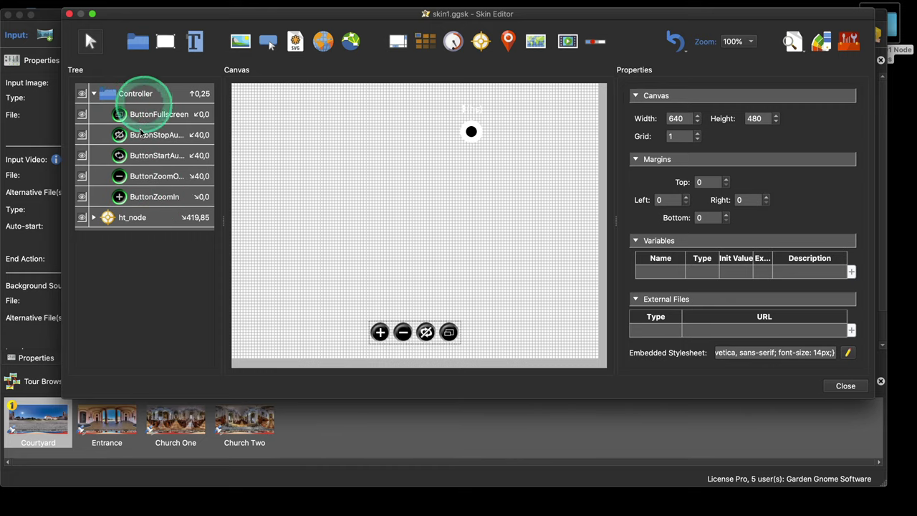
{"action": "left_click", "coordinate": [154, 201]}
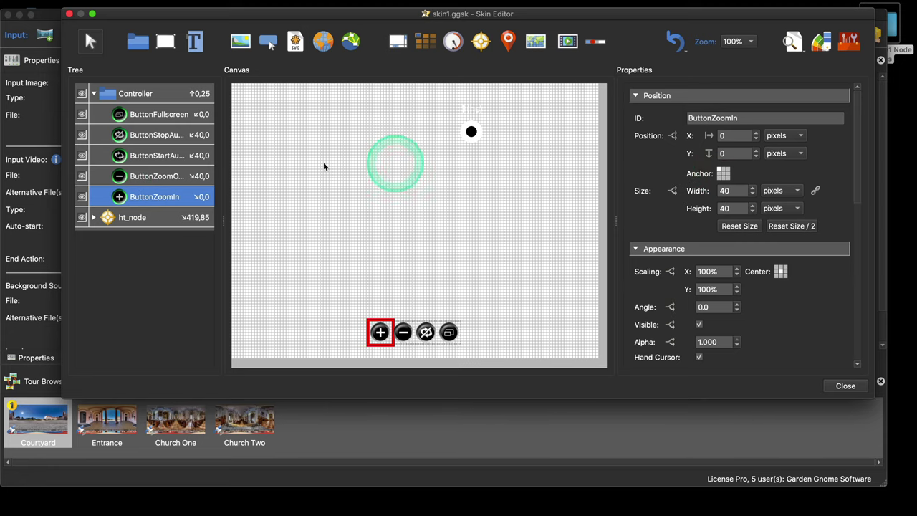
{"action": "left_click", "coordinate": [152, 158]}
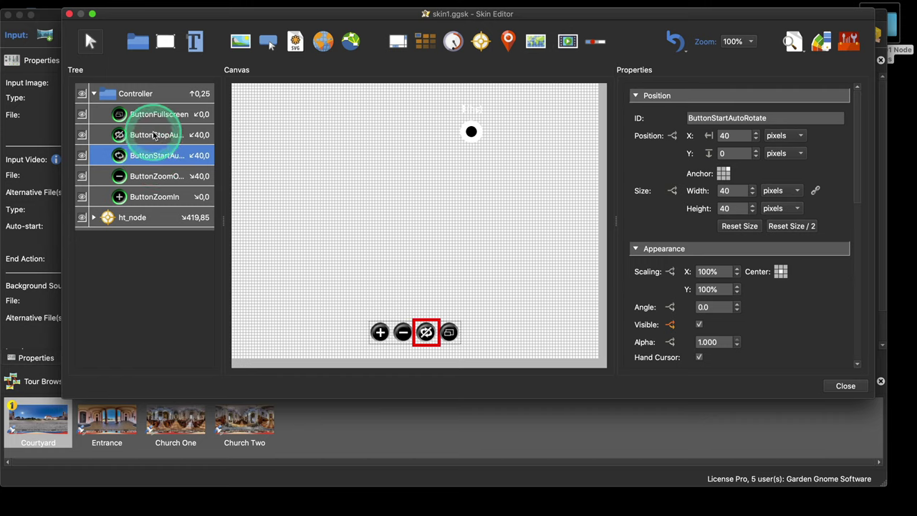
{"action": "left_click", "coordinate": [153, 136], "text": "super"}
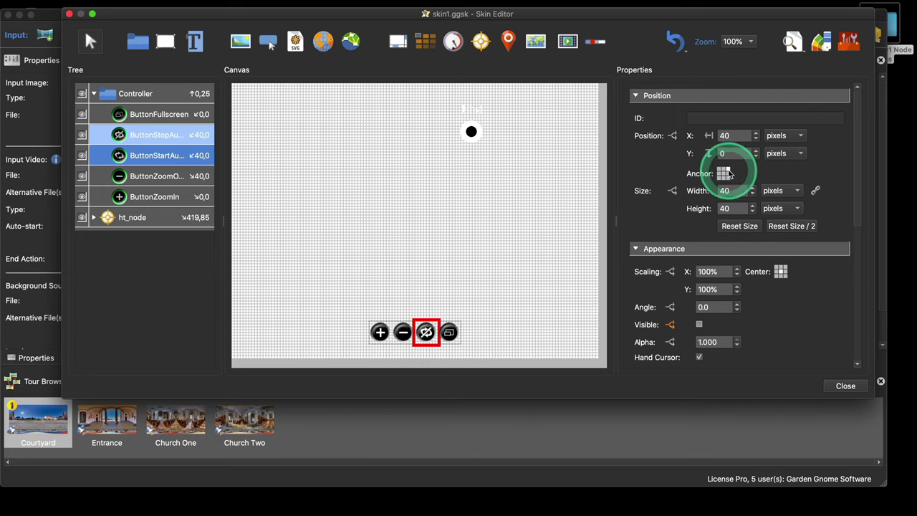
Inspect the fullscreen button's properties and the settings of its mouse-click action
{"action": "left_click", "coordinate": [150, 119]}
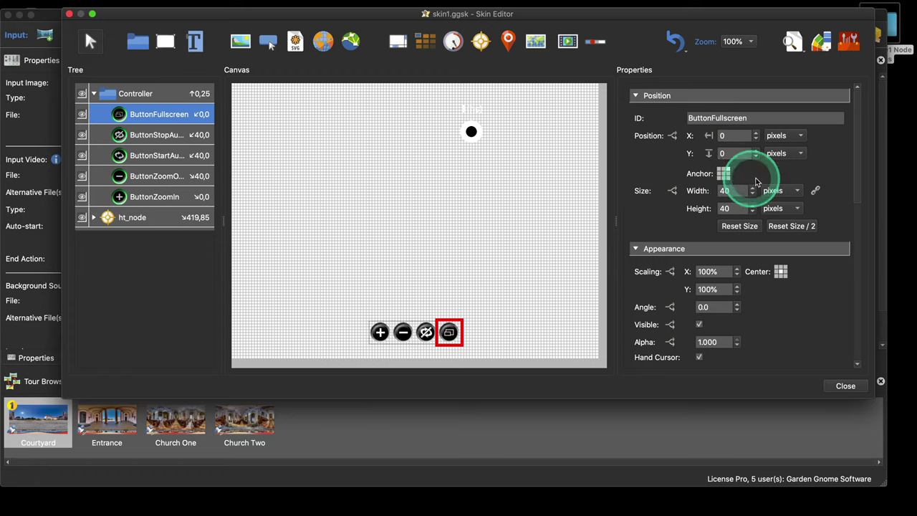
{"action": "scroll", "coordinate": [757, 181], "scroll_direction": "down", "scroll_amount": 10}
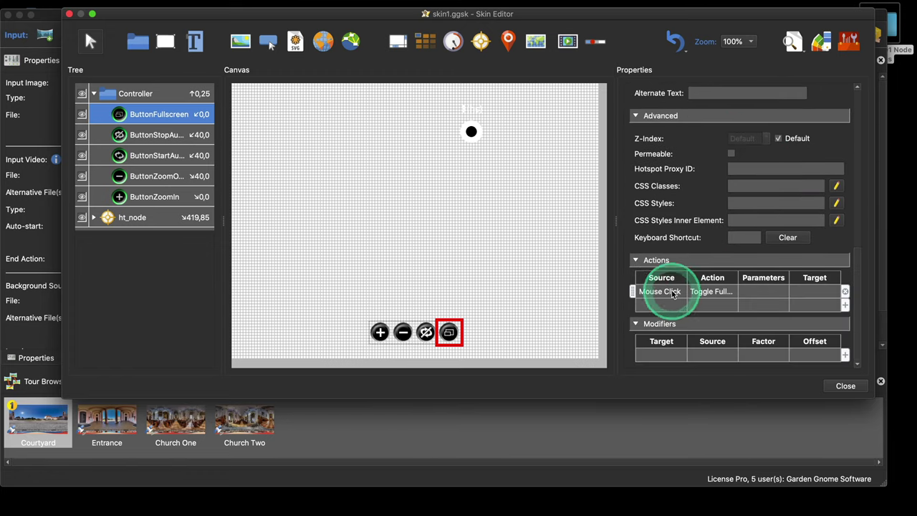
{"action": "double_click", "coordinate": [659, 291]}
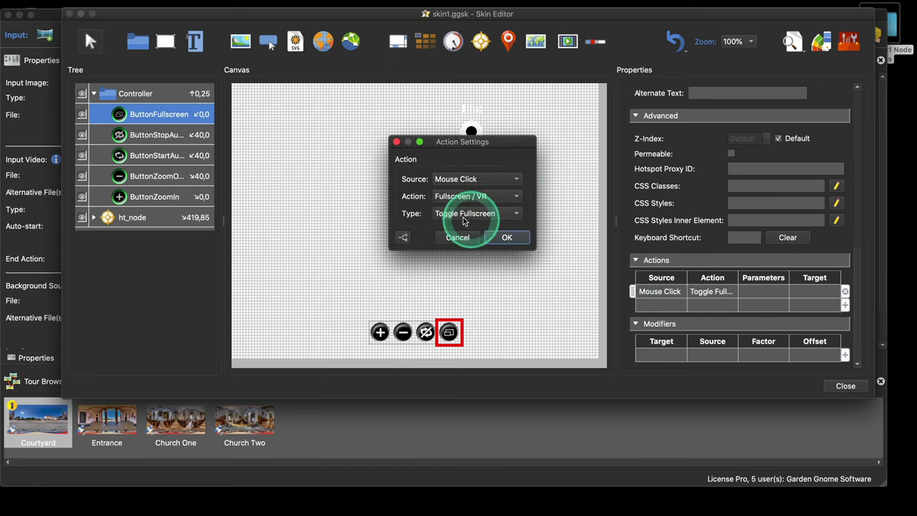
{"action": "left_click", "coordinate": [508, 238]}
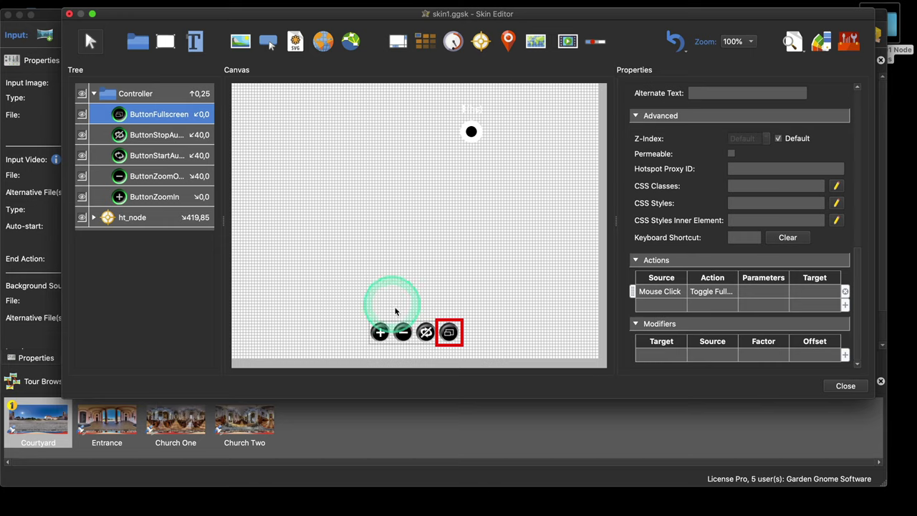
Widen the Controller container to 300 pixels, and set its width back to 160 pixels
{"action": "left_click", "coordinate": [143, 89]}
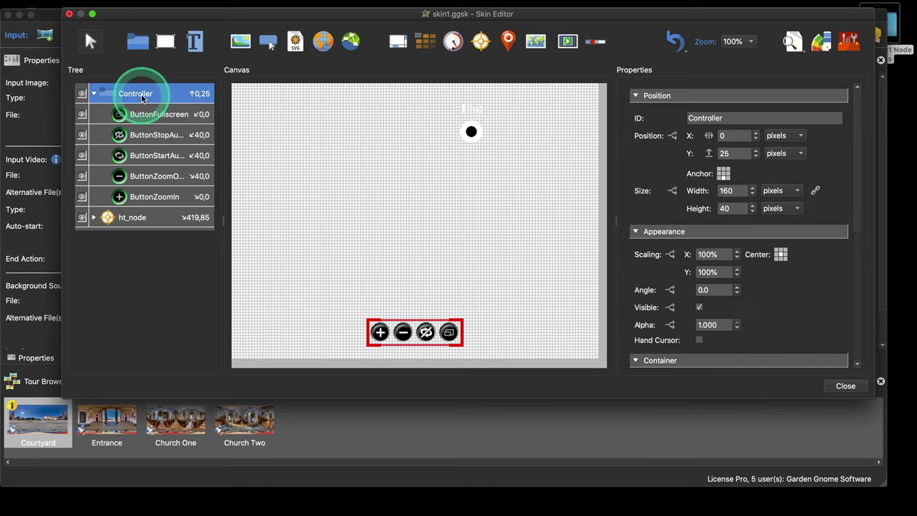
{"action": "left_click", "coordinate": [742, 274]}
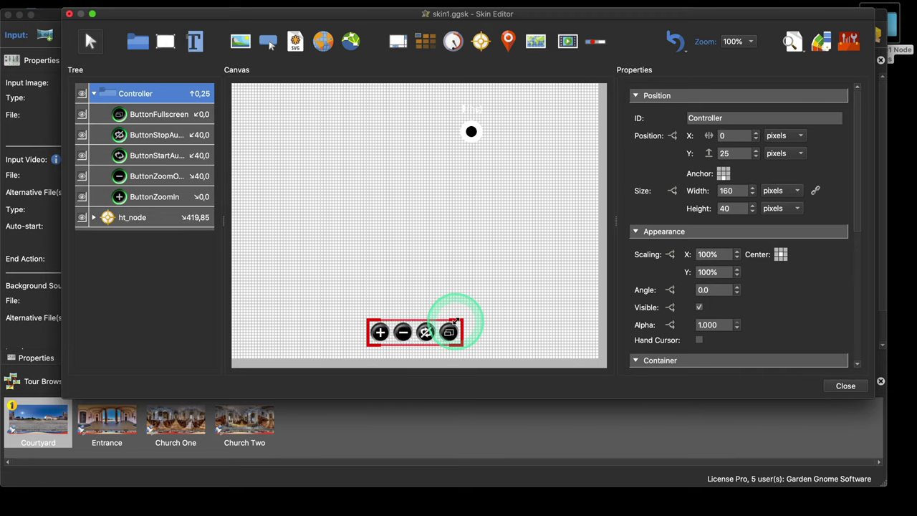
{"action": "double_click", "coordinate": [734, 190]}
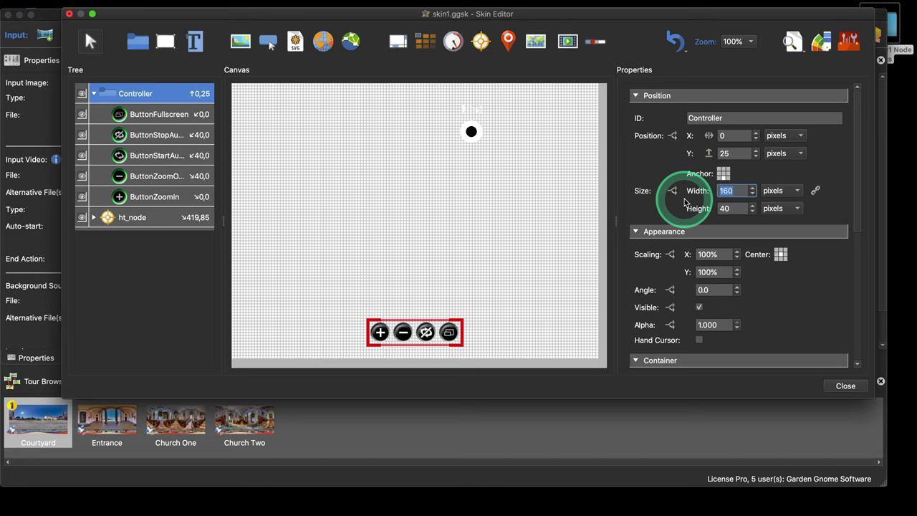
{"action": "type", "text": "300"}
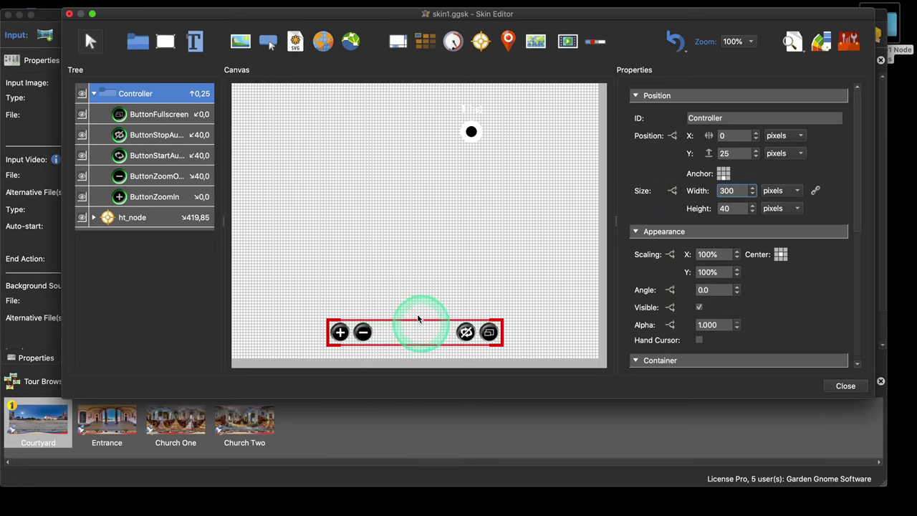
{"action": "left_click", "coordinate": [706, 192]}
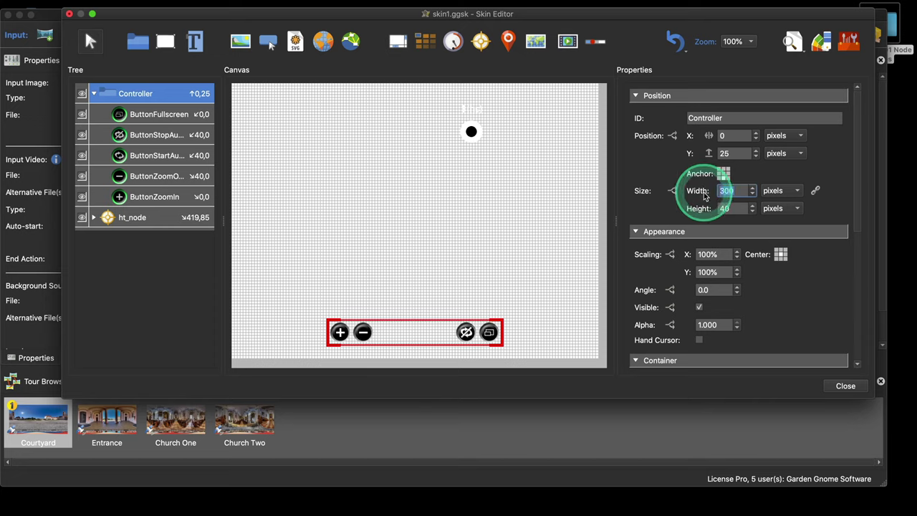
{"action": "type", "text": "160"}
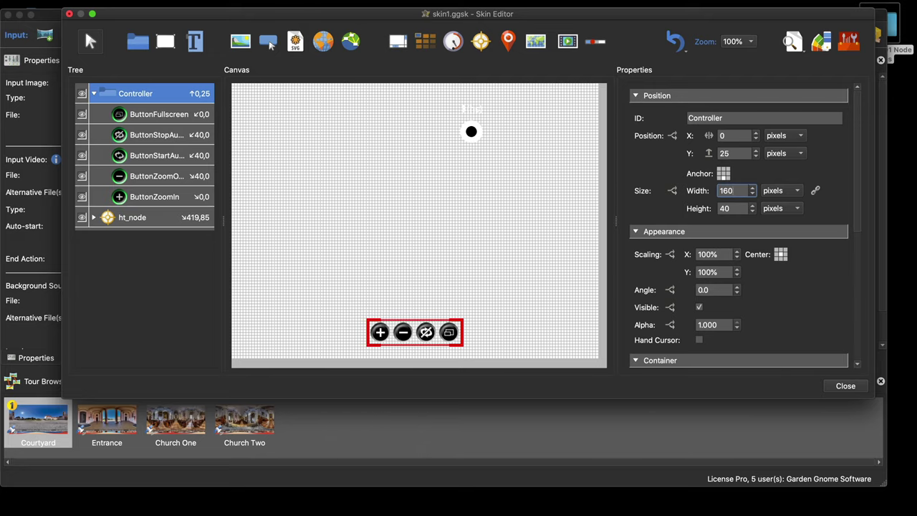
Add a node image about 215 × 135 pixels to the skin canvas at about X 91, Y 110
{"action": "left_click", "coordinate": [381, 178]}
{"action": "left_click", "coordinate": [351, 45]}
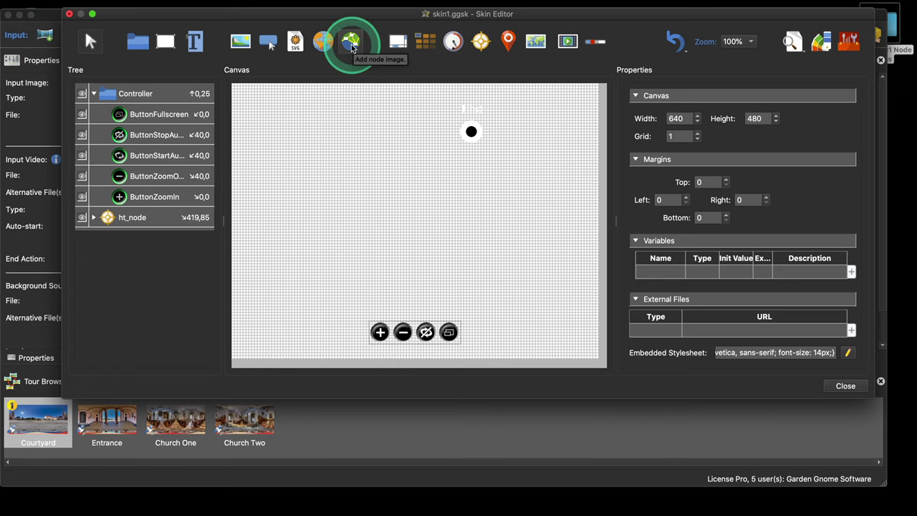
{"action": "left_click", "coordinate": [351, 42]}
{"action": "left_click", "coordinate": [361, 135]}
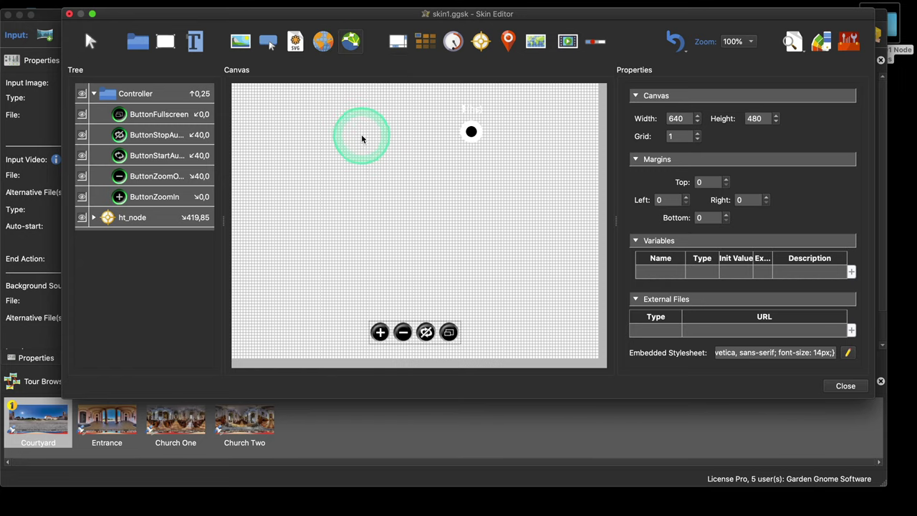
{"action": "left_click_drag", "start_coordinate": [422, 179], "coordinate": [353, 186]}
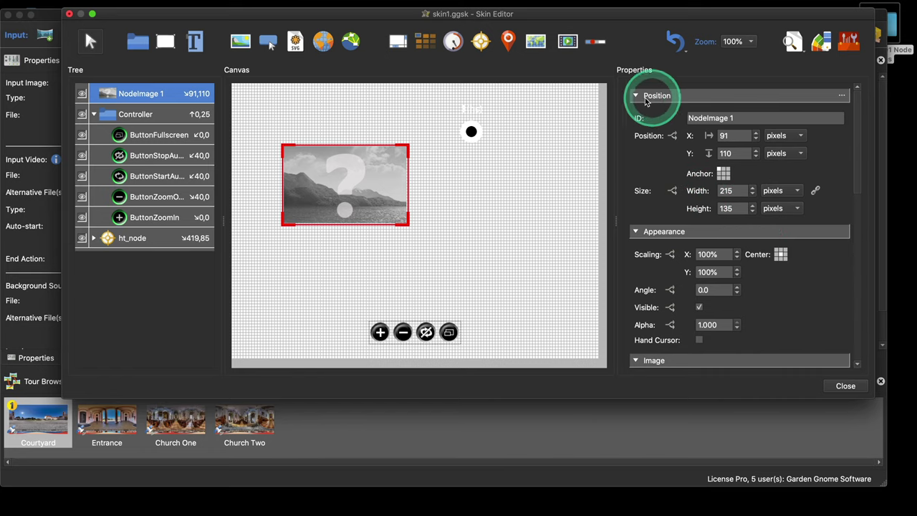
Set the node image's format to JPEG with a quality of 70
{"action": "scroll", "coordinate": [671, 274], "scroll_direction": "down", "scroll_amount": 2}
{"action": "scroll", "coordinate": [671, 274], "scroll_direction": "down", "scroll_amount": 7}
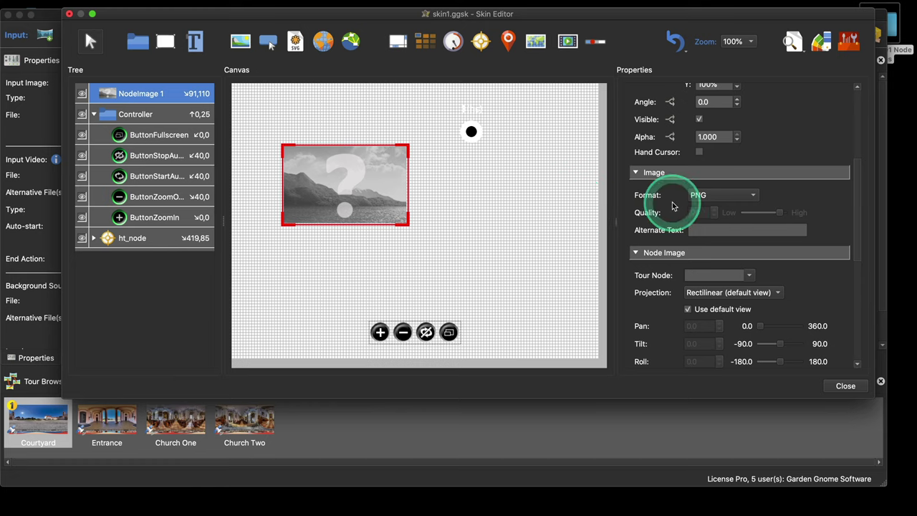
{"action": "scroll", "coordinate": [673, 206], "scroll_direction": "down", "scroll_amount": 4}
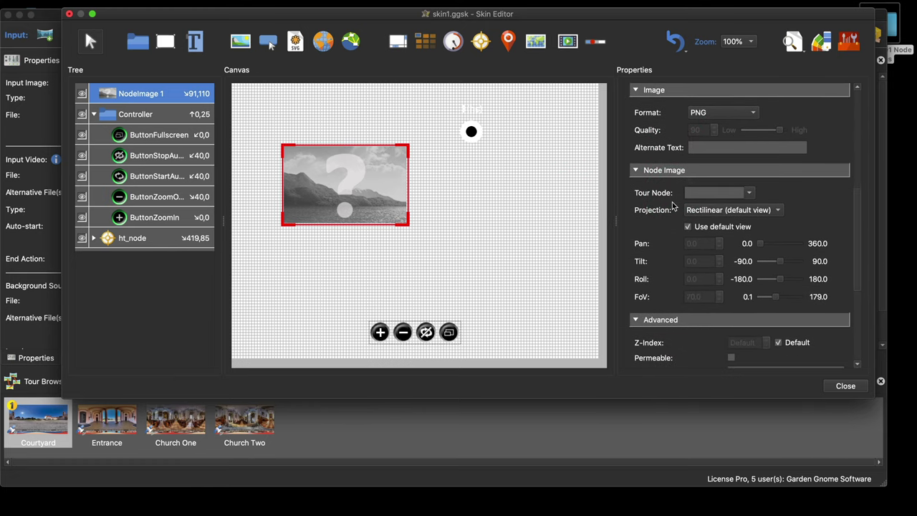
{"action": "scroll", "coordinate": [674, 207], "scroll_direction": "up", "scroll_amount": 1}
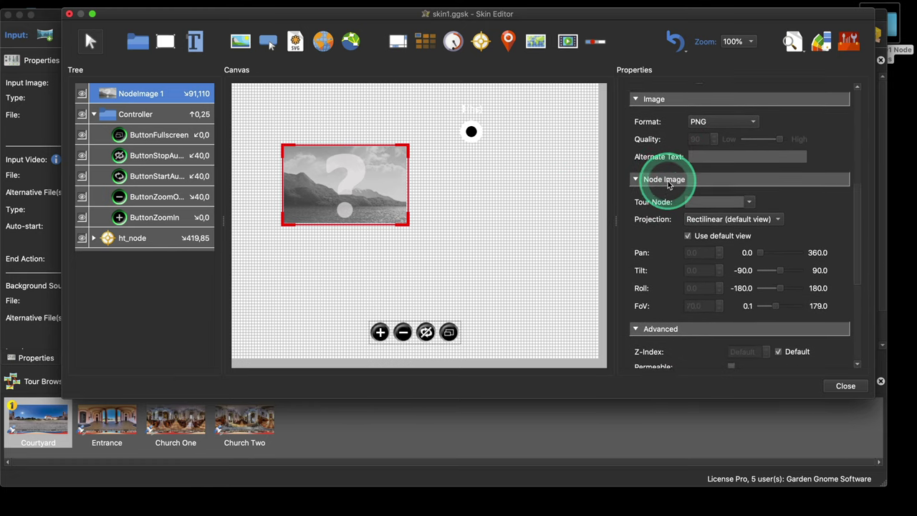
{"action": "left_click", "coordinate": [726, 125]}
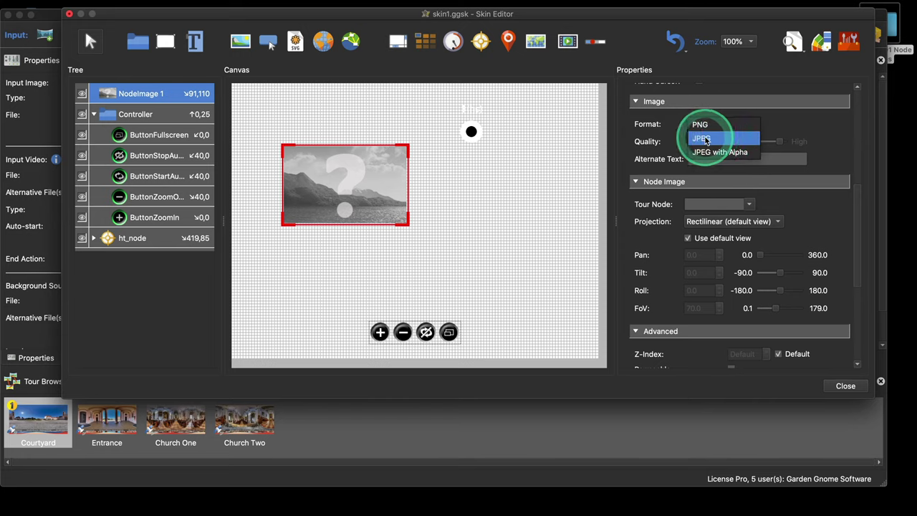
{"action": "left_click", "coordinate": [706, 140]}
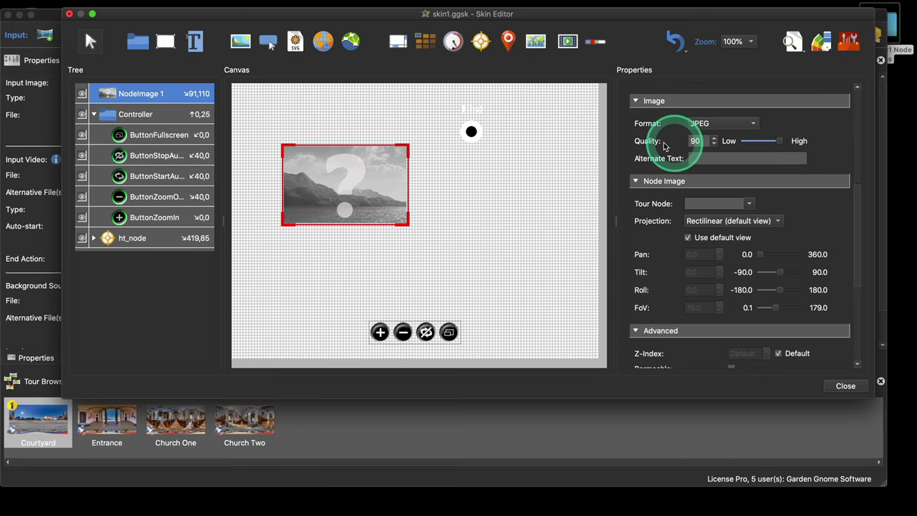
{"action": "left_click_drag", "start_coordinate": [645, 148], "coordinate": [701, 144]}
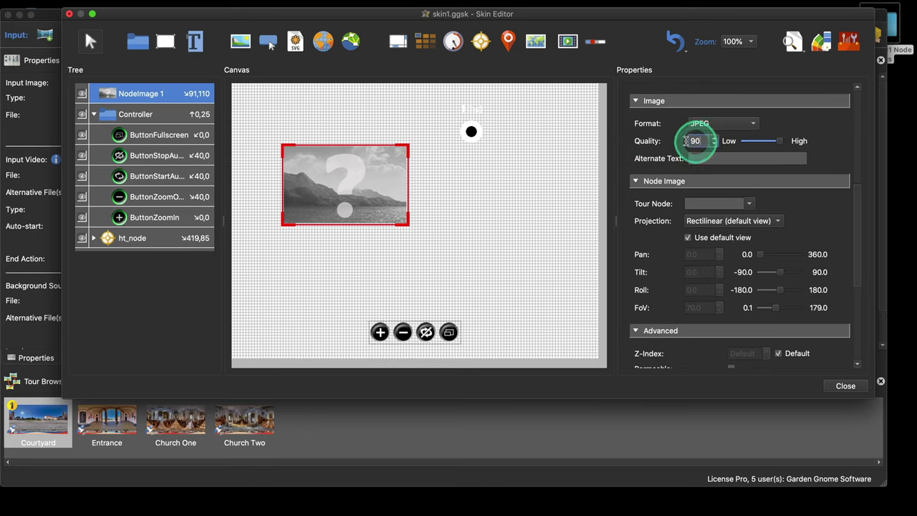
{"action": "type", "text": "70"}
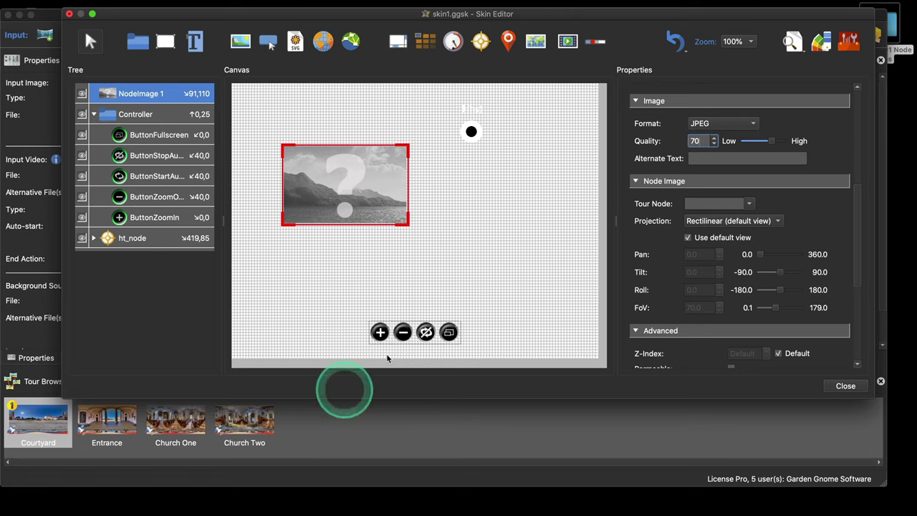
Assign the Courtyard panorama as the node image's tour node, and shift the image slightly up the canvas
{"action": "left_click", "coordinate": [368, 189]}
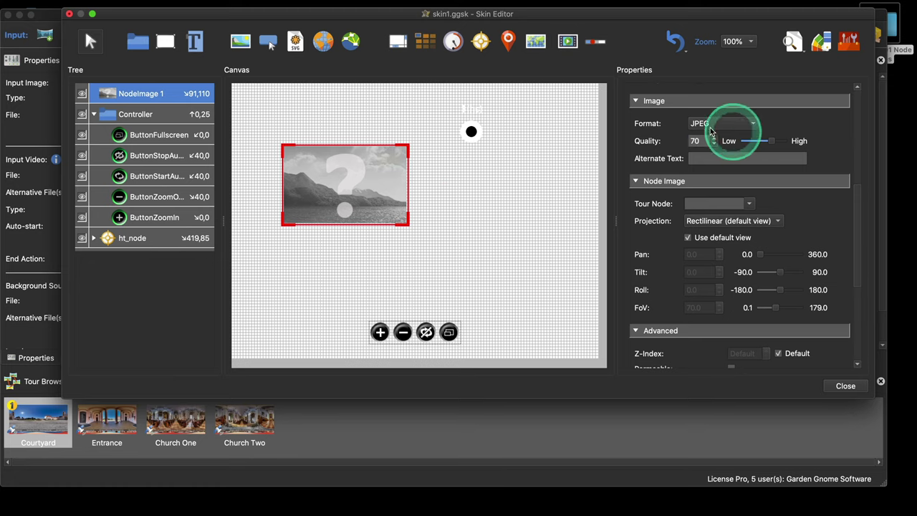
{"action": "scroll", "coordinate": [745, 150], "scroll_direction": "up", "scroll_amount": 2}
{"action": "scroll", "coordinate": [742, 151], "scroll_direction": "down", "scroll_amount": 4}
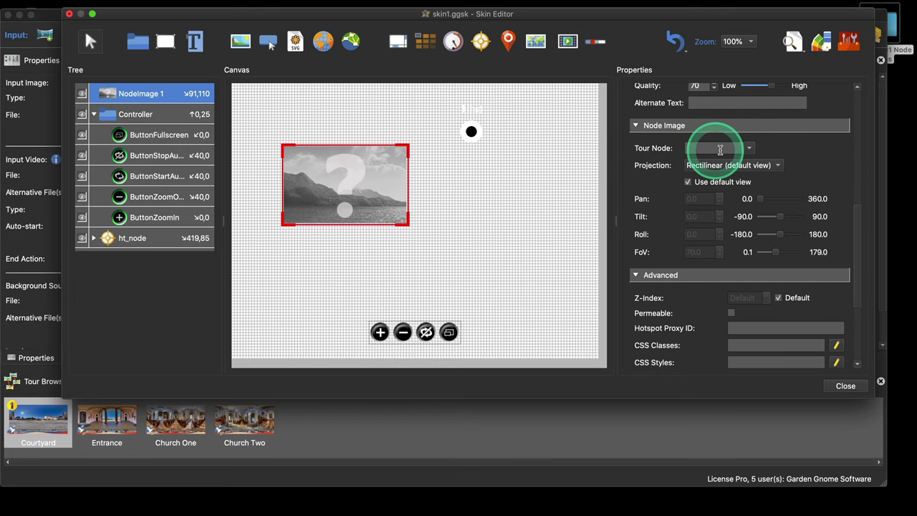
{"action": "left_click_drag", "start_coordinate": [372, 180], "coordinate": [374, 170]}
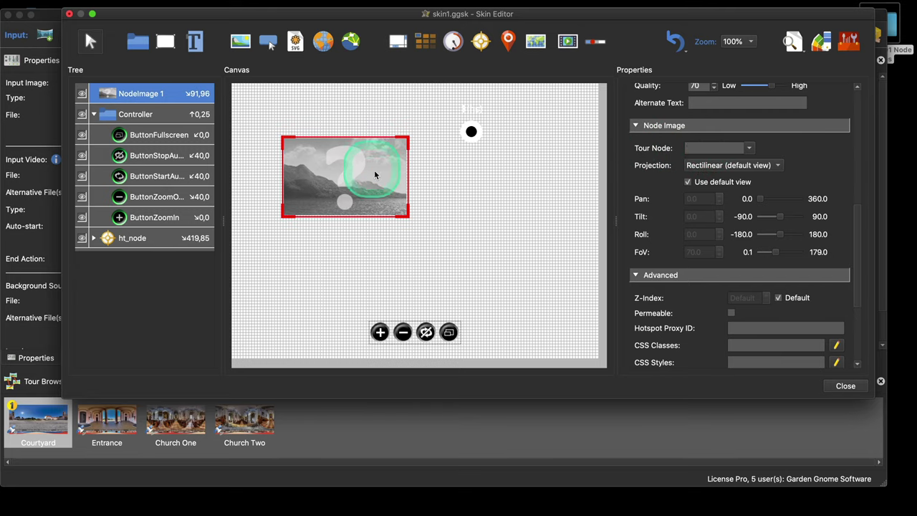
{"action": "left_click", "coordinate": [748, 149]}
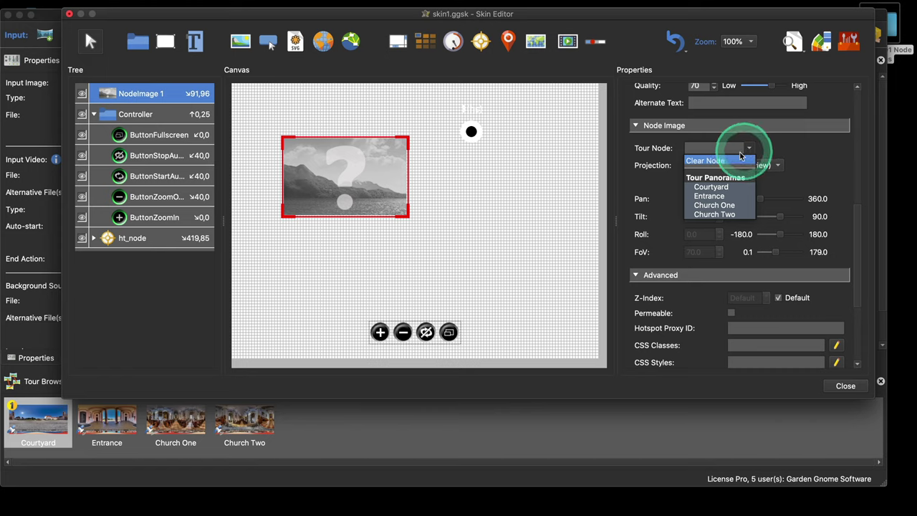
{"action": "left_click", "coordinate": [720, 186]}
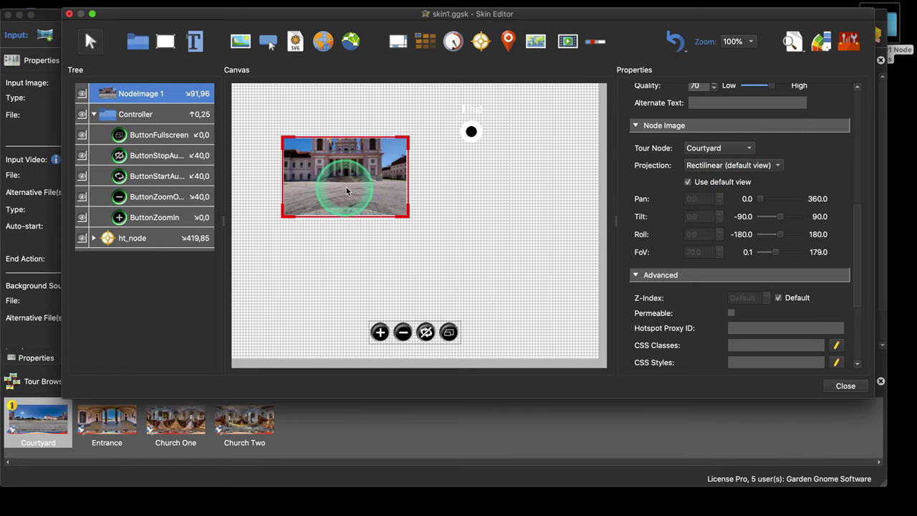
Move the Courtyard node image toward the canvas's upper-left corner, at about X 57, Y 38
{"action": "left_click_drag", "start_coordinate": [346, 187], "coordinate": [331, 152]}
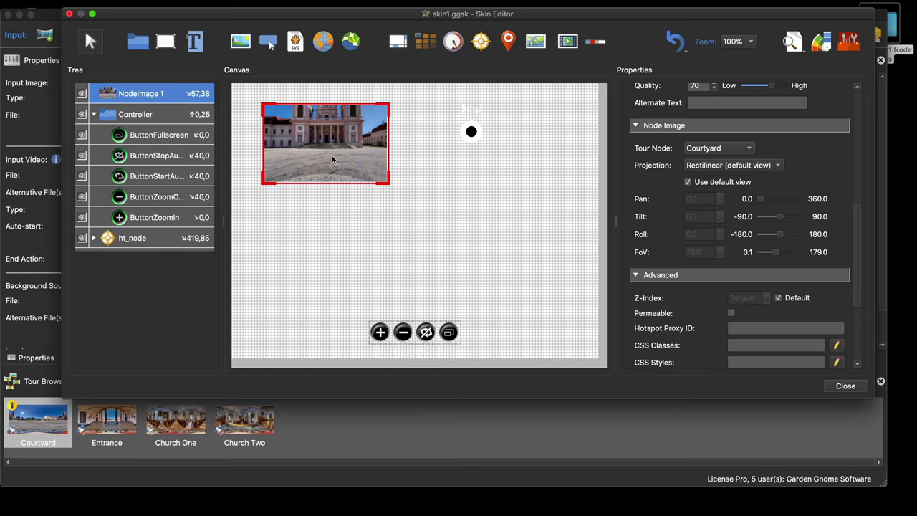
{"action": "mouse_move", "coordinate": [332, 155]}
{"action": "left_mouse_down"}
{"action": "mouse_move", "coordinate": [337, 144]}
{"action": "mouse_move", "coordinate": [287, 147]}
{"action": "mouse_move", "coordinate": [337, 136]}
{"action": "mouse_move", "coordinate": [338, 151]}
{"action": "mouse_move", "coordinate": [349, 136]}
{"action": "mouse_move", "coordinate": [329, 143]}
{"action": "mouse_move", "coordinate": [321, 158]}
{"action": "mouse_move", "coordinate": [329, 159]}
{"action": "left_mouse_up"}
{"action": "scroll", "coordinate": [786, 158], "scroll_direction": "up", "scroll_amount": 5}
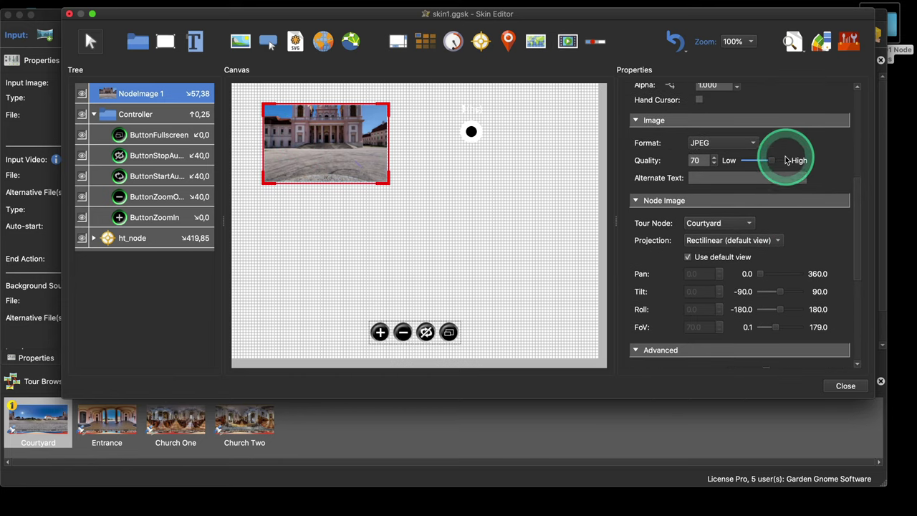
Reset the Courtyard node image's JPEG quality to 70
{"action": "scroll", "coordinate": [833, 171], "scroll_direction": "up", "scroll_amount": 6}
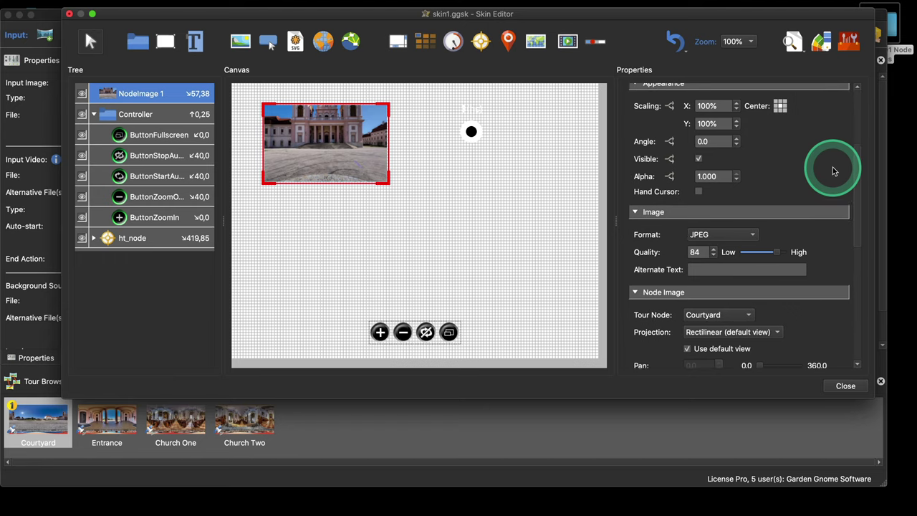
{"action": "left_click_drag", "start_coordinate": [682, 252], "coordinate": [663, 255]}
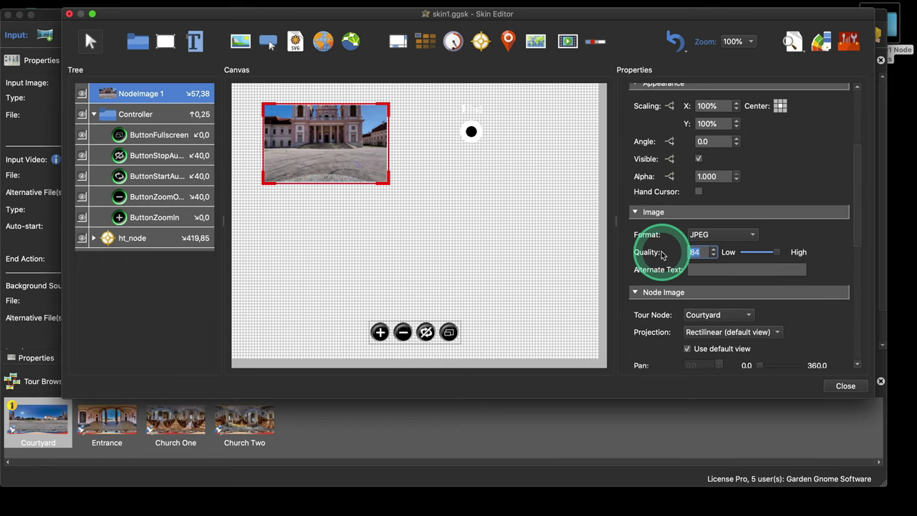
{"action": "type", "text": "70"}
{"action": "scroll", "coordinate": [815, 168], "scroll_direction": "up", "scroll_amount": 3}
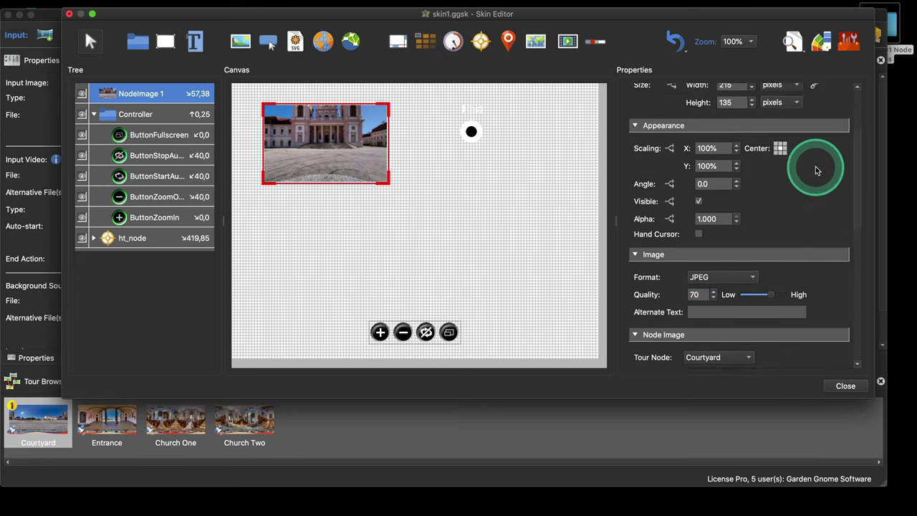
Resize the Courtyard node image to a square 200 pixels wide and 200 pixels high
{"action": "scroll", "coordinate": [815, 166], "scroll_direction": "up", "scroll_amount": 6}
{"action": "double_click", "coordinate": [727, 169]}
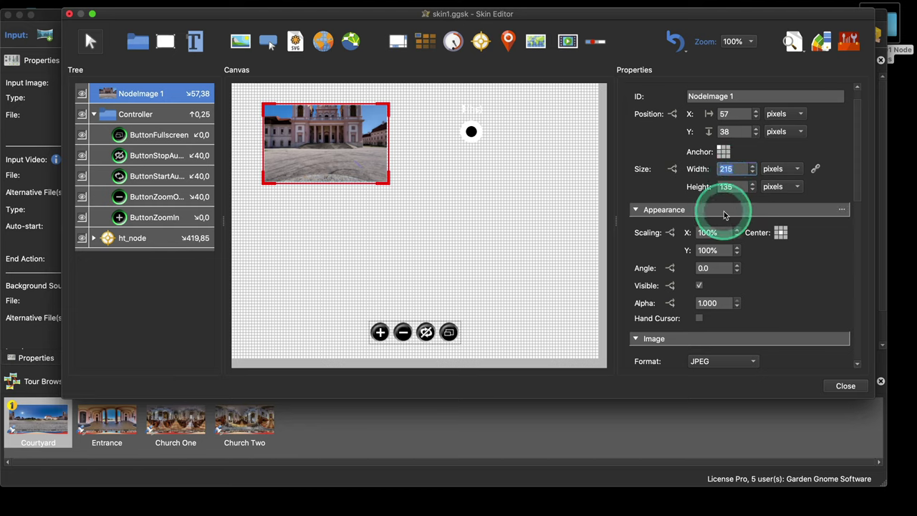
{"action": "type", "text": "200"}
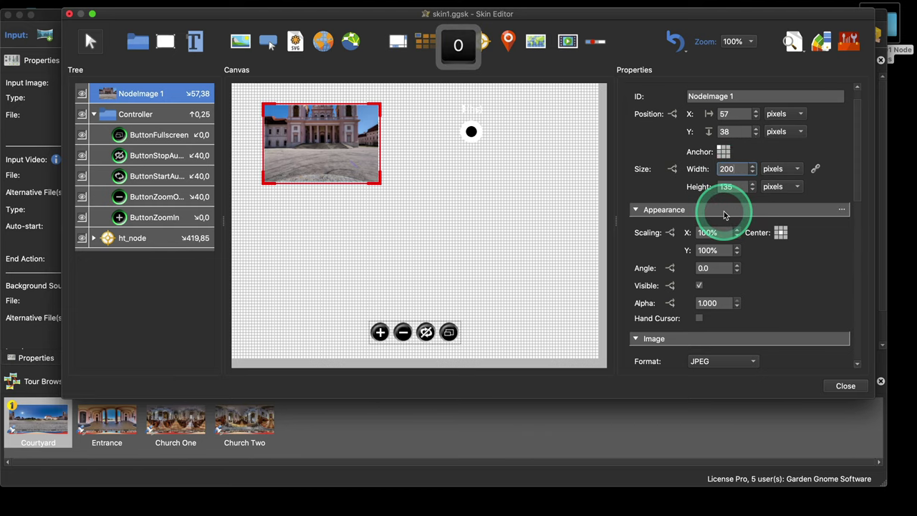
{"action": "key", "text": "Tab"}
{"action": "type", "text": "2"}
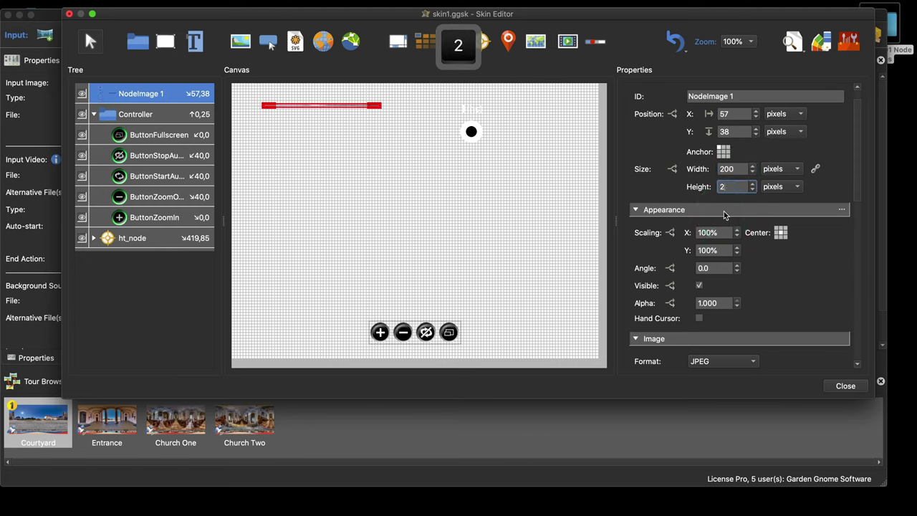
{"action": "type", "text": "00"}
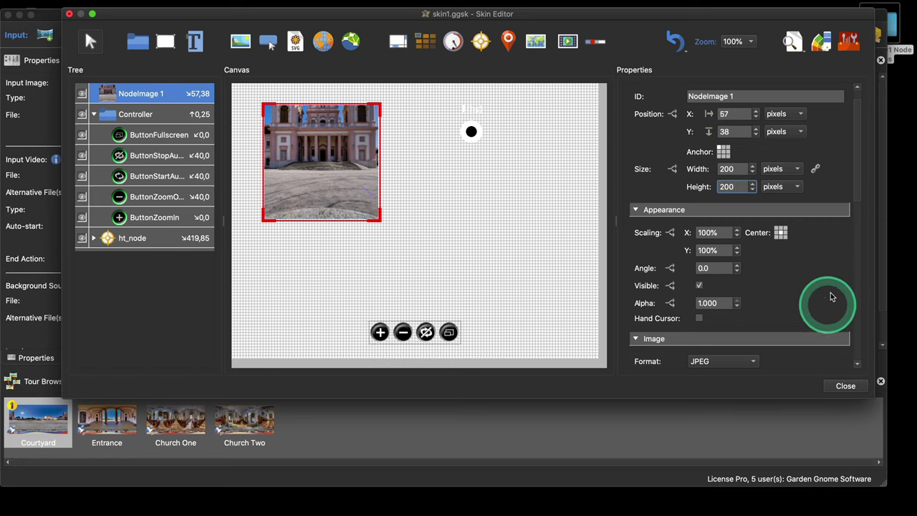
Switch the node image's projection to Stereographic and turn off its default view
{"action": "scroll", "coordinate": [828, 290], "scroll_direction": "down", "scroll_amount": 3}
{"action": "scroll", "coordinate": [828, 287], "scroll_direction": "down", "scroll_amount": 5}
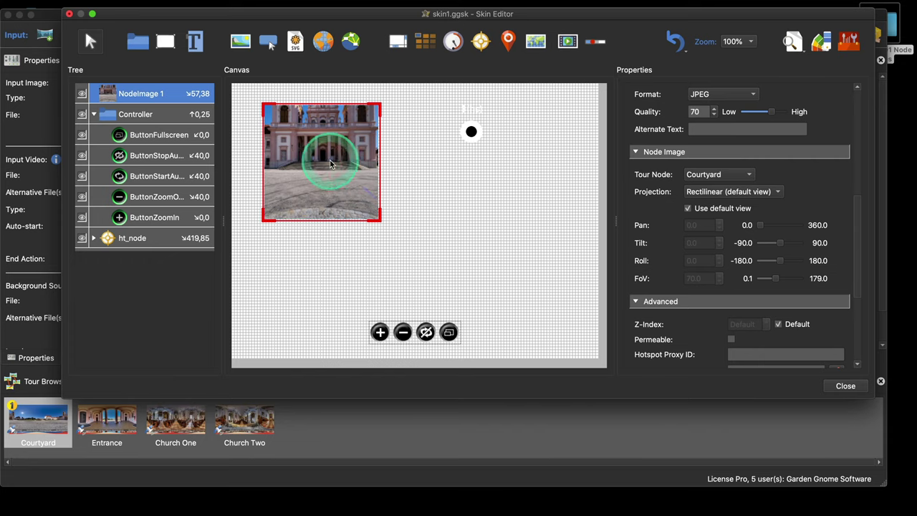
{"action": "scroll", "coordinate": [788, 191], "scroll_direction": "down", "scroll_amount": 1}
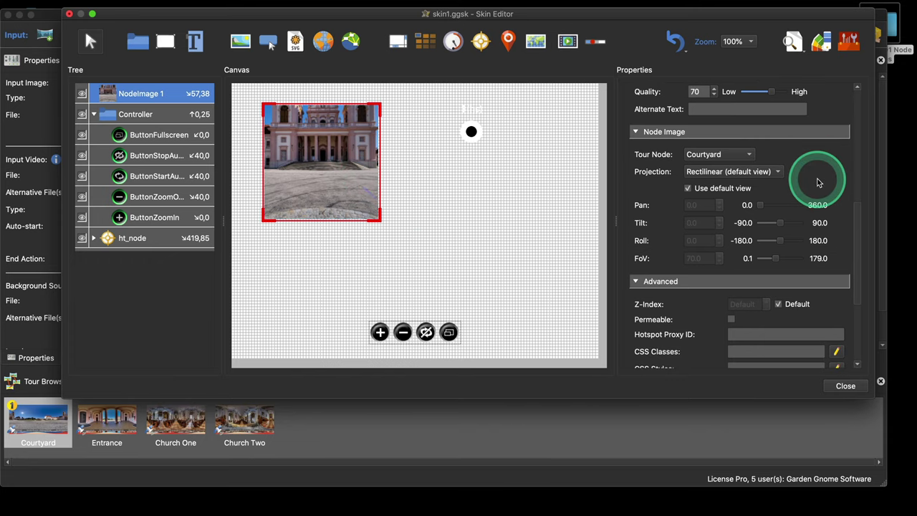
{"action": "left_click", "coordinate": [712, 175]}
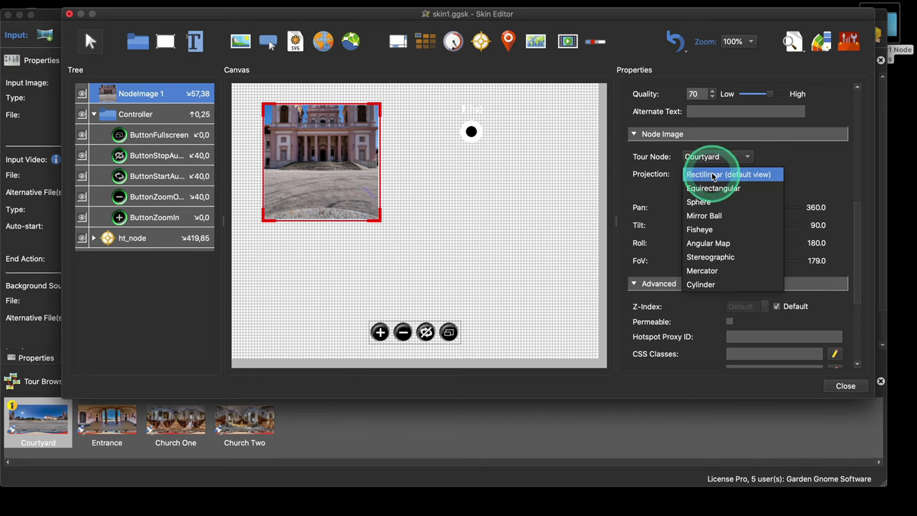
{"action": "left_click", "coordinate": [726, 256]}
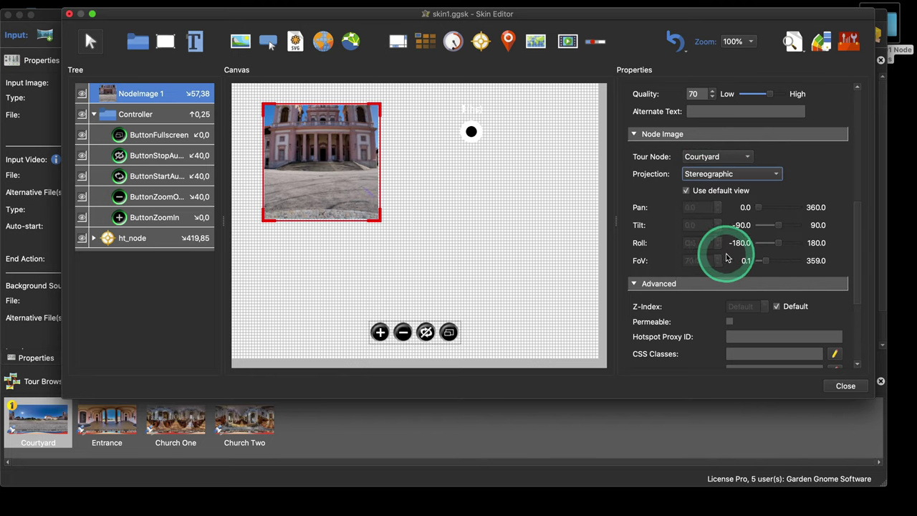
{"action": "left_click", "coordinate": [686, 190]}
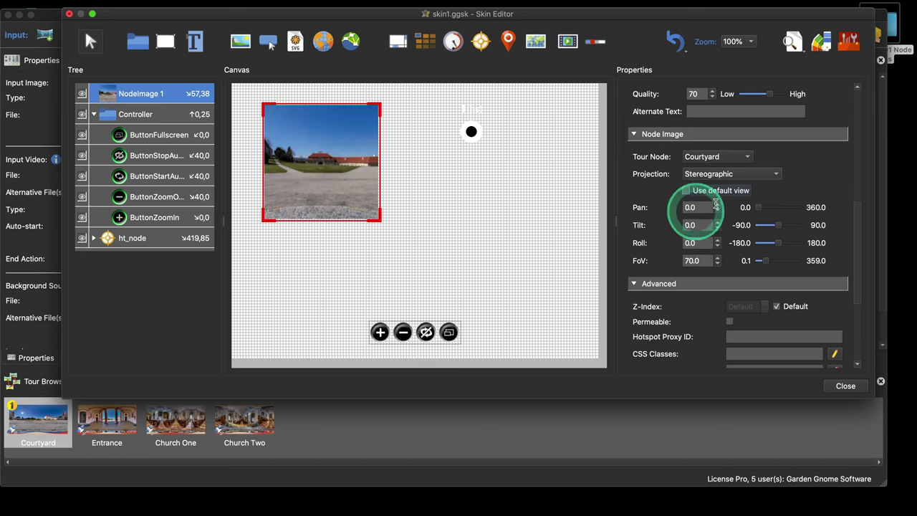
Turn the Courtyard view into a little planet with pan about 182.3, tilt about -74.3 and FoV about 270.6
{"action": "scroll", "coordinate": [823, 186], "scroll_direction": "down", "scroll_amount": 2}
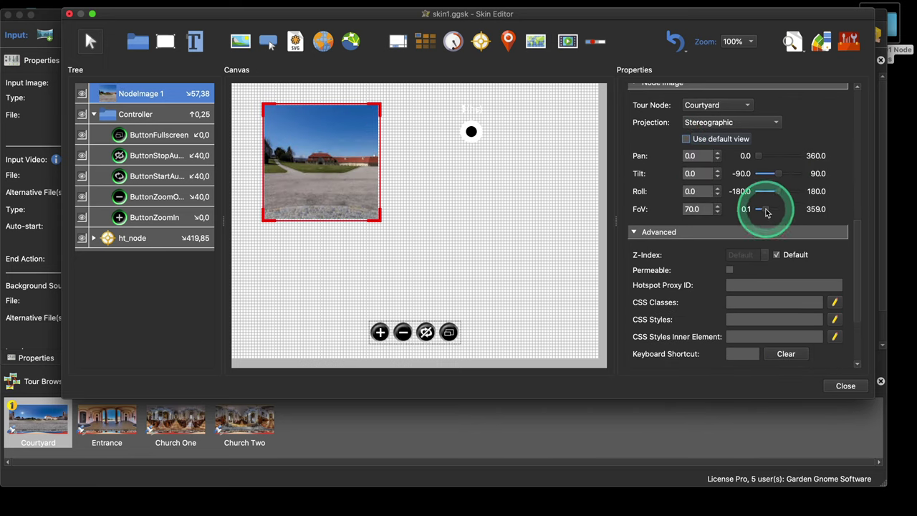
{"action": "left_click_drag", "start_coordinate": [763, 174], "coordinate": [758, 174]}
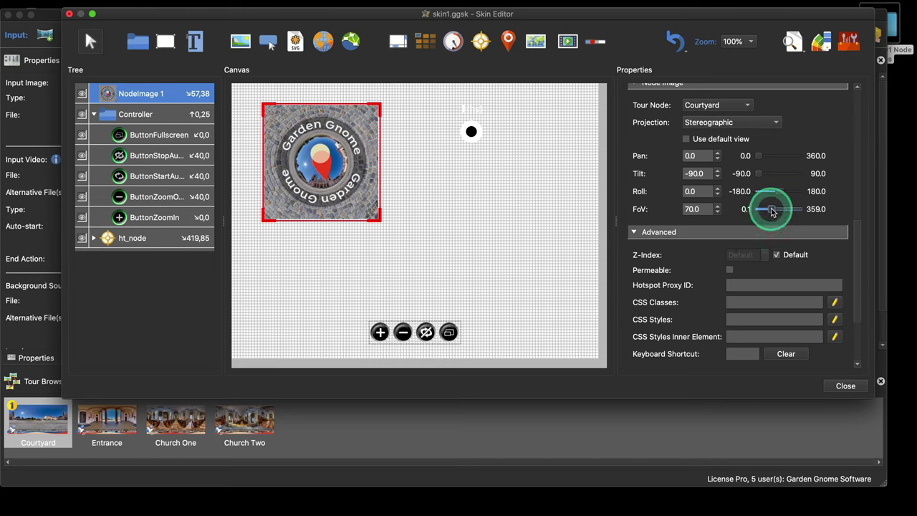
{"action": "left_click", "coordinate": [780, 210]}
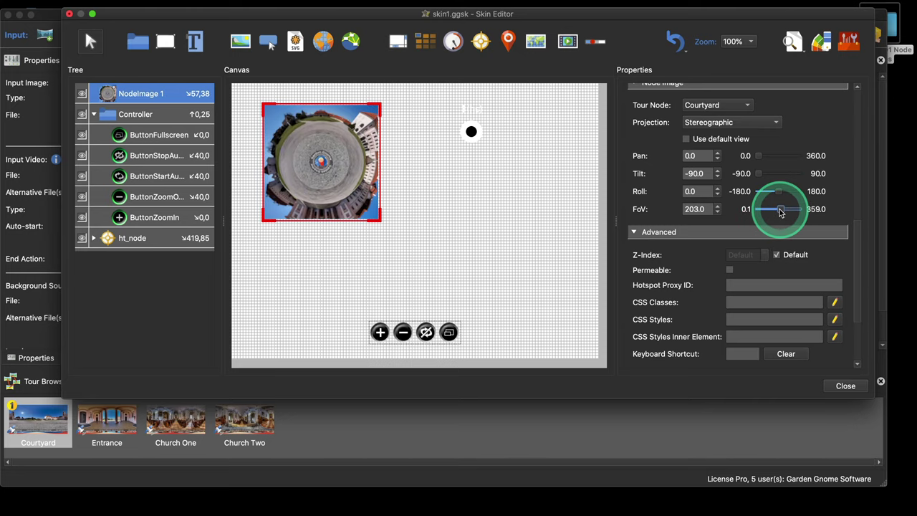
{"action": "left_click_drag", "start_coordinate": [781, 210], "coordinate": [786, 210]}
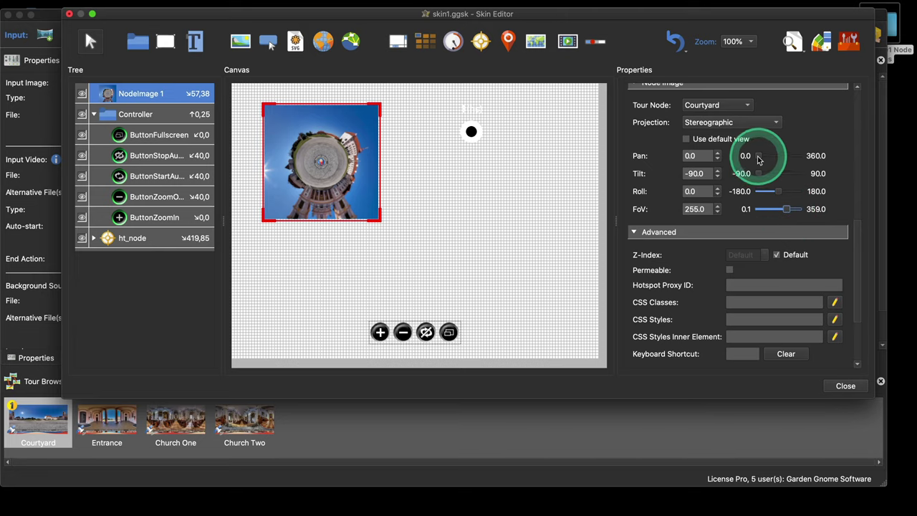
{"action": "left_click_drag", "start_coordinate": [759, 159], "coordinate": [693, 185]}
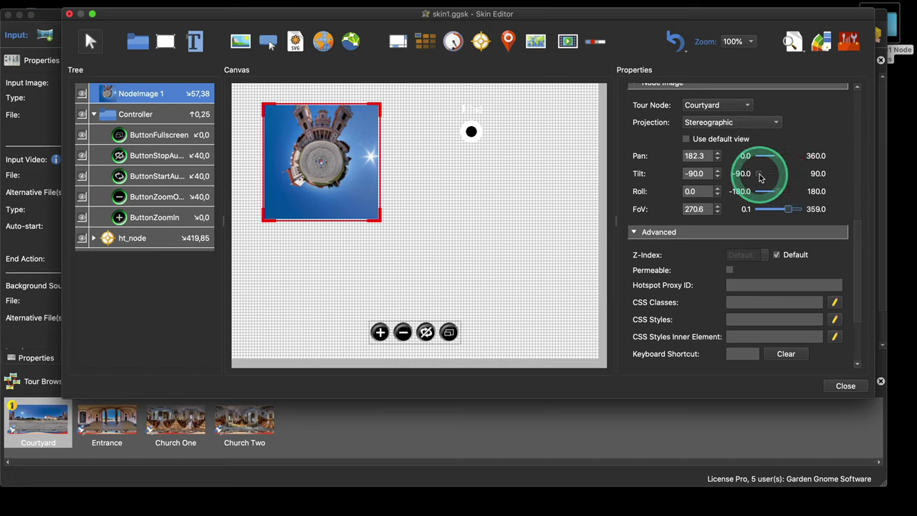
{"action": "left_click_drag", "start_coordinate": [762, 176], "coordinate": [764, 177]}
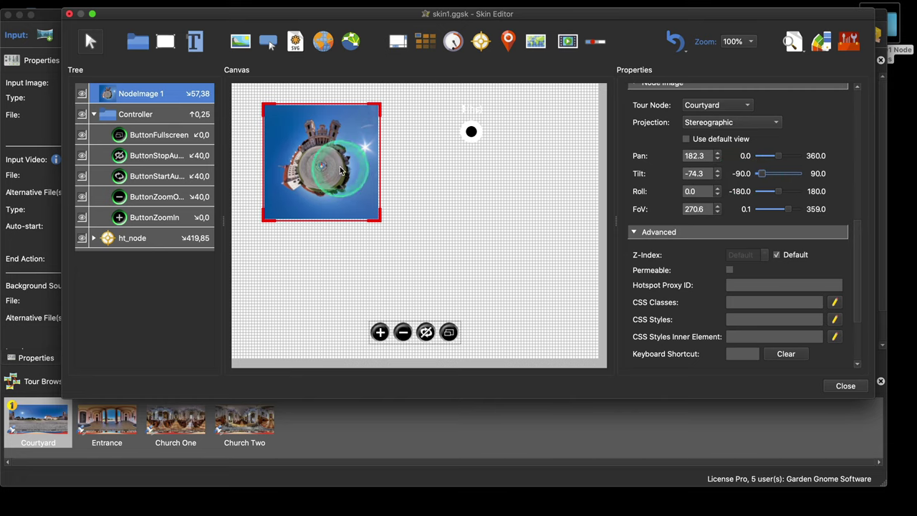
Narrow the little planet's field of view to about 255
{"action": "left_click", "coordinate": [321, 177]}
{"action": "left_click", "coordinate": [274, 195]}
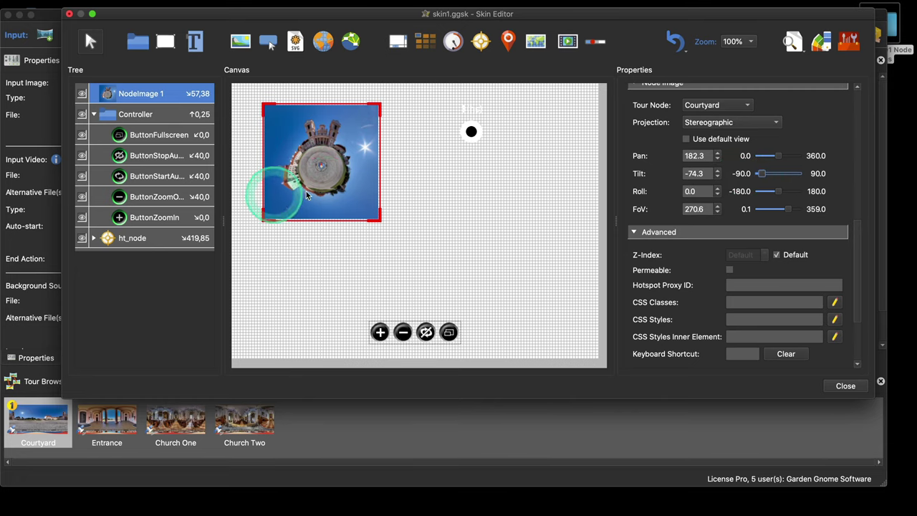
{"action": "left_click", "coordinate": [364, 176]}
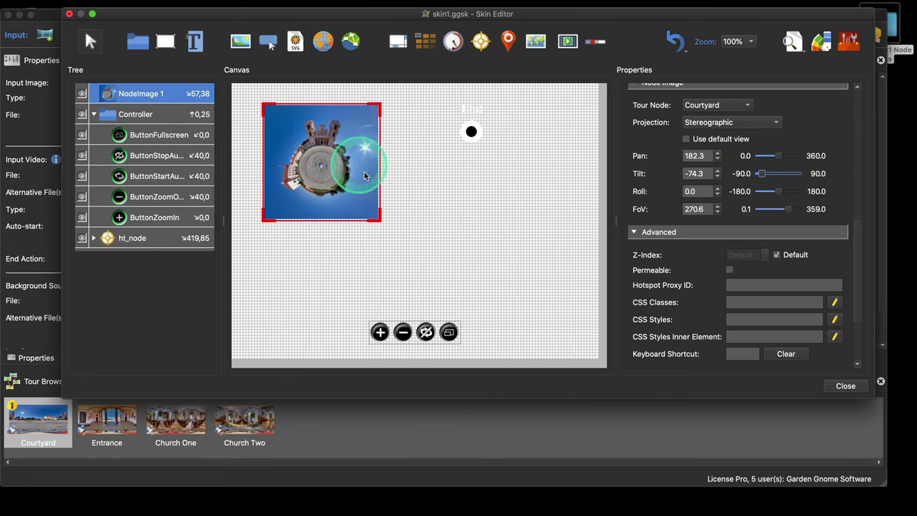
{"action": "left_click", "coordinate": [788, 213]}
{"action": "left_click_drag", "start_coordinate": [788, 213], "coordinate": [785, 212]}
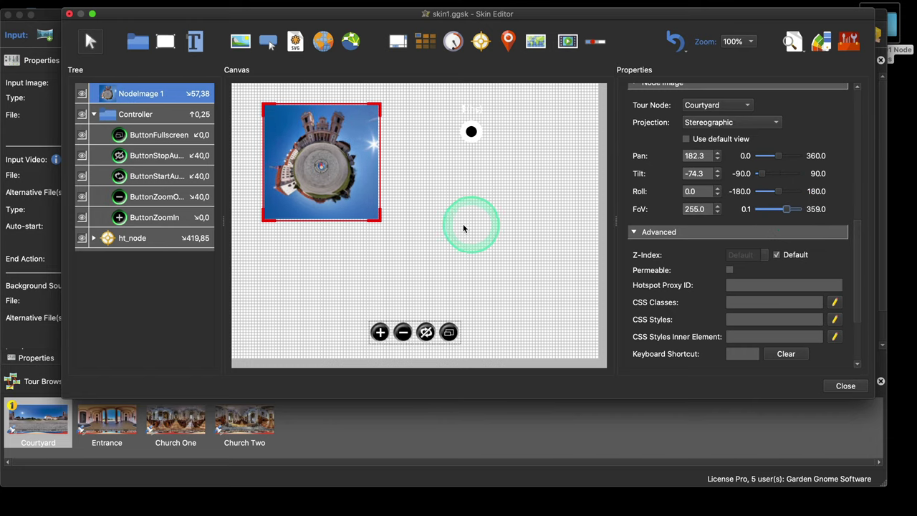
Capture a screenshot of the node image's projection, pan, tilt, roll and FoV settings for reference
{"action": "left_click_drag", "start_coordinate": [450, 225], "coordinate": [333, 131]}
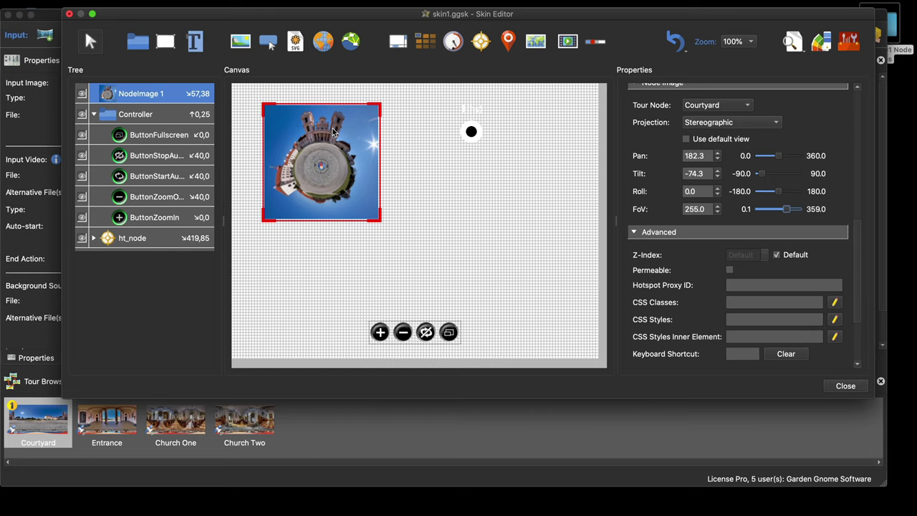
{"action": "left_click", "coordinate": [333, 131], "text": "shift+super"}
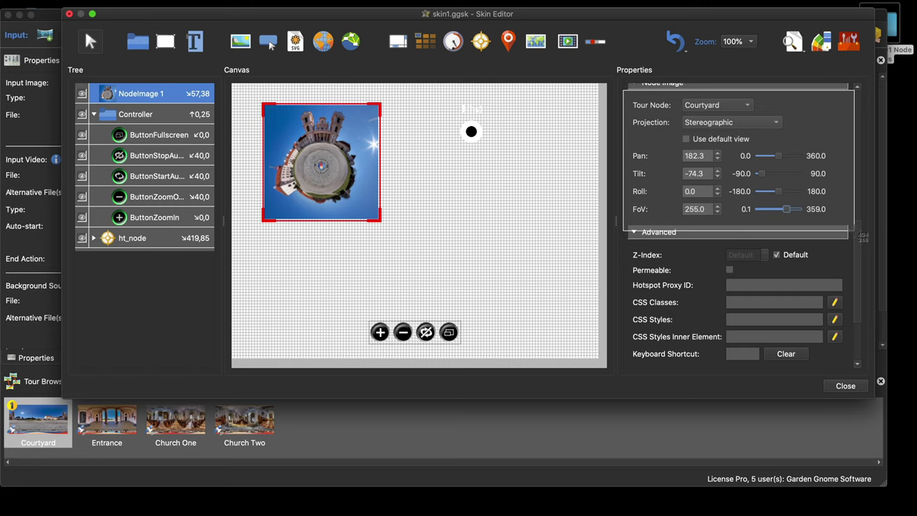
{"action": "left_click", "coordinate": [854, 234]}
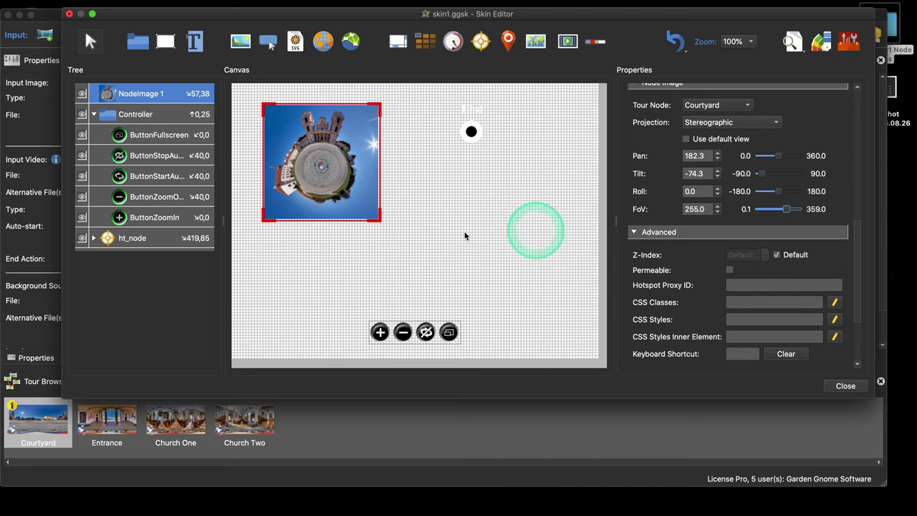
Shrink the little planet node image to 50 × 50 pixels
{"action": "scroll", "coordinate": [653, 183], "scroll_direction": "up", "scroll_amount": 10}
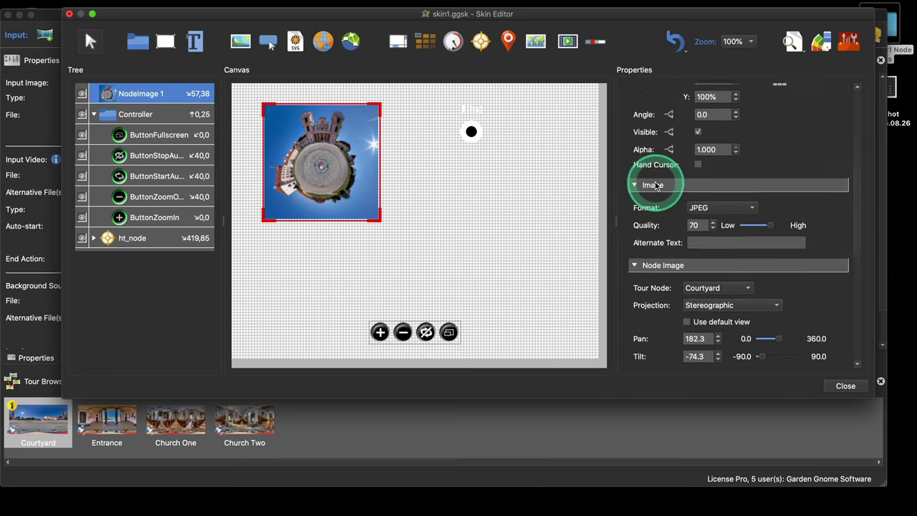
{"action": "double_click", "coordinate": [726, 190]}
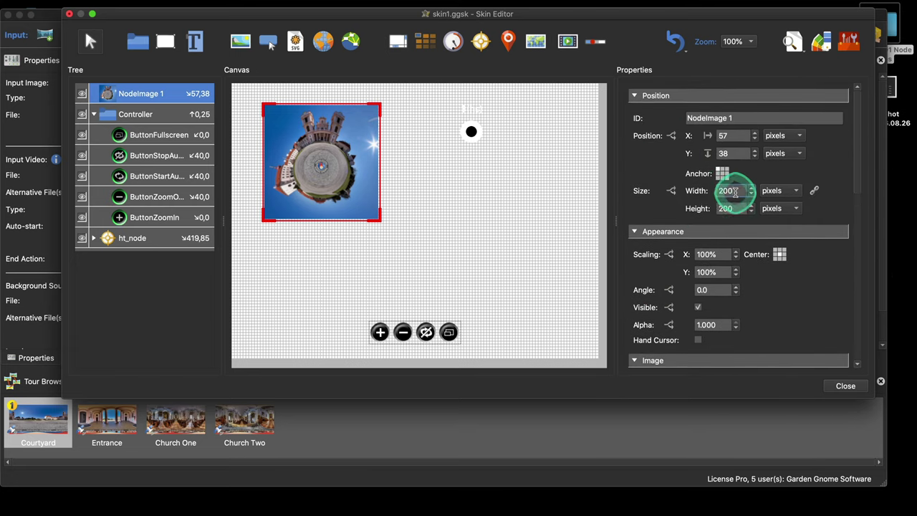
{"action": "type", "text": "50"}
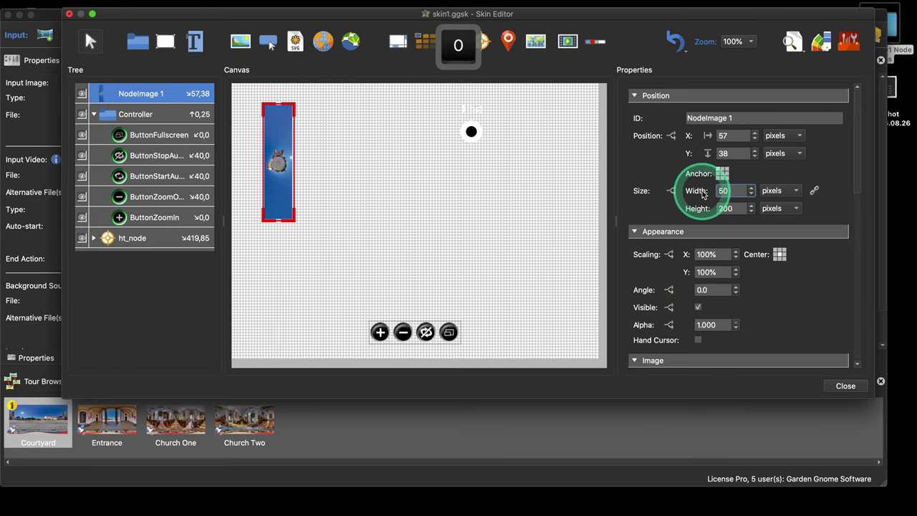
{"action": "key", "text": "Tab"}
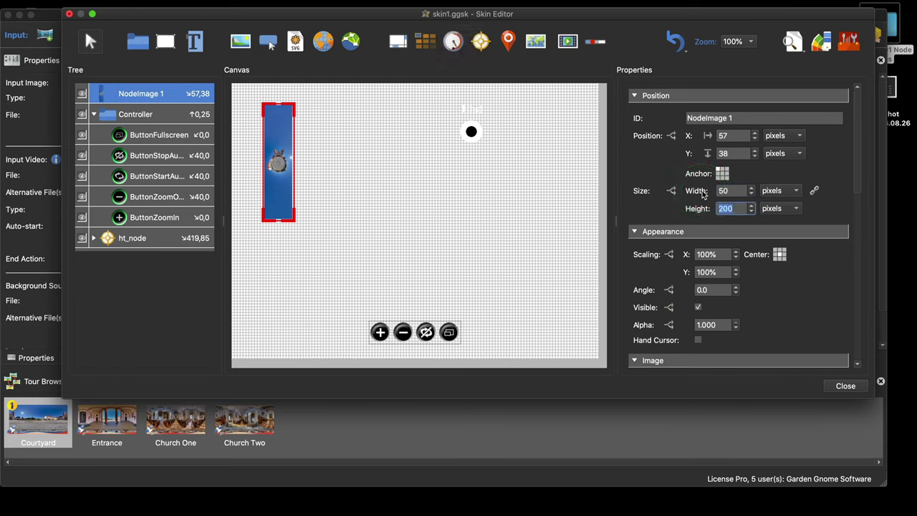
{"action": "type", "text": "50"}
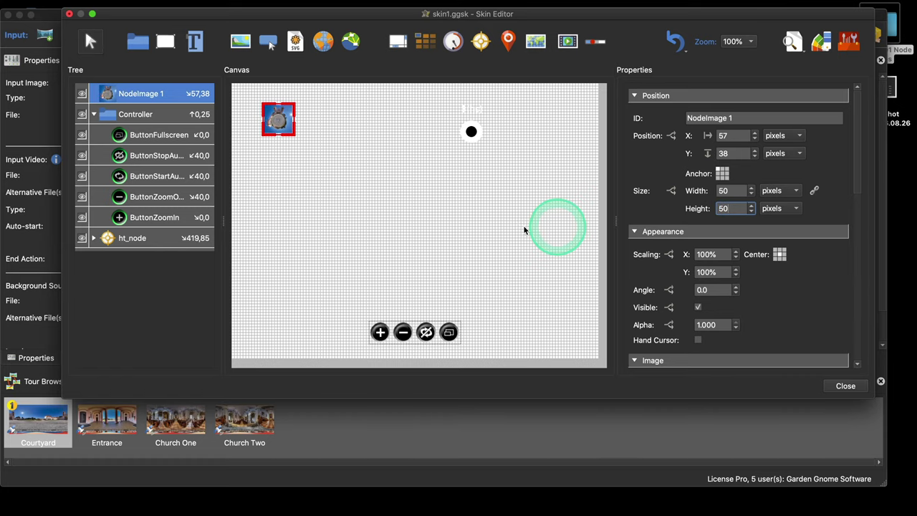
Move the small node image to just above the controller buttons, at about X 302, Y 296
{"action": "left_click", "coordinate": [281, 123]}
{"action": "left_click_drag", "start_coordinate": [286, 136], "coordinate": [426, 280]}
{"action": "left_click", "coordinate": [487, 250]}
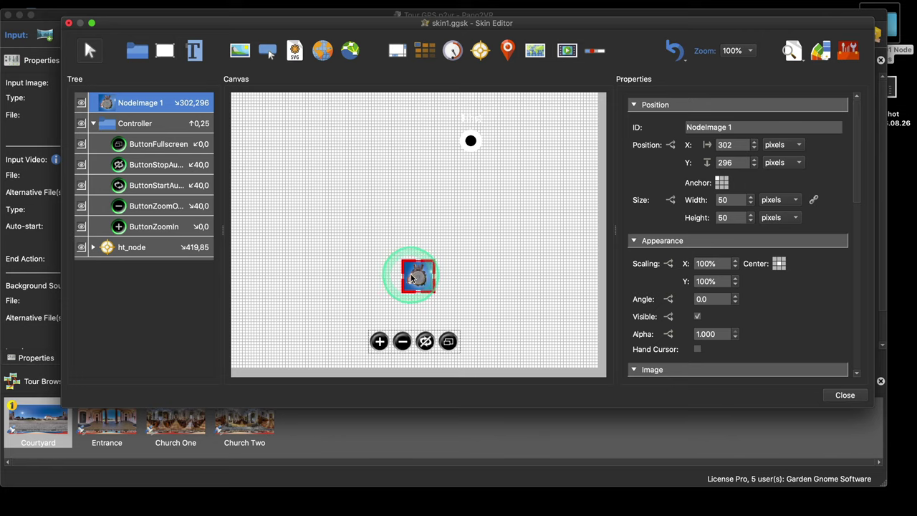
Start a new action for the node image and arrange the reference screenshot of its view settings alongside the action settings
{"action": "scroll", "coordinate": [775, 272], "scroll_direction": "down", "scroll_amount": 3}
{"action": "scroll", "coordinate": [775, 279], "scroll_direction": "down", "scroll_amount": 10}
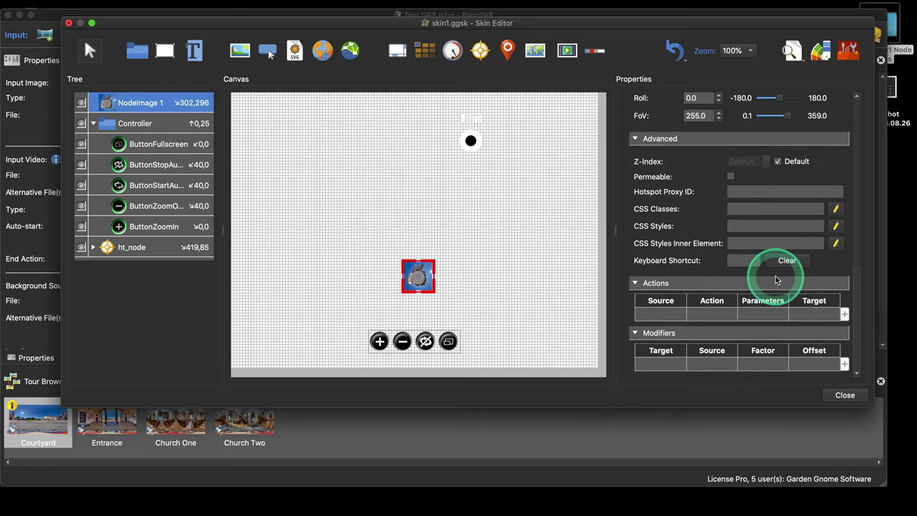
{"action": "double_click", "coordinate": [667, 317]}
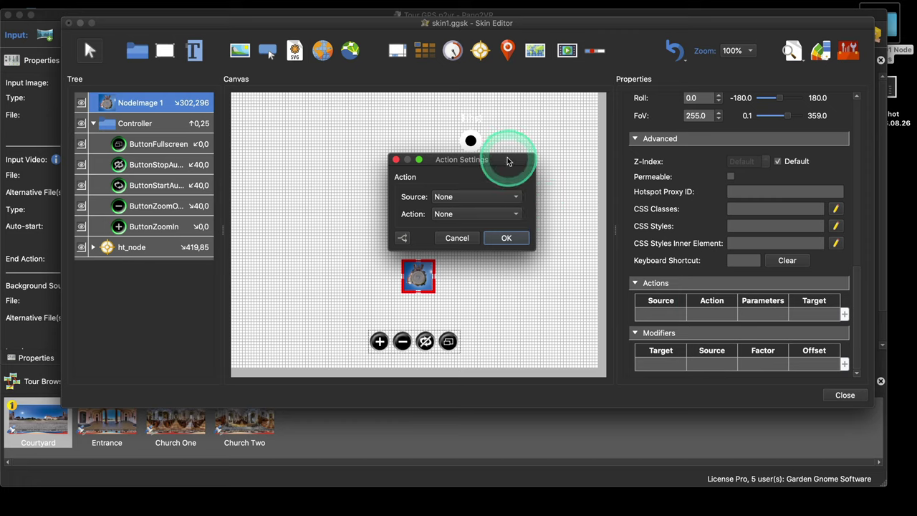
{"action": "left_click_drag", "start_coordinate": [512, 153], "coordinate": [478, 119]}
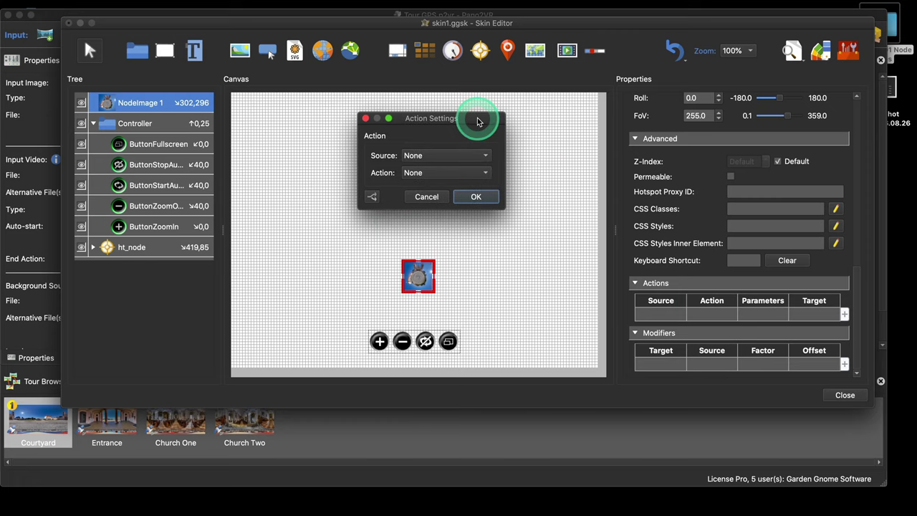
{"action": "left_click", "coordinate": [891, 93]}
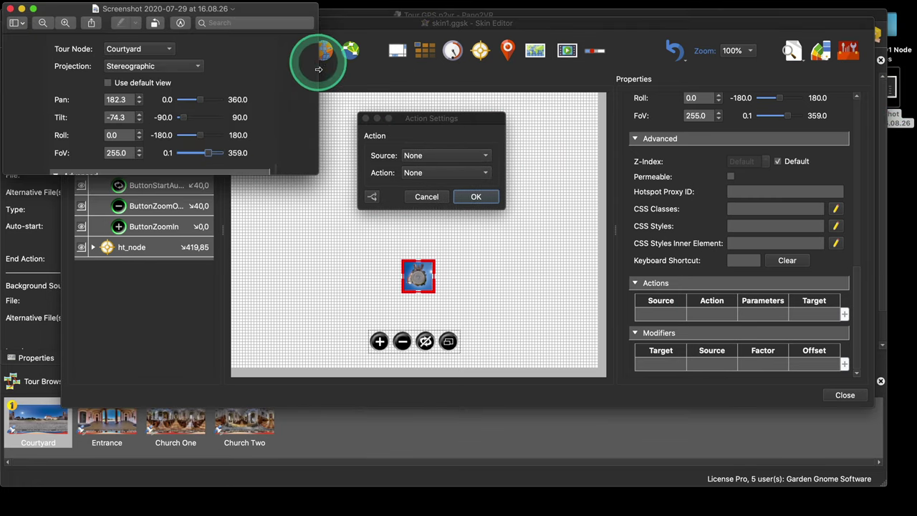
{"action": "left_click_drag", "start_coordinate": [281, 23], "coordinate": [262, 21]}
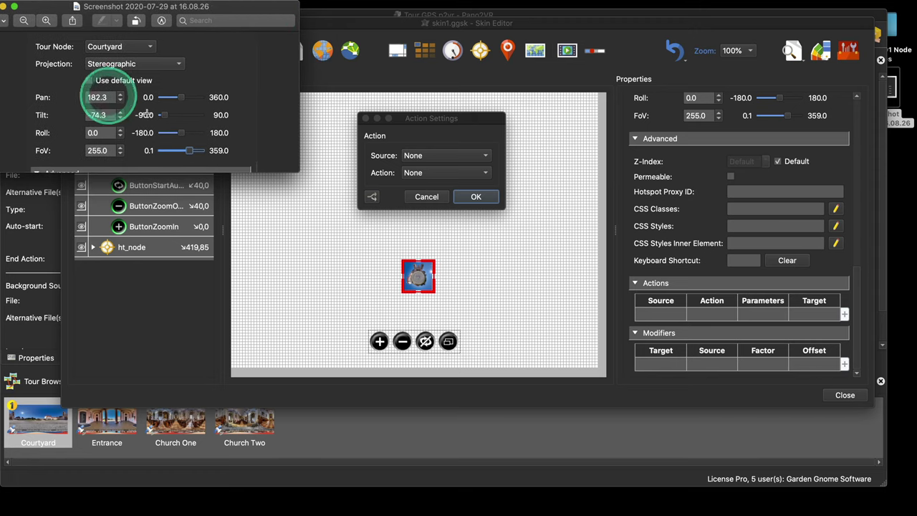
{"action": "left_click_drag", "start_coordinate": [482, 123], "coordinate": [508, 155]}
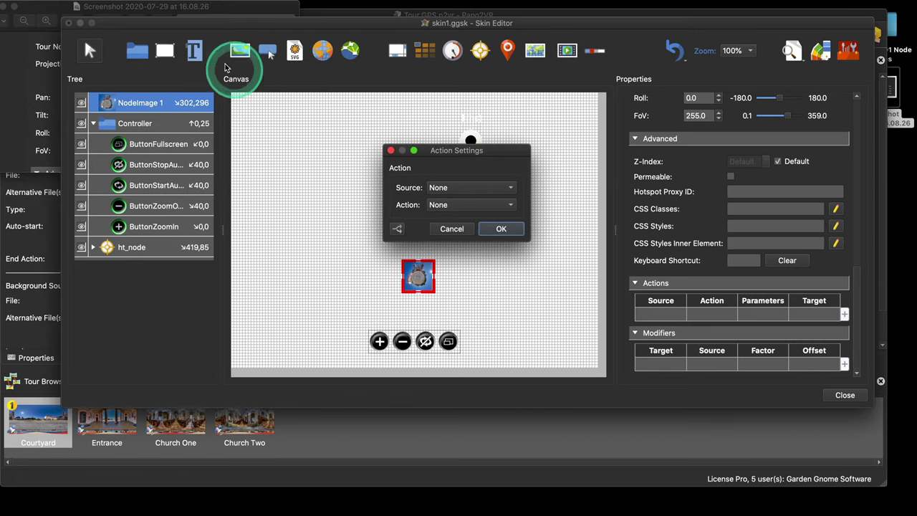
{"action": "left_click_drag", "start_coordinate": [204, 30], "coordinate": [205, 173]}
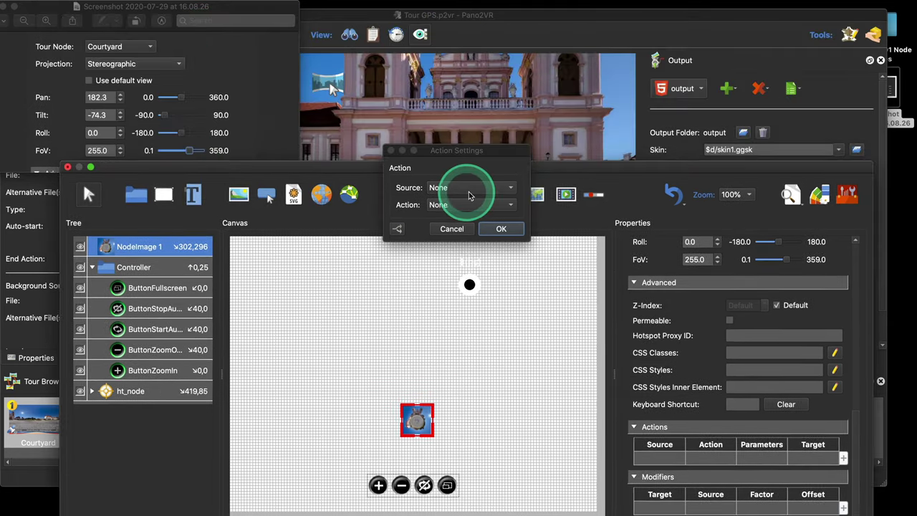
{"action": "left_click_drag", "start_coordinate": [496, 161], "coordinate": [490, 110]}
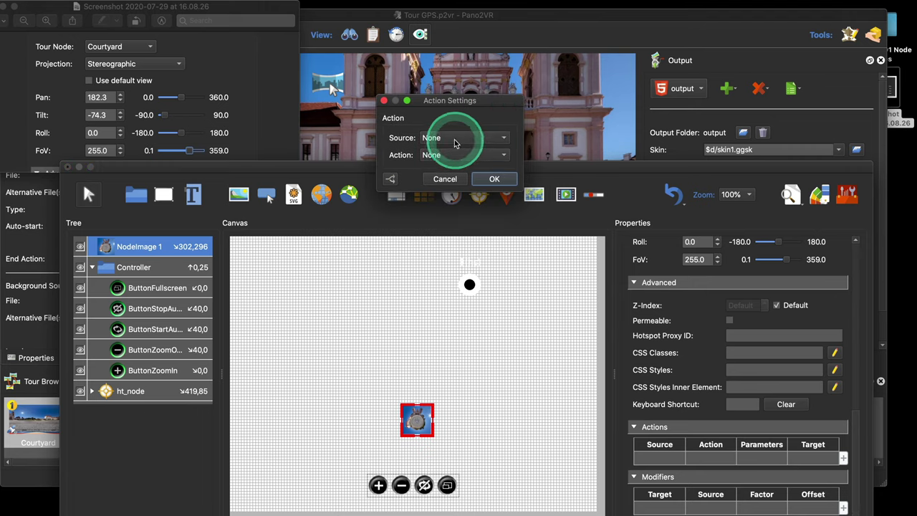
Configure the action with source Mouse Click, action View and type Move to View
{"action": "left_click", "coordinate": [454, 141]}
{"action": "left_click", "coordinate": [454, 151]}
{"action": "left_click", "coordinate": [480, 155]}
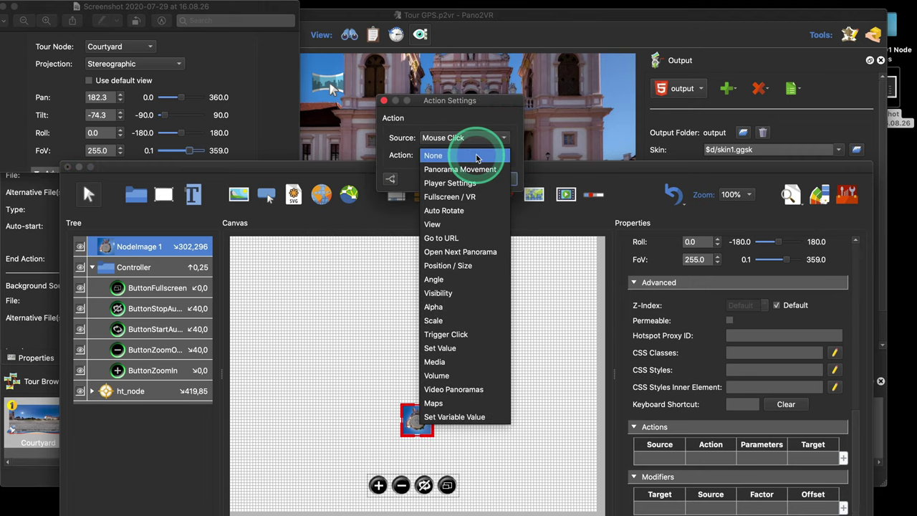
{"action": "left_click", "coordinate": [477, 223]}
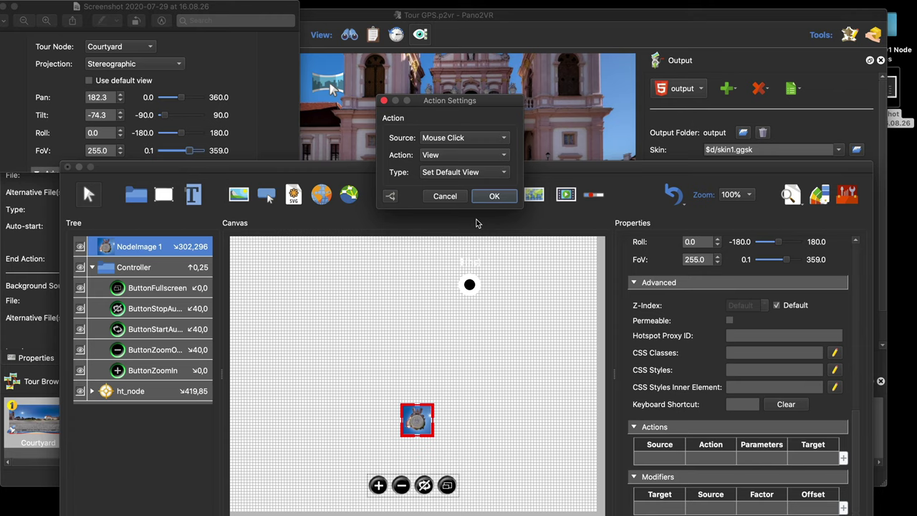
{"action": "left_click", "coordinate": [471, 174]}
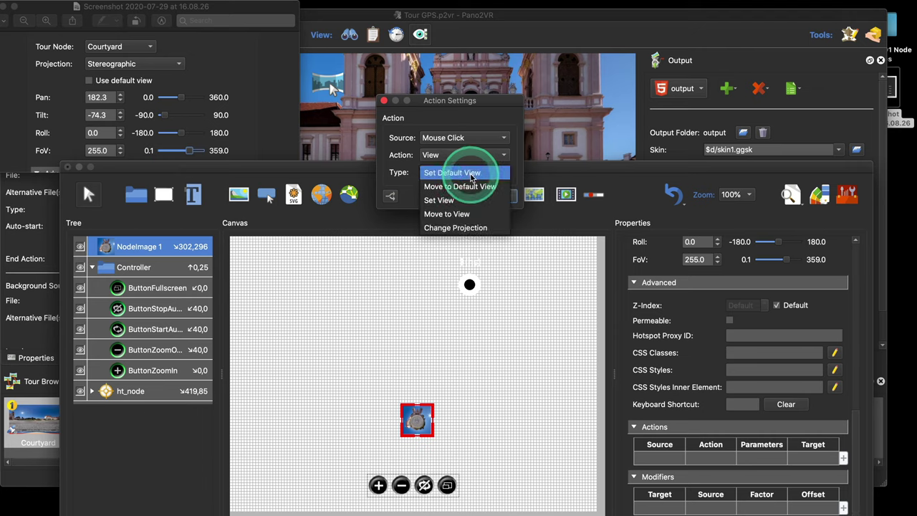
{"action": "left_click", "coordinate": [480, 214]}
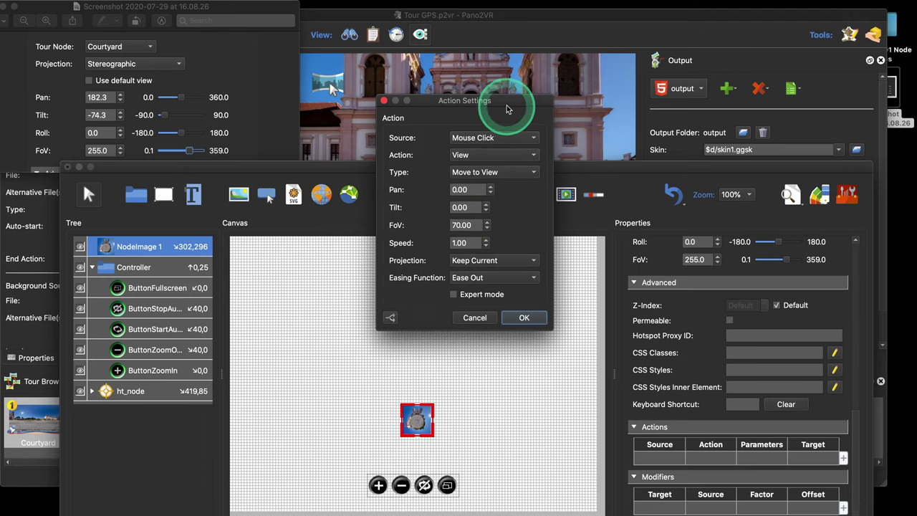
{"action": "left_click_drag", "start_coordinate": [507, 109], "coordinate": [468, 23]}
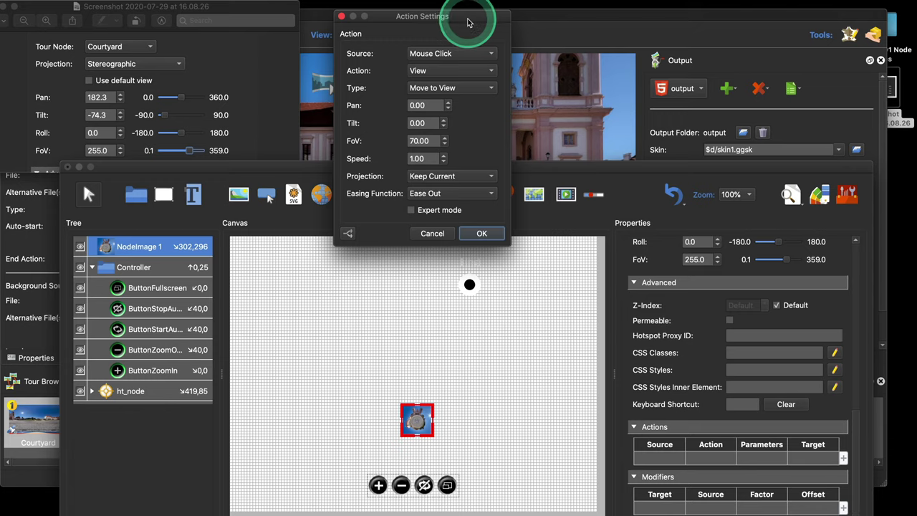
Set the action's target view to pan 182.3, tilt -74.3 and FoV 255
{"action": "left_click", "coordinate": [429, 106]}
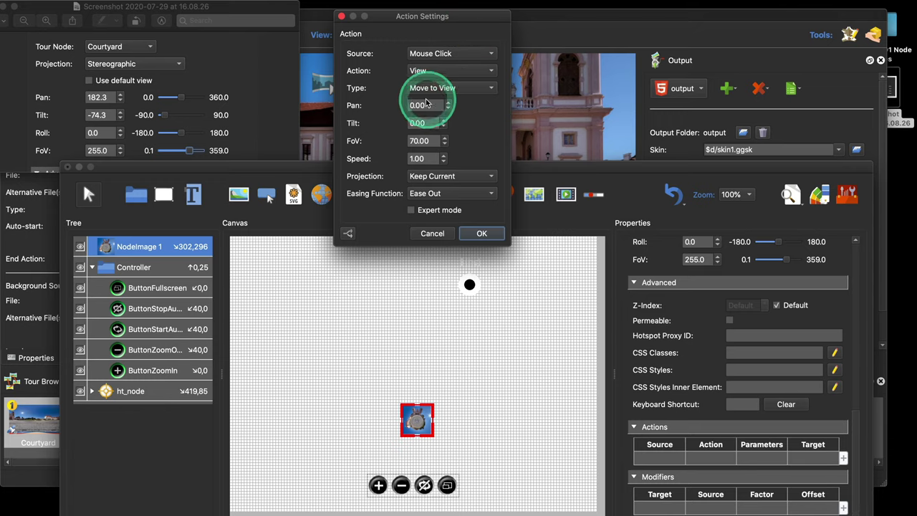
{"action": "left_click", "coordinate": [419, 106]}
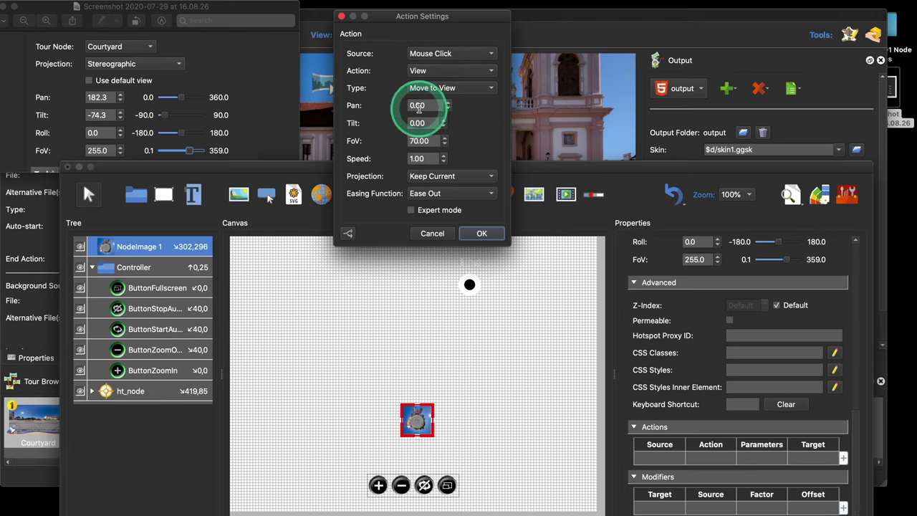
{"action": "left_click_drag", "start_coordinate": [430, 105], "coordinate": [399, 107]}
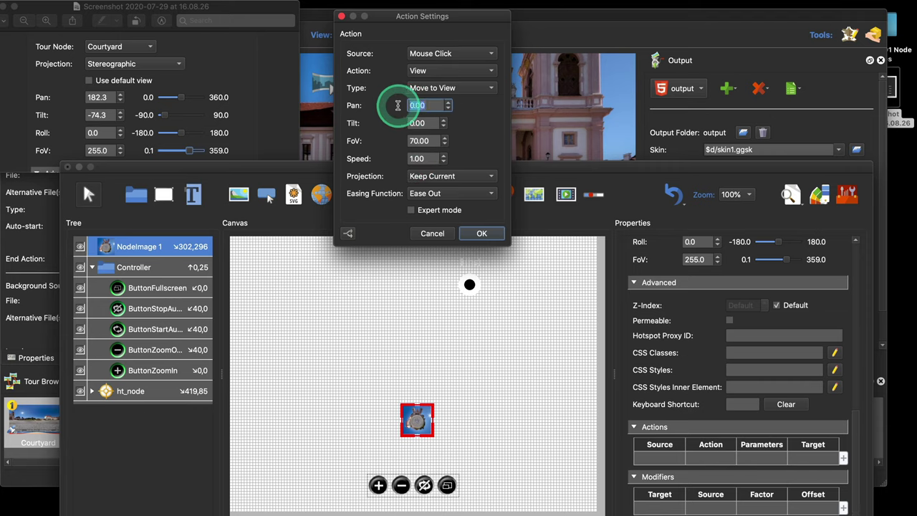
{"action": "type", "text": "1"}
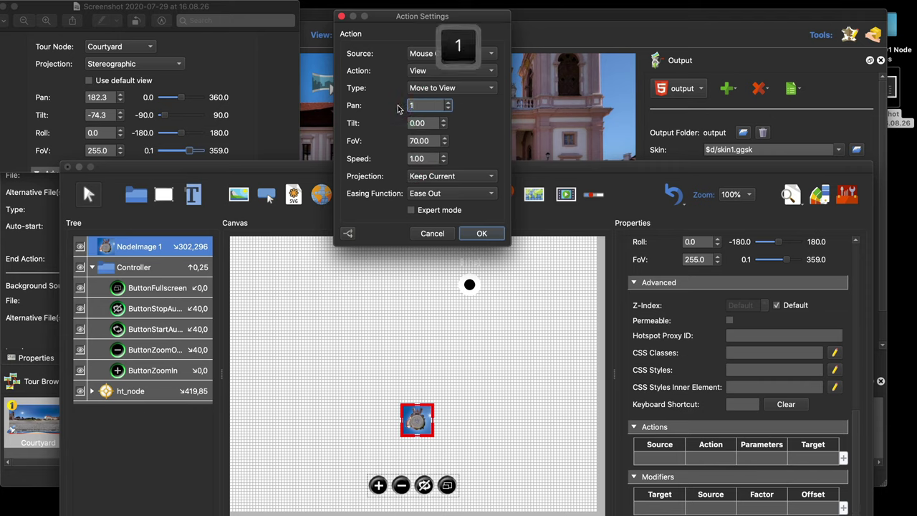
{"action": "type", "text": "82.3"}
{"action": "key", "text": "Tab"}
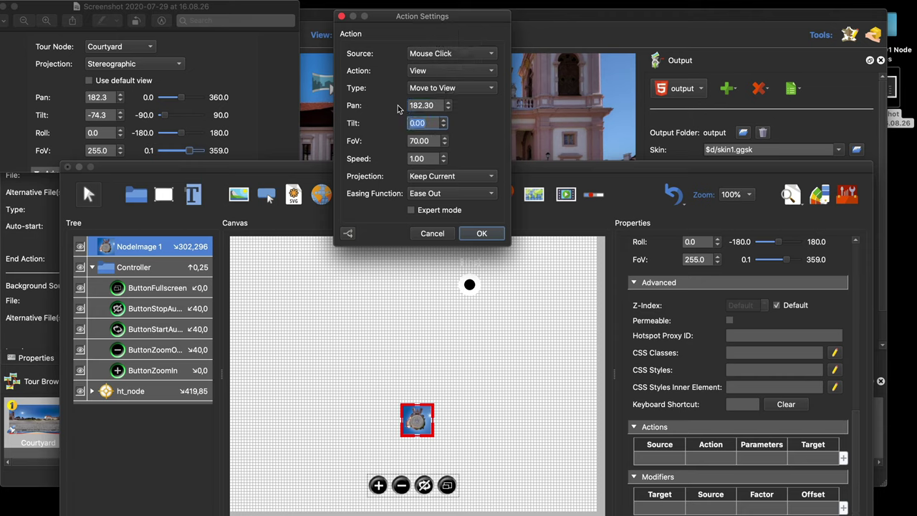
{"action": "type", "text": "-74"}
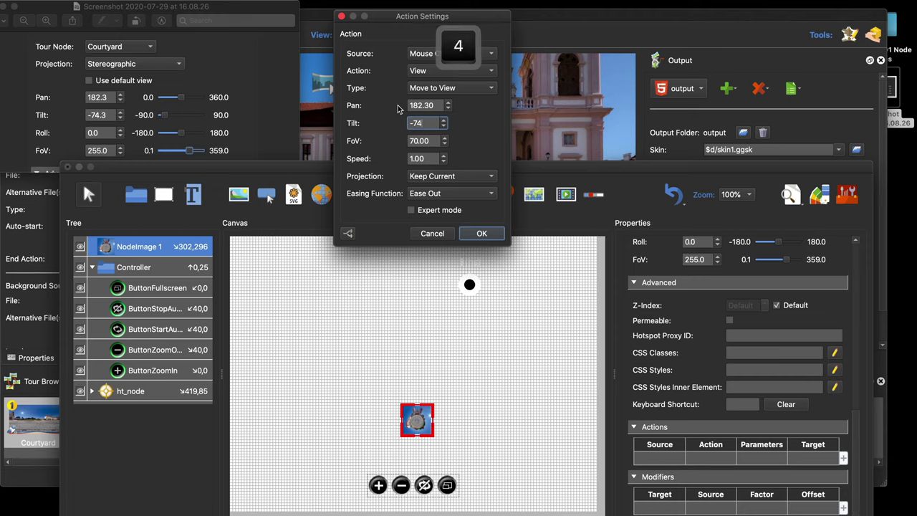
{"action": "type", "text": ".3"}
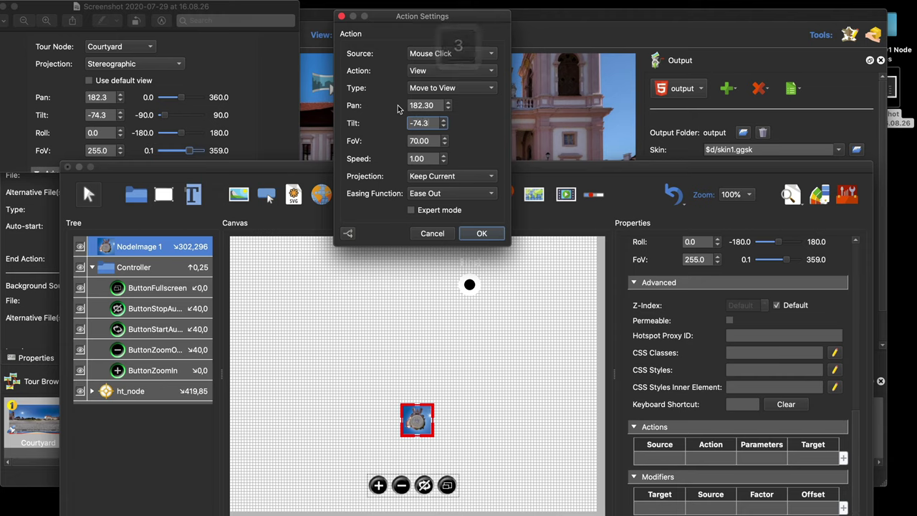
{"action": "key", "text": "Tab"}
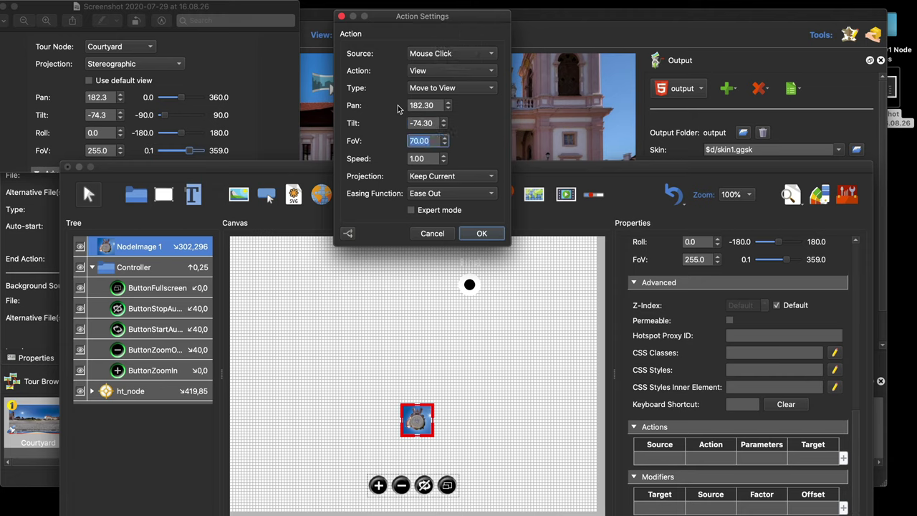
{"action": "type", "text": "255"}
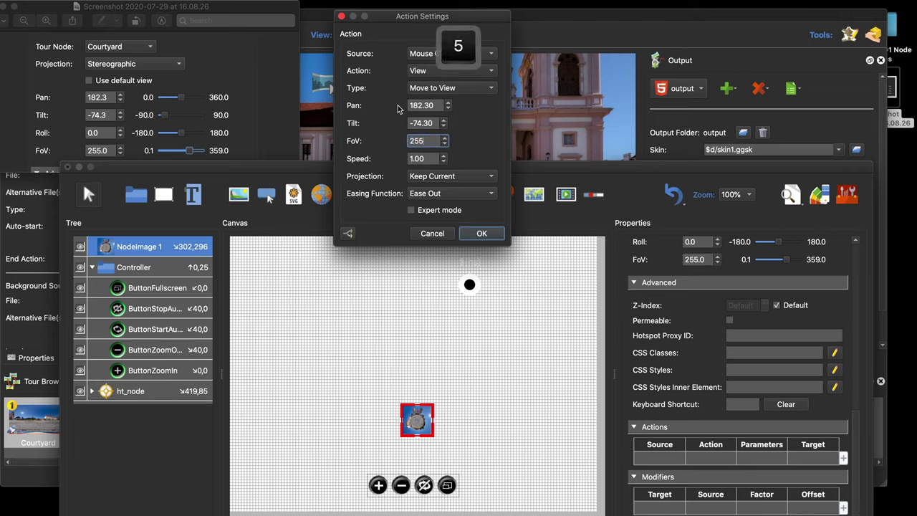
Set the view movement's speed to 2 and its projection to Stereographic
{"action": "left_click", "coordinate": [423, 158]}
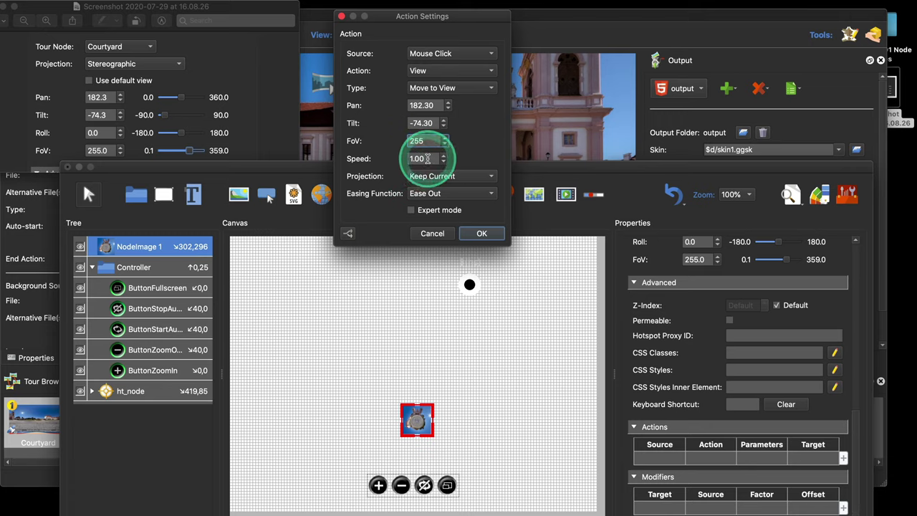
{"action": "left_click_drag", "start_coordinate": [427, 158], "coordinate": [396, 158]}
{"action": "type", "text": "2"}
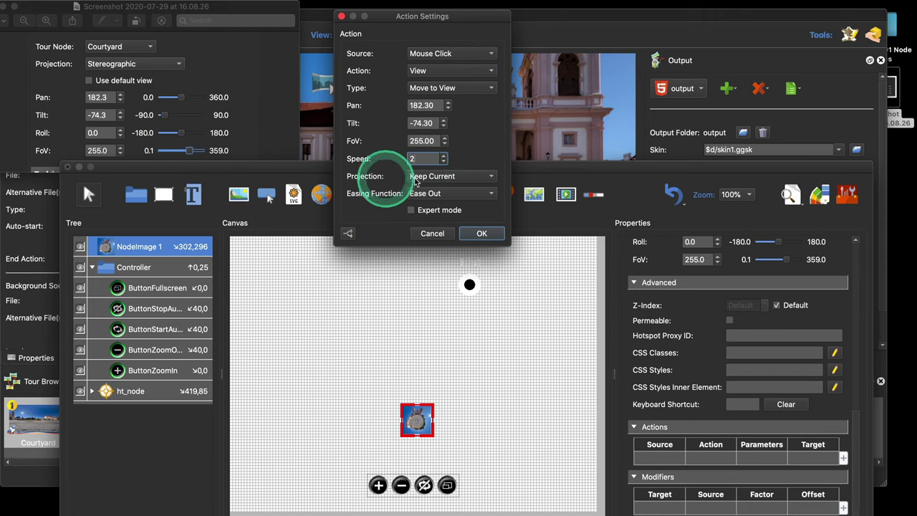
{"action": "left_click", "coordinate": [441, 177]}
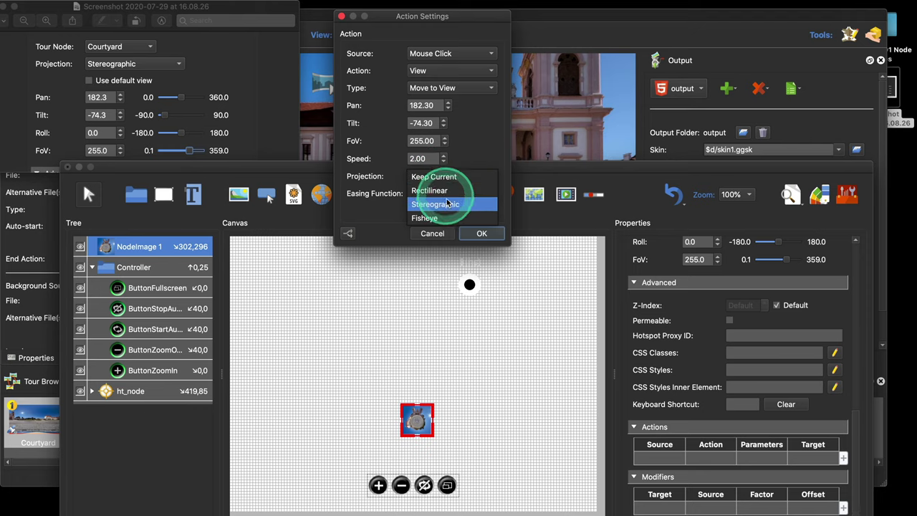
{"action": "left_click", "coordinate": [452, 204]}
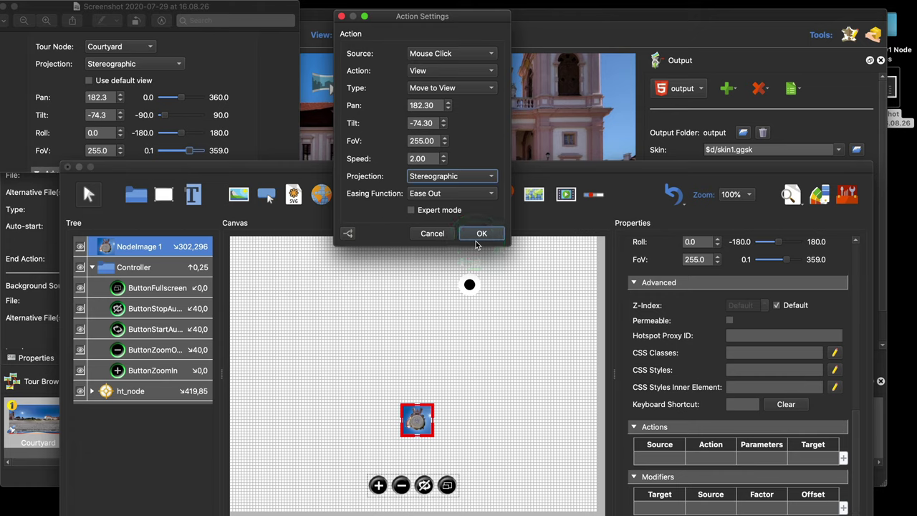
Choose the Ease In Out easing function and apply the action to the node image
{"action": "left_click", "coordinate": [482, 194]}
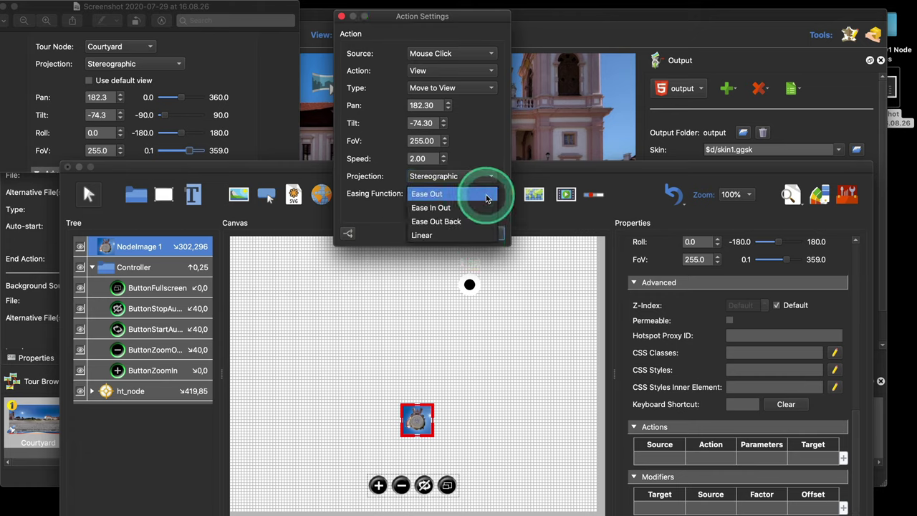
{"action": "left_click", "coordinate": [483, 207]}
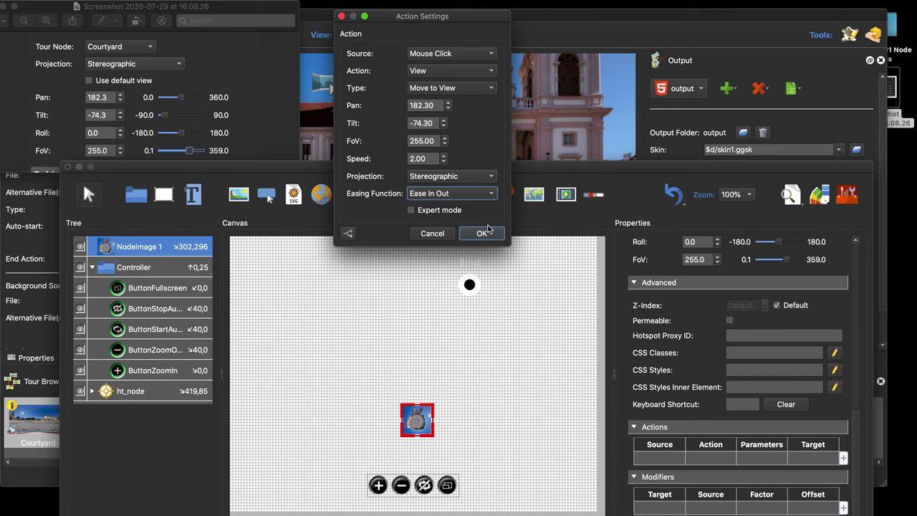
{"action": "left_click", "coordinate": [473, 194]}
{"action": "left_click", "coordinate": [472, 206]}
{"action": "left_click", "coordinate": [481, 232]}
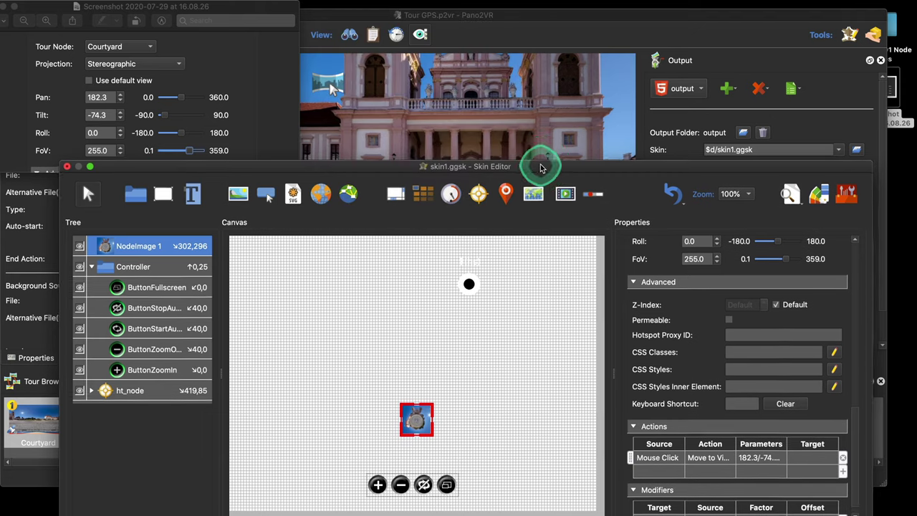
Enable the hand cursor for the node image
{"action": "left_click_drag", "start_coordinate": [542, 166], "coordinate": [526, 39]}
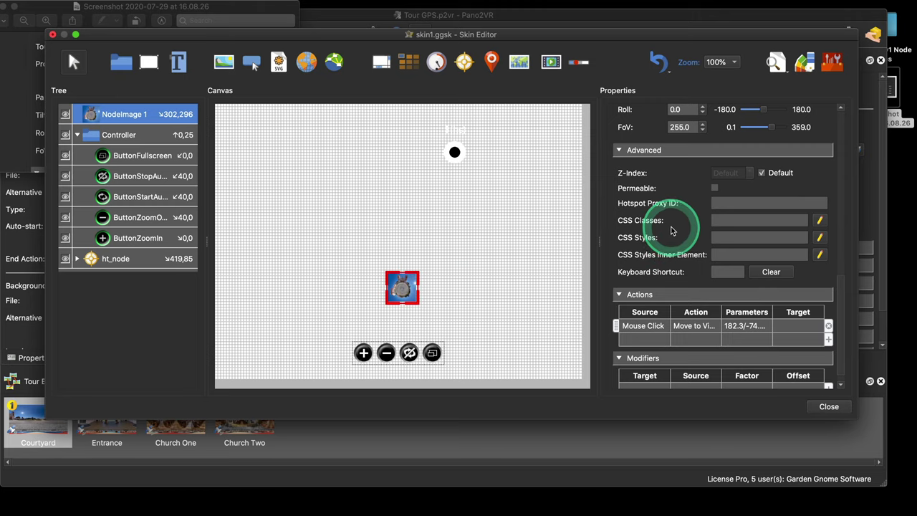
{"action": "scroll", "coordinate": [672, 230], "scroll_direction": "up", "scroll_amount": 10}
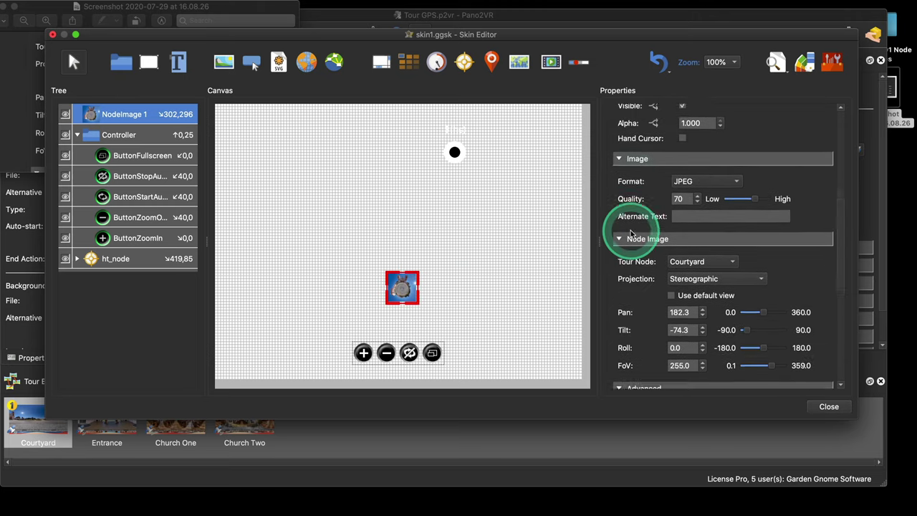
{"action": "scroll", "coordinate": [630, 231], "scroll_direction": "up", "scroll_amount": 5}
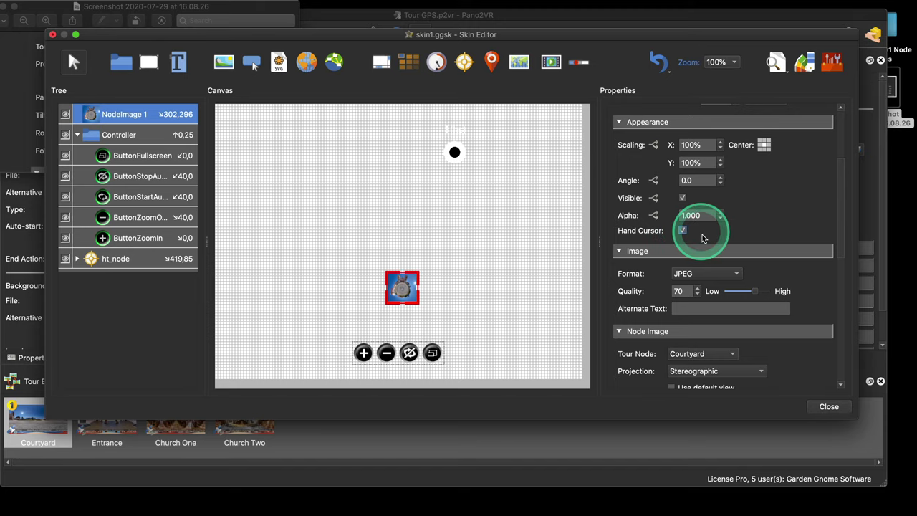
Save the skin while closing its editor, and test the node image's move to the little planet view in the browser output
{"action": "left_click", "coordinate": [830, 407]}
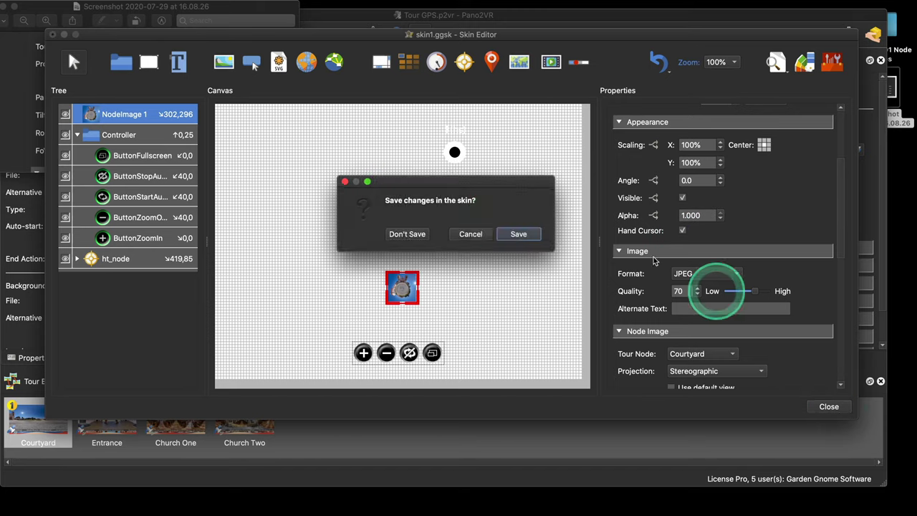
{"action": "left_click", "coordinate": [509, 233]}
{"action": "left_click", "coordinate": [715, 210]}
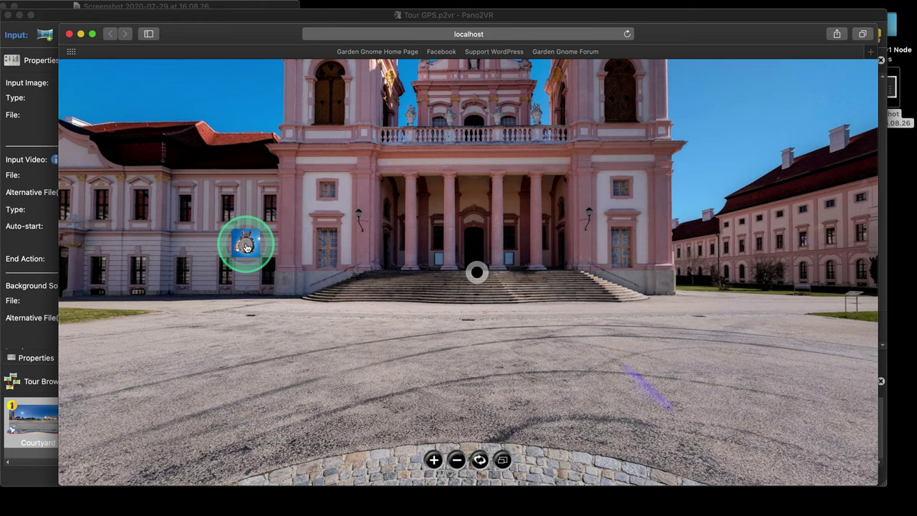
{"action": "left_click", "coordinate": [246, 247]}
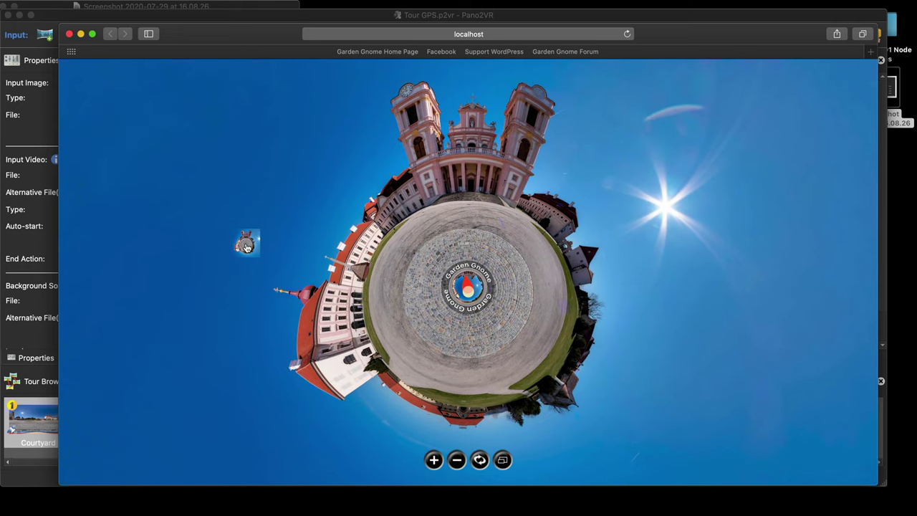
Close the browser output, reopen the skin for editing, and place a new rectangle on the canvas at about X 144, Y 109
{"action": "left_click", "coordinate": [68, 36]}
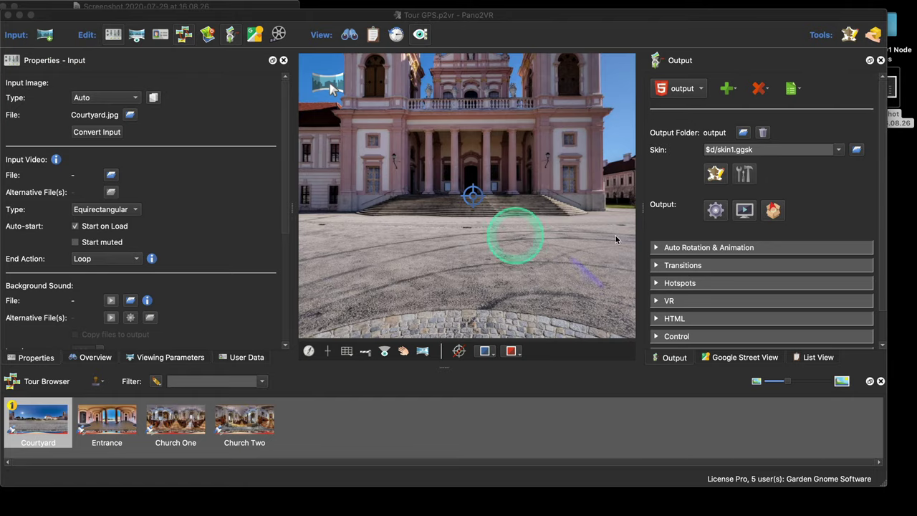
{"action": "left_click", "coordinate": [716, 176]}
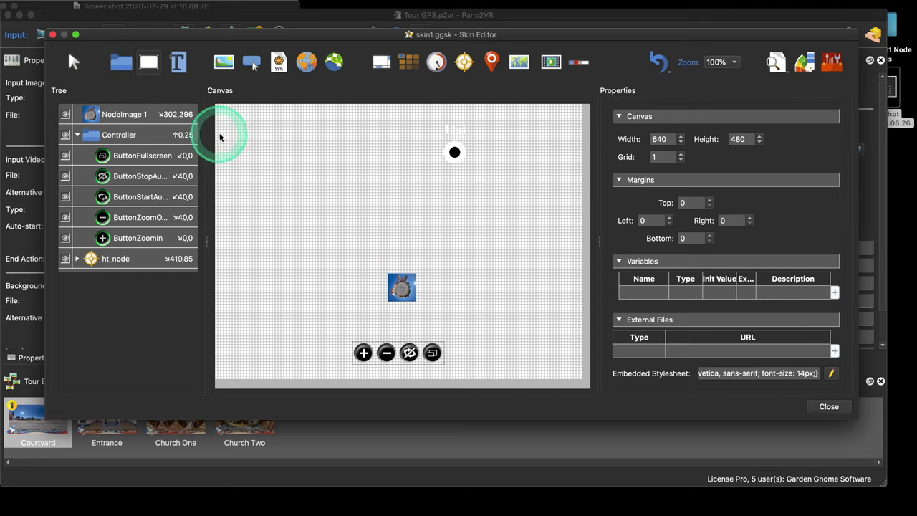
{"action": "left_click", "coordinate": [157, 70]}
{"action": "left_click", "coordinate": [293, 176]}
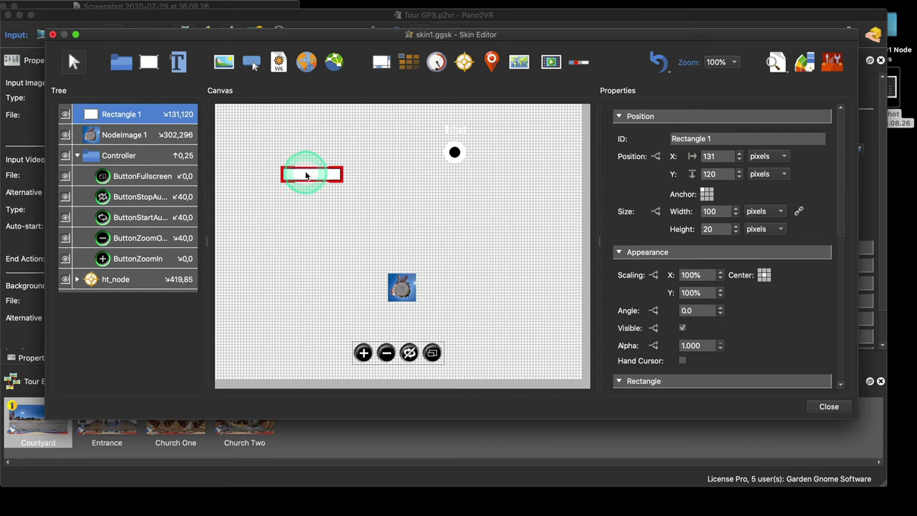
{"action": "left_click_drag", "start_coordinate": [331, 177], "coordinate": [311, 172]}
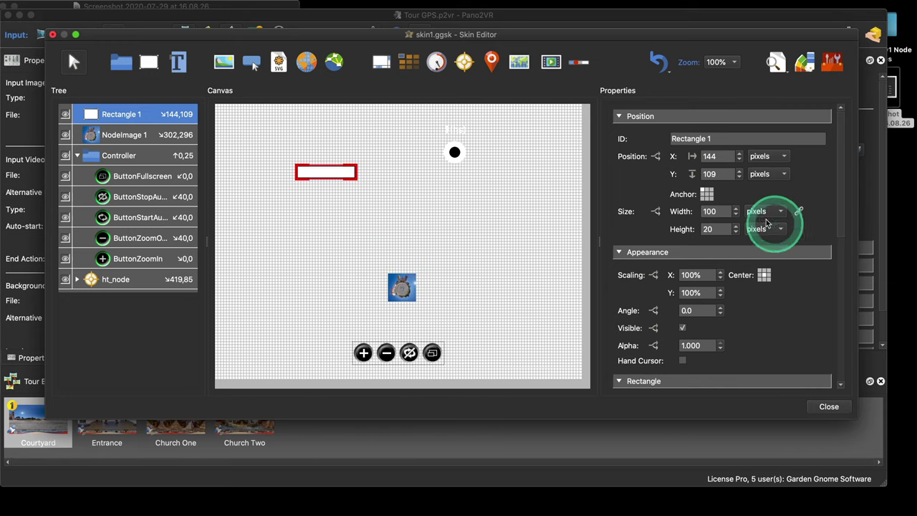
Set the rectangle's size to 50 by 50 pixels and its border width to 3
{"action": "double_click", "coordinate": [724, 211]}
{"action": "type", "text": "50"}
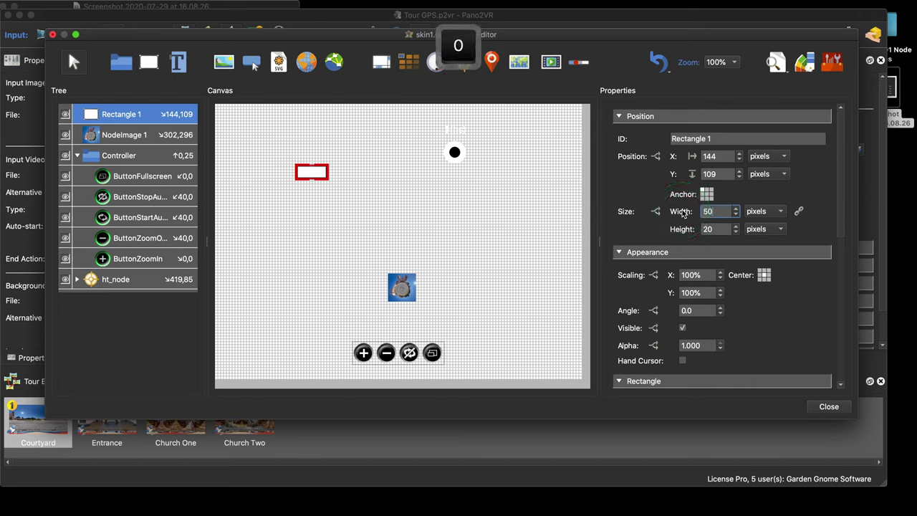
{"action": "key", "text": "Tab"}
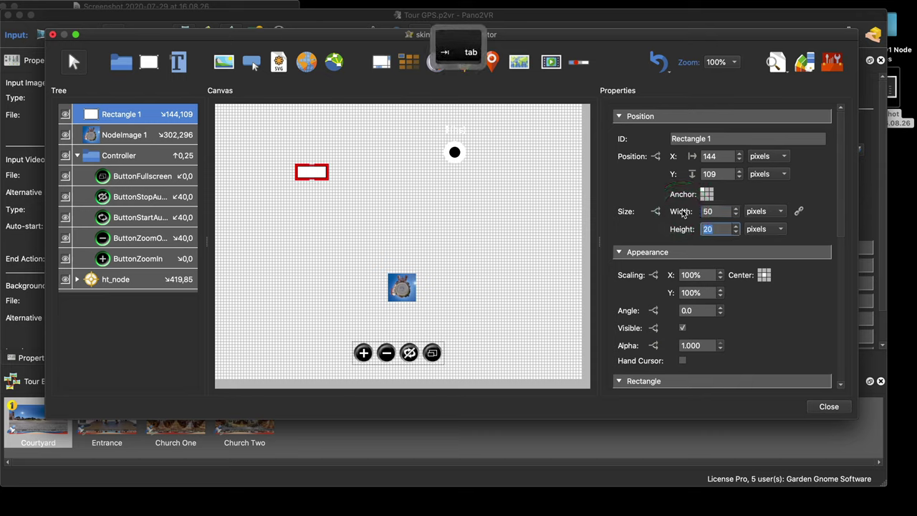
{"action": "type", "text": "50"}
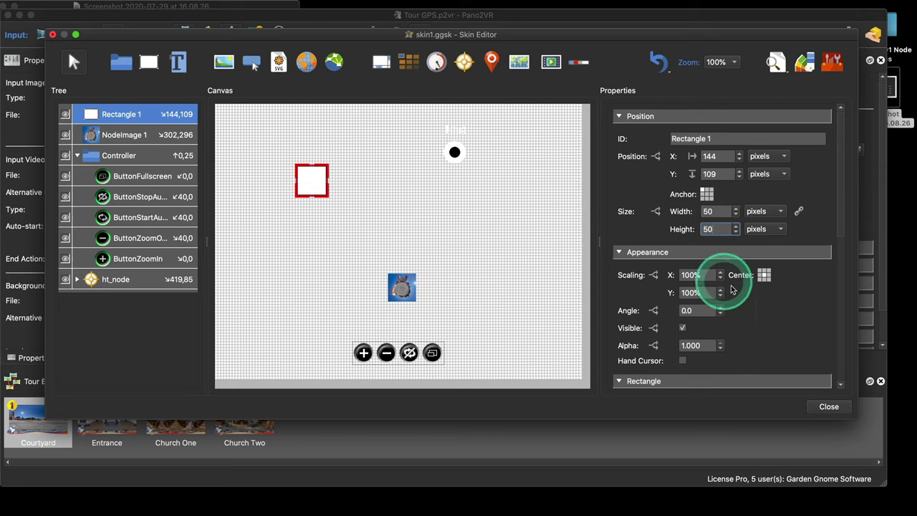
{"action": "scroll", "coordinate": [806, 294], "scroll_direction": "down", "scroll_amount": 5}
{"action": "scroll", "coordinate": [806, 298], "scroll_direction": "down", "scroll_amount": 1}
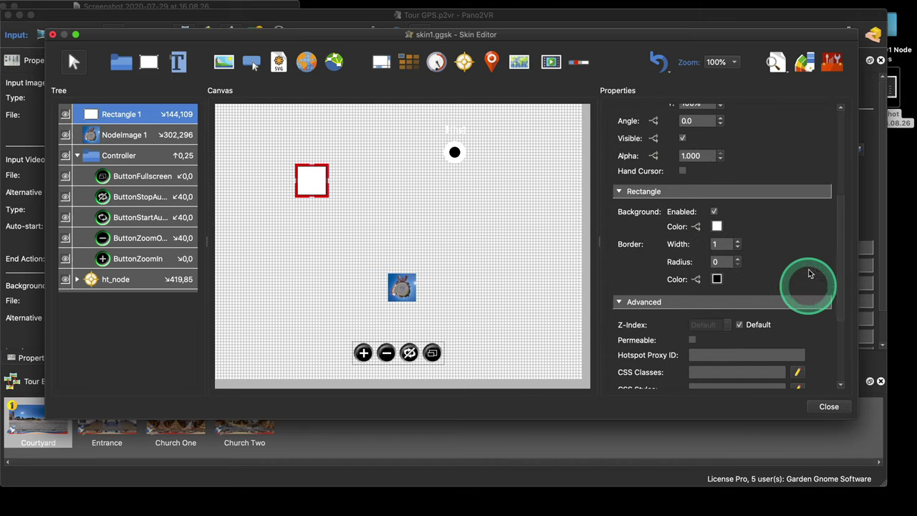
{"action": "left_click", "coordinate": [739, 242]}
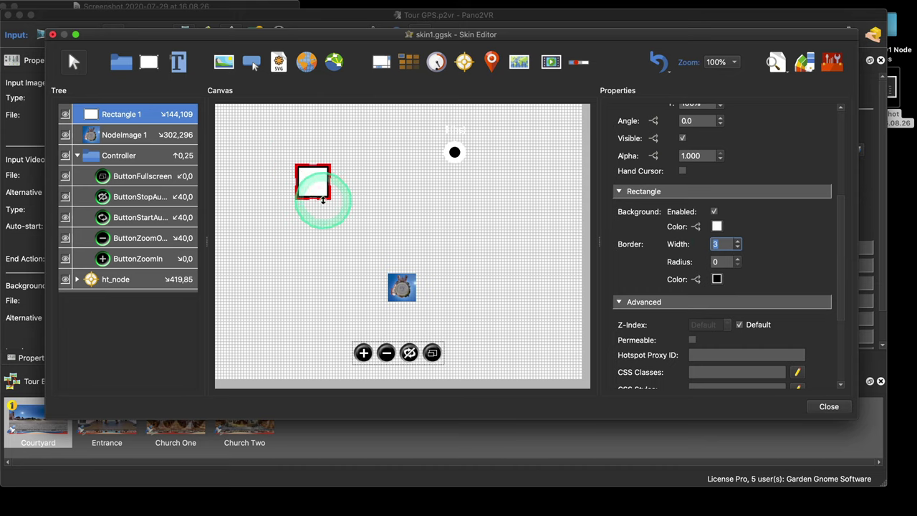
Rename the node image's ID as ButtonStereo
{"action": "left_click", "coordinate": [124, 137]}
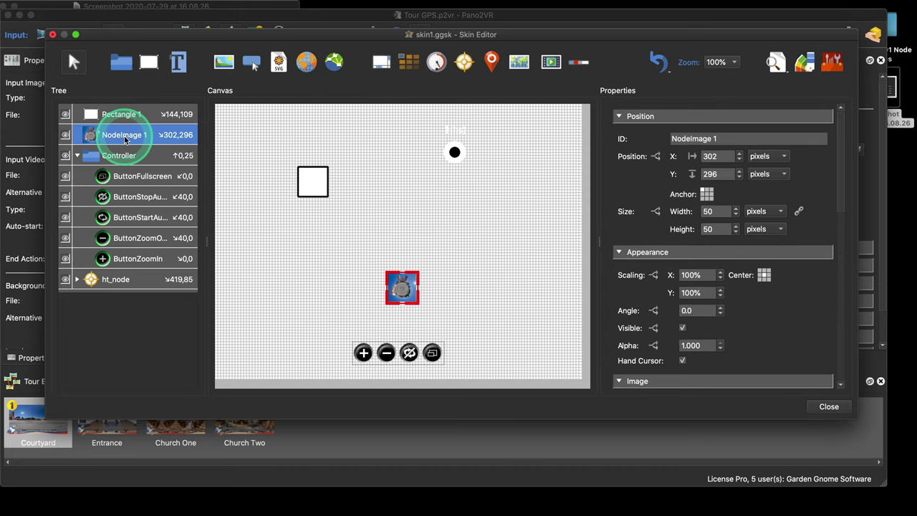
{"action": "left_click", "coordinate": [725, 139]}
{"action": "left_click_drag", "start_coordinate": [725, 139], "coordinate": [653, 141]}
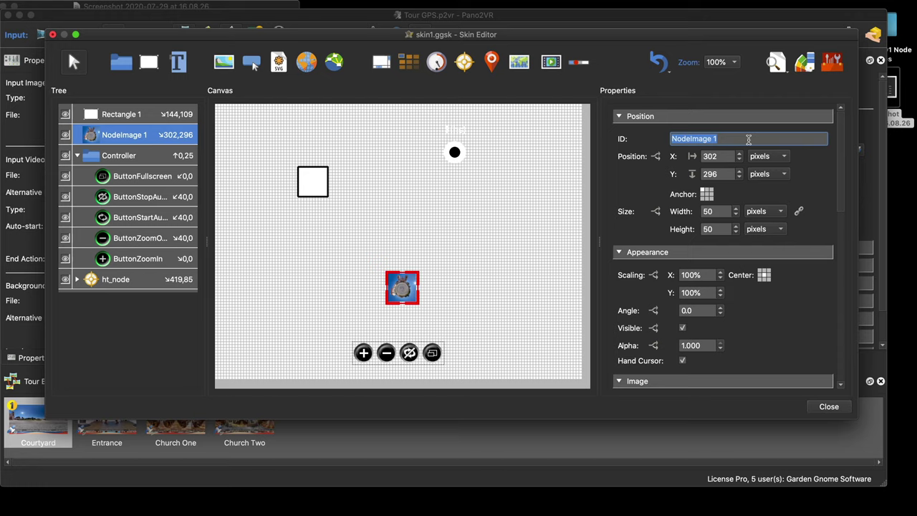
{"action": "type", "text": "B"}
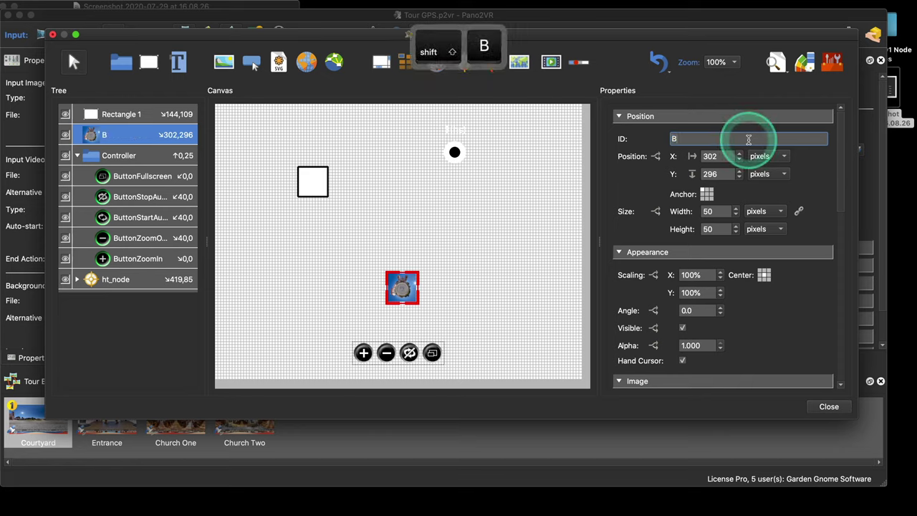
{"action": "type", "text": "utto"}
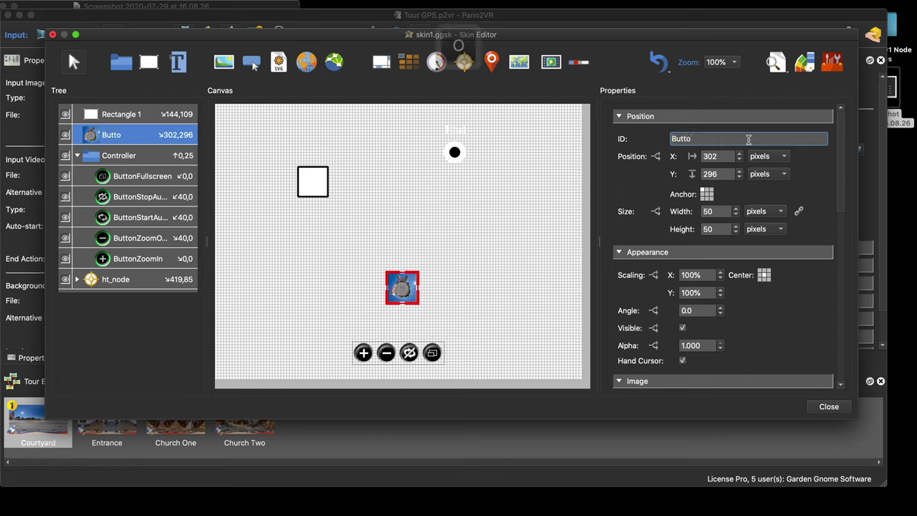
{"action": "type", "text": "n"}
{"action": "key", "text": "BackSpace"}
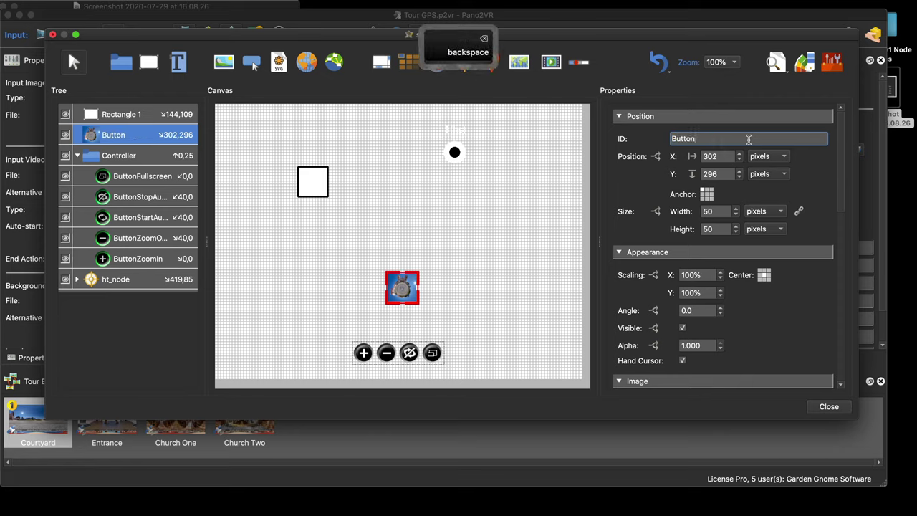
{"action": "left_click", "coordinate": [749, 139]}
{"action": "type", "text": "Stere"}
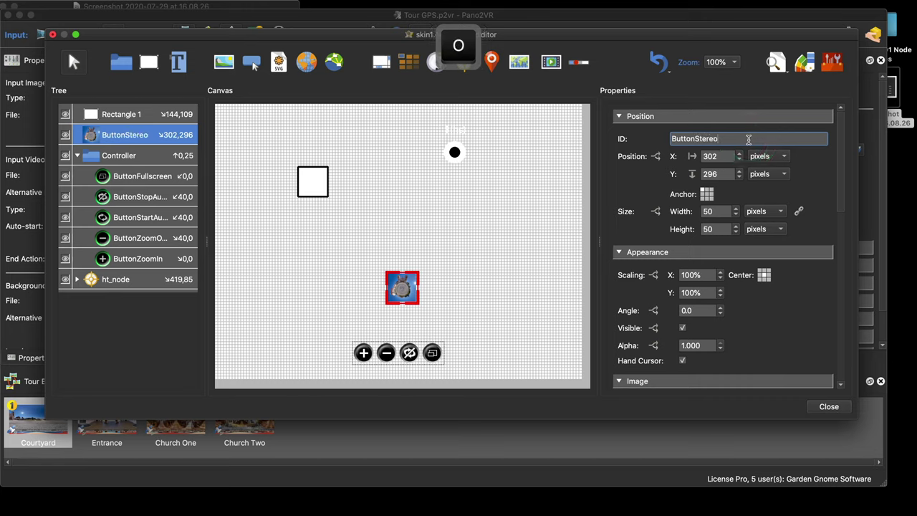
{"action": "type", "text": "o"}
Rename the rectangle's ID as ButtonProjection
{"action": "left_click", "coordinate": [122, 115]}
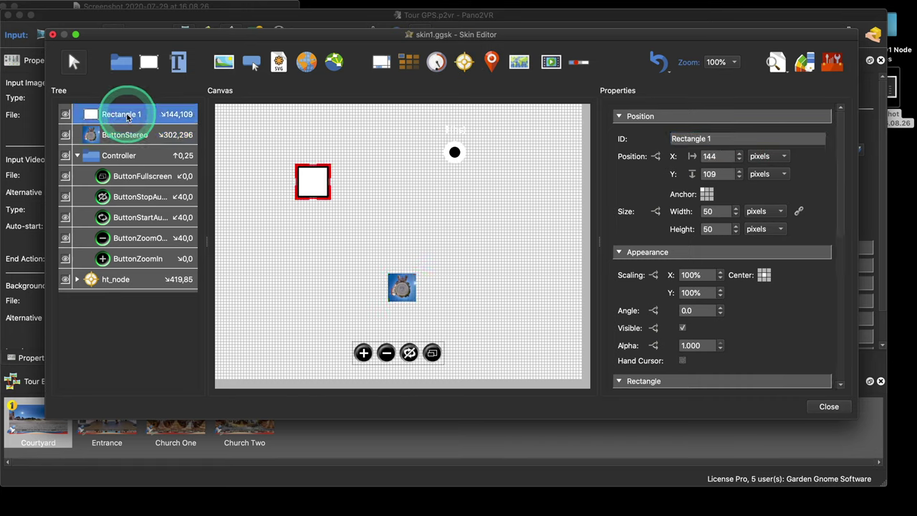
{"action": "triple_click", "coordinate": [714, 139]}
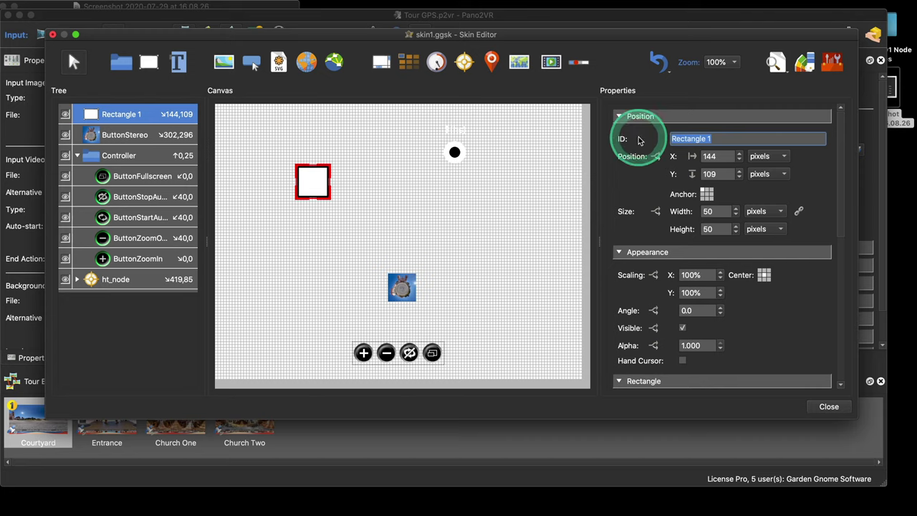
{"action": "type", "text": "ButtonProjection"}
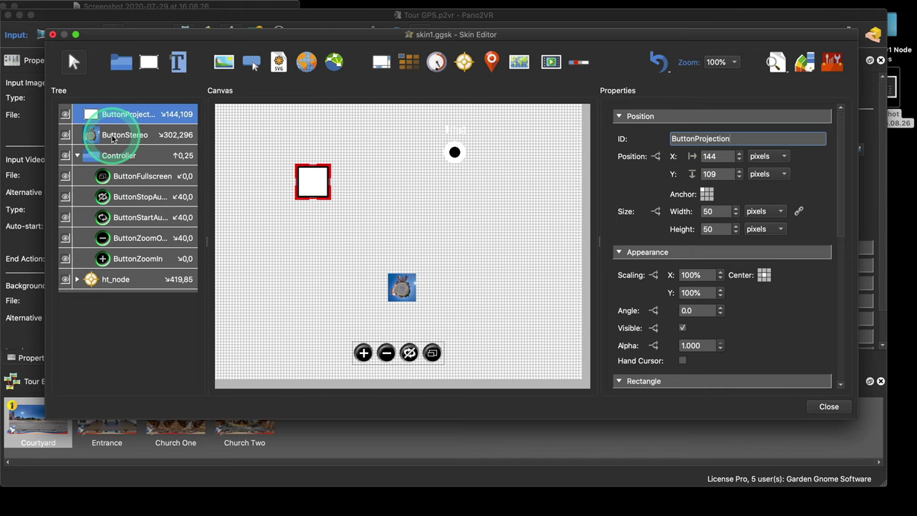
Nest ButtonStereo inside ButtonProjection, anchor it to the centre, and set its X and Y position to 0
{"action": "left_click_drag", "start_coordinate": [124, 140], "coordinate": [126, 118]}
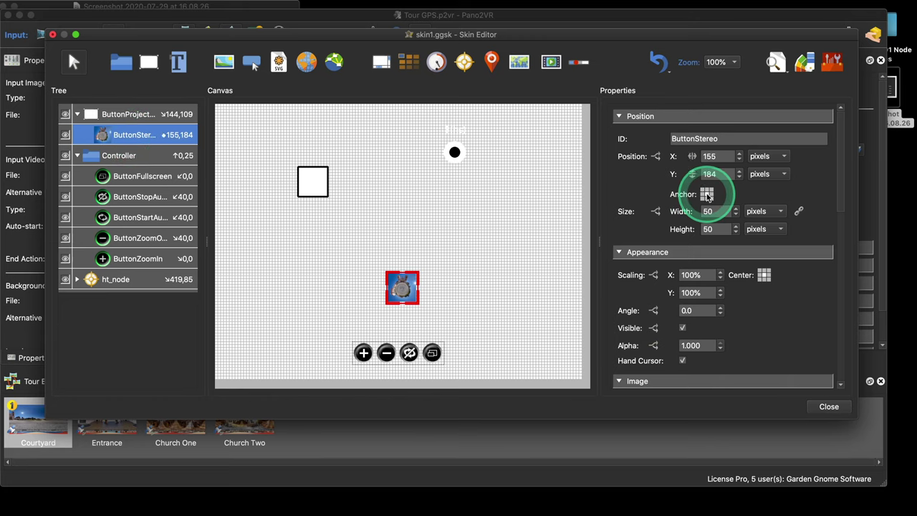
{"action": "double_click", "coordinate": [702, 156]}
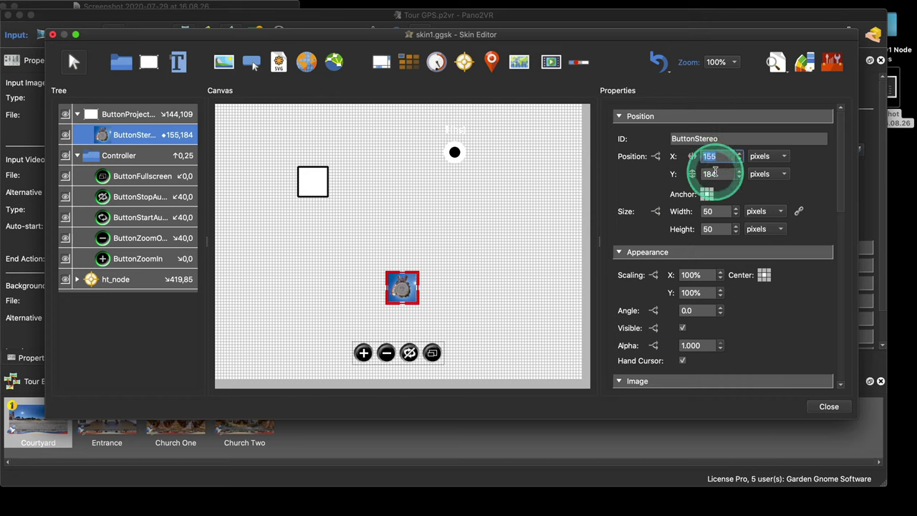
{"action": "type", "text": "0"}
{"action": "left_click", "coordinate": [715, 176]}
{"action": "double_click", "coordinate": [715, 174]}
{"action": "type", "text": "0"}
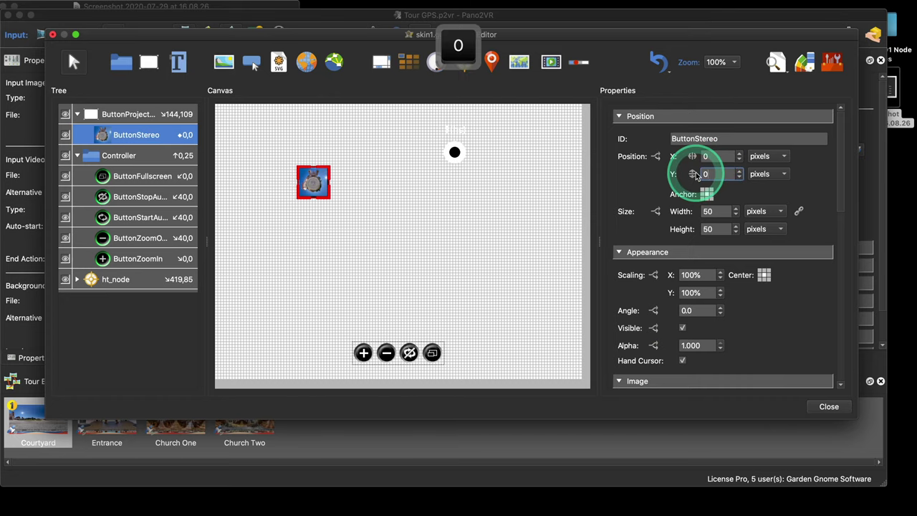
{"action": "left_click", "coordinate": [333, 212]}
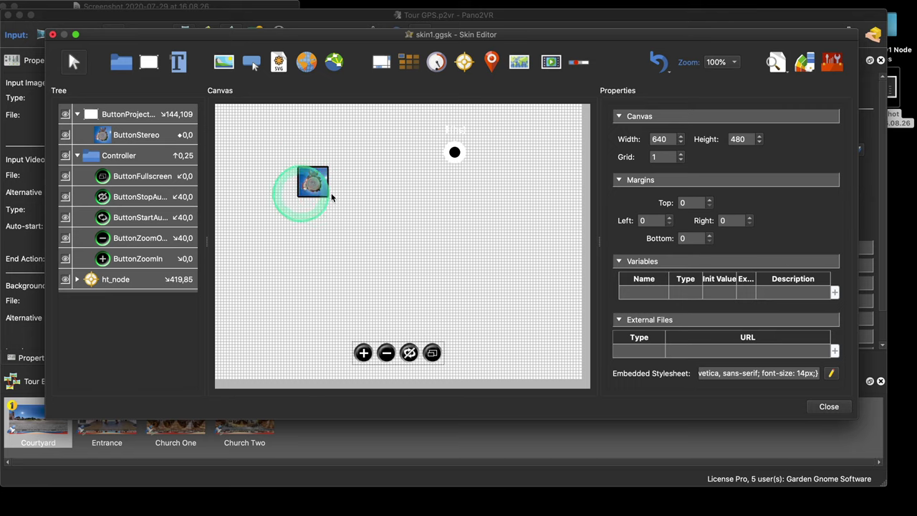
Check the framed little-planet button in the skin's Live Preview, then close the preview
{"action": "left_click", "coordinate": [776, 64]}
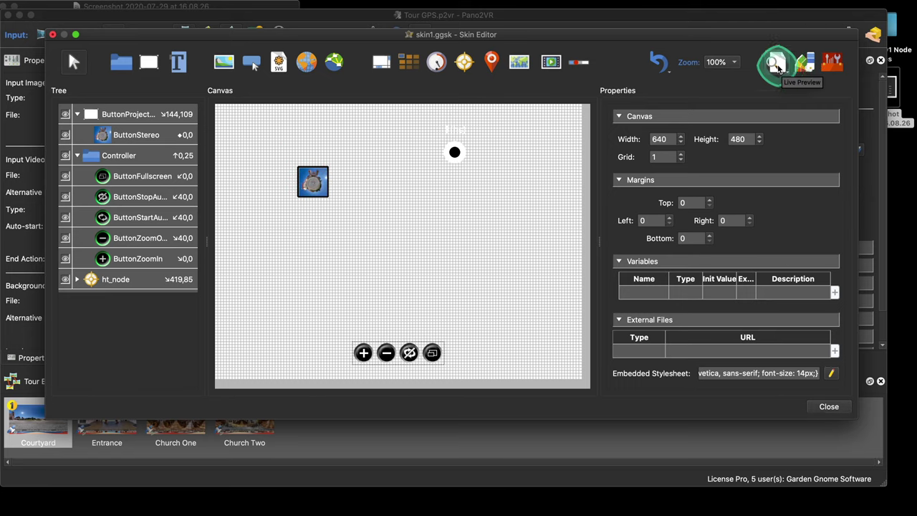
{"action": "left_click_drag", "start_coordinate": [514, 81], "coordinate": [370, 68]}
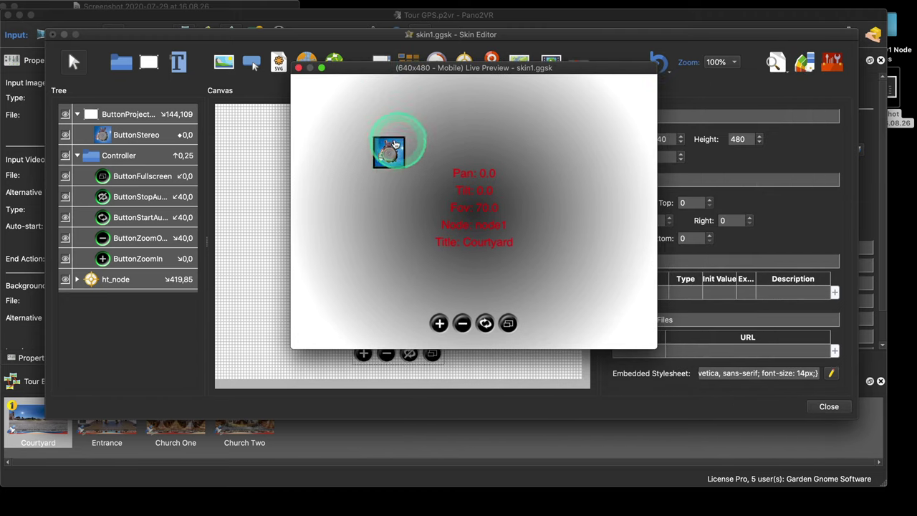
{"action": "left_click", "coordinate": [299, 67]}
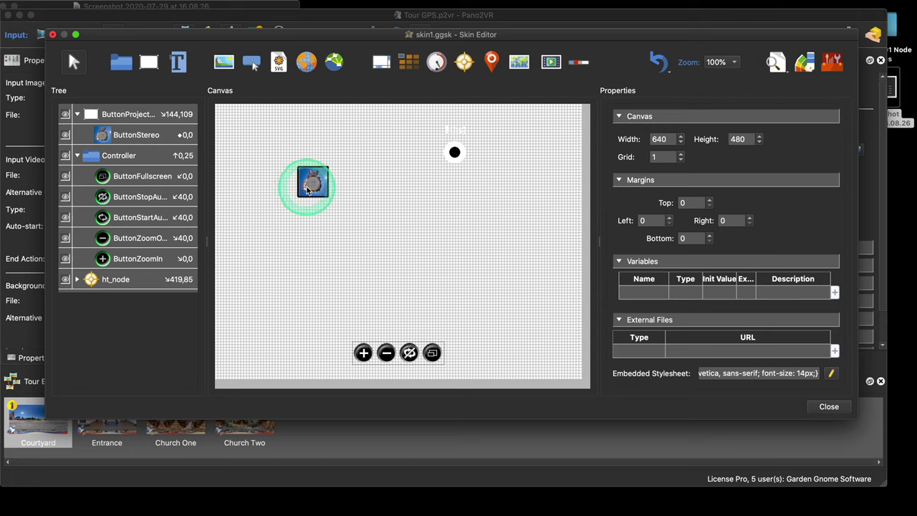
Add a Mouse Over = true trigger to the border color logic block of ButtonProjection
{"action": "left_click", "coordinate": [126, 114]}
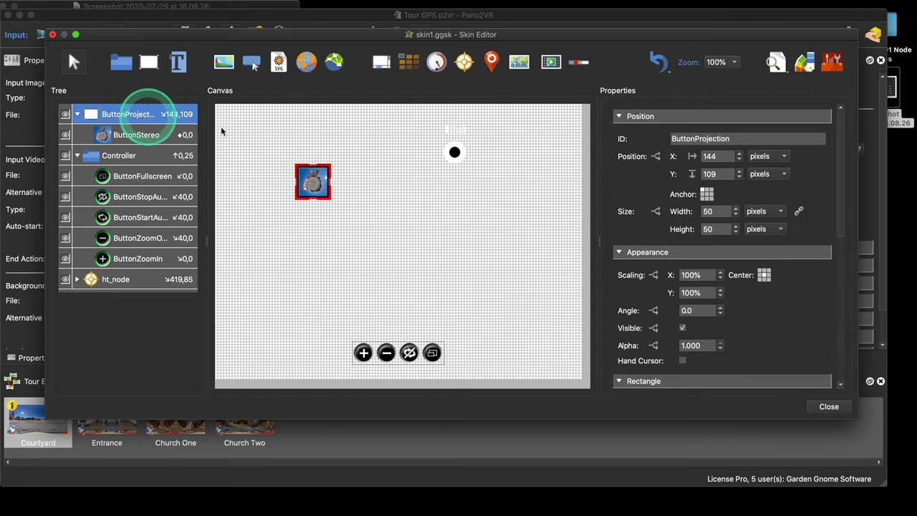
{"action": "scroll", "coordinate": [778, 299], "scroll_direction": "down", "scroll_amount": 8}
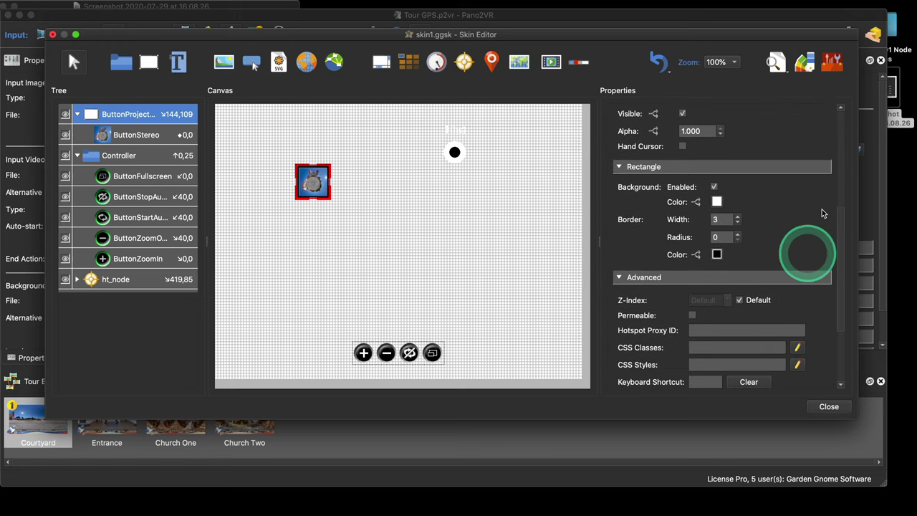
{"action": "left_click", "coordinate": [696, 255]}
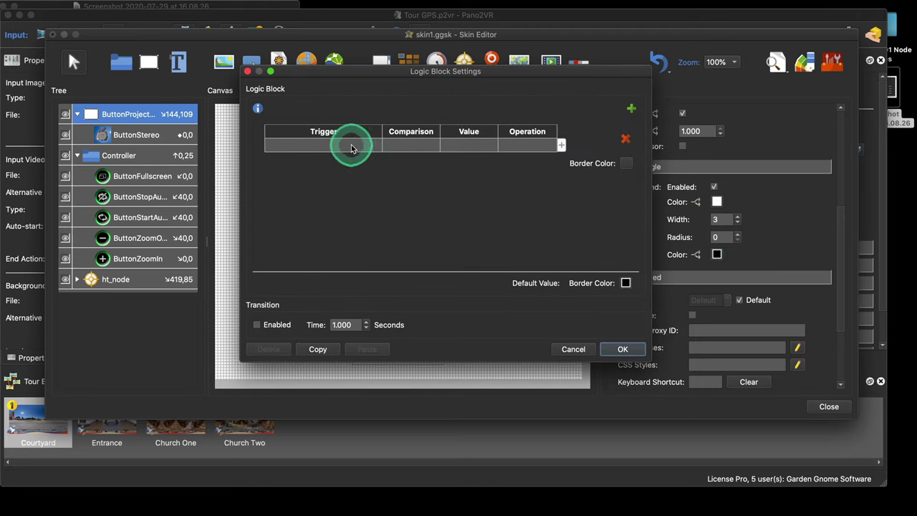
{"action": "left_click", "coordinate": [351, 144]}
{"action": "left_click", "coordinate": [351, 145]}
{"action": "mouse_move", "coordinate": [352, 159]}
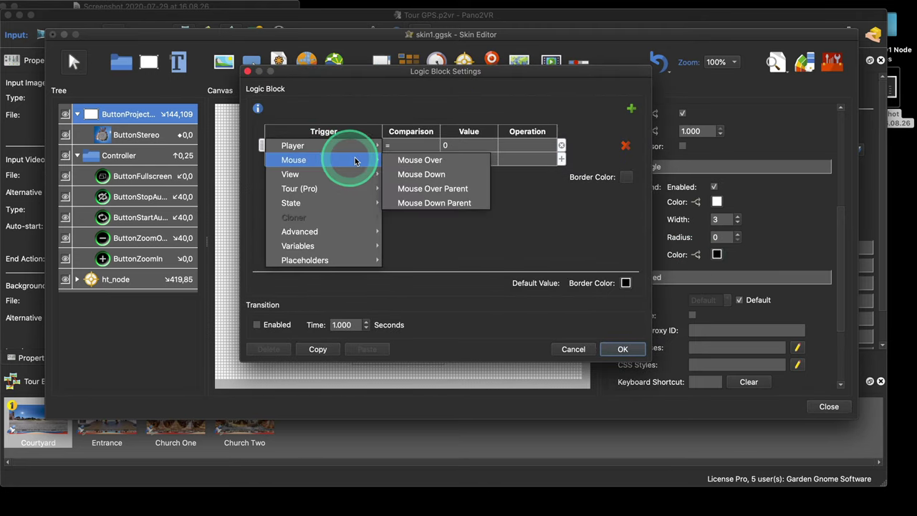
{"action": "left_click", "coordinate": [430, 160]}
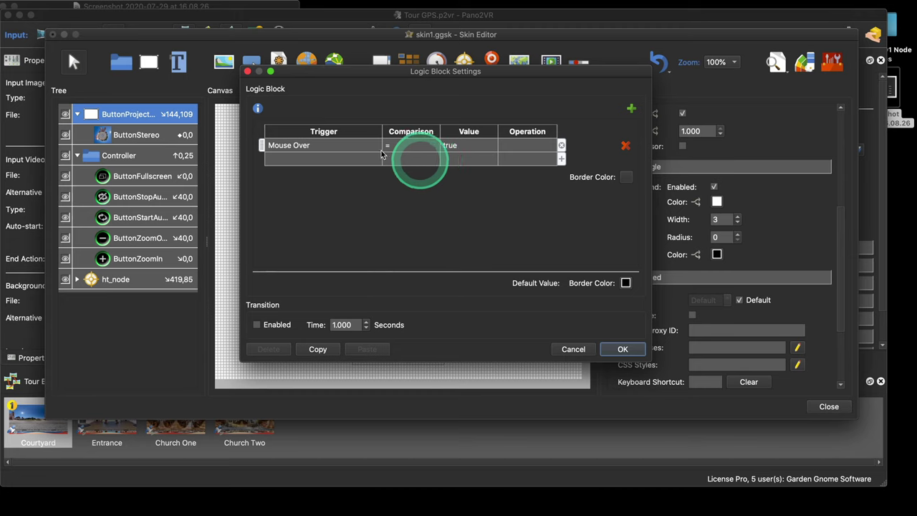
Pick the green of the controller buttons' ring from the screen as the mouse-over border color, #00dd58
{"action": "left_click", "coordinate": [626, 177]}
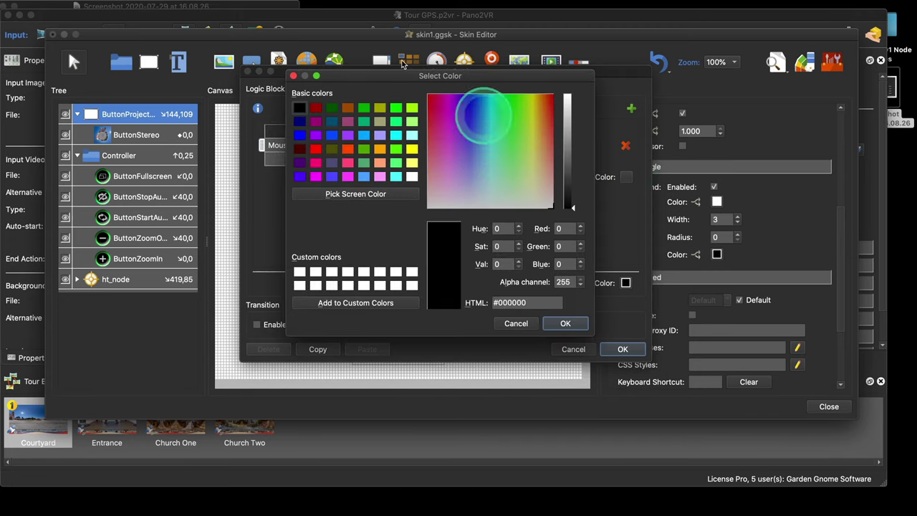
{"action": "left_click_drag", "start_coordinate": [384, 72], "coordinate": [402, 66]}
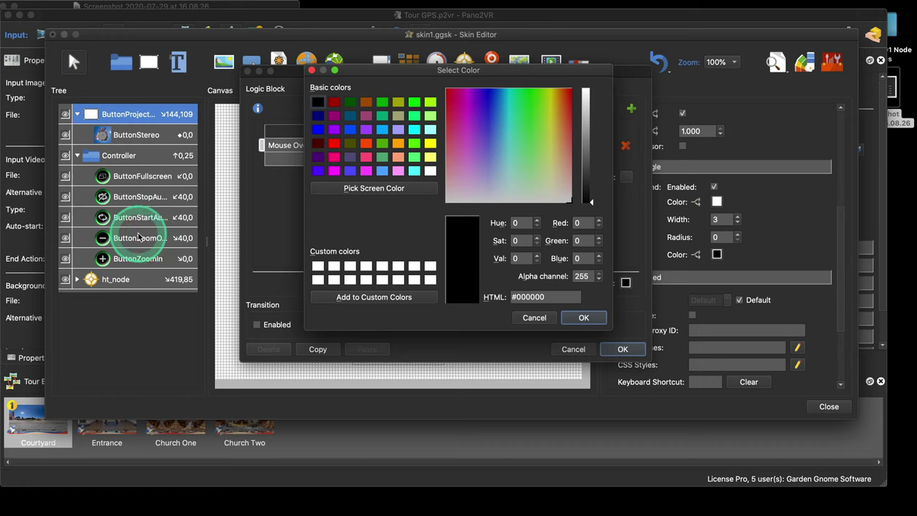
{"action": "left_click", "coordinate": [379, 188]}
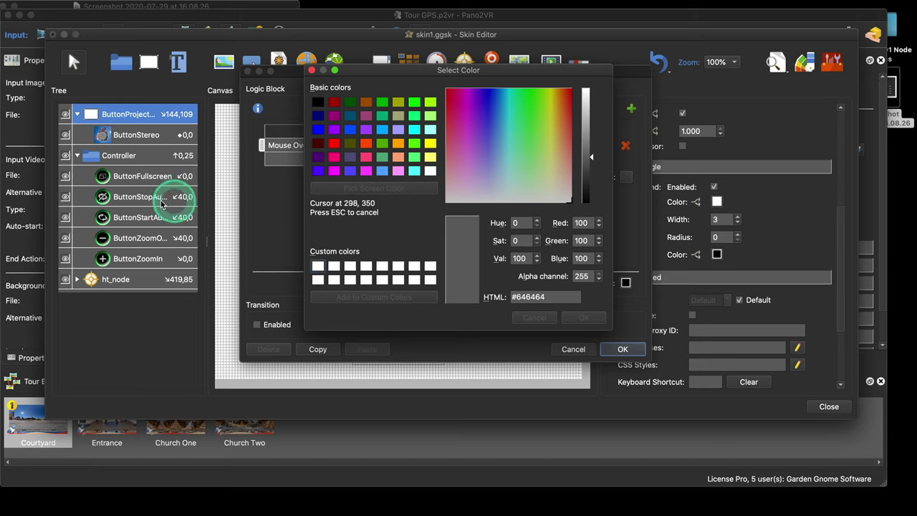
{"action": "left_click", "coordinate": [96, 201]}
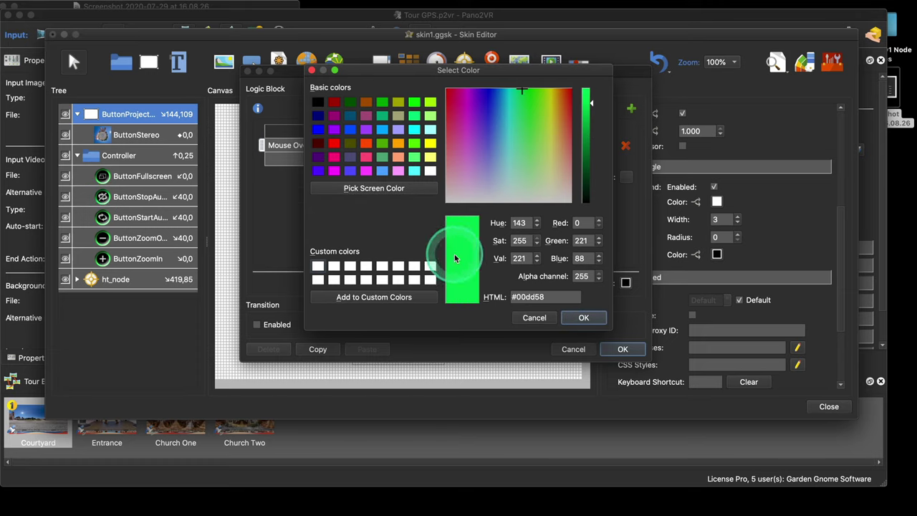
Save the sampled green in the first custom color slot and apply it to ButtonProjection's border color logic block
{"action": "left_click", "coordinate": [459, 242]}
{"action": "left_click_drag", "start_coordinate": [462, 238], "coordinate": [319, 266]}
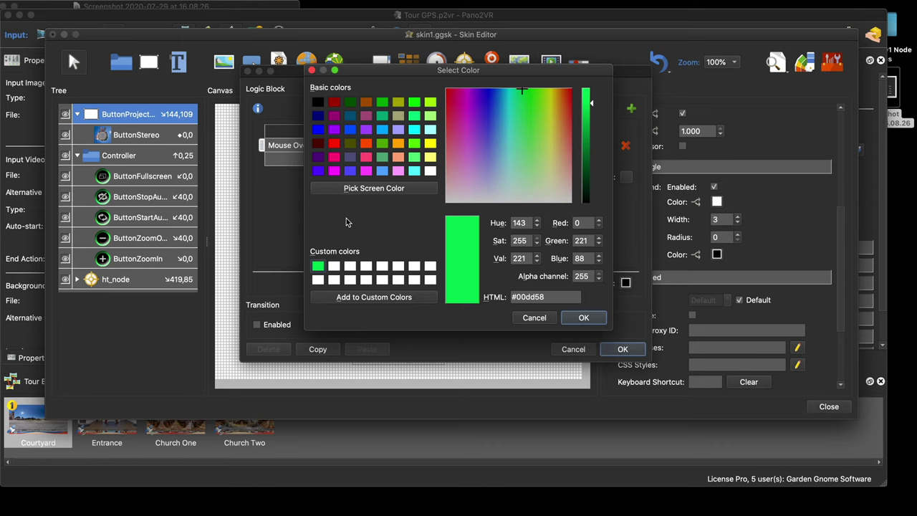
{"action": "left_click", "coordinate": [317, 265]}
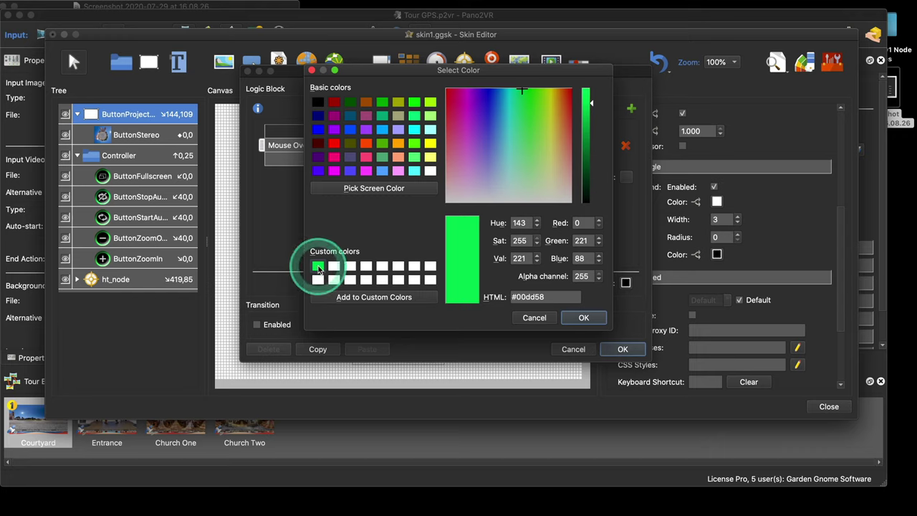
{"action": "left_click", "coordinate": [584, 318]}
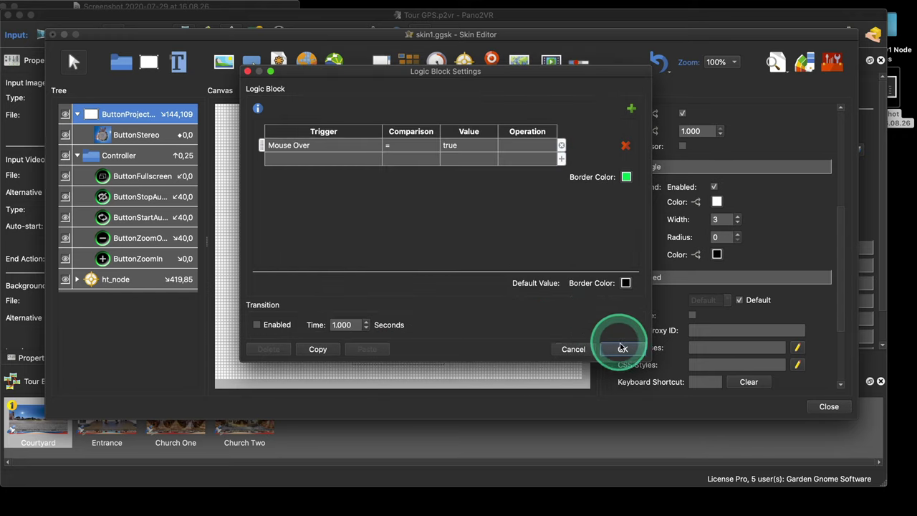
{"action": "left_click", "coordinate": [621, 349]}
Check the framed button's mouse-over border color in the skin's Live Preview, then close the preview
{"action": "left_click", "coordinate": [784, 66]}
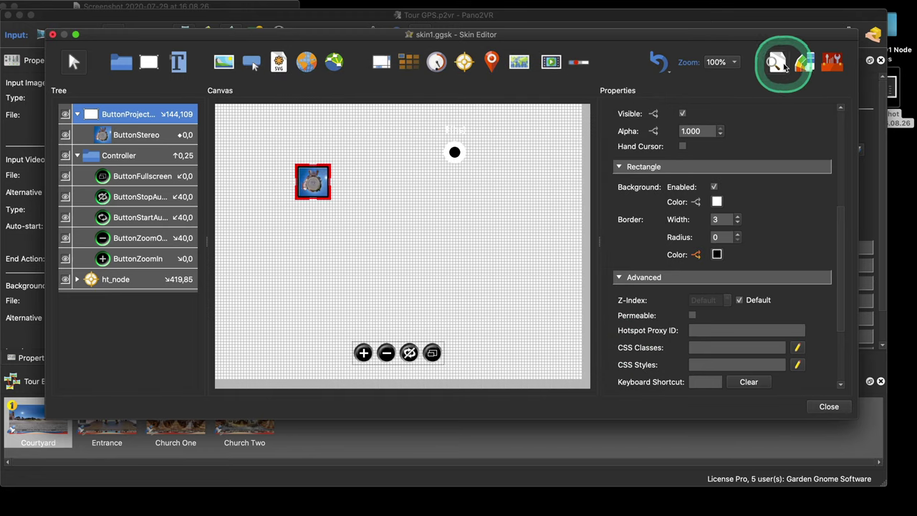
{"action": "left_click", "coordinate": [410, 149]}
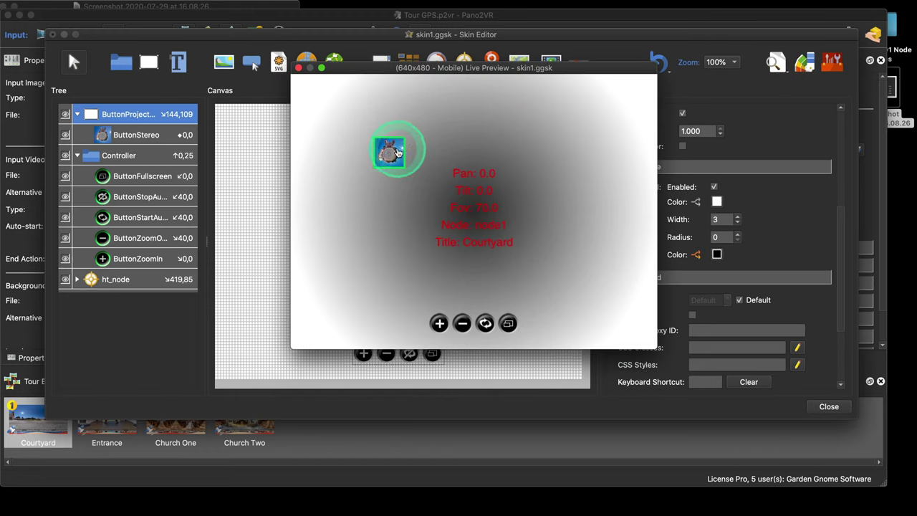
{"action": "left_click", "coordinate": [462, 323]}
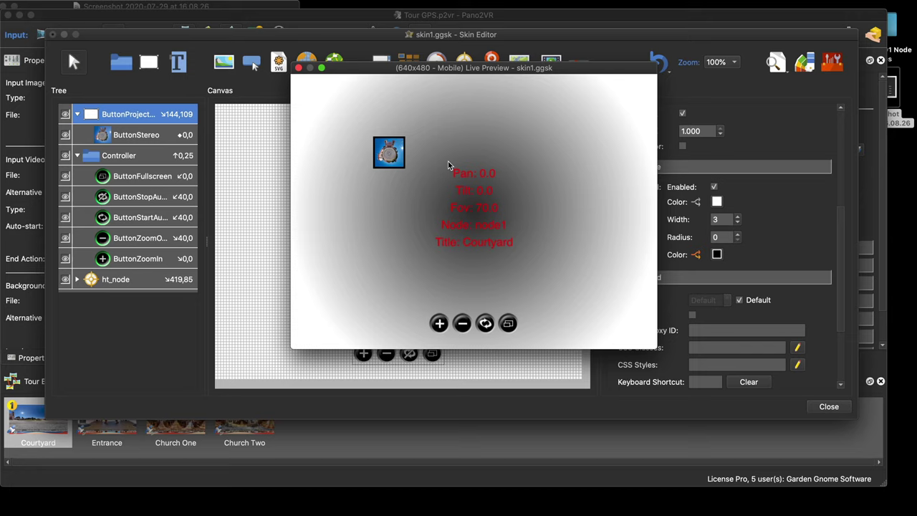
{"action": "left_click", "coordinate": [298, 68]}
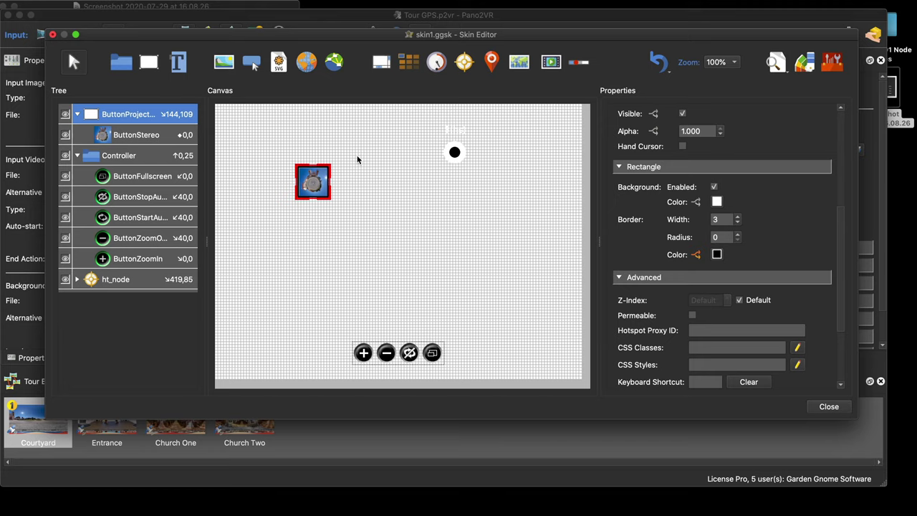
Place a Node Image element beside the little-planet button at X 294, Y 109 and size it to 50 × 50 pixels
{"action": "left_click", "coordinate": [336, 64]}
{"action": "left_click", "coordinate": [382, 167]}
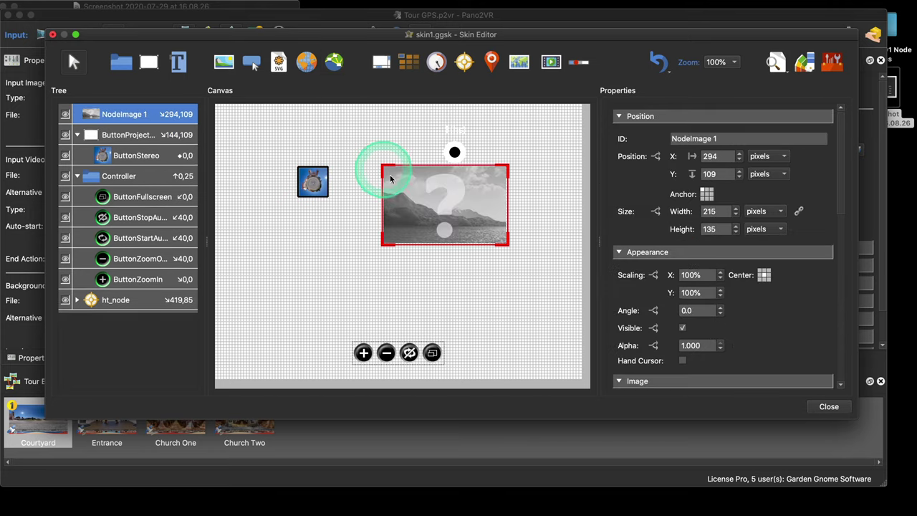
{"action": "left_click", "coordinate": [719, 190]}
{"action": "left_click_drag", "start_coordinate": [718, 211], "coordinate": [698, 212]}
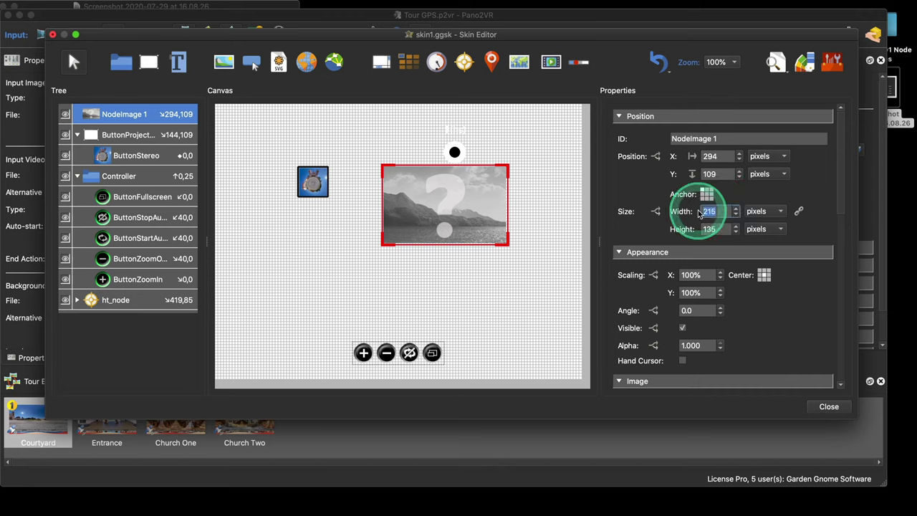
{"action": "type", "text": "50"}
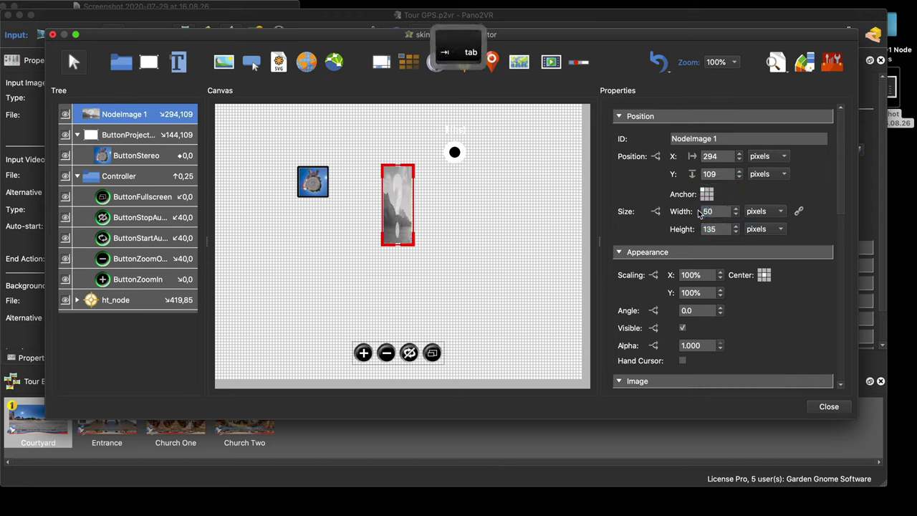
{"action": "type", "text": "50"}
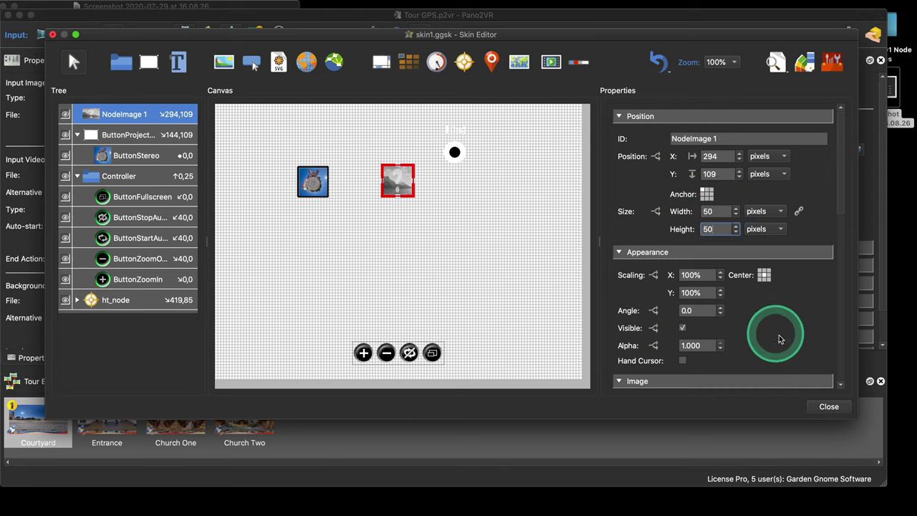
Rename the node image's ID as Button Recti
{"action": "left_click_drag", "start_coordinate": [770, 139], "coordinate": [664, 139]}
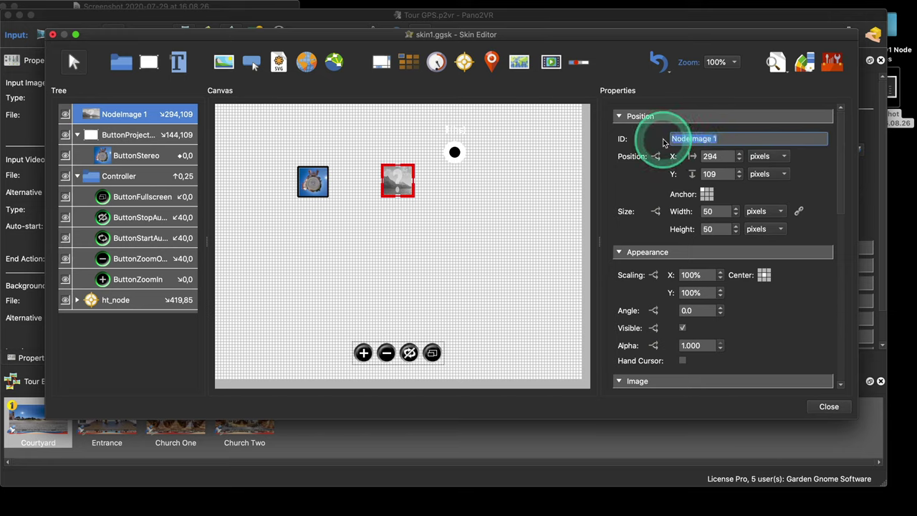
{"action": "type", "text": "Burr"}
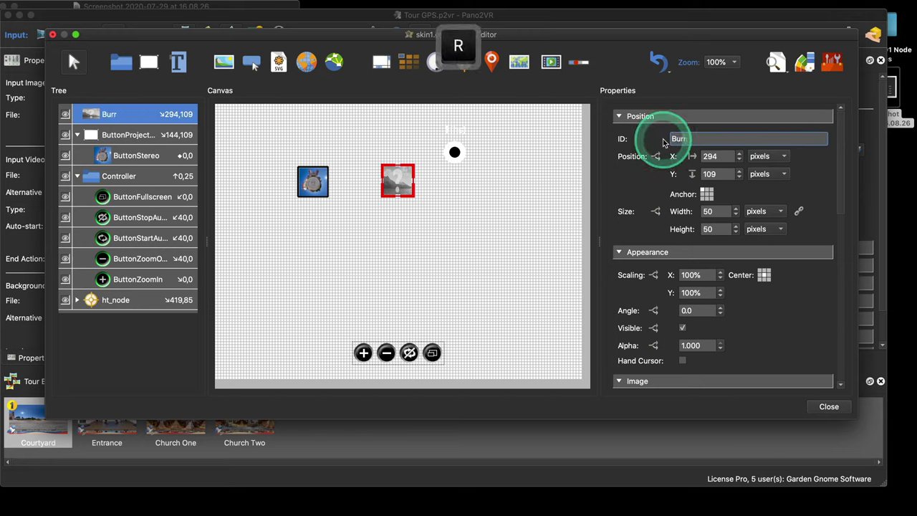
{"action": "key", "text": "BackSpace"}
{"action": "key", "text": "BackSpace"}
{"action": "type", "text": "tton R"}
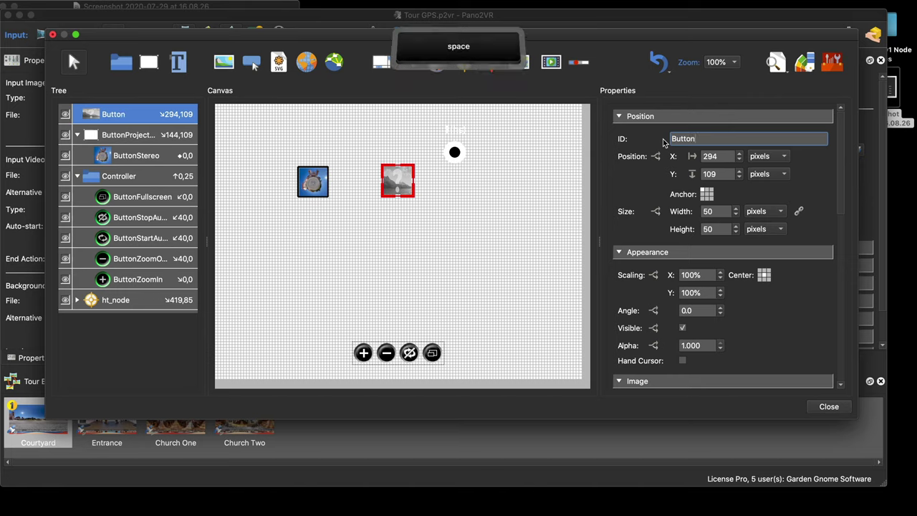
{"action": "left_click", "coordinate": [664, 142]}
{"action": "type", "text": "ecti"}
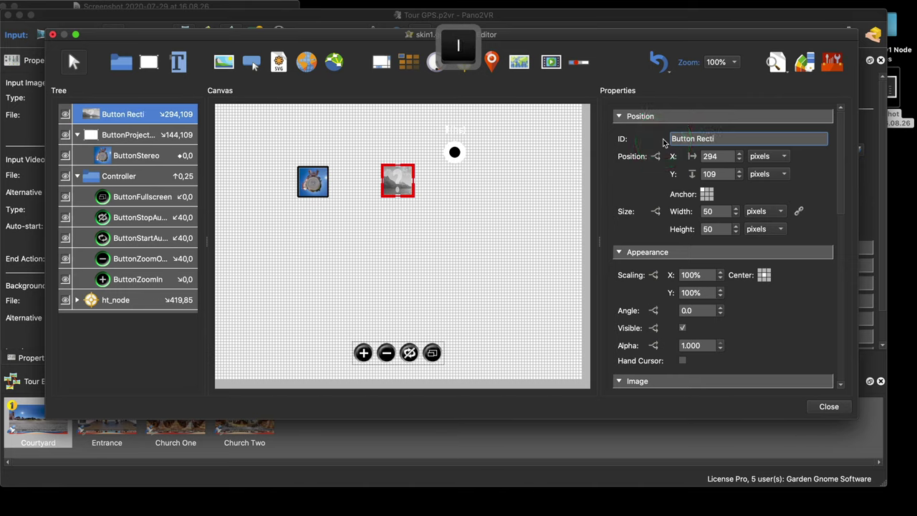
{"action": "left_click", "coordinate": [663, 141]}
{"action": "left_click", "coordinate": [486, 218]}
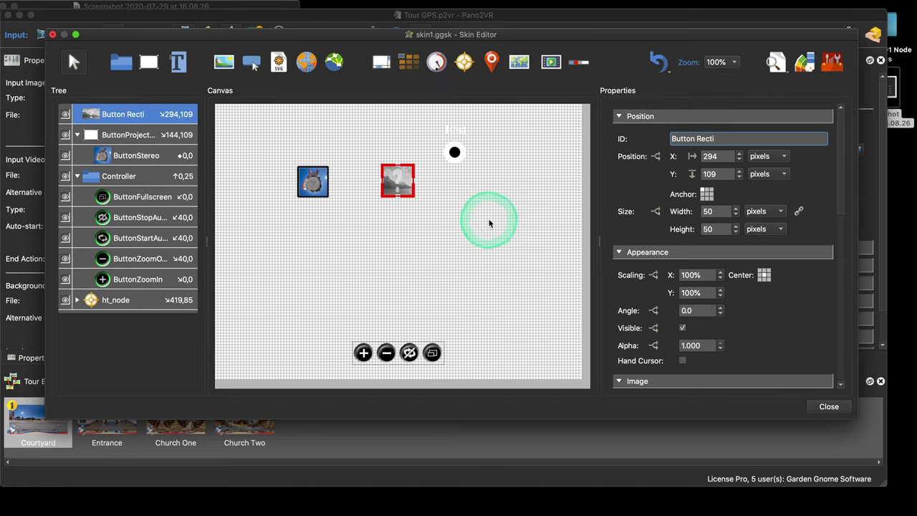
Set the image format of Button Recti to JPEG with a quality of 70
{"action": "left_click", "coordinate": [790, 328]}
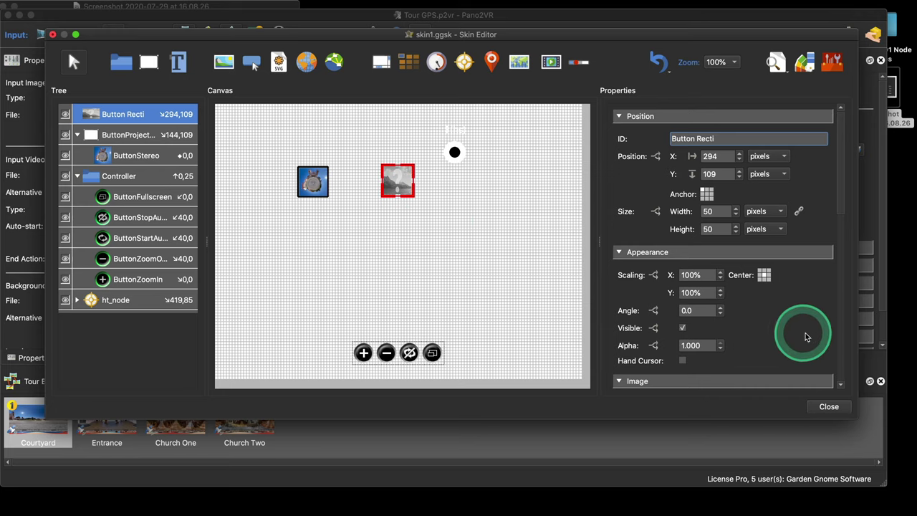
{"action": "scroll", "coordinate": [808, 333], "scroll_direction": "down", "scroll_amount": 4}
{"action": "left_click", "coordinate": [713, 276]}
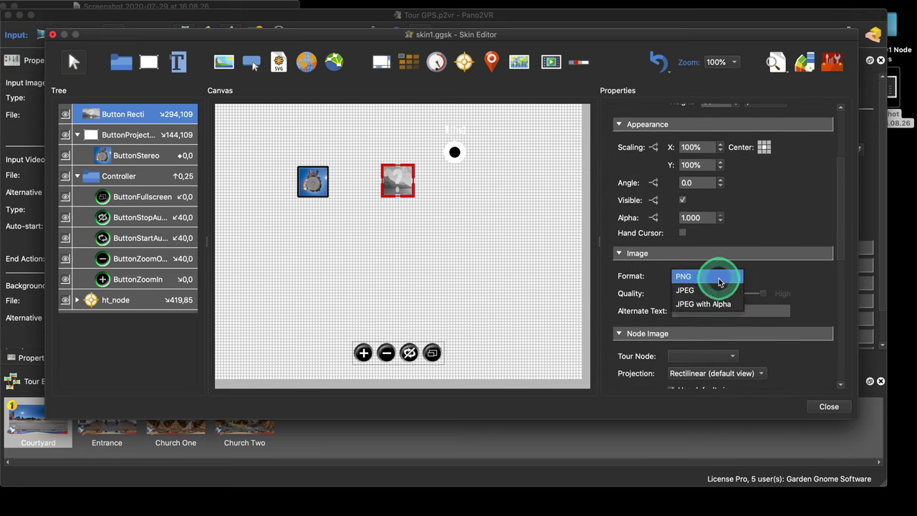
{"action": "left_click", "coordinate": [716, 289]}
{"action": "double_click", "coordinate": [678, 293]}
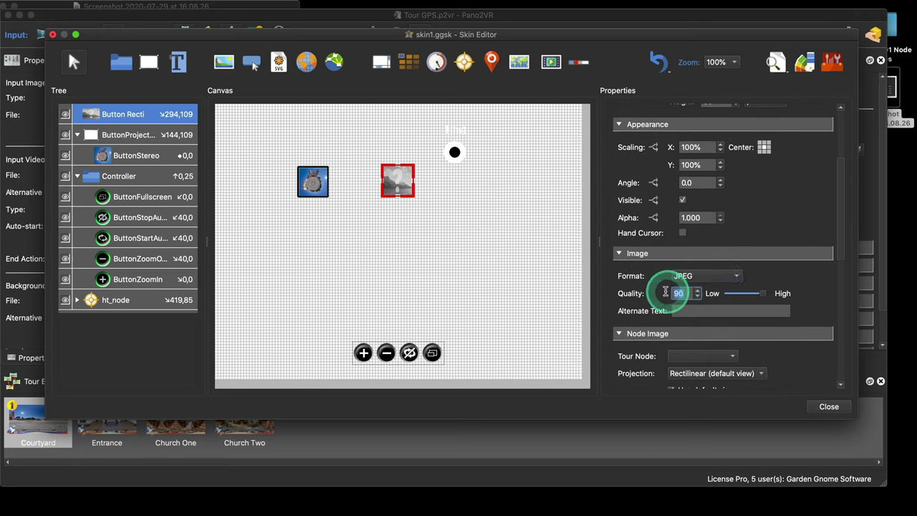
{"action": "type", "text": "7"}
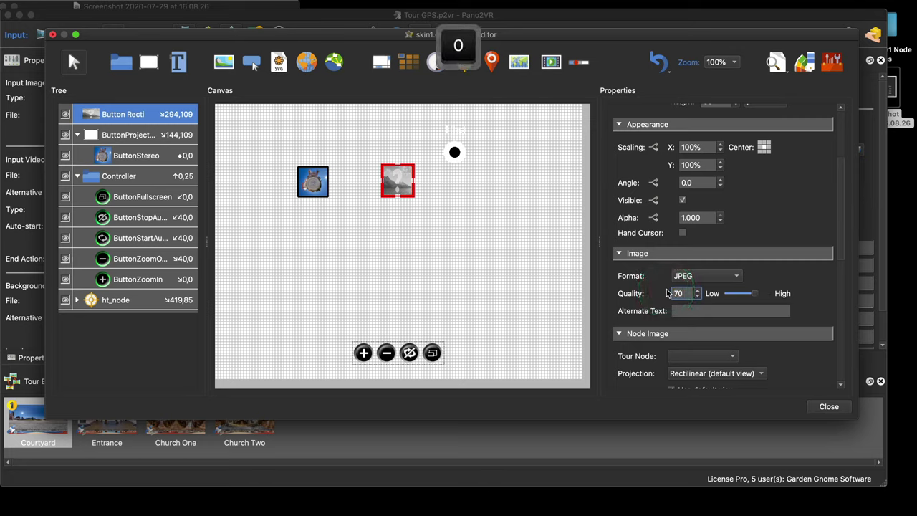
{"action": "left_click", "coordinate": [568, 269]}
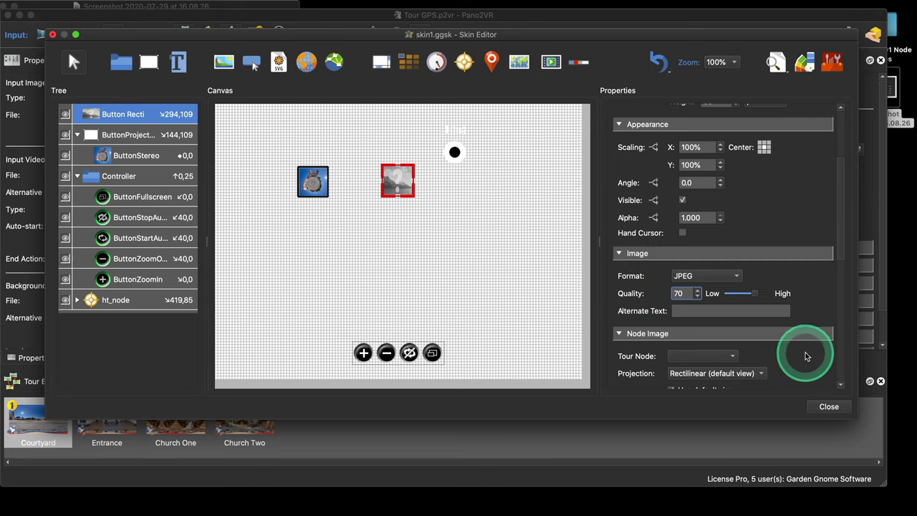
Assign the Courtyard panorama as the tour node of Button Recti
{"action": "scroll", "coordinate": [824, 258], "scroll_direction": "down", "scroll_amount": 3}
{"action": "left_click_drag", "start_coordinate": [835, 231], "coordinate": [833, 266]}
{"action": "left_click", "coordinate": [710, 179]}
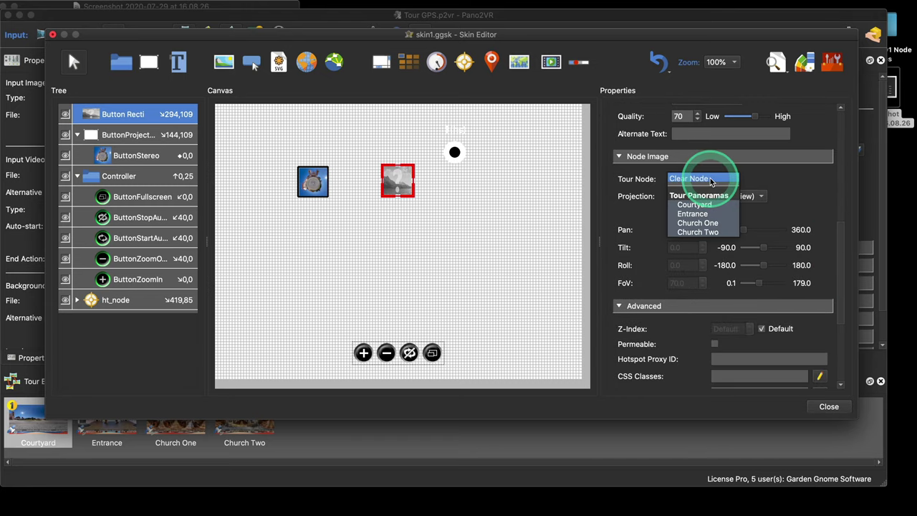
{"action": "left_click", "coordinate": [708, 205]}
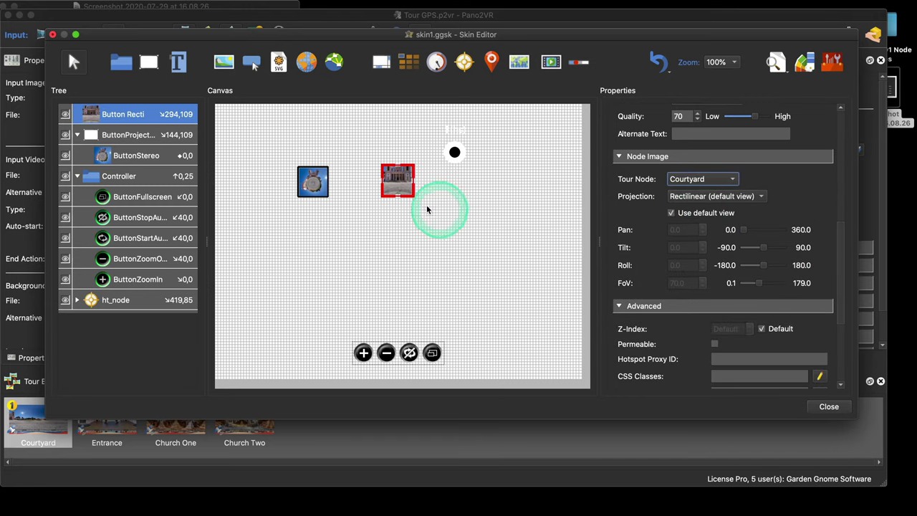
{"action": "left_click", "coordinate": [403, 189]}
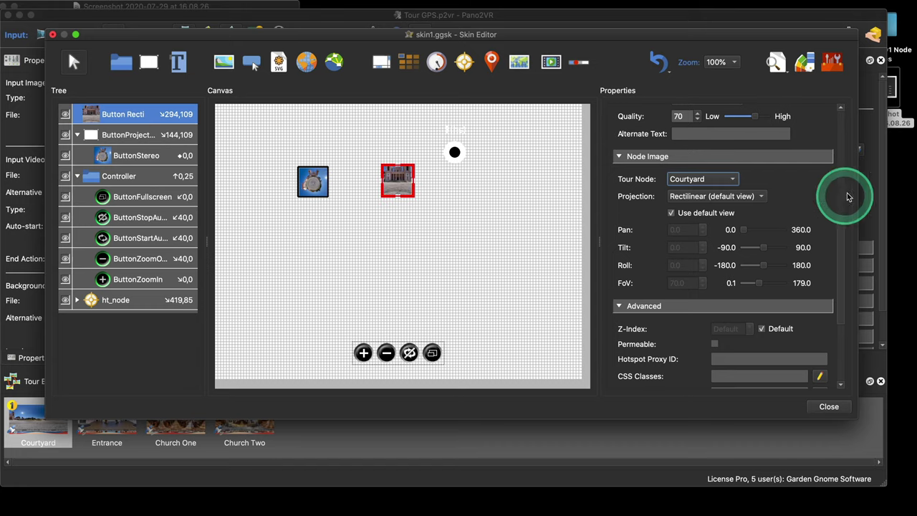
Create a Mouse Click action for Button Recti using the View action with the type Move to Default View
{"action": "left_click_drag", "start_coordinate": [841, 239], "coordinate": [838, 307]}
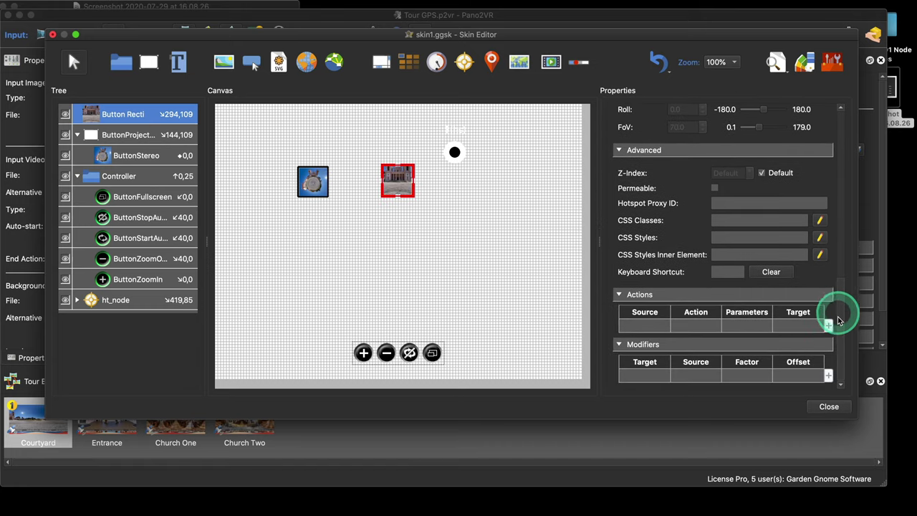
{"action": "double_click", "coordinate": [644, 324]}
{"action": "left_click_drag", "start_coordinate": [418, 208], "coordinate": [439, 222]}
{"action": "left_click", "coordinate": [473, 225]}
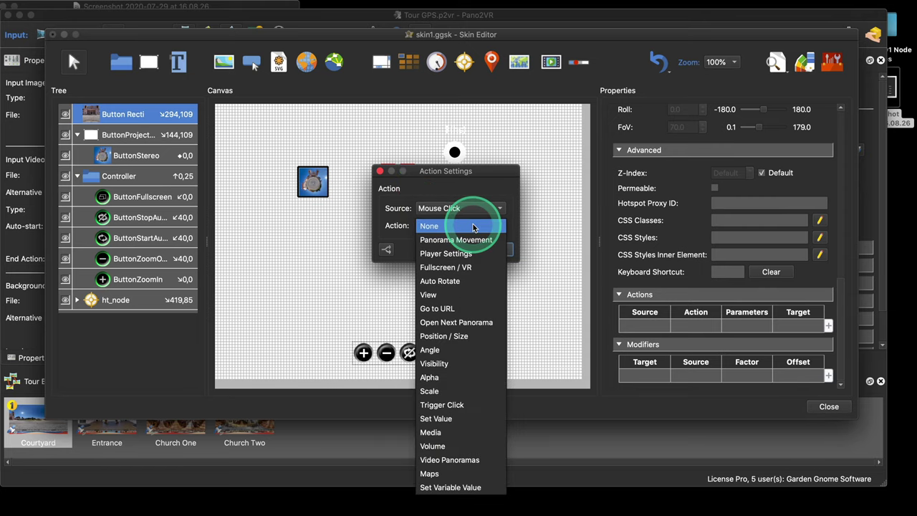
{"action": "left_click", "coordinate": [459, 292]}
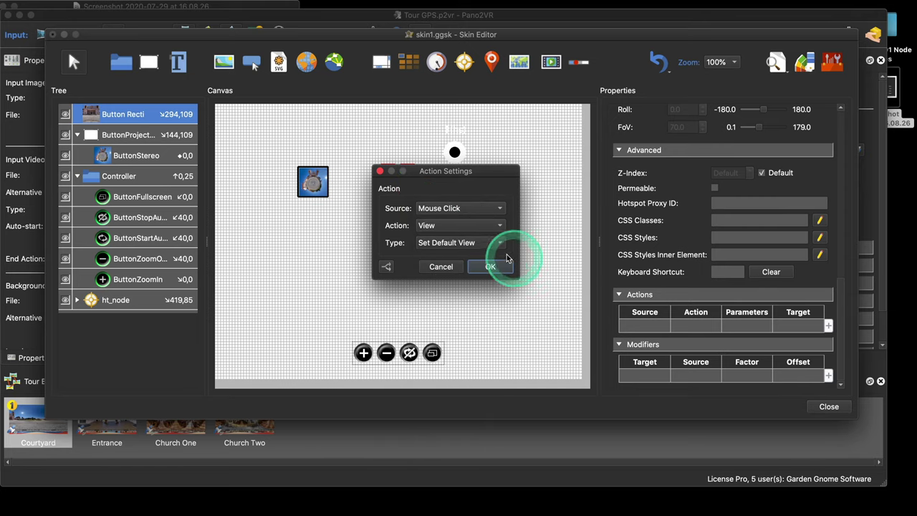
{"action": "left_click", "coordinate": [500, 242]}
{"action": "left_click_drag", "start_coordinate": [500, 245], "coordinate": [442, 261]}
{"action": "left_click", "coordinate": [450, 295]}
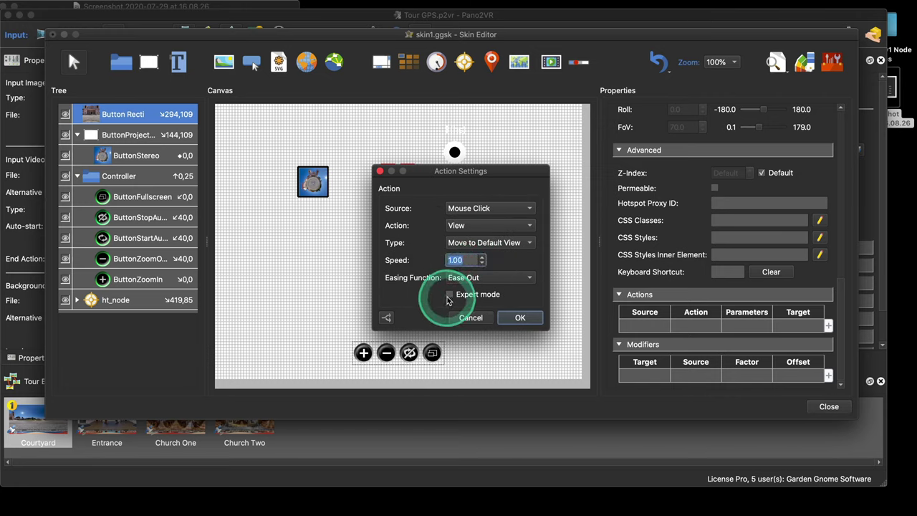
Set the view action's speed to 2 and its easing function to Ease Out Back, and accept the action
{"action": "type", "text": "2"}
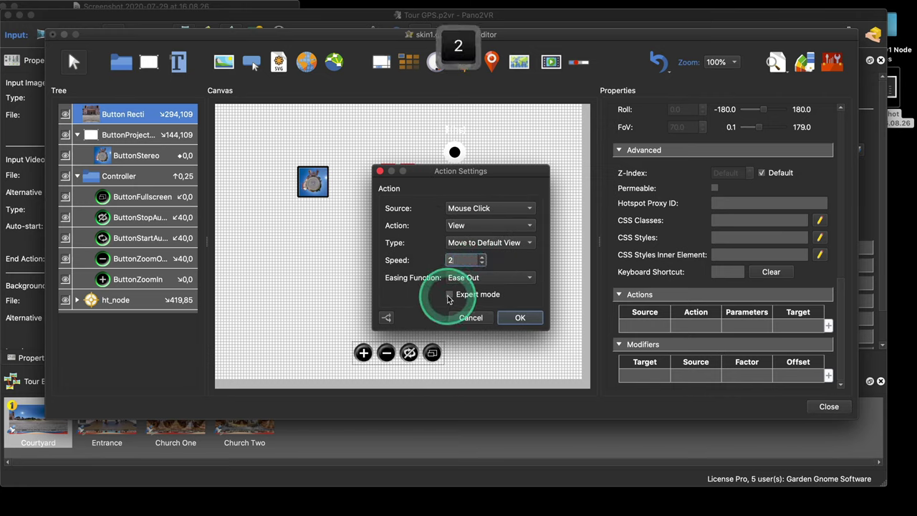
{"action": "left_click", "coordinate": [515, 280]}
{"action": "left_click_drag", "start_coordinate": [514, 283], "coordinate": [507, 306]}
{"action": "left_click_drag", "start_coordinate": [521, 275], "coordinate": [499, 281]}
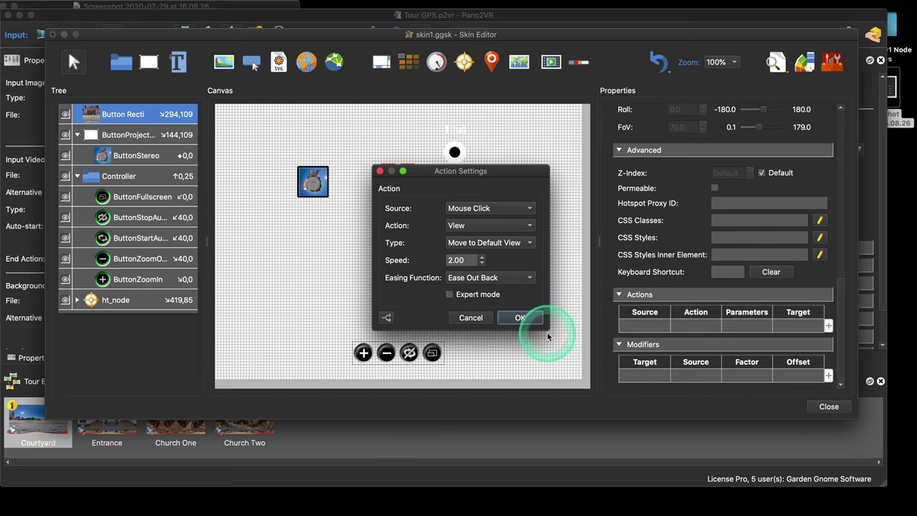
{"action": "left_click", "coordinate": [522, 317]}
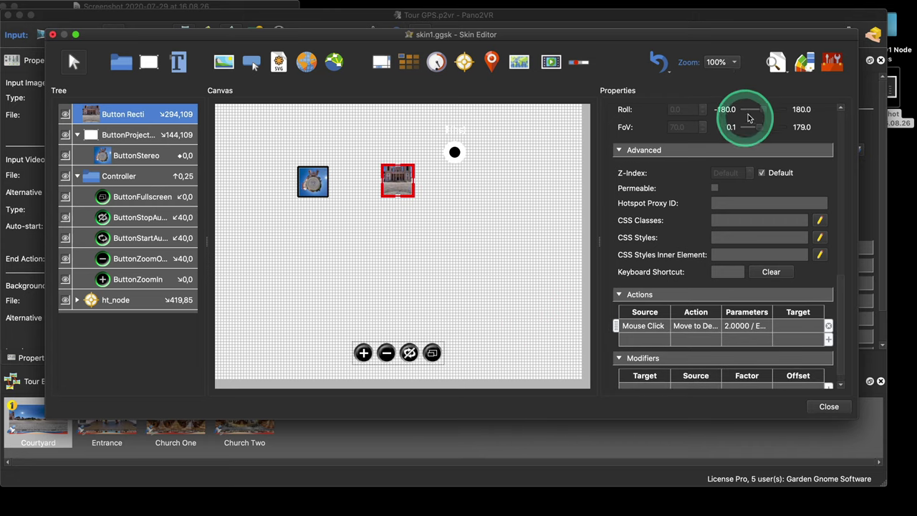
Save and close the edited skin, and generate the HTML5 output of the tour
{"action": "left_click", "coordinate": [823, 407]}
{"action": "left_click", "coordinate": [528, 235]}
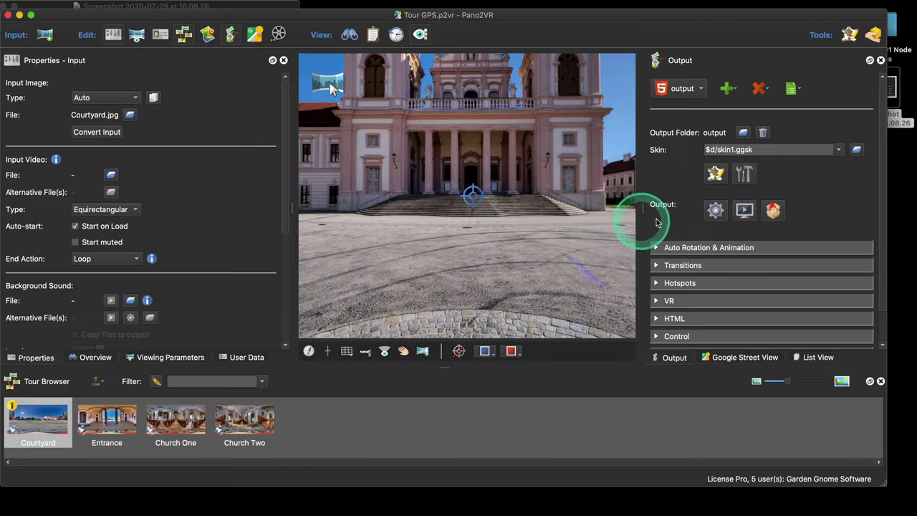
{"action": "left_click", "coordinate": [715, 209]}
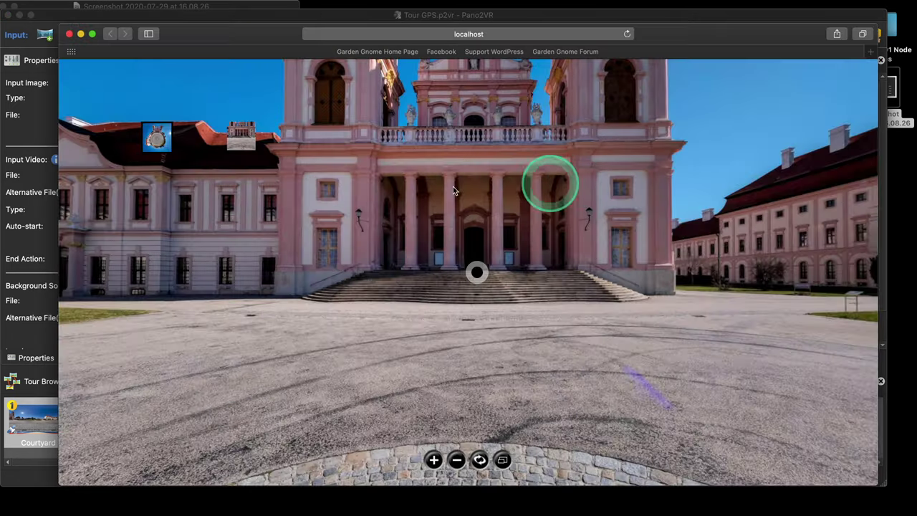
Test the little planet button and the rectilinear button in the browser preview, and close the preview
{"action": "left_click", "coordinate": [154, 140]}
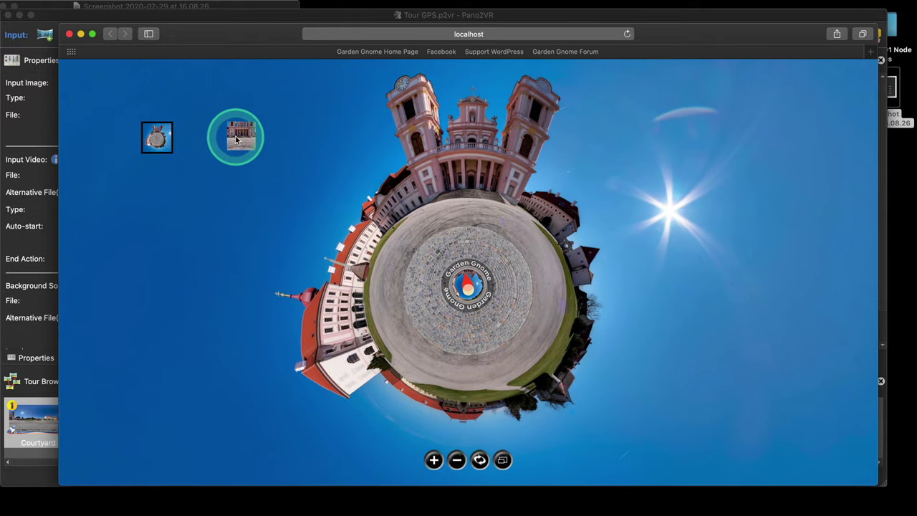
{"action": "left_click", "coordinate": [237, 139]}
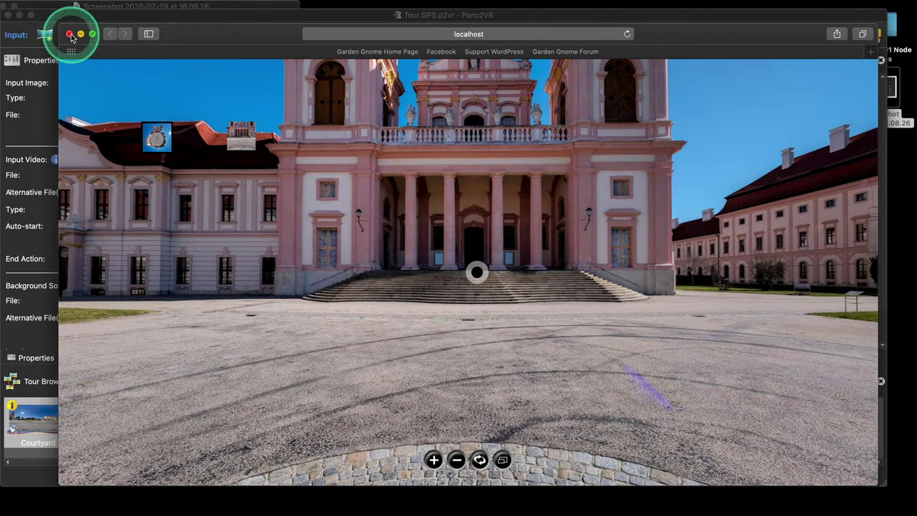
{"action": "left_click", "coordinate": [69, 33]}
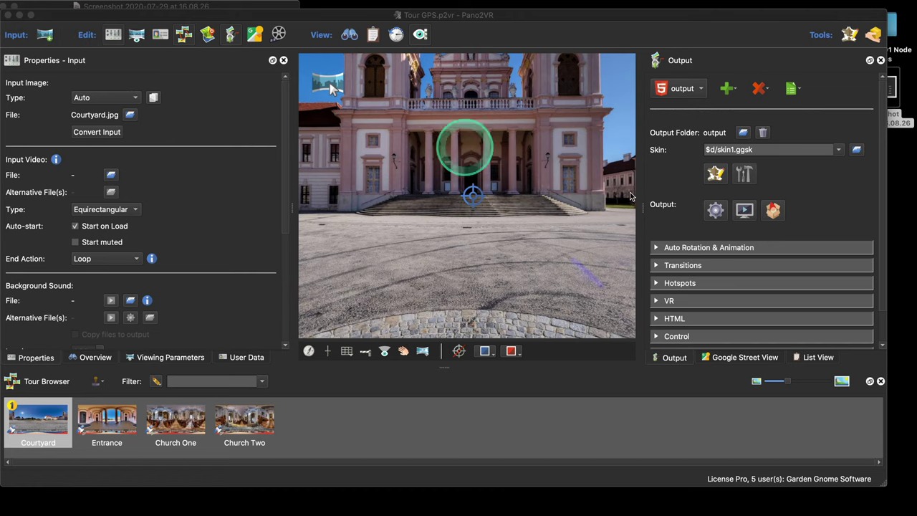
Reopen skin1.ggsk in the Skin Editor and nest Button Recti inside the ButtonProjection rectangle, above ButtonStereo
{"action": "left_click", "coordinate": [715, 174]}
{"action": "left_click", "coordinate": [401, 180]}
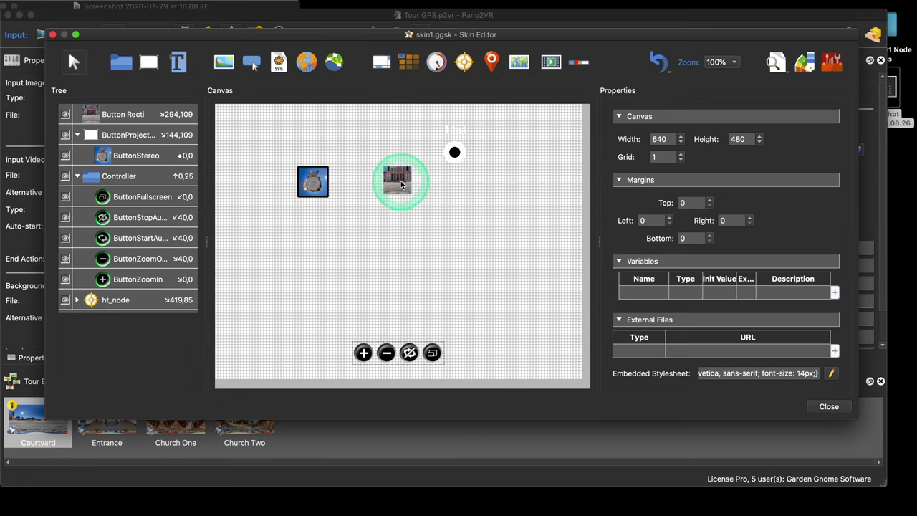
{"action": "scroll", "coordinate": [792, 326], "scroll_direction": "down", "scroll_amount": 3}
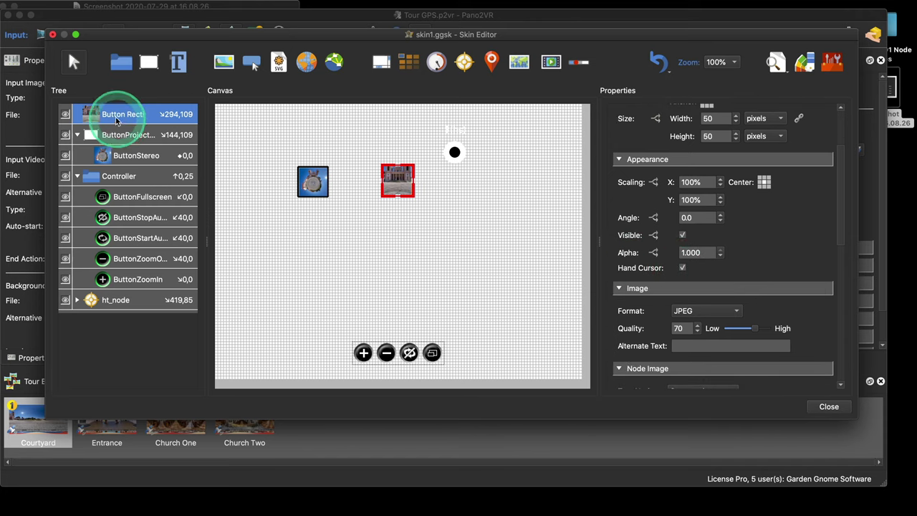
{"action": "mouse_move", "coordinate": [116, 116]}
{"action": "left_mouse_down"}
{"action": "mouse_move", "coordinate": [120, 138]}
{"action": "mouse_move", "coordinate": [123, 129]}
{"action": "left_mouse_up"}
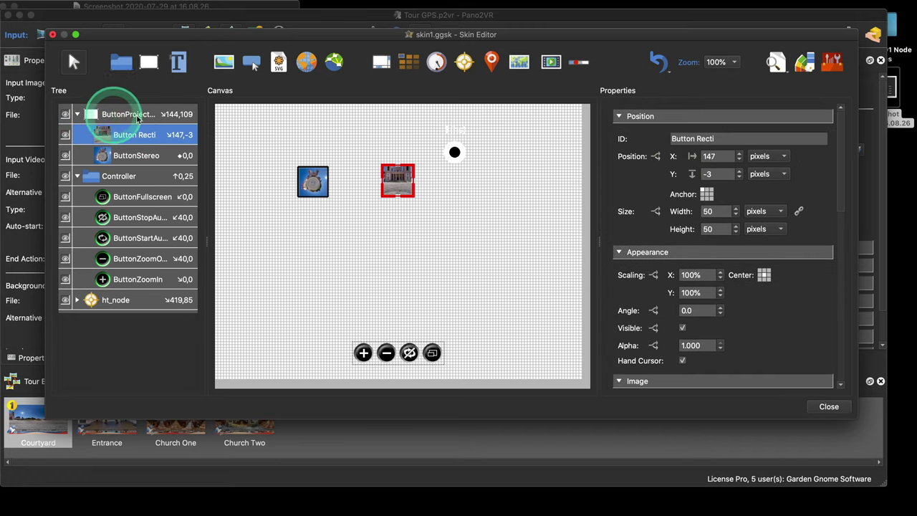
Anchor Button Recti to the center of its parent and set its X and Y position to 0
{"action": "left_click", "coordinate": [706, 194]}
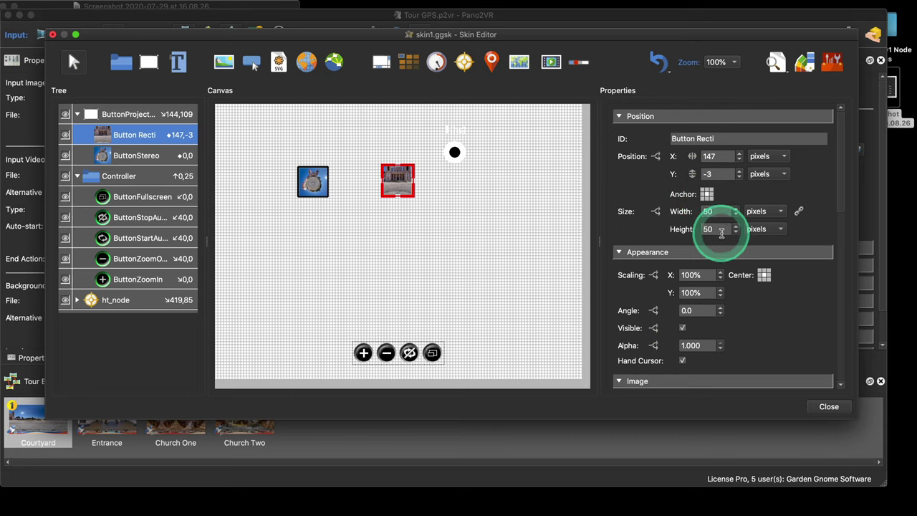
{"action": "double_click", "coordinate": [719, 156]}
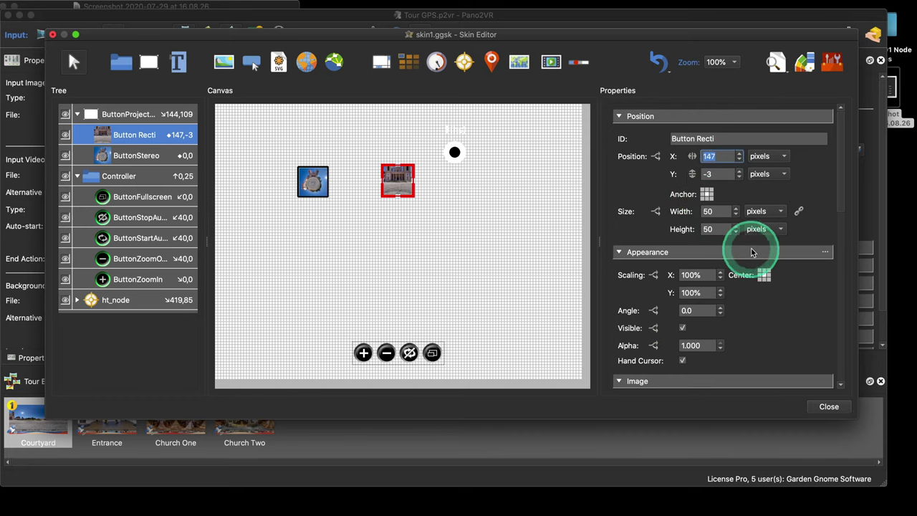
{"action": "type", "text": "0"}
{"action": "double_click", "coordinate": [703, 175]}
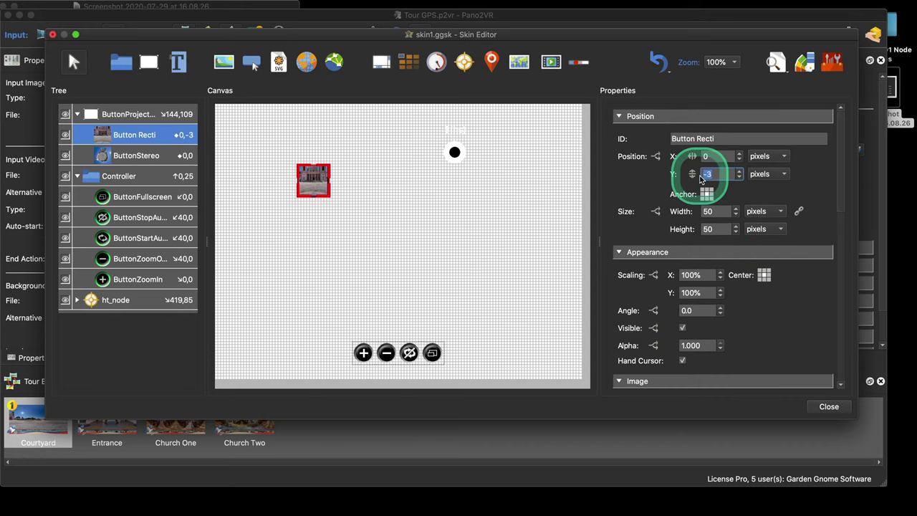
{"action": "type", "text": "0"}
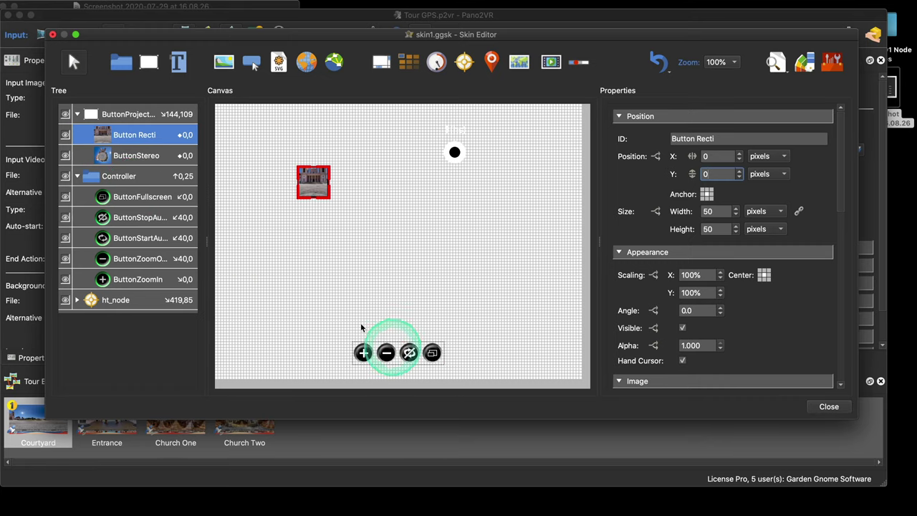
Set the width of the Controller container to 220 pixels
{"action": "left_click", "coordinate": [121, 179]}
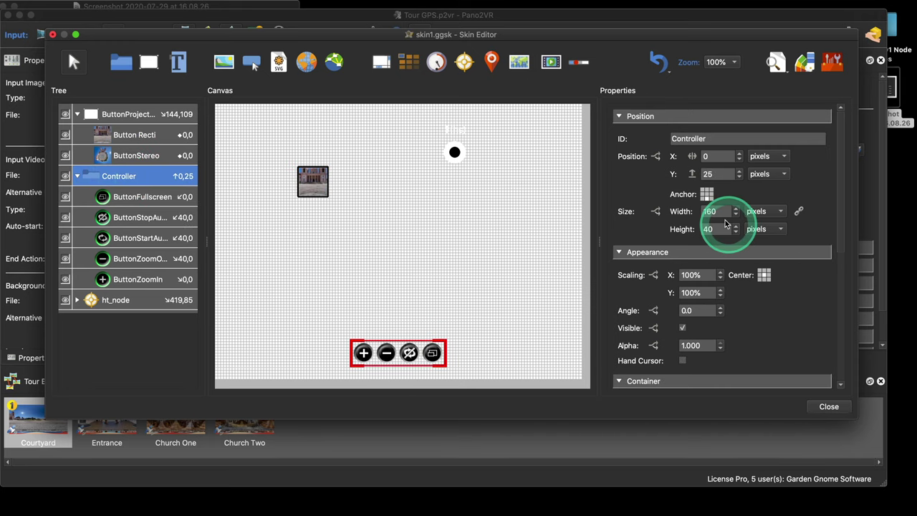
{"action": "left_click_drag", "start_coordinate": [713, 211], "coordinate": [693, 215]}
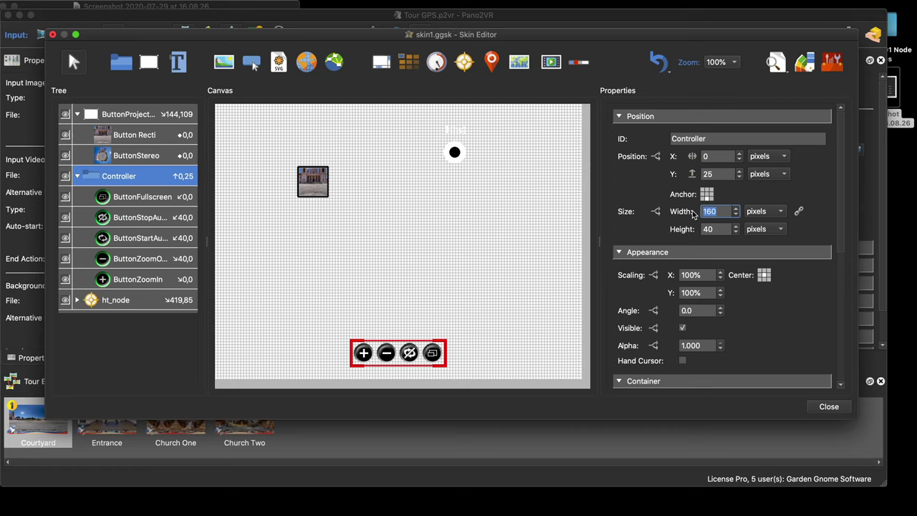
{"action": "type", "text": "220"}
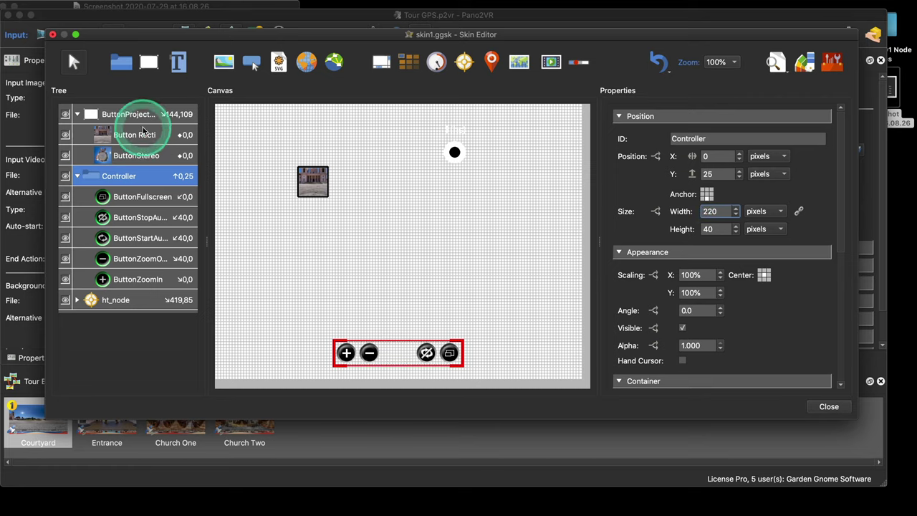
Collapse ButtonProjection and move it into the Controller container, directly above the zoom-out button in the tree
{"action": "left_click", "coordinate": [76, 114]}
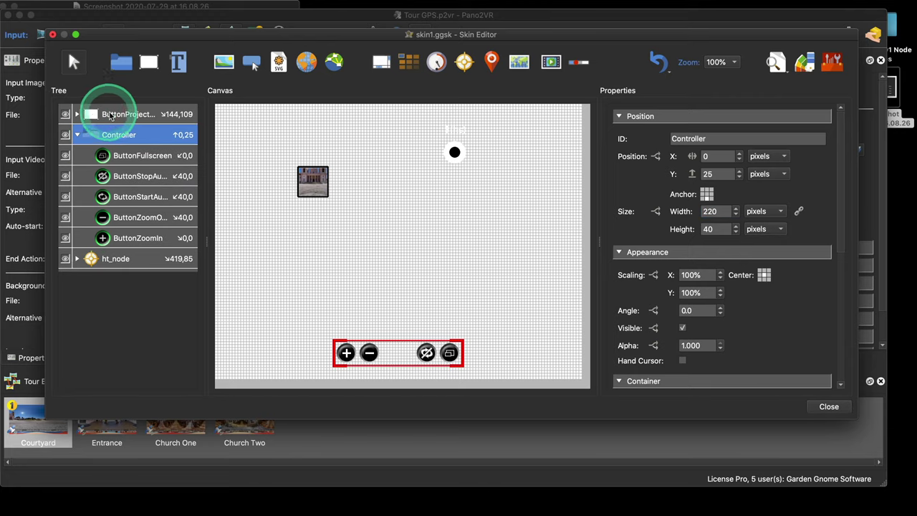
{"action": "left_click", "coordinate": [111, 116]}
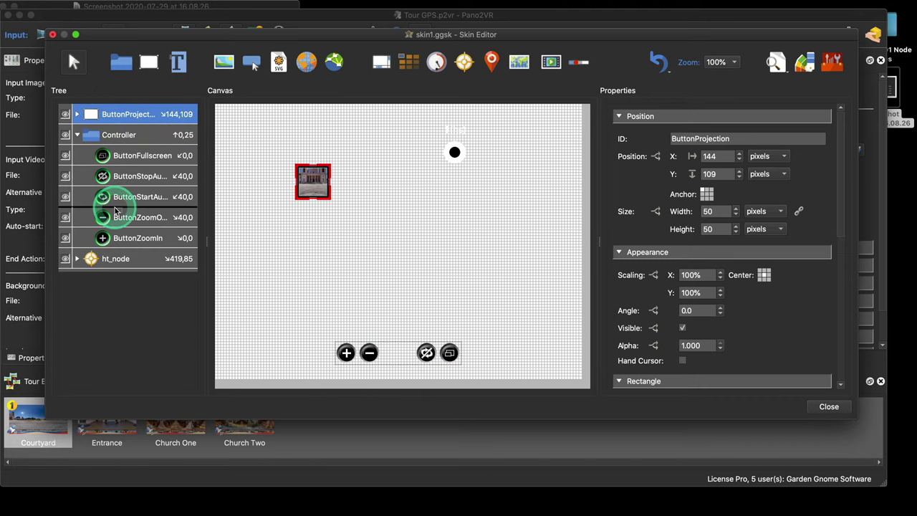
{"action": "left_click_drag", "start_coordinate": [115, 209], "coordinate": [113, 207]}
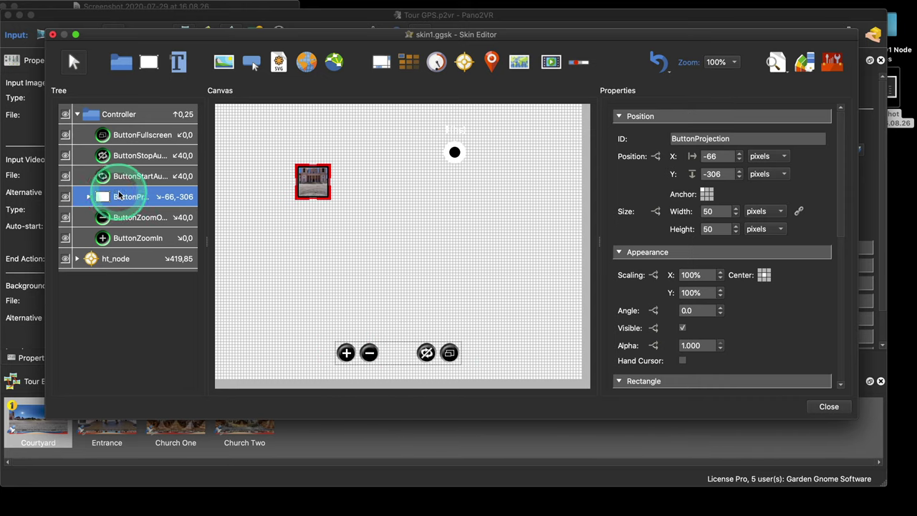
Anchor ButtonProjection to the bottom center of the Controller and set its X and Y position to 0
{"action": "left_click", "coordinate": [707, 199]}
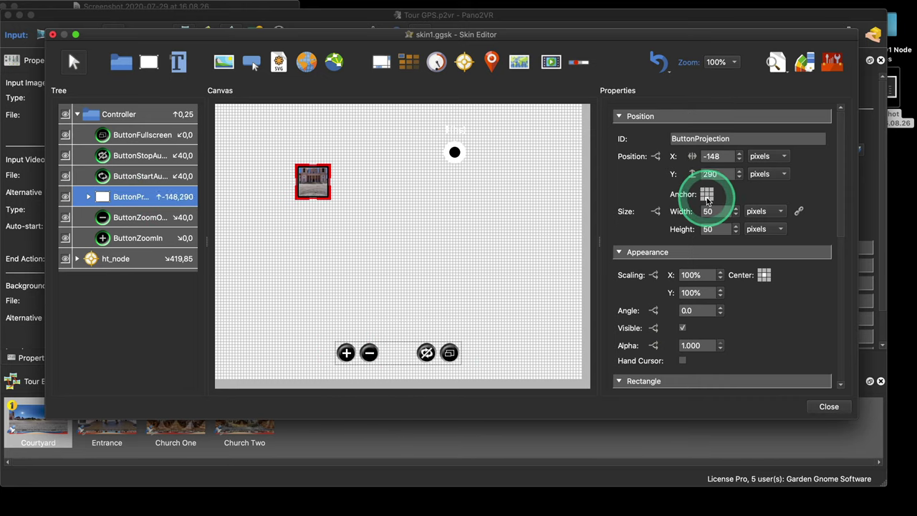
{"action": "double_click", "coordinate": [709, 156]}
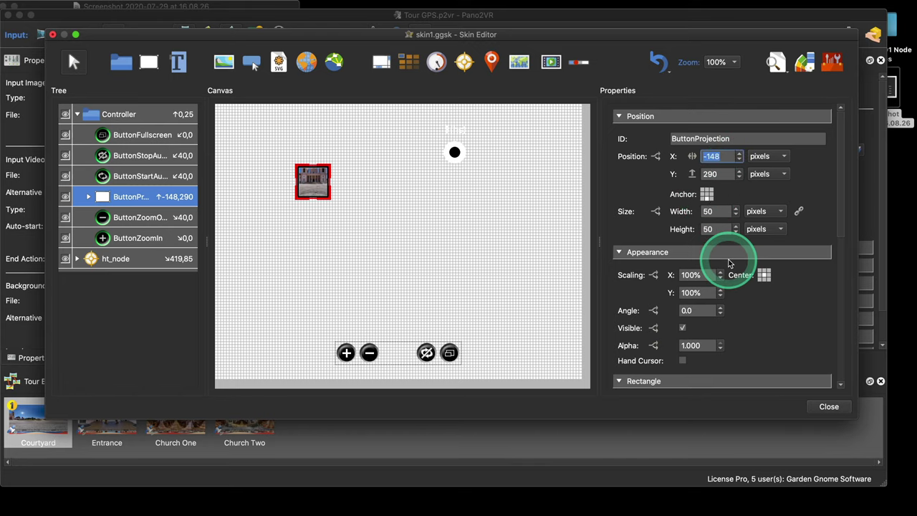
{"action": "type", "text": "0"}
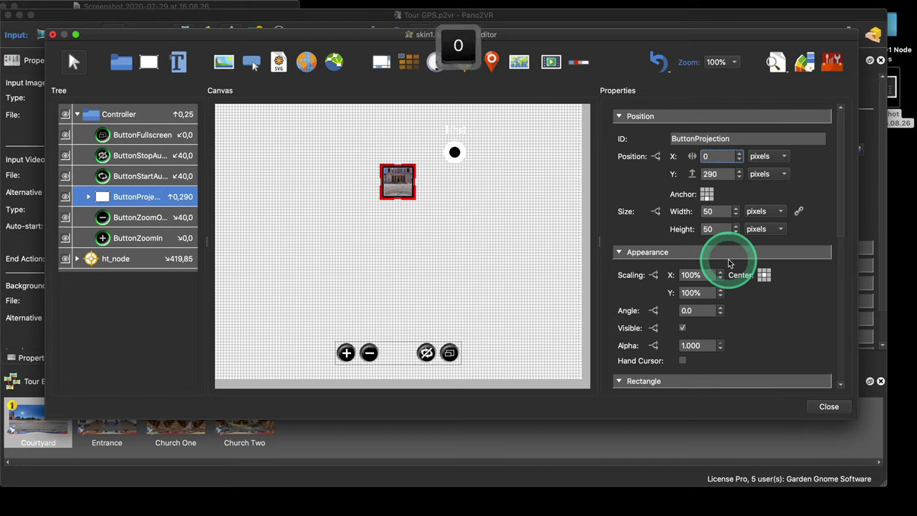
{"action": "double_click", "coordinate": [713, 174]}
{"action": "type", "text": "0"}
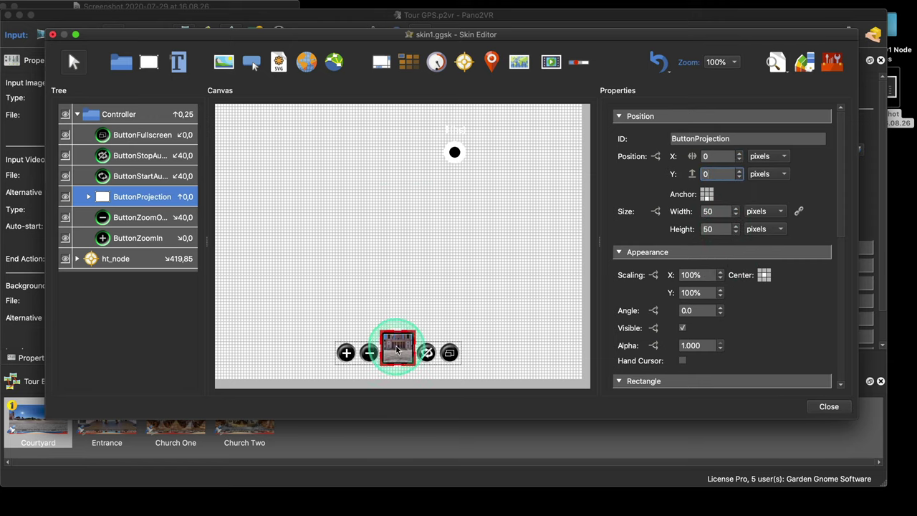
Regenerate the output with the updated skin and test the controller's projection button from several panned views in the browser preview
{"action": "left_click", "coordinate": [825, 406]}
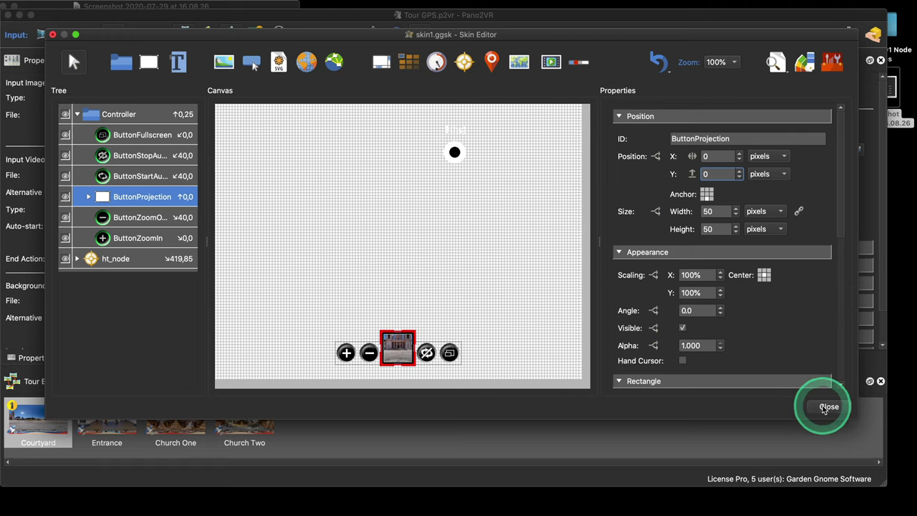
{"action": "left_click", "coordinate": [716, 208]}
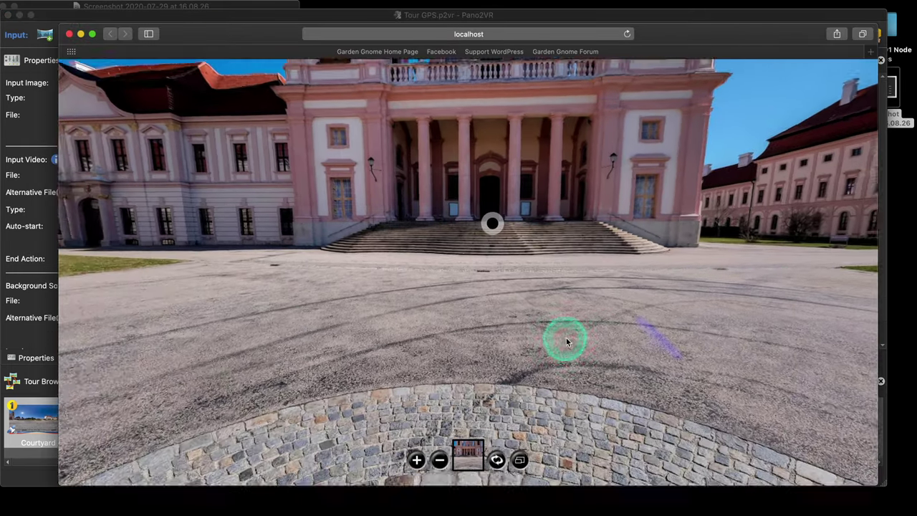
{"action": "left_click_drag", "start_coordinate": [566, 342], "coordinate": [481, 383]}
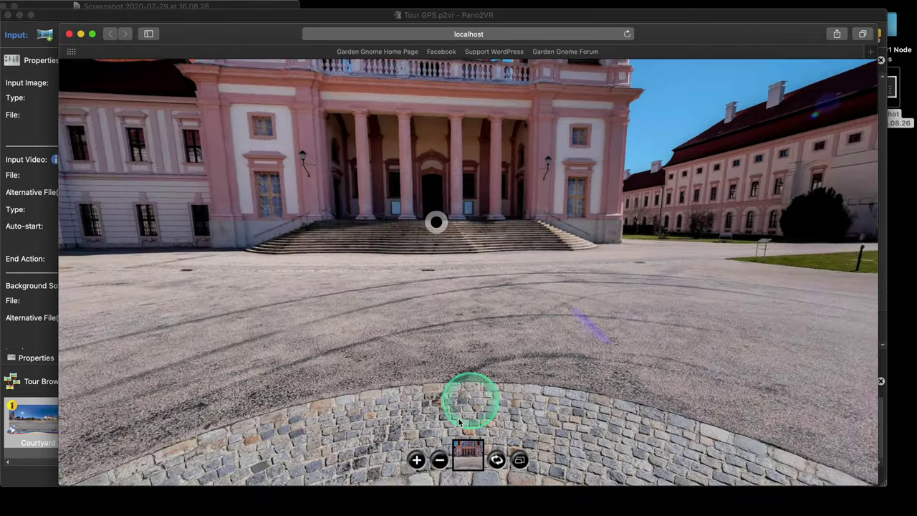
{"action": "left_click", "coordinate": [521, 460]}
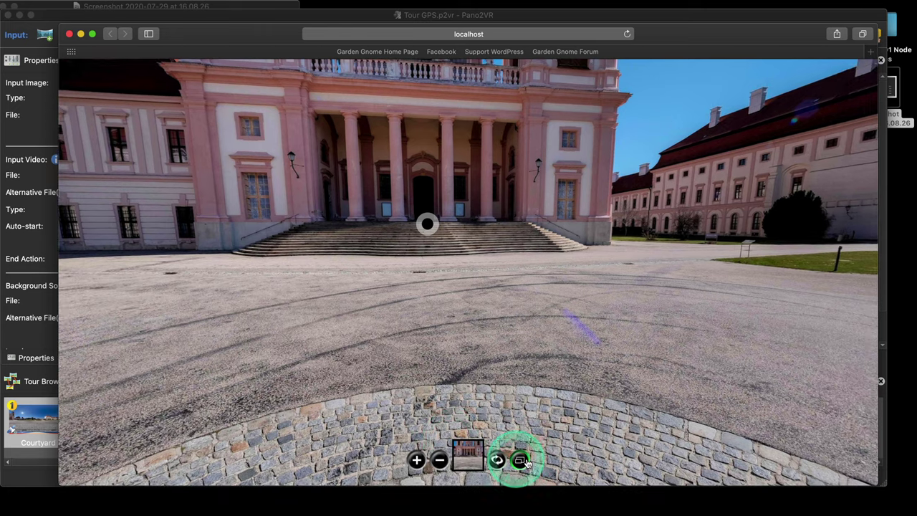
{"action": "left_click", "coordinate": [472, 460]}
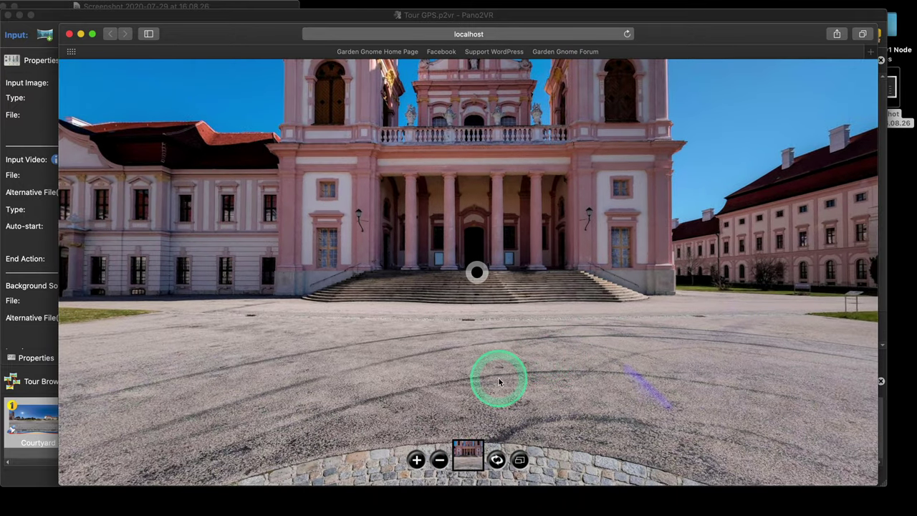
{"action": "left_click_drag", "start_coordinate": [499, 382], "coordinate": [481, 382]}
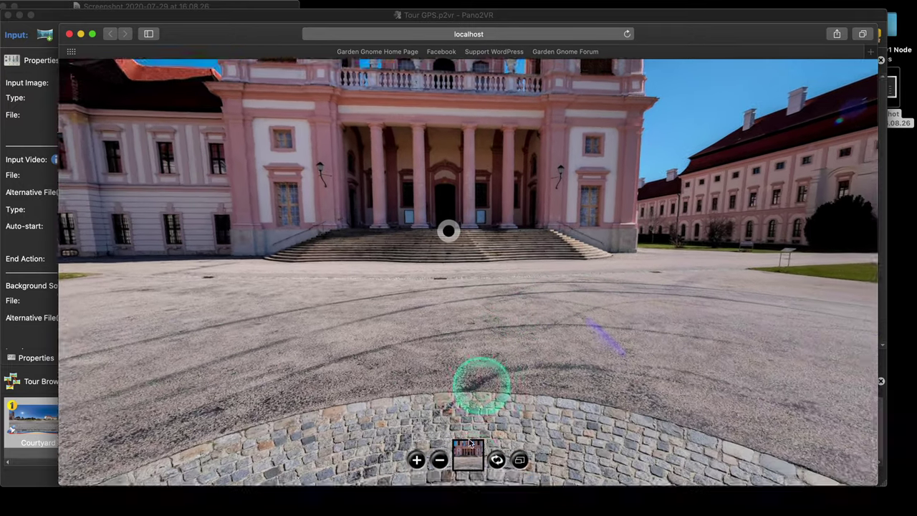
{"action": "left_click", "coordinate": [470, 451]}
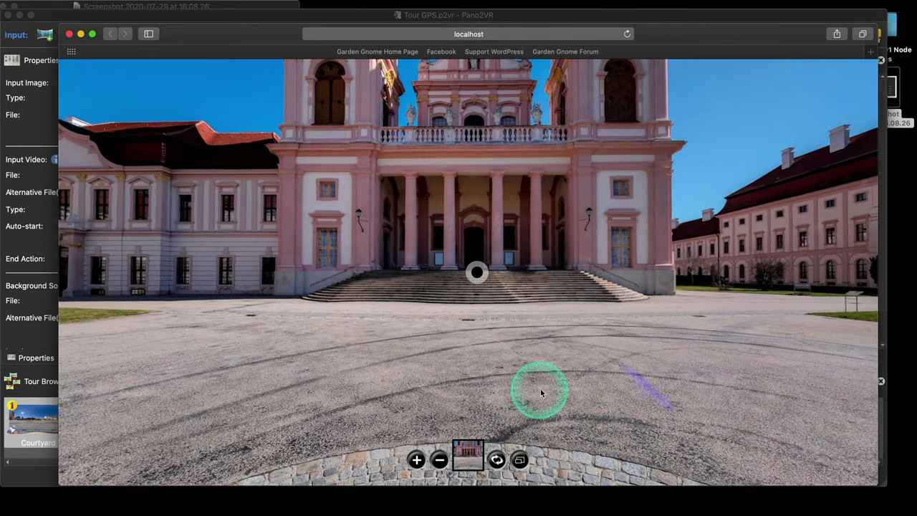
{"action": "left_click_drag", "start_coordinate": [538, 388], "coordinate": [462, 352]}
{"action": "left_click", "coordinate": [470, 448]}
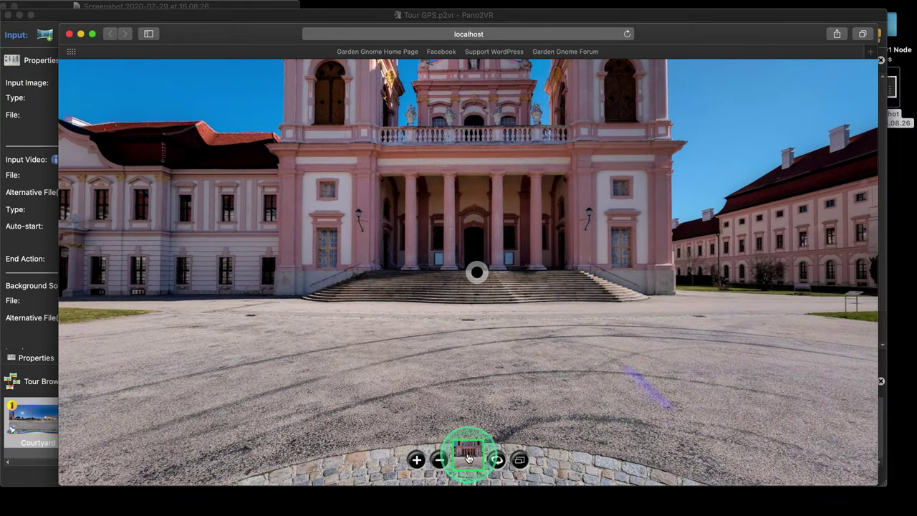
{"action": "left_click", "coordinate": [69, 33]}
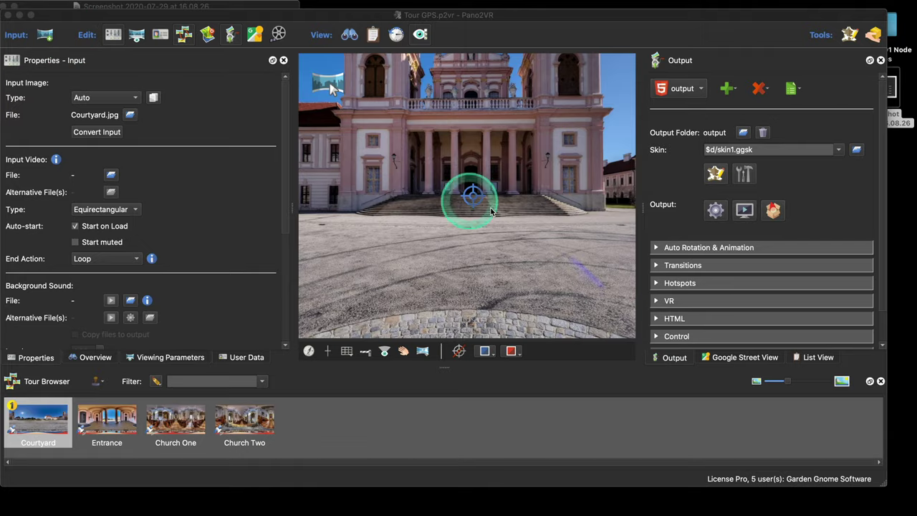
Reopen the skin and move ButtonStereo above Button Recti inside ButtonProjection
{"action": "left_click", "coordinate": [714, 174]}
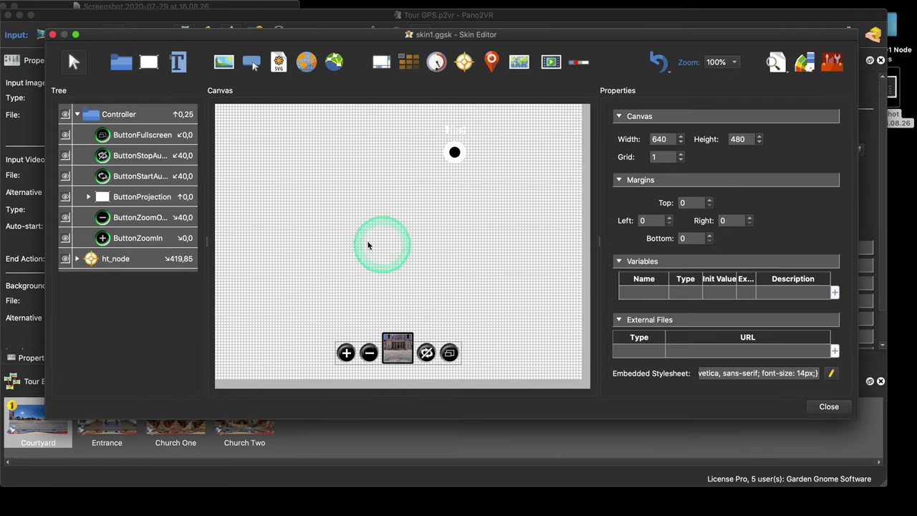
{"action": "left_click", "coordinate": [88, 196]}
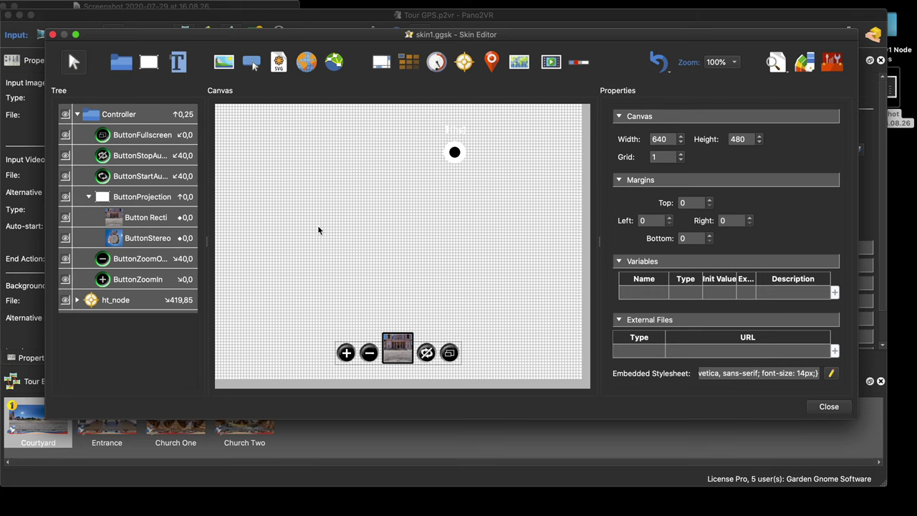
{"action": "left_click", "coordinate": [134, 242]}
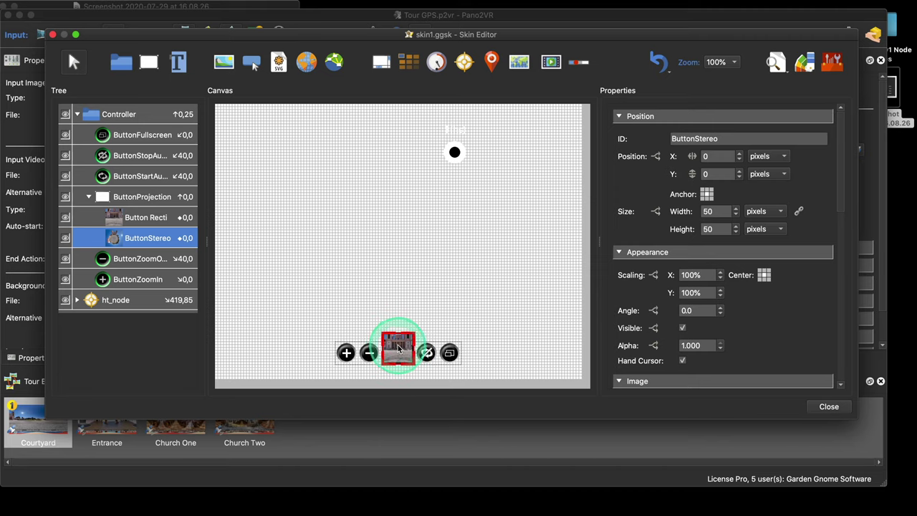
{"action": "left_click_drag", "start_coordinate": [158, 239], "coordinate": [156, 212]}
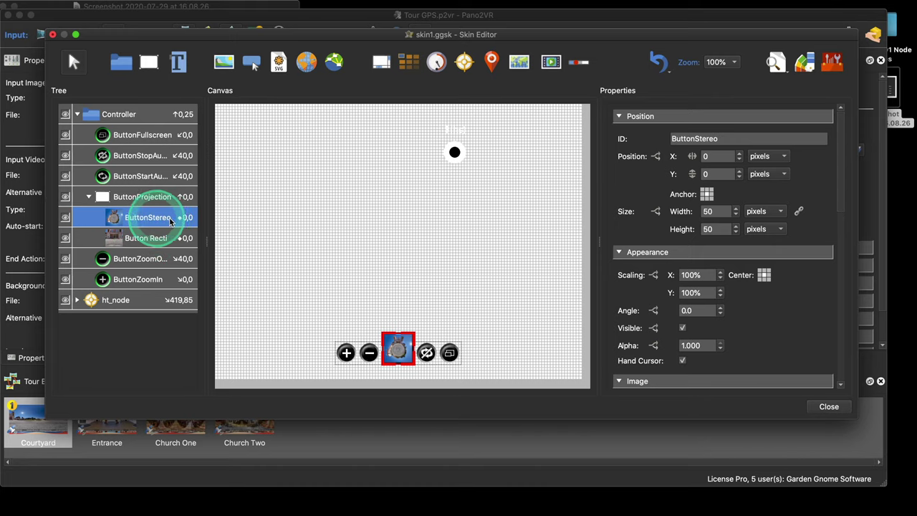
Start a logic block on ButtonStereo's Alpha property with the view's Projection as its trigger
{"action": "scroll", "coordinate": [791, 306], "scroll_direction": "down", "scroll_amount": 3}
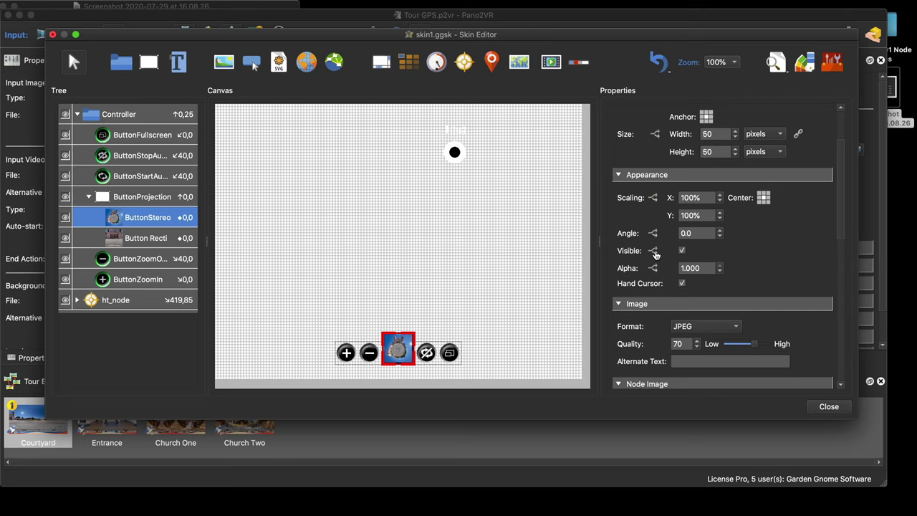
{"action": "left_click", "coordinate": [653, 267]}
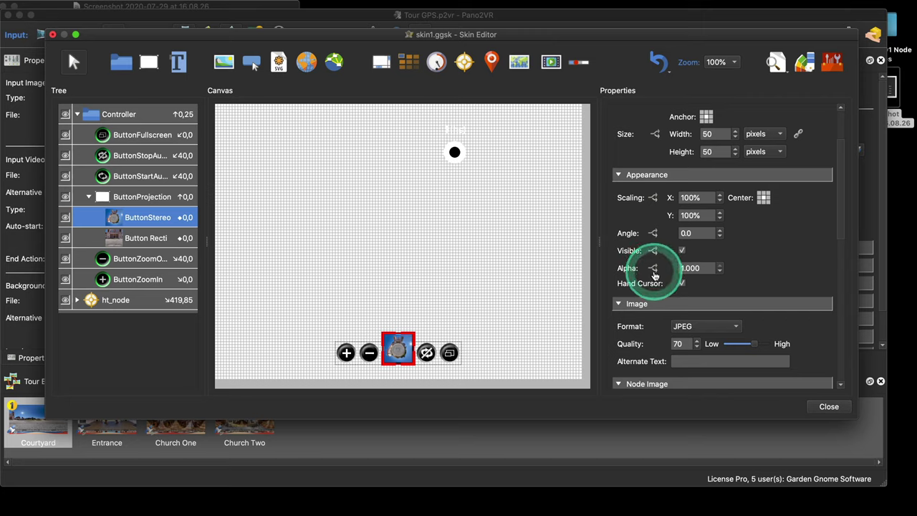
{"action": "left_click", "coordinate": [654, 268]}
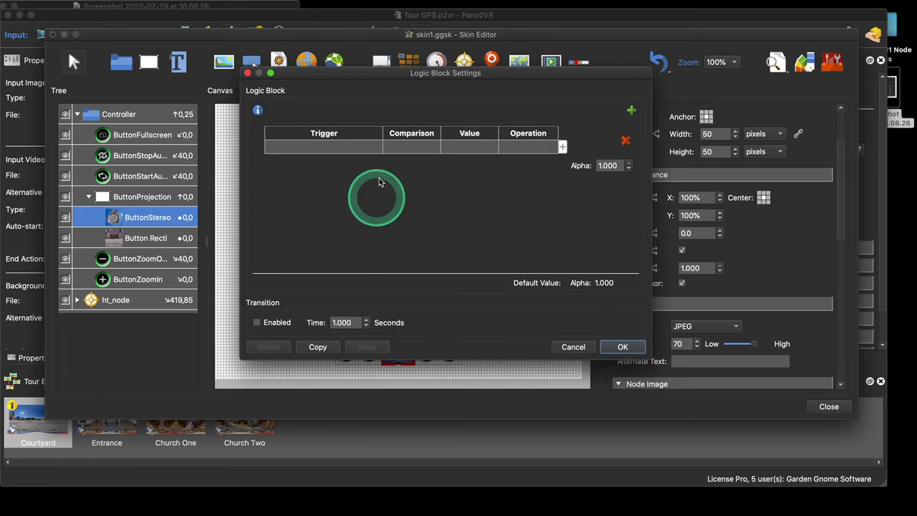
{"action": "left_click_drag", "start_coordinate": [381, 81], "coordinate": [333, 65]}
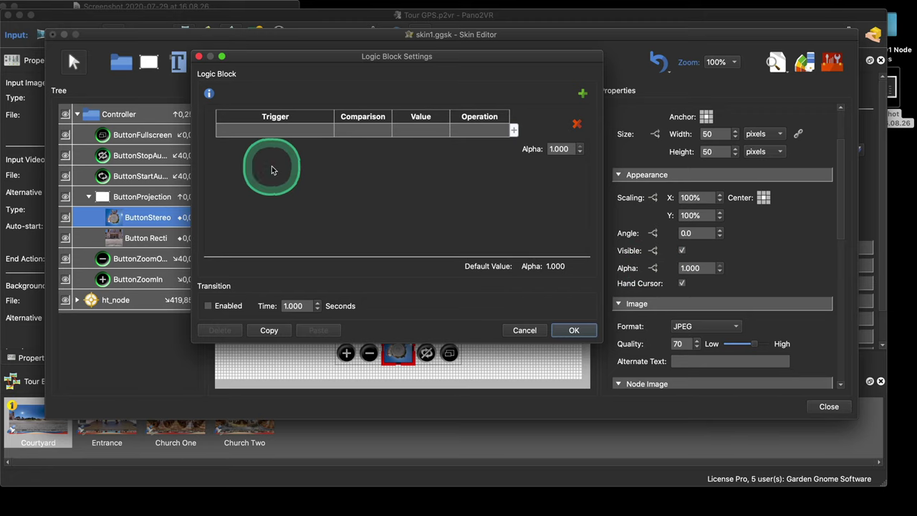
{"action": "double_click", "coordinate": [280, 133]}
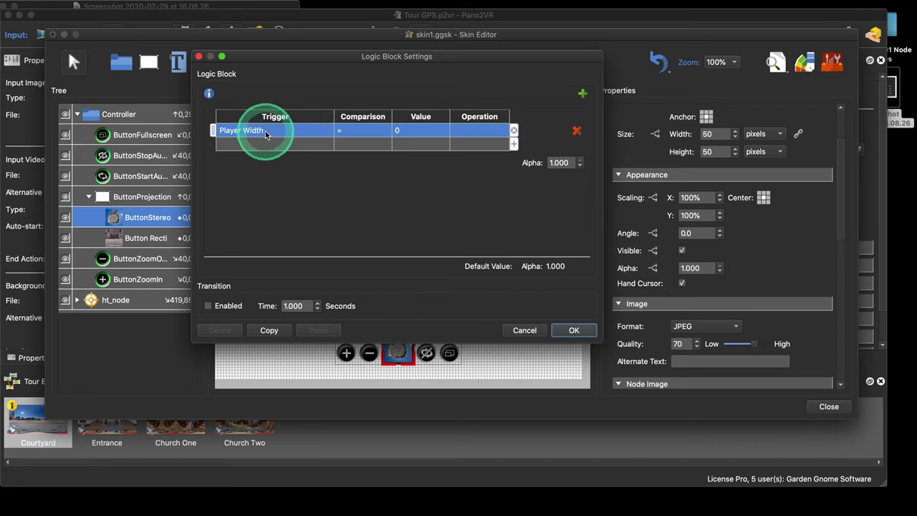
{"action": "left_click", "coordinate": [267, 134]}
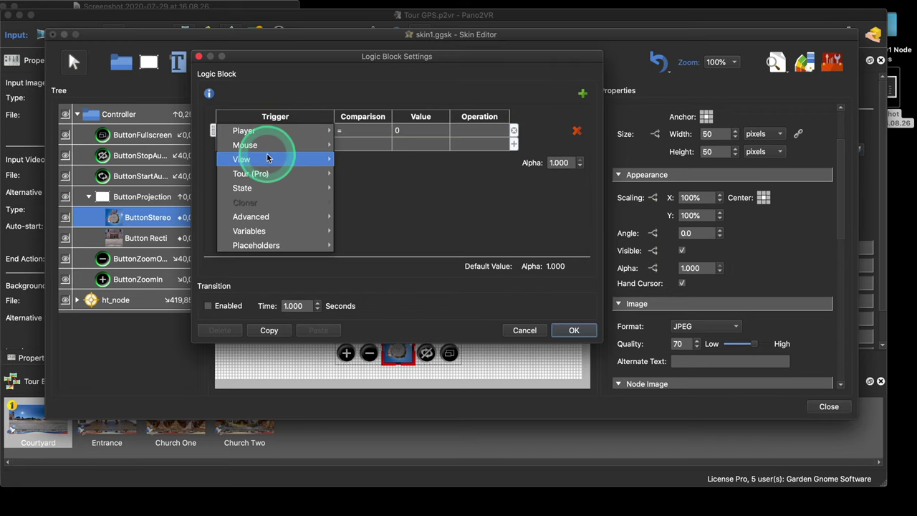
{"action": "mouse_move", "coordinate": [266, 154]}
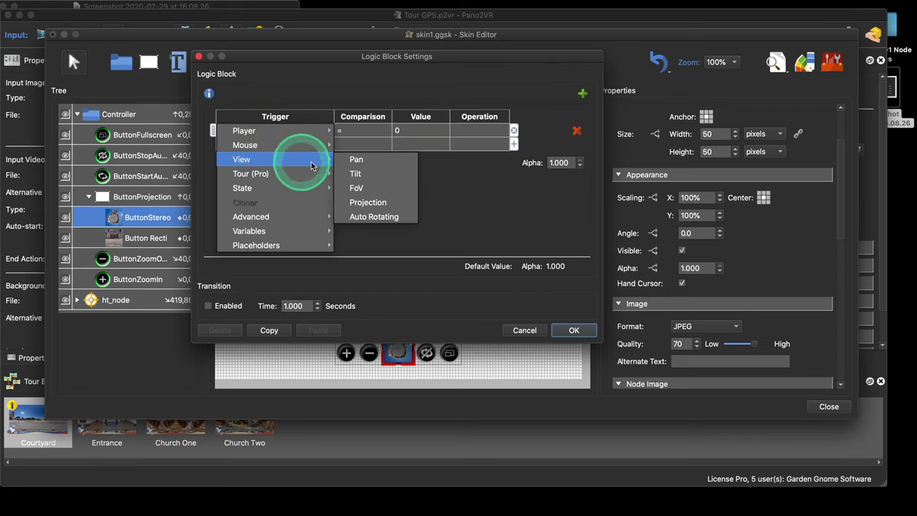
{"action": "left_click", "coordinate": [376, 203]}
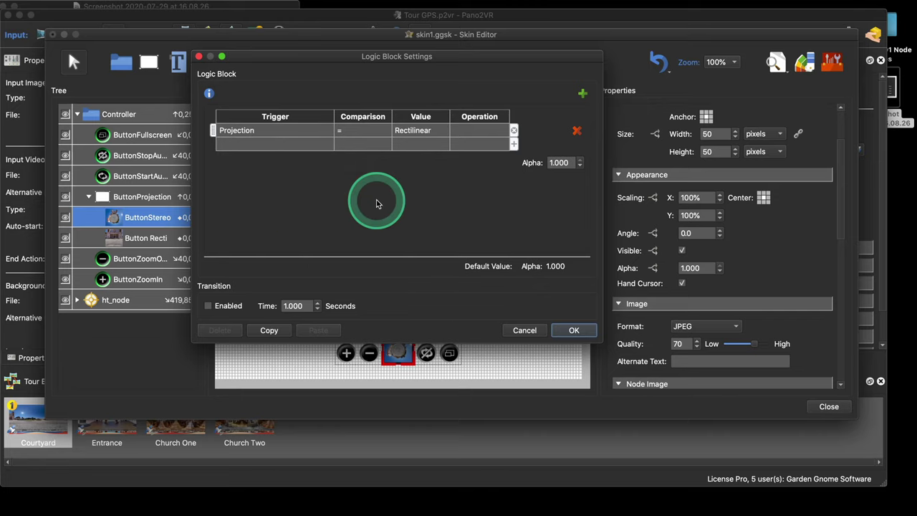
Make the ButtonStereo condition Projection = Stereographic and set its resulting alpha to 0
{"action": "left_click", "coordinate": [376, 200]}
{"action": "left_click", "coordinate": [419, 131]}
{"action": "left_click", "coordinate": [421, 145]}
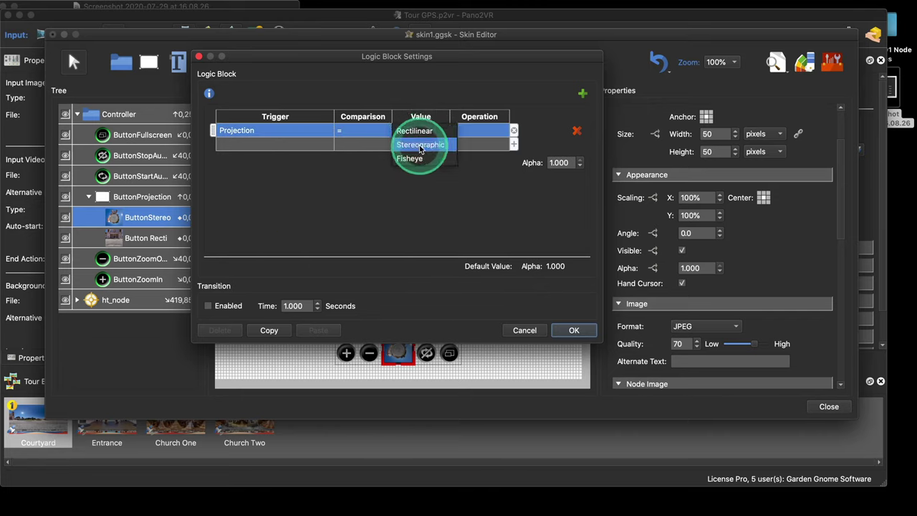
{"action": "left_click", "coordinate": [472, 132]}
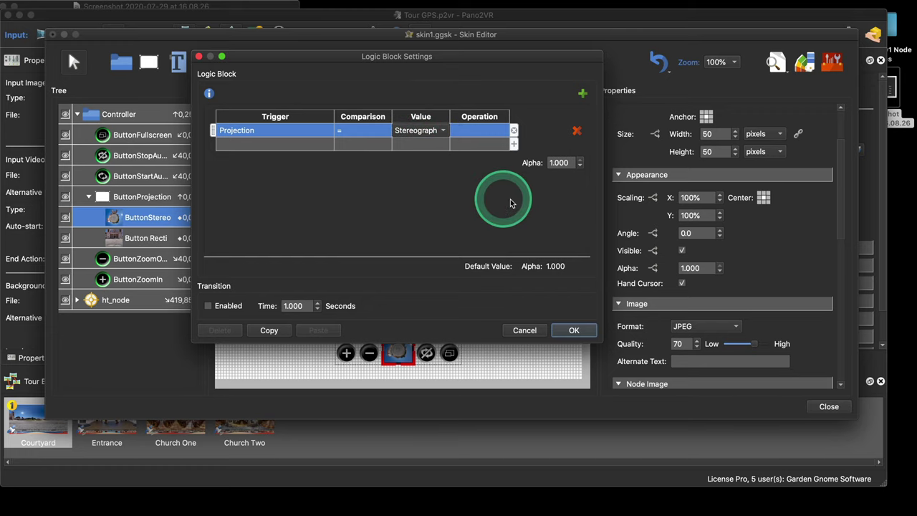
{"action": "left_click", "coordinate": [568, 163]}
{"action": "left_click_drag", "start_coordinate": [568, 163], "coordinate": [542, 207]}
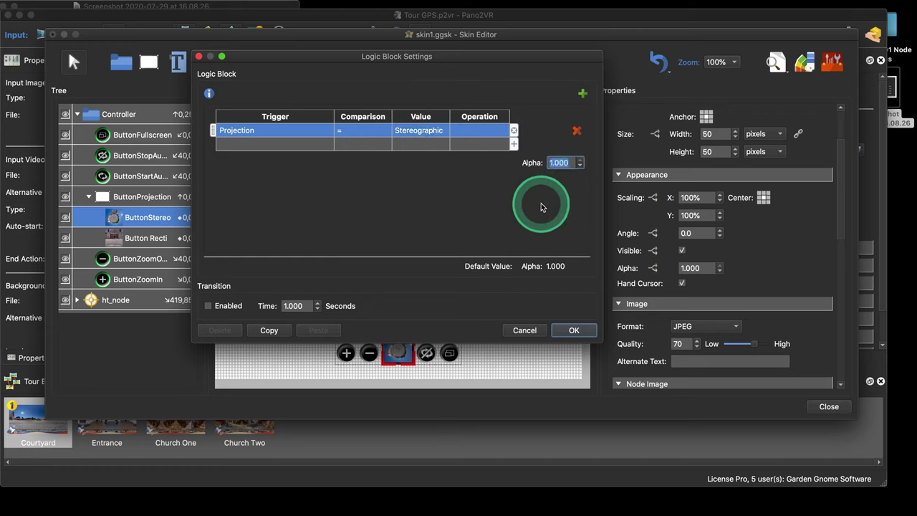
{"action": "type", "text": "0"}
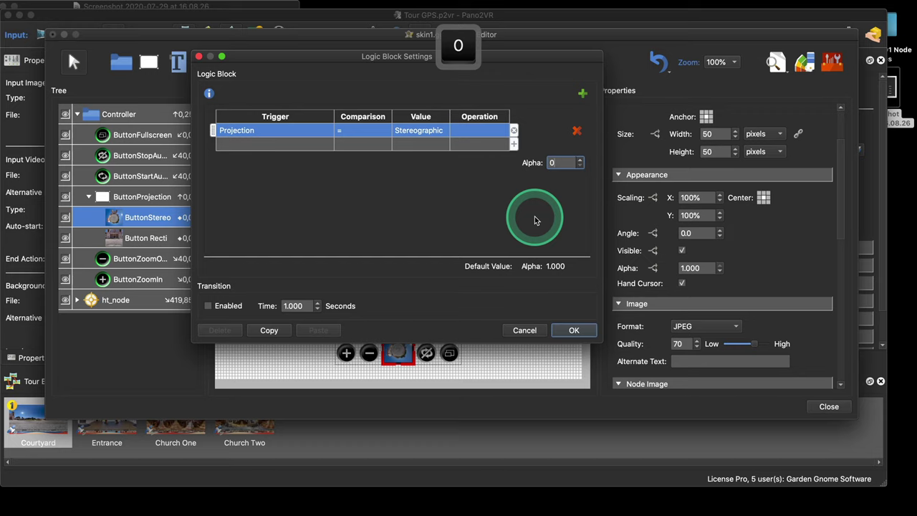
Enable a 2-second transition for ButtonStereo's alpha logic block and apply the settings
{"action": "left_click", "coordinate": [208, 307]}
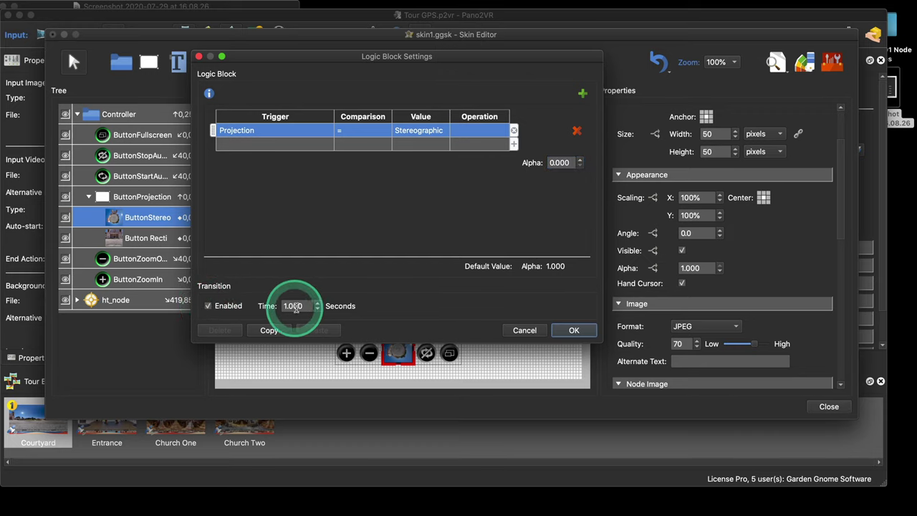
{"action": "left_click_drag", "start_coordinate": [302, 306], "coordinate": [274, 308]}
{"action": "left_click", "coordinate": [334, 252]}
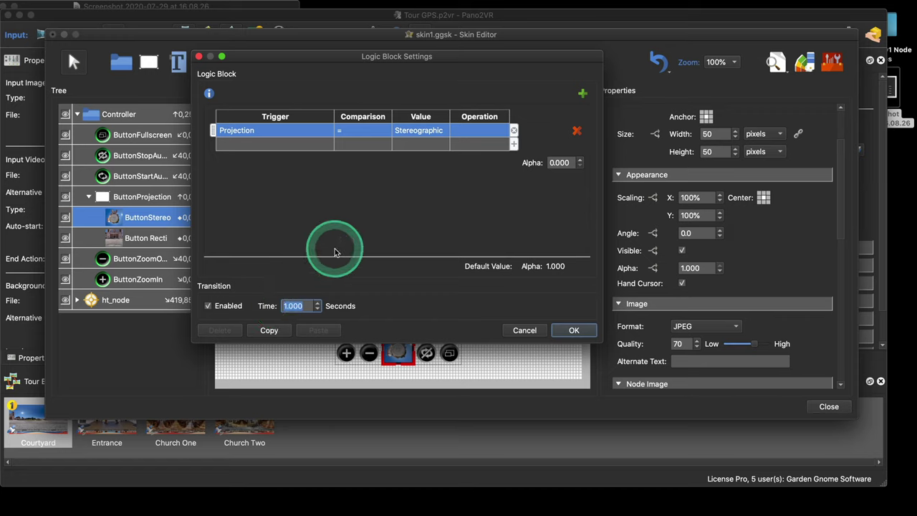
{"action": "type", "text": "2"}
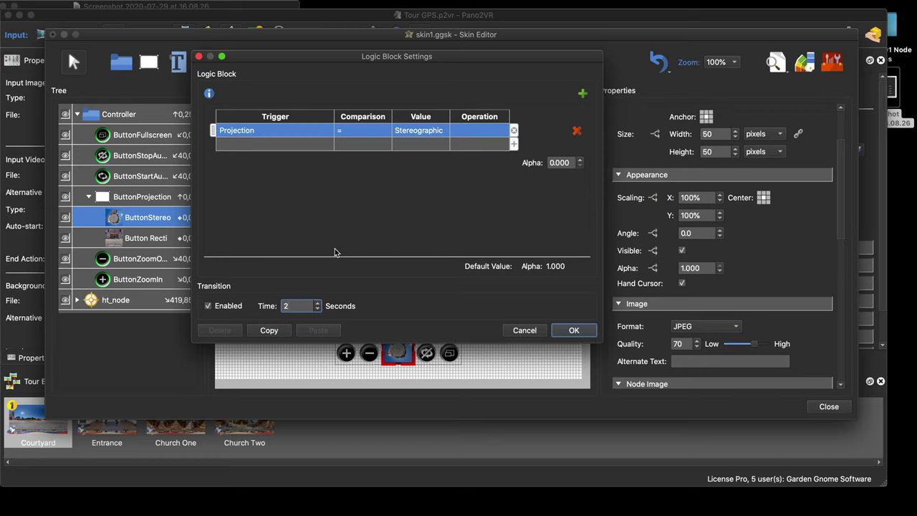
{"action": "left_click", "coordinate": [161, 221]}
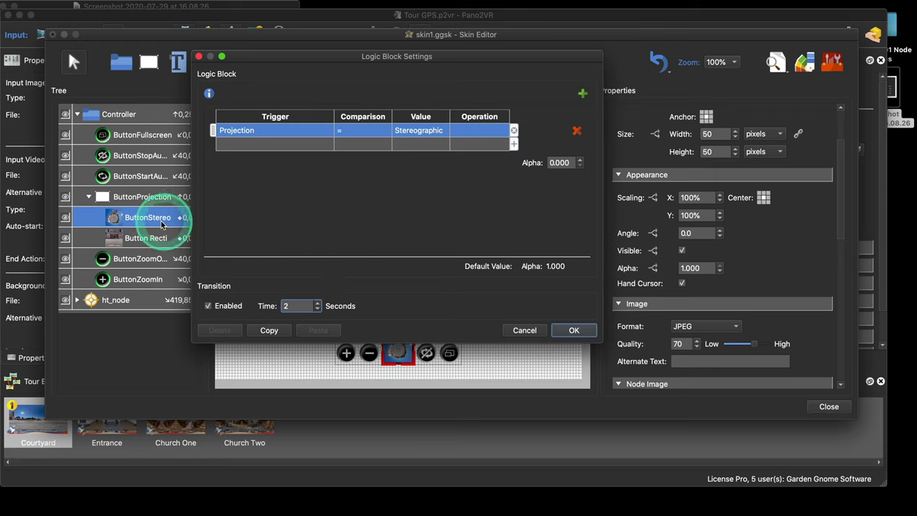
{"action": "left_click", "coordinate": [257, 222]}
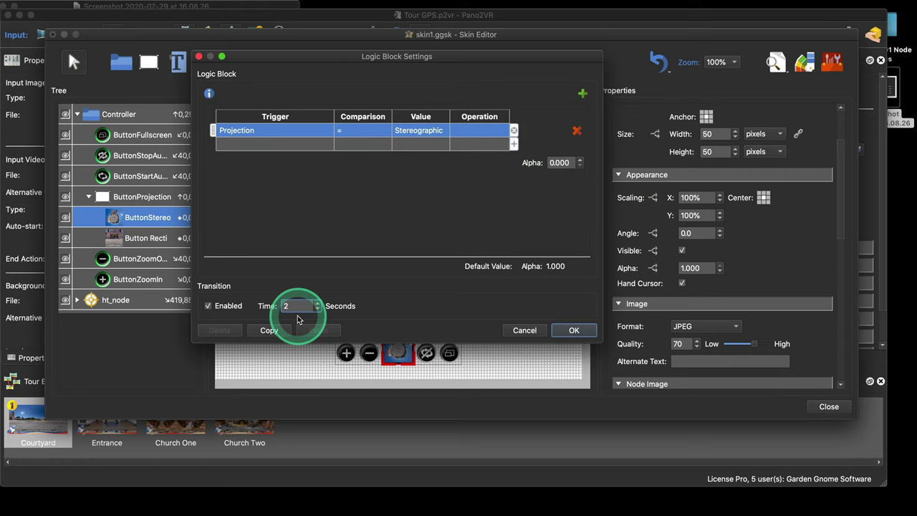
{"action": "left_click", "coordinate": [574, 330]}
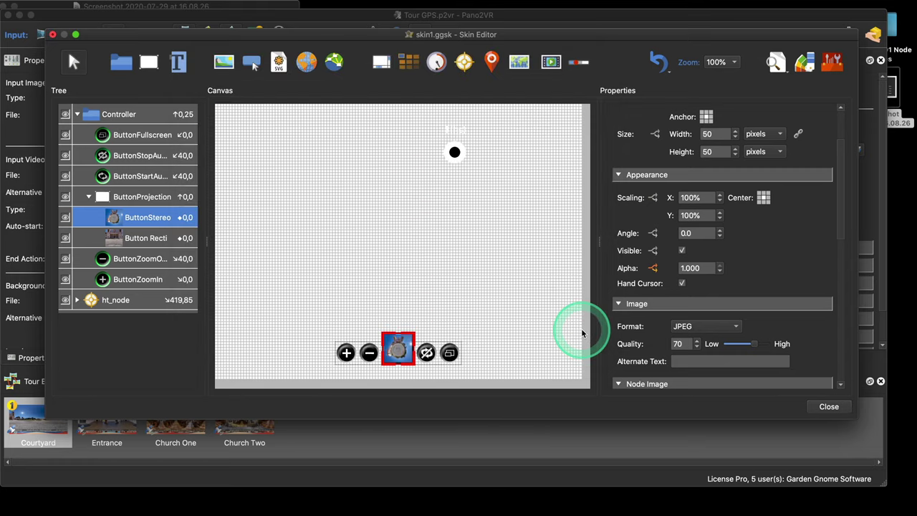
Set Button Recti's default alpha to 0
{"action": "left_click", "coordinate": [133, 241]}
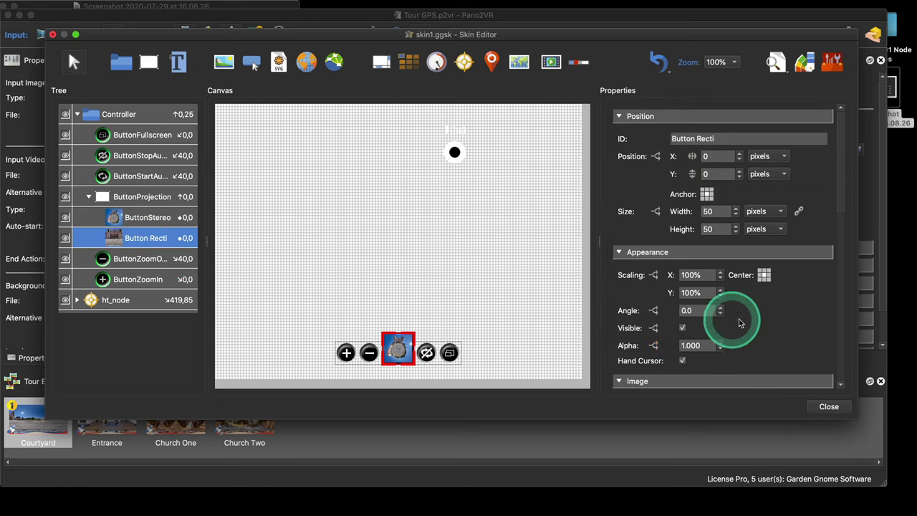
{"action": "scroll", "coordinate": [766, 318], "scroll_direction": "down", "scroll_amount": 5}
{"action": "scroll", "coordinate": [767, 317], "scroll_direction": "down", "scroll_amount": 2}
{"action": "scroll", "coordinate": [774, 317], "scroll_direction": "up", "scroll_amount": 3}
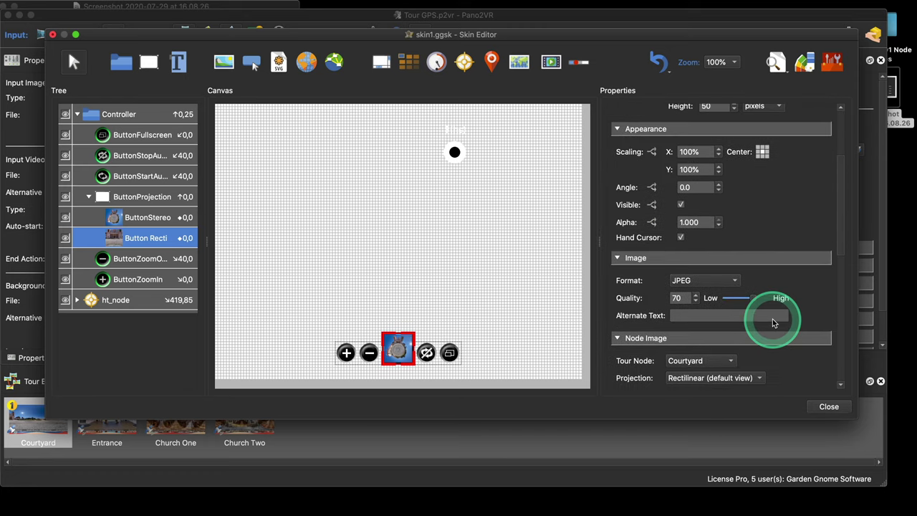
{"action": "left_click", "coordinate": [700, 222]}
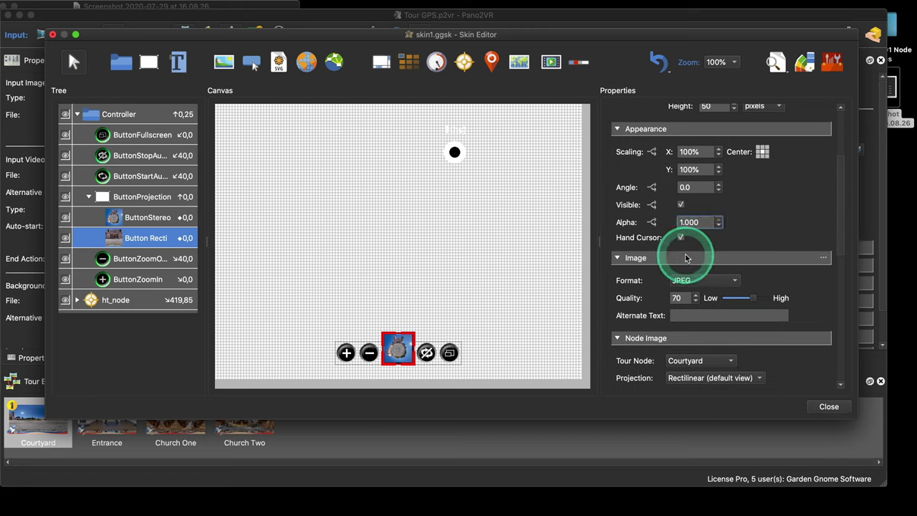
{"action": "left_click_drag", "start_coordinate": [708, 222], "coordinate": [682, 244]}
{"action": "type", "text": "0"}
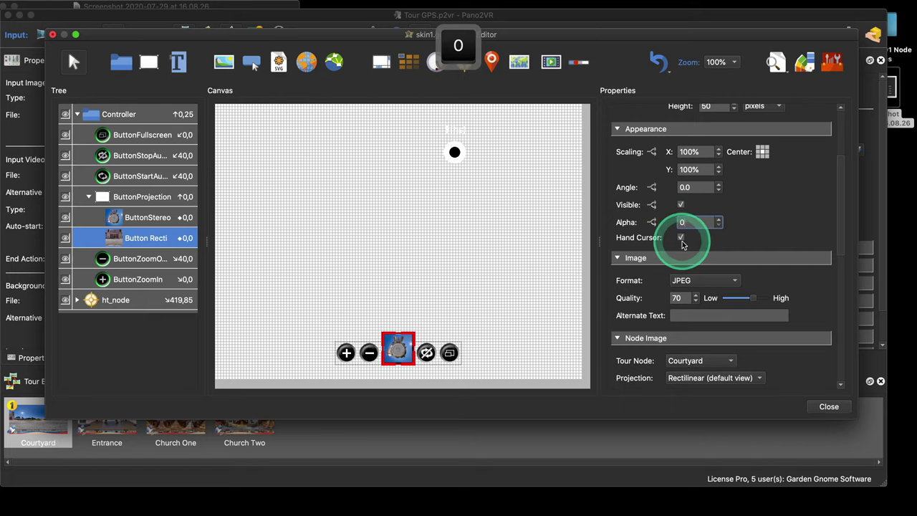
Add a logic block to Button Recti's Alpha property with the condition Projection = Stereographic
{"action": "left_click", "coordinate": [651, 223]}
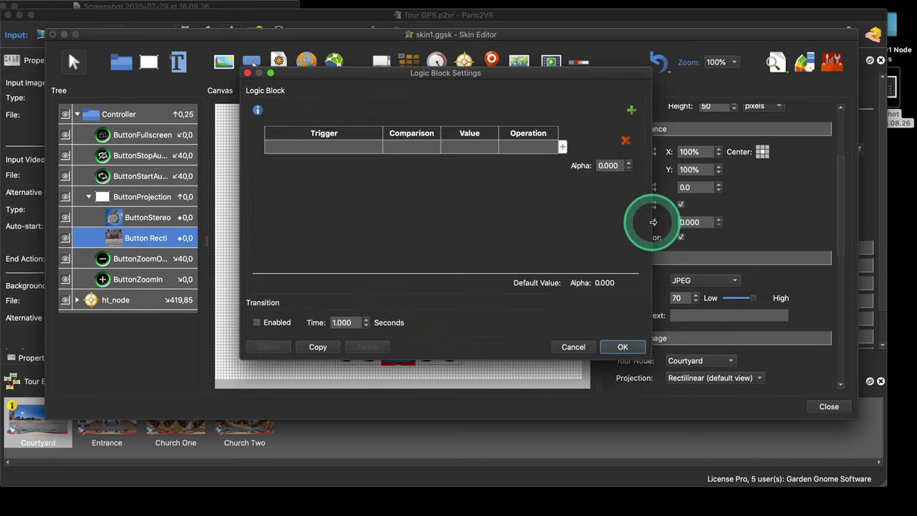
{"action": "left_click", "coordinate": [301, 152]}
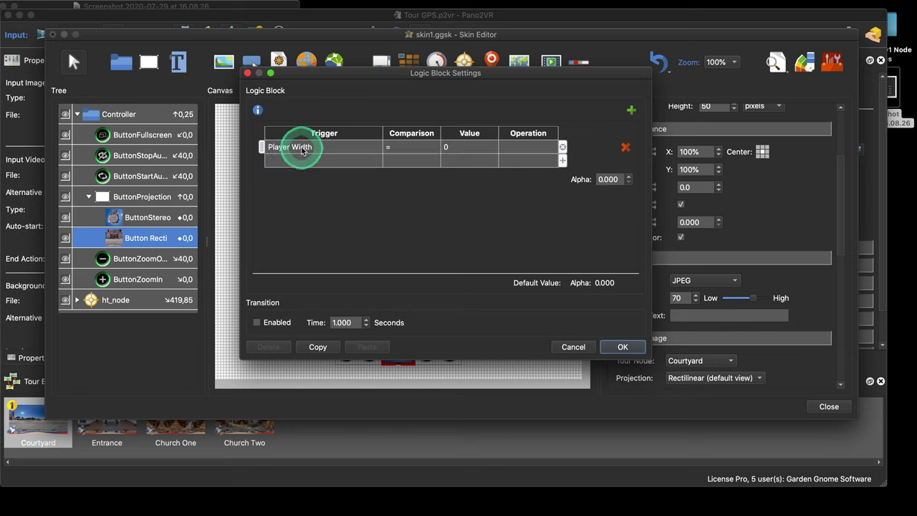
{"action": "left_click", "coordinate": [300, 147]}
{"action": "mouse_move", "coordinate": [303, 176]}
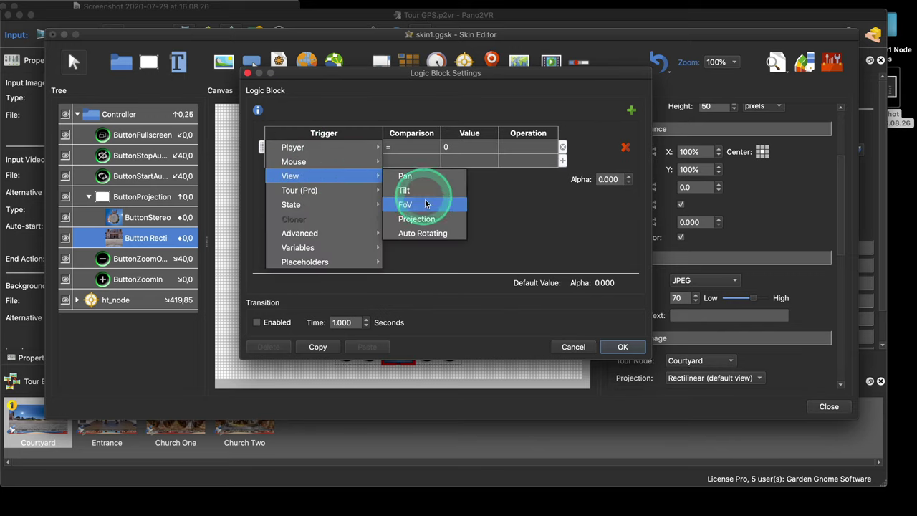
{"action": "left_click", "coordinate": [425, 212]}
{"action": "left_click", "coordinate": [472, 149]}
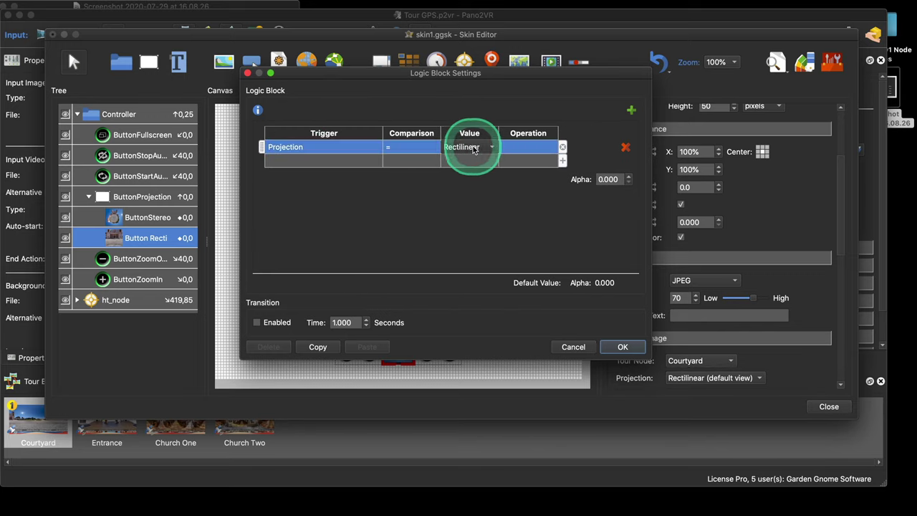
{"action": "left_click", "coordinate": [473, 161]}
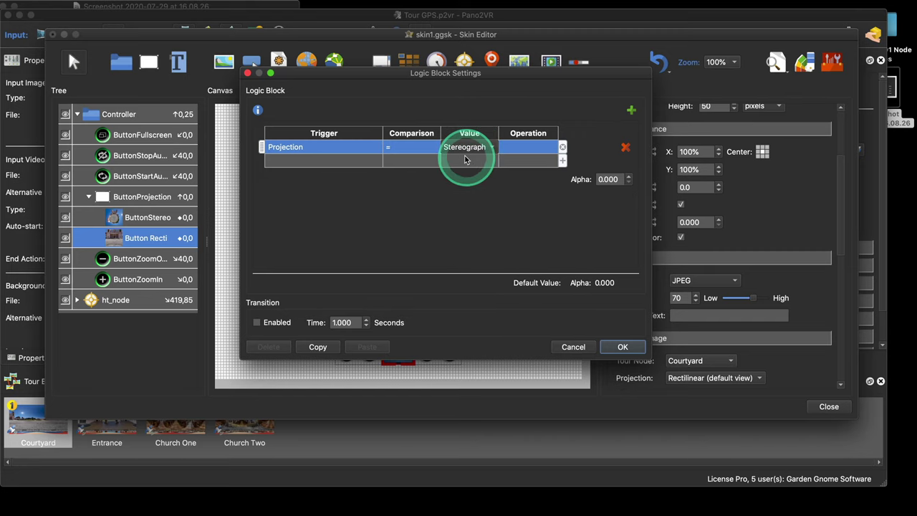
Set the Button Recti condition's alpha to 1 with an enabled 2-second transition, and apply the logic block
{"action": "double_click", "coordinate": [609, 179]}
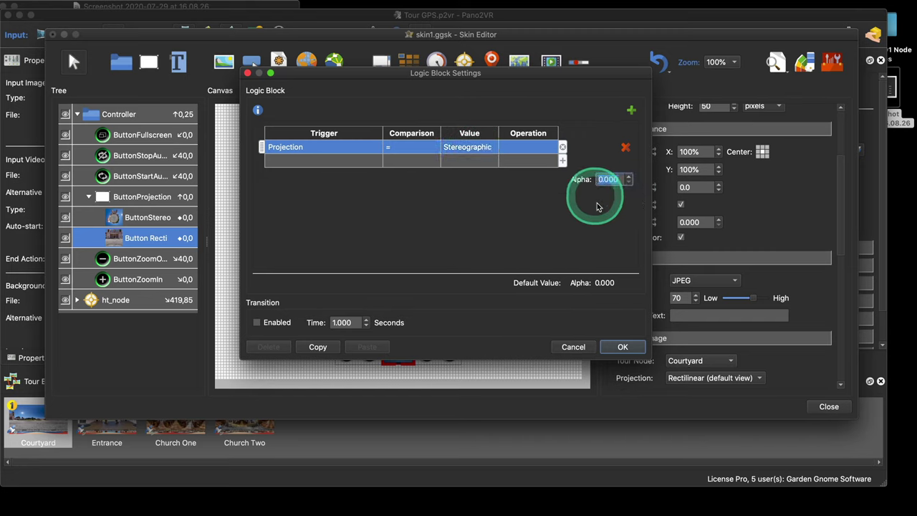
{"action": "type", "text": "1"}
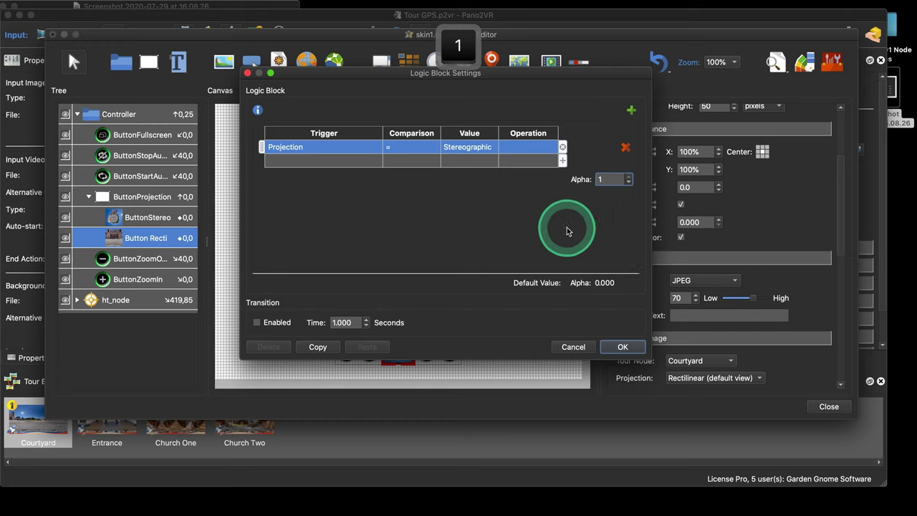
{"action": "left_click", "coordinate": [567, 230]}
{"action": "left_click", "coordinate": [257, 323]}
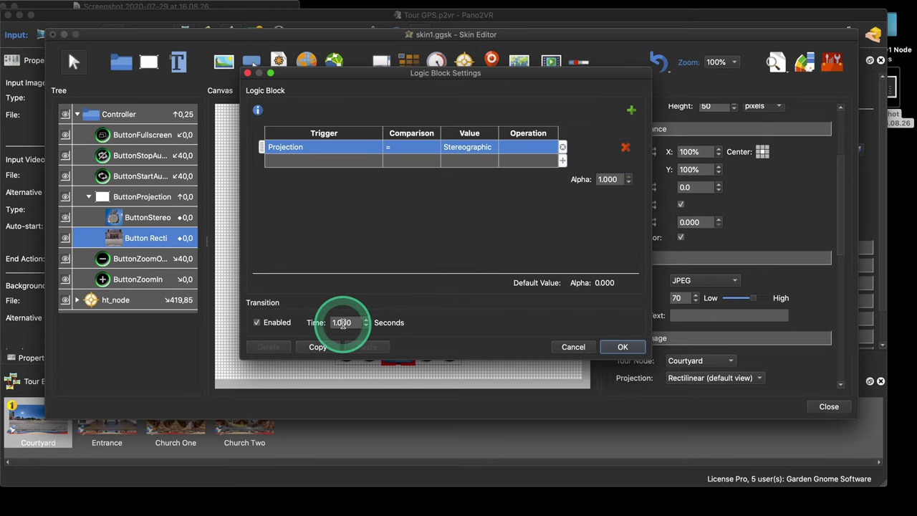
{"action": "mouse_move", "coordinate": [342, 323]}
{"action": "left_mouse_down"}
{"action": "mouse_move", "coordinate": [327, 324]}
{"action": "mouse_move", "coordinate": [328, 332]}
{"action": "left_mouse_up"}
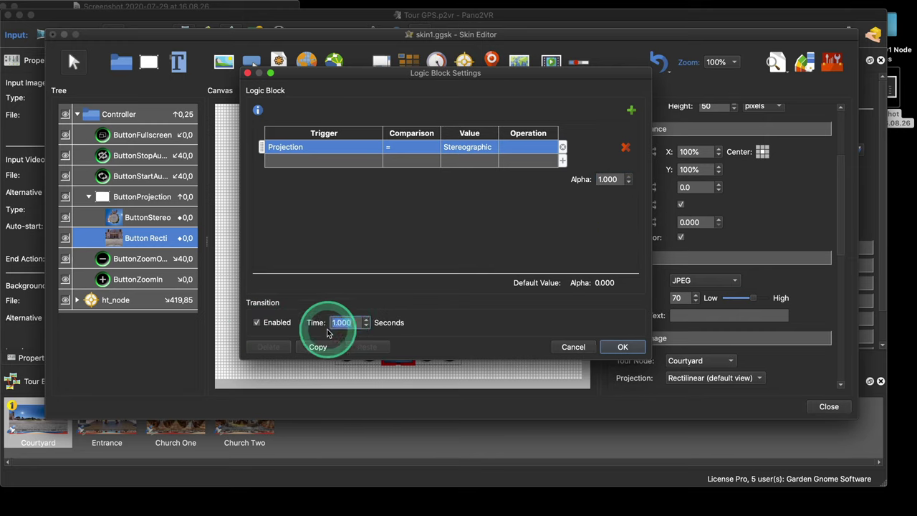
{"action": "type", "text": "2"}
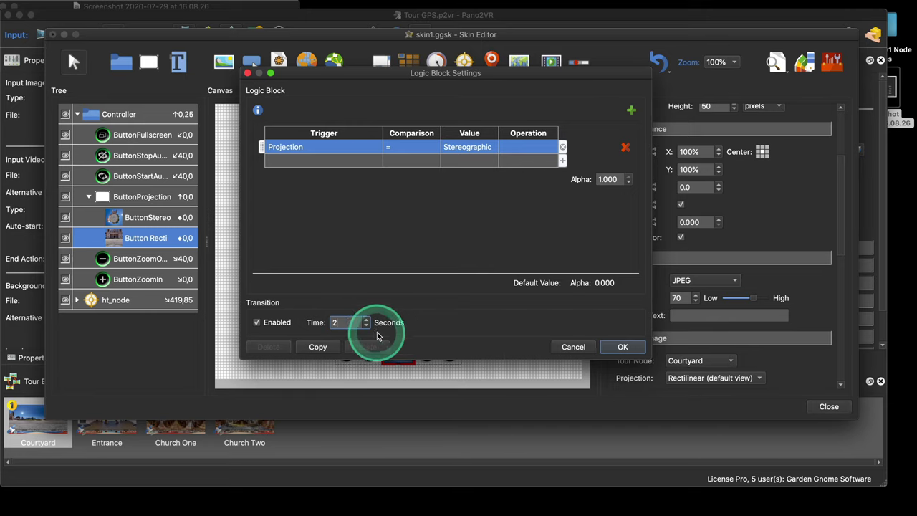
{"action": "left_click", "coordinate": [628, 348]}
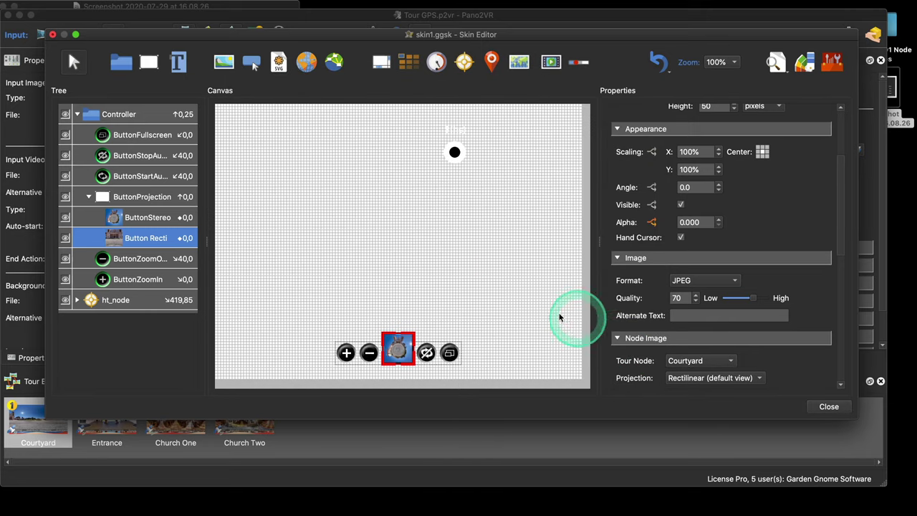
Close the skin editor with the changes saved, then regenerate the output and test the projection button's fade in the browser preview
{"action": "left_click", "coordinate": [828, 406]}
{"action": "left_click", "coordinate": [528, 236]}
{"action": "left_click", "coordinate": [714, 211]}
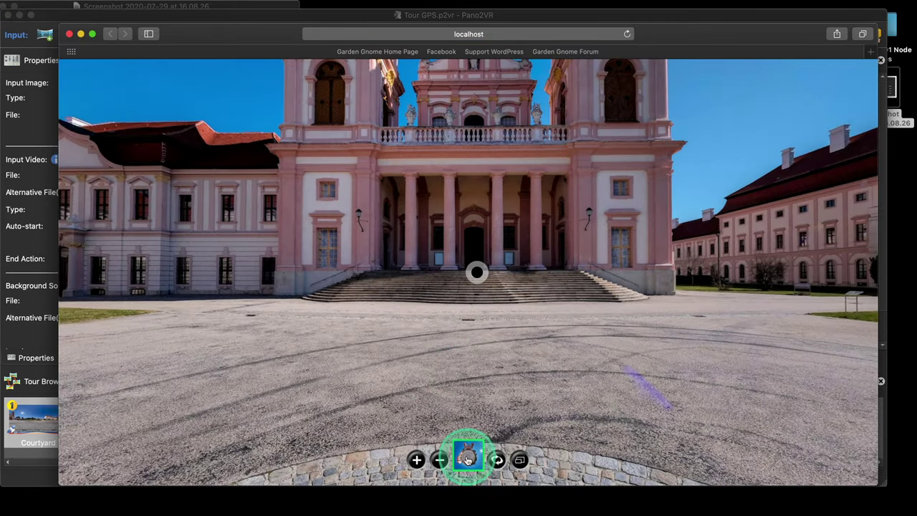
{"action": "left_click", "coordinate": [466, 459]}
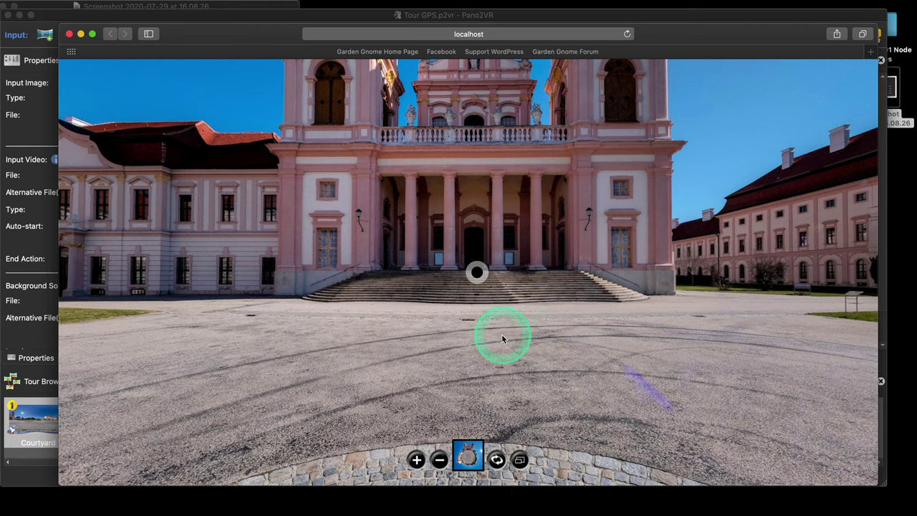
Go to the church entrance node in the browser preview, test the projection button there, and close the preview
{"action": "left_click", "coordinate": [475, 274]}
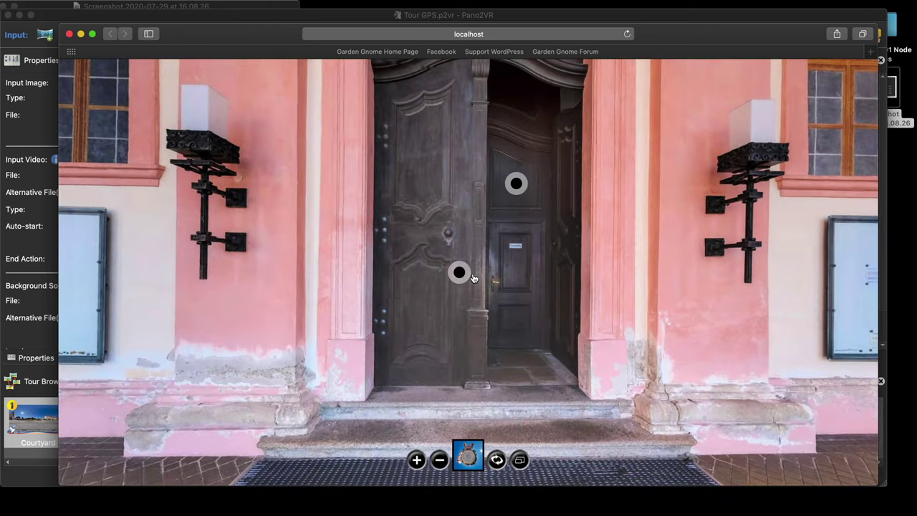
{"action": "left_click", "coordinate": [468, 453]}
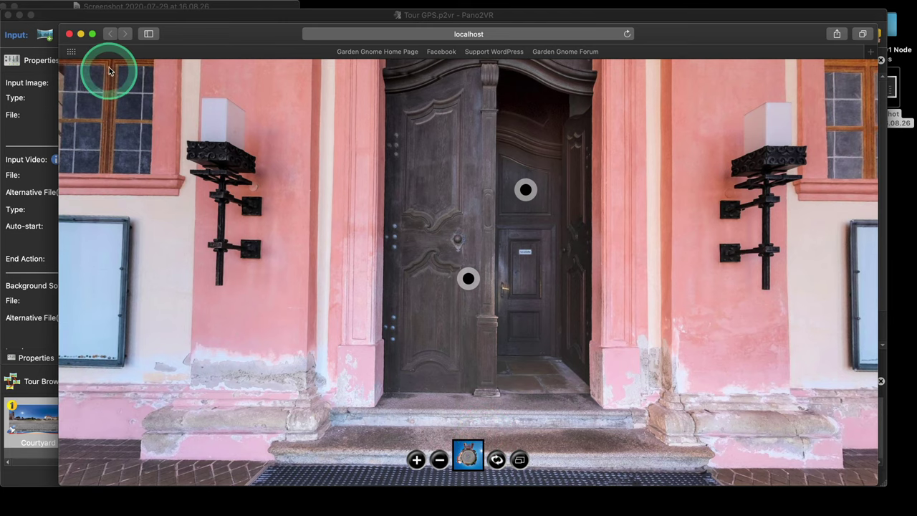
{"action": "left_click", "coordinate": [69, 34]}
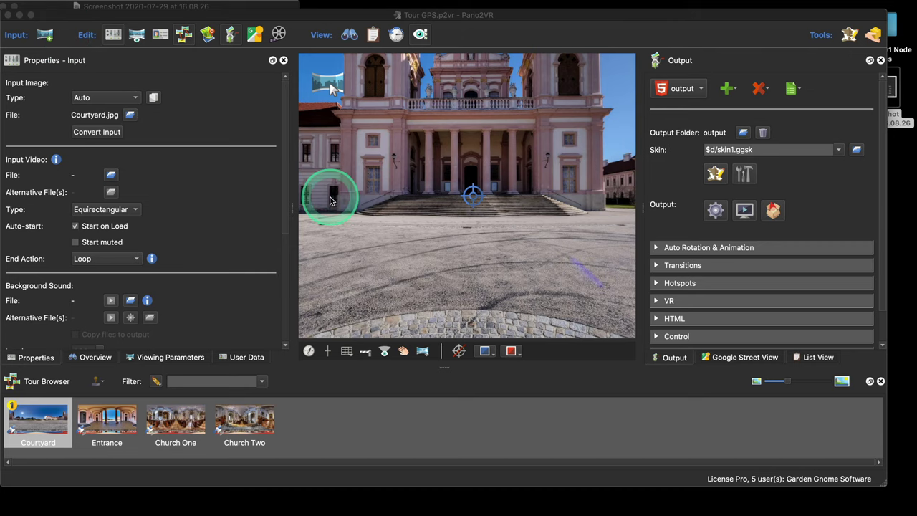
Review ButtonStereo's node image settings in the skin editor, and close the editor
{"action": "left_click", "coordinate": [714, 177]}
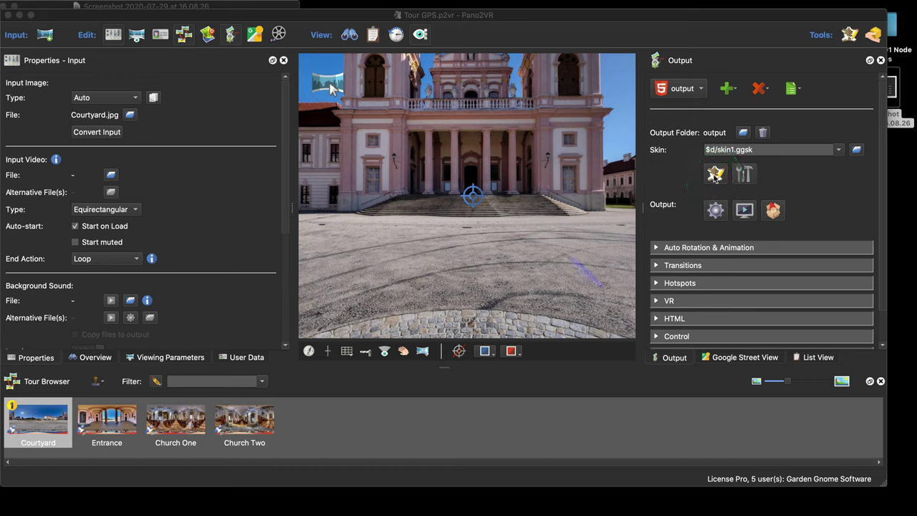
{"action": "left_click", "coordinate": [714, 177]}
{"action": "left_click_drag", "start_coordinate": [331, 45], "coordinate": [351, 41]}
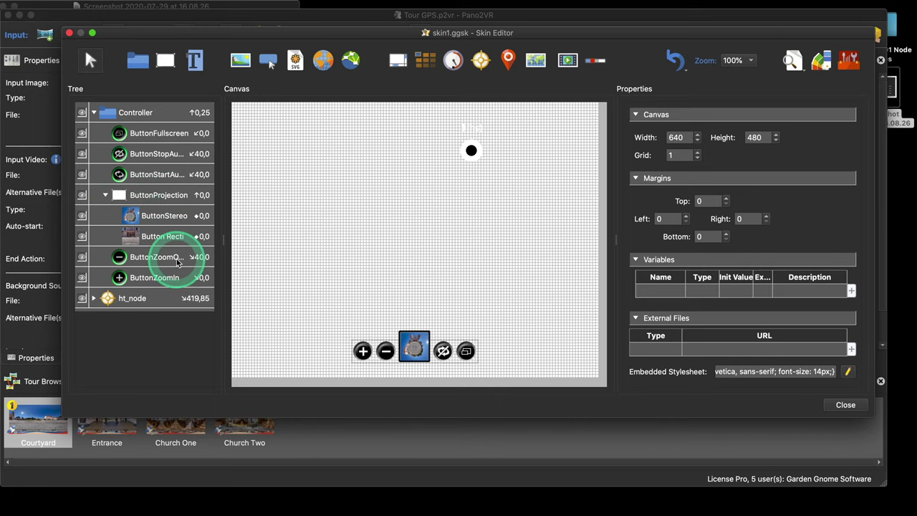
{"action": "left_click", "coordinate": [163, 217]}
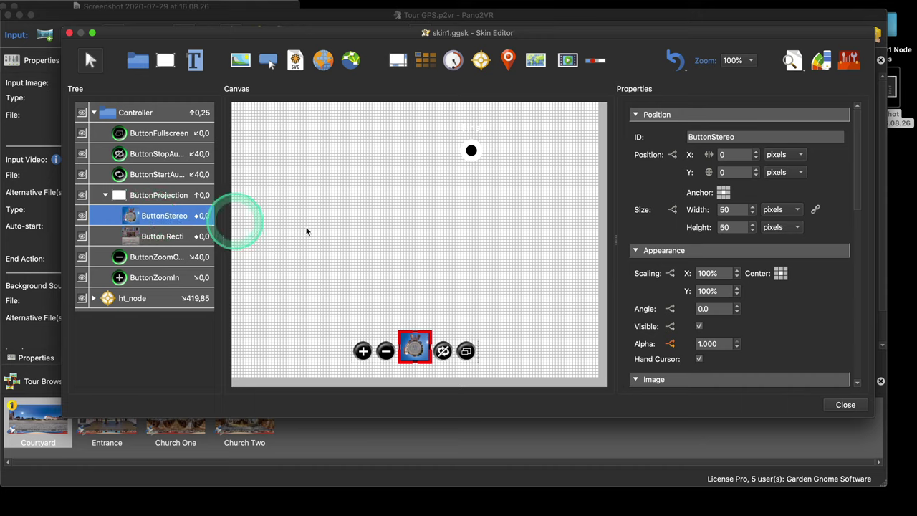
{"action": "scroll", "coordinate": [806, 304], "scroll_direction": "down", "scroll_amount": 2}
{"action": "scroll", "coordinate": [806, 304], "scroll_direction": "down", "scroll_amount": 8}
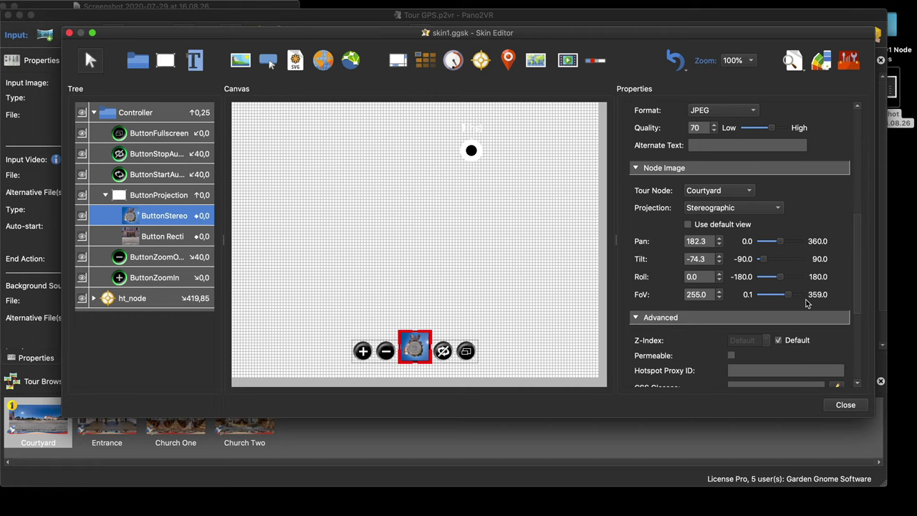
{"action": "left_click", "coordinate": [845, 405]}
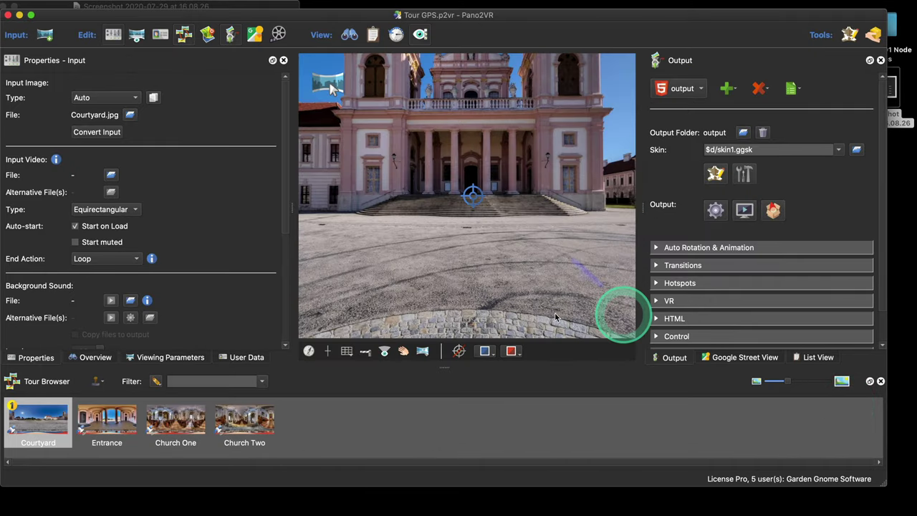
Set the Courtyard node's Custom Node ID to courtyard in its user data, and copy the ID
{"action": "left_click", "coordinate": [244, 357]}
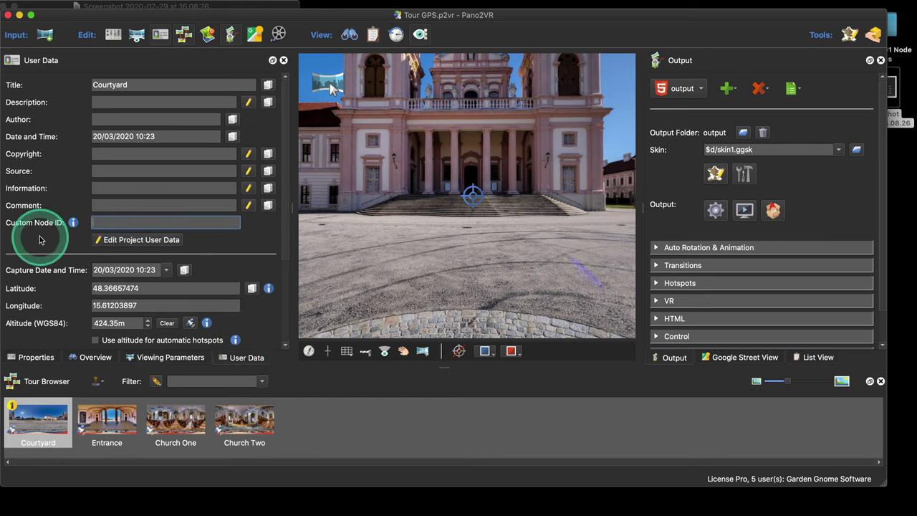
{"action": "left_click", "coordinate": [123, 223]}
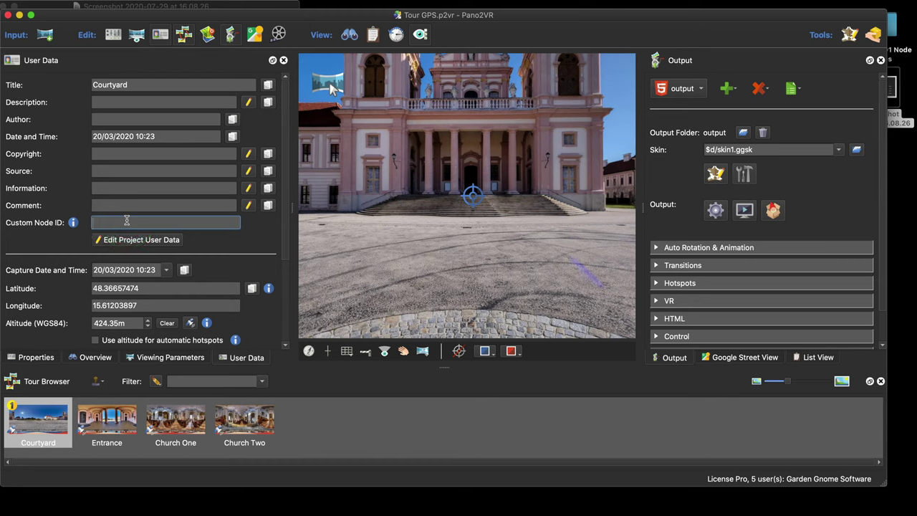
{"action": "type", "text": "courtyard"}
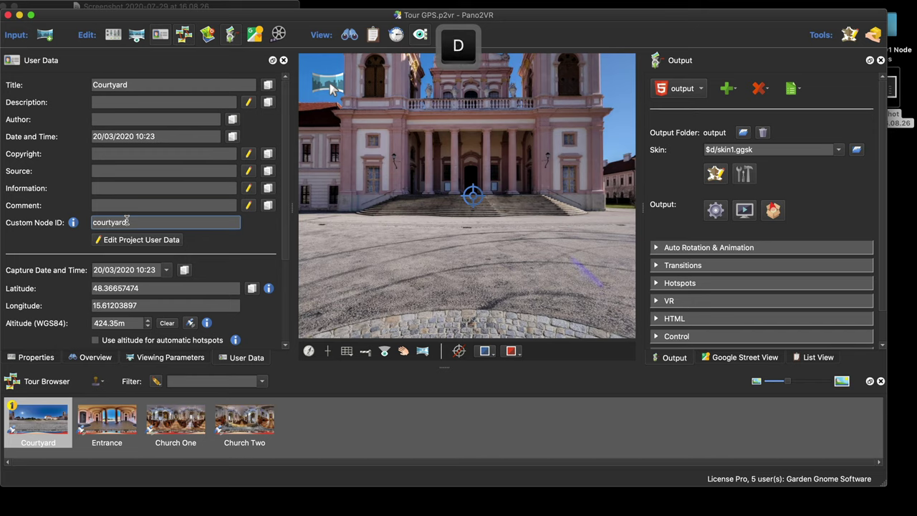
{"action": "double_click", "coordinate": [109, 222]}
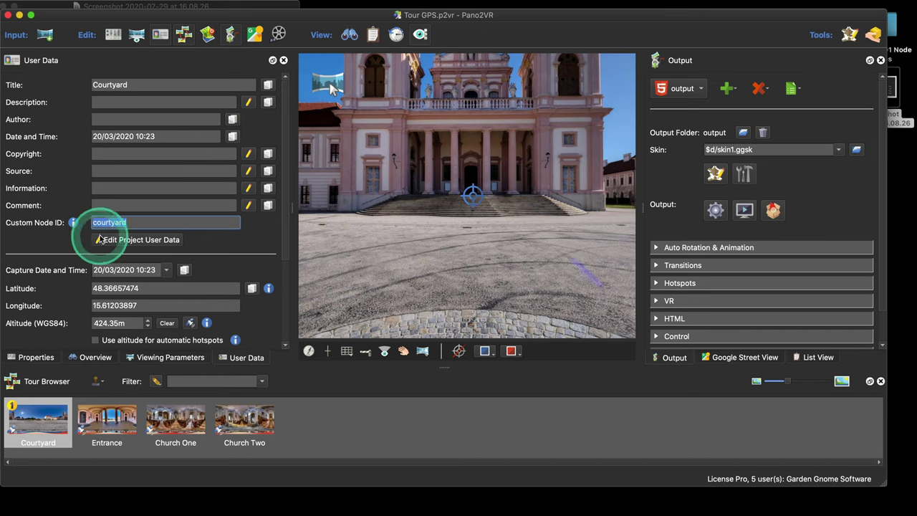
{"action": "right_click", "coordinate": [109, 222]}
{"action": "left_click", "coordinate": [137, 271]}
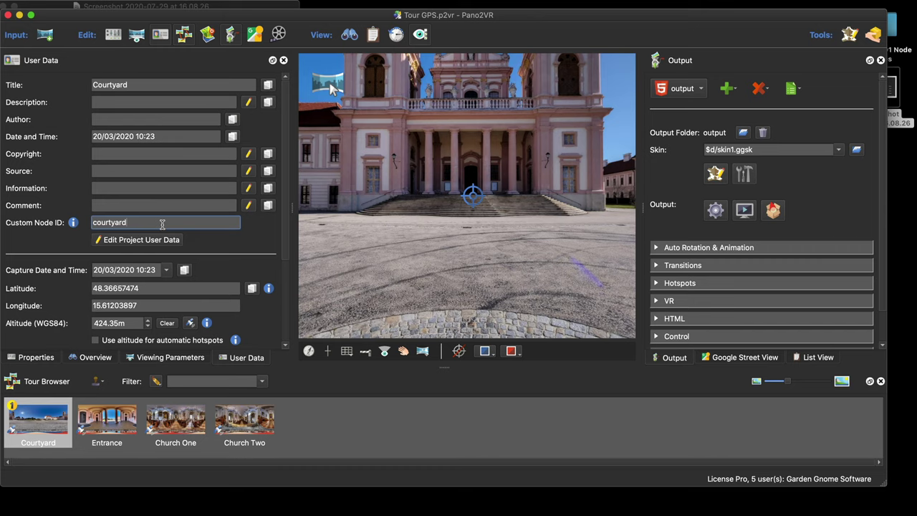
Open the action filter of ButtonStereo's Mouse Click action in the skin editor
{"action": "left_click", "coordinate": [717, 174]}
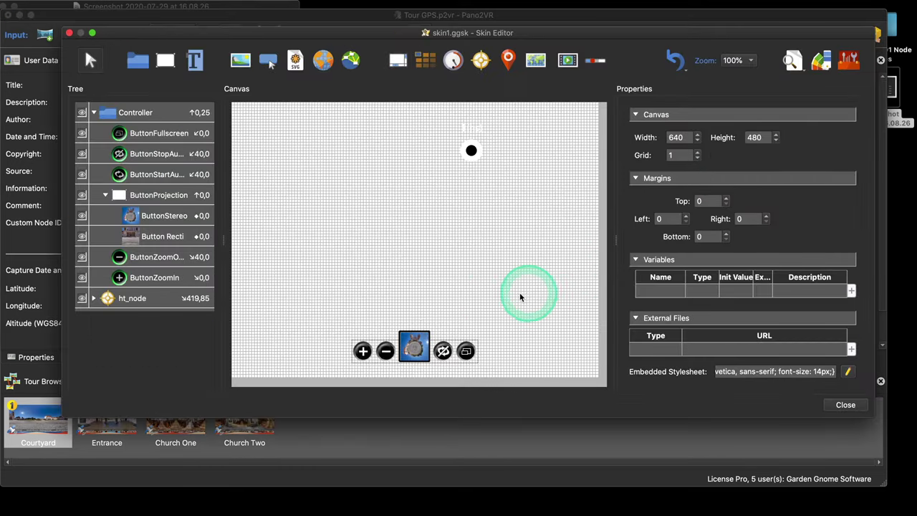
{"action": "left_click", "coordinate": [164, 218]}
{"action": "scroll", "coordinate": [815, 299], "scroll_direction": "down", "scroll_amount": 10}
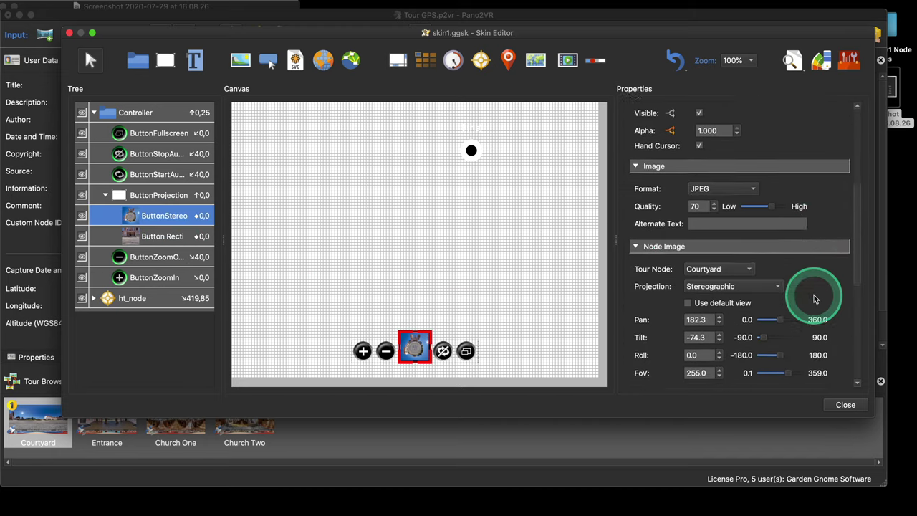
{"action": "double_click", "coordinate": [672, 316]}
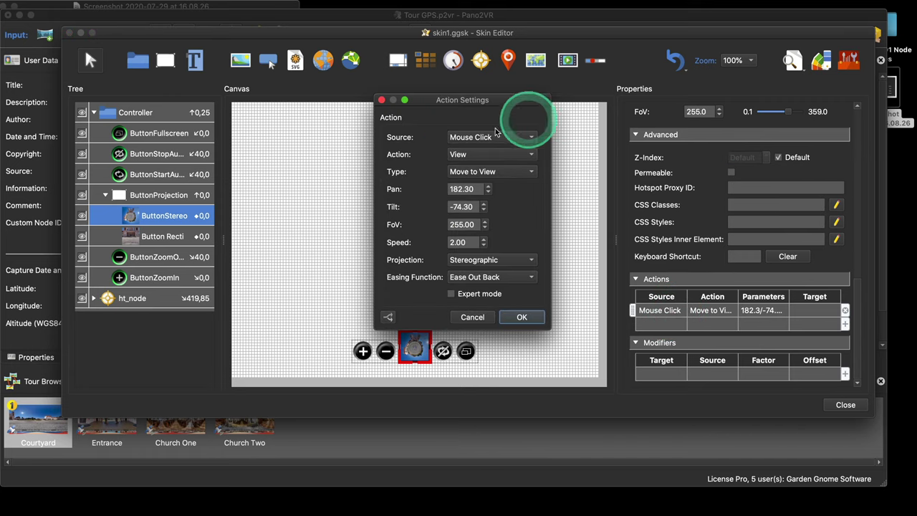
{"action": "left_click", "coordinate": [388, 317]}
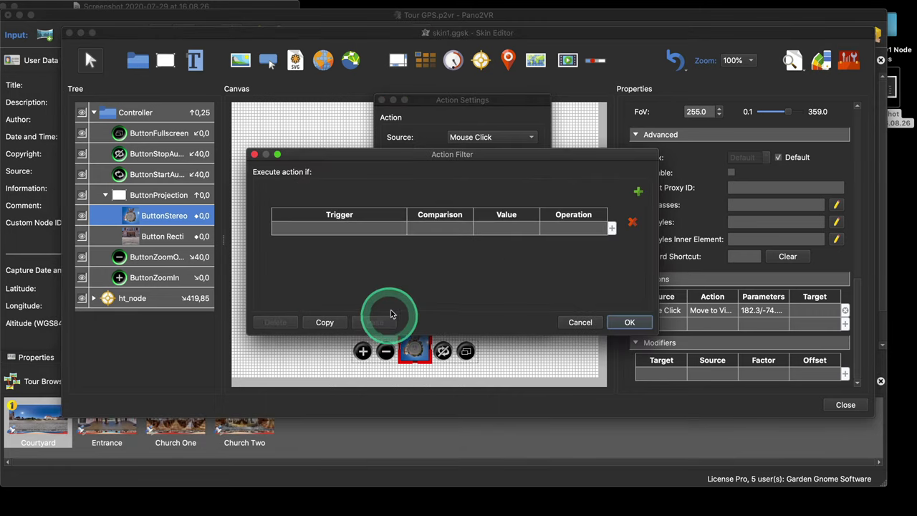
Add a filter condition using the user data placeholder custom node id: $(ucnode) as its trigger
{"action": "left_click", "coordinate": [362, 229]}
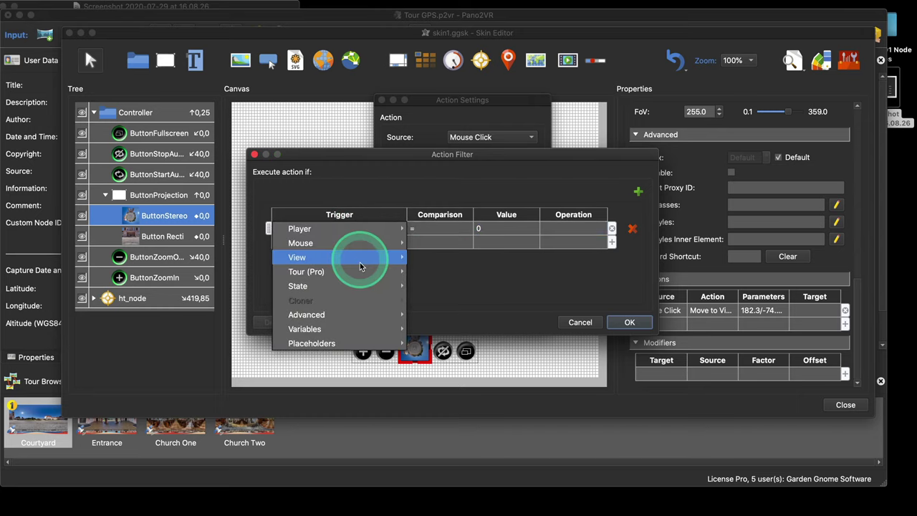
{"action": "mouse_move", "coordinate": [361, 271]}
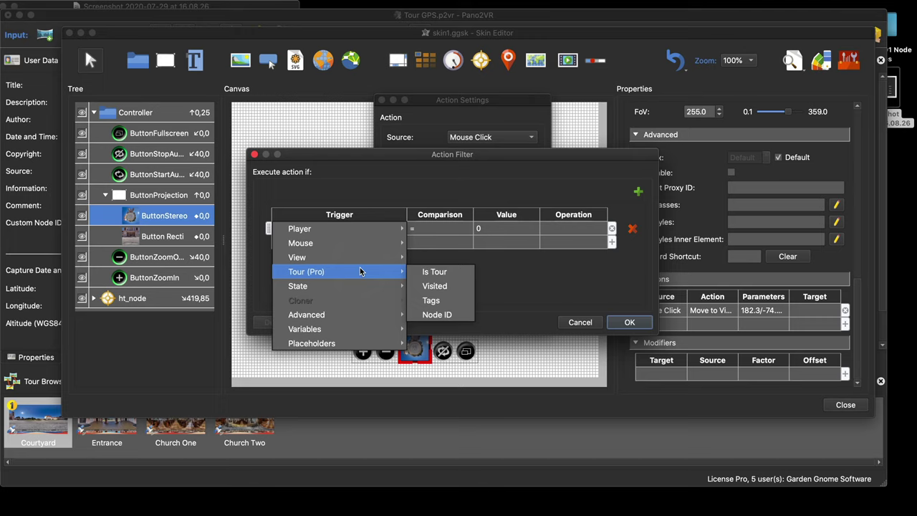
{"action": "left_click", "coordinate": [376, 344]}
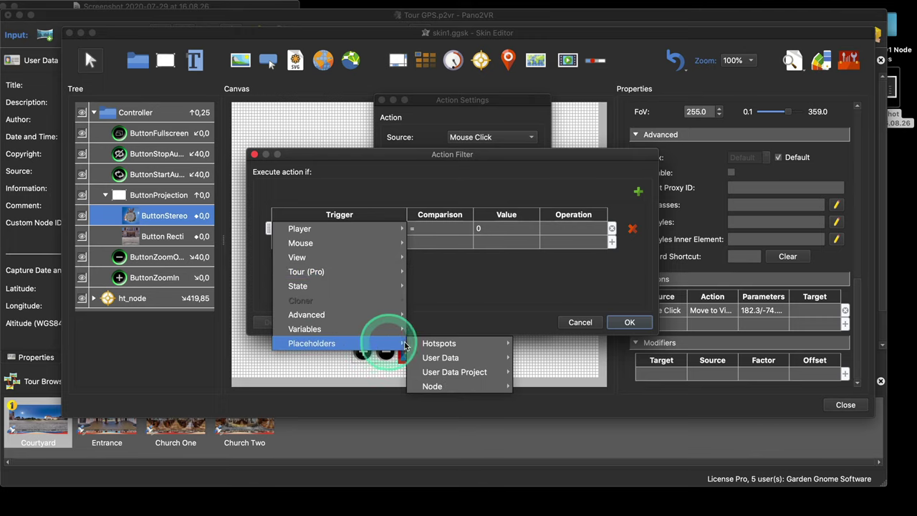
{"action": "mouse_move", "coordinate": [445, 358]}
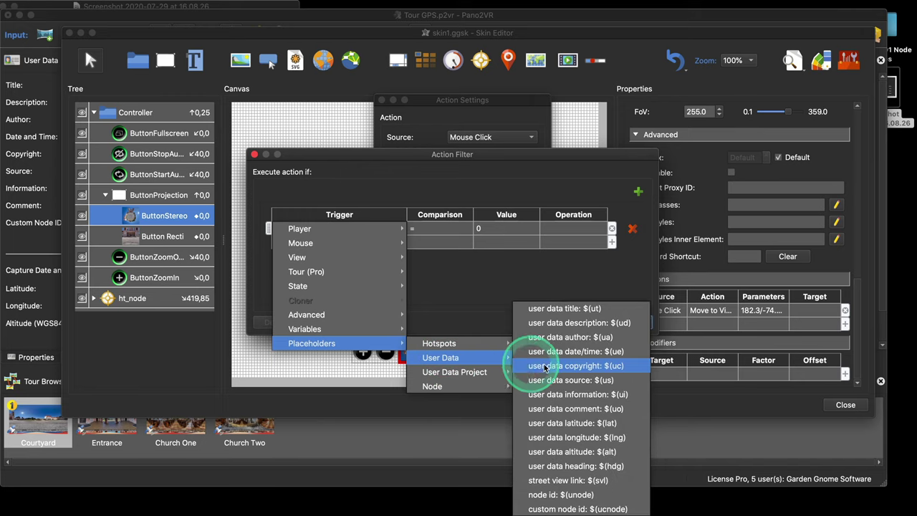
{"action": "left_click", "coordinate": [607, 508]}
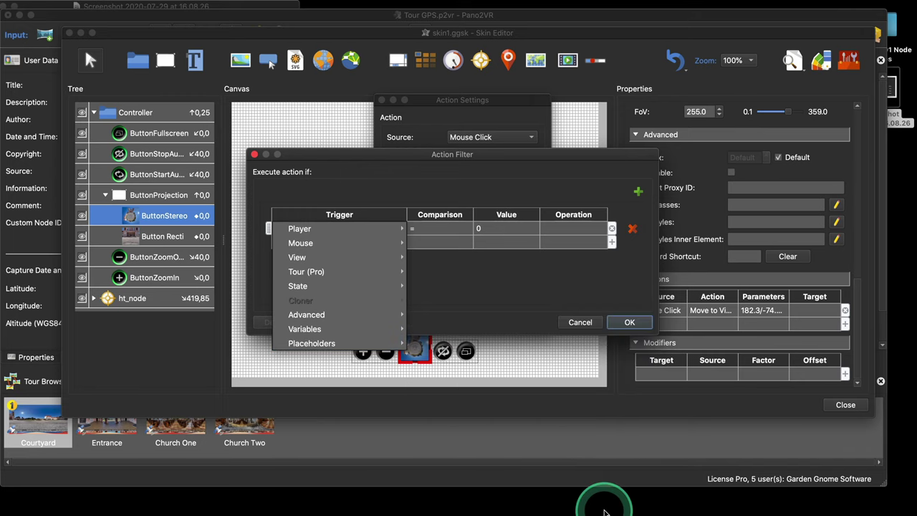
{"action": "left_click", "coordinate": [334, 343]}
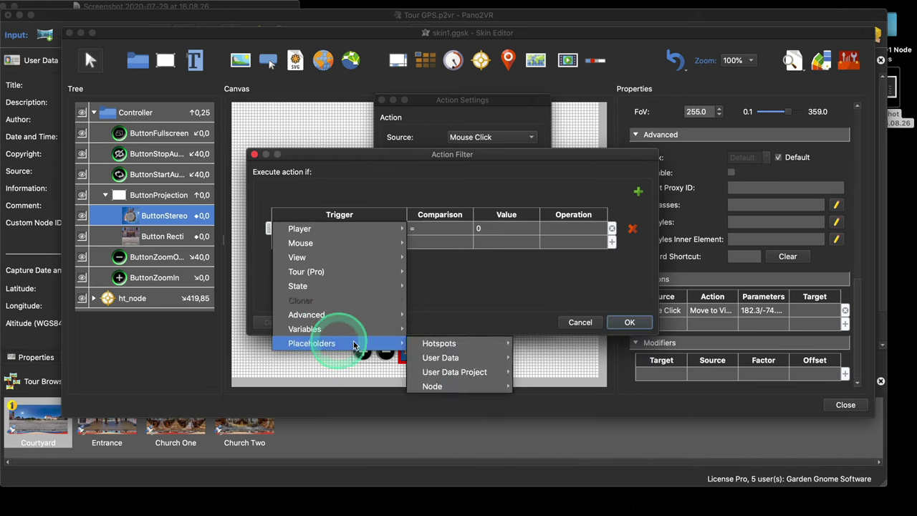
{"action": "mouse_move", "coordinate": [469, 358]}
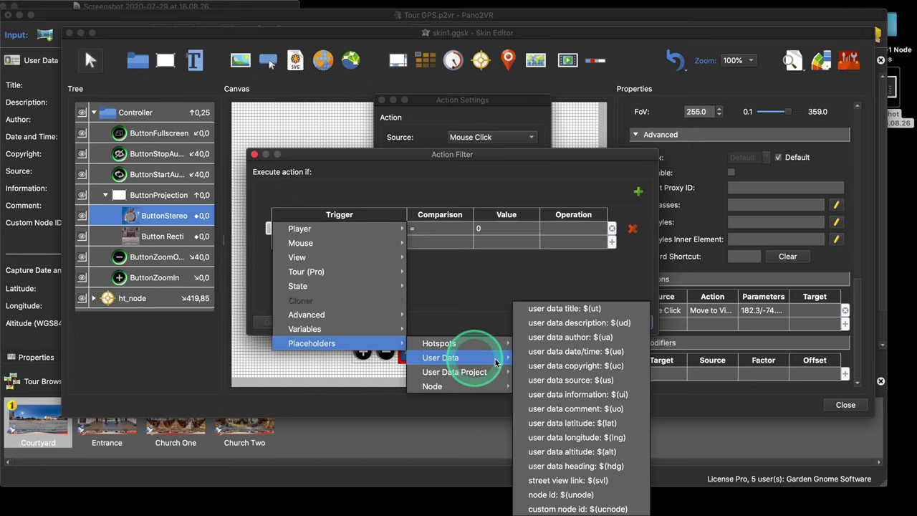
{"action": "left_click", "coordinate": [571, 508]}
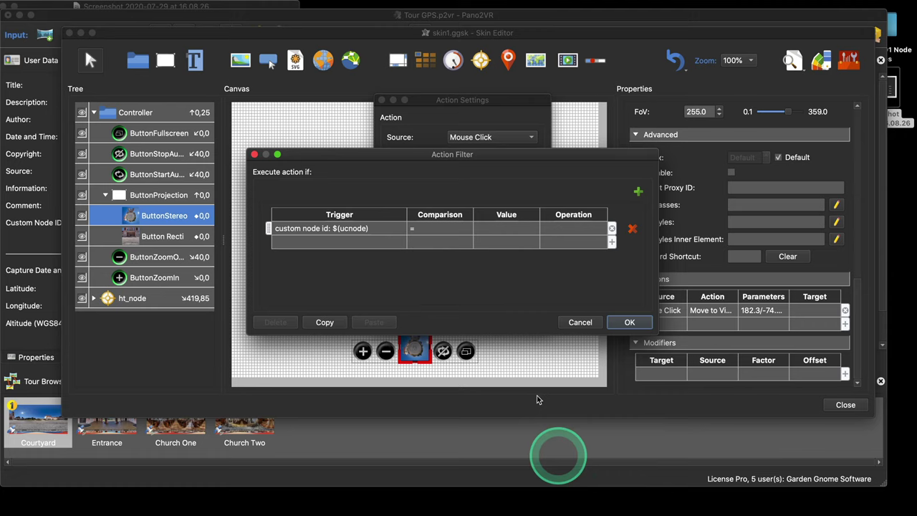
Set the filter condition's value to courtyard, apply the action settings, and close the skin editor with the changes saved
{"action": "left_click", "coordinate": [507, 228]}
{"action": "key", "text": "super+v"}
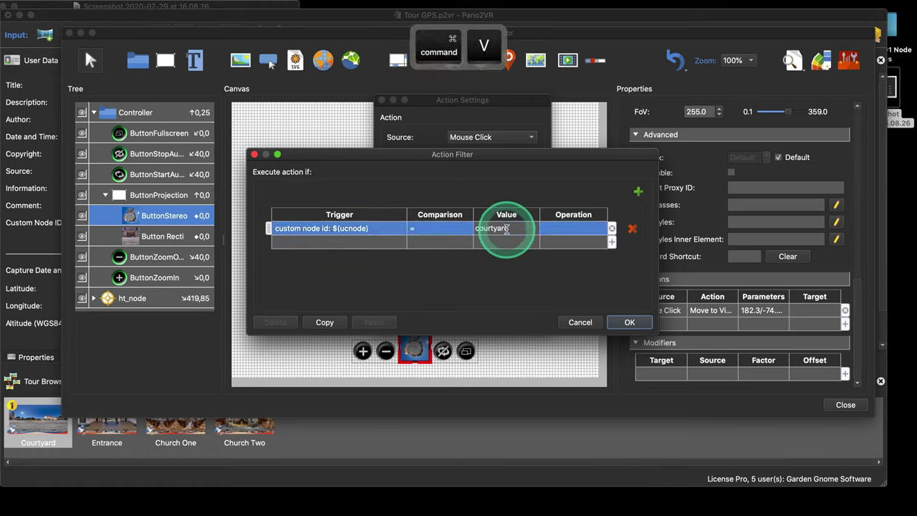
{"action": "left_click", "coordinate": [501, 281]}
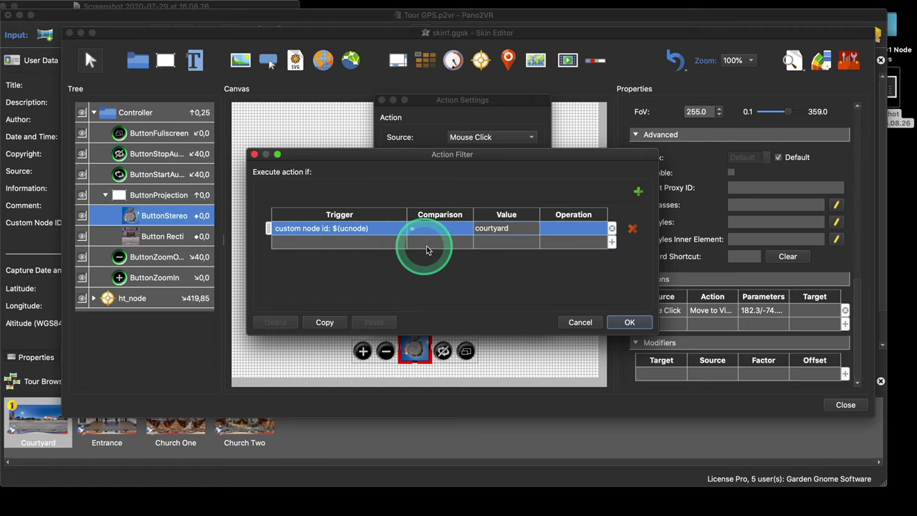
{"action": "left_click", "coordinate": [627, 321]}
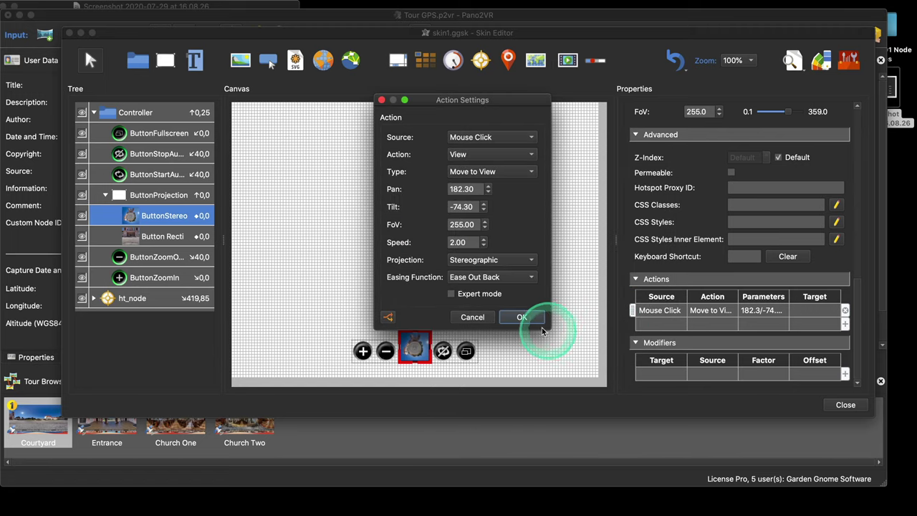
{"action": "left_click", "coordinate": [523, 318]}
{"action": "left_click", "coordinate": [845, 404]}
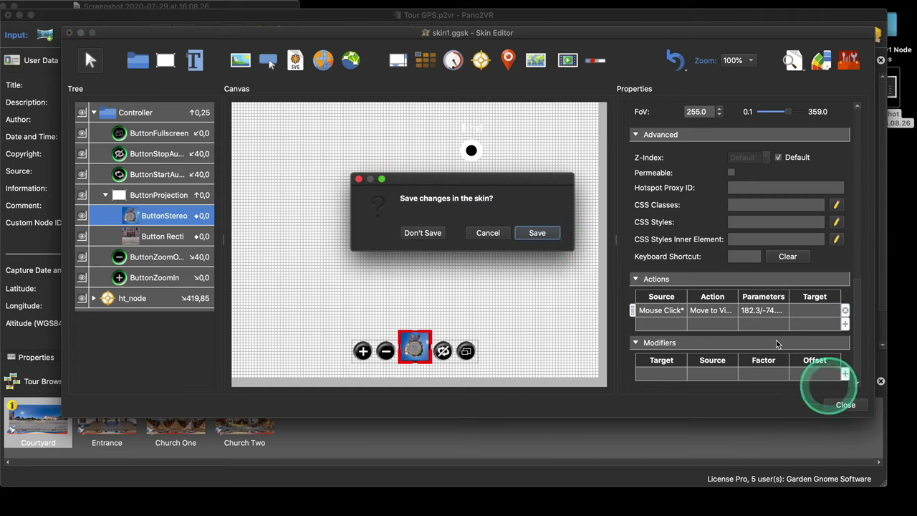
{"action": "left_click", "coordinate": [537, 233]}
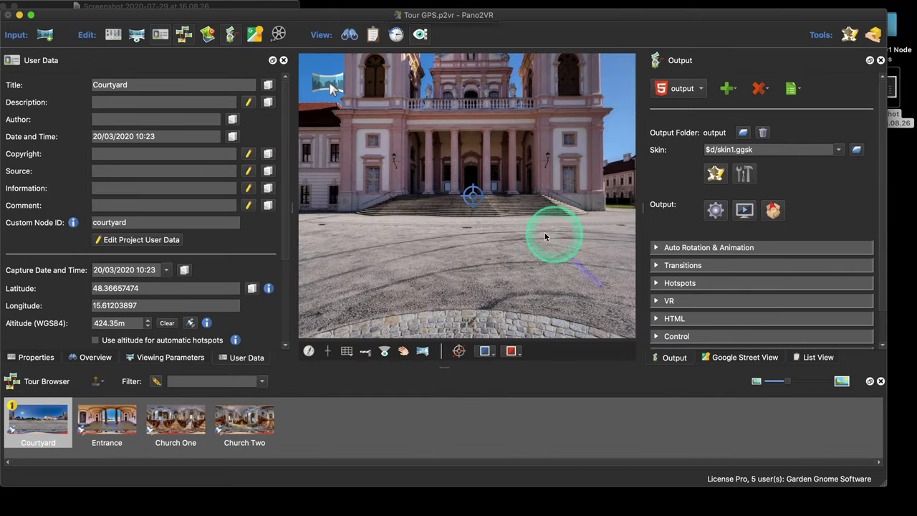
Switch to the browser preview and test the projection button in the entrance and church nodes
{"action": "key", "text": "super+Tab"}
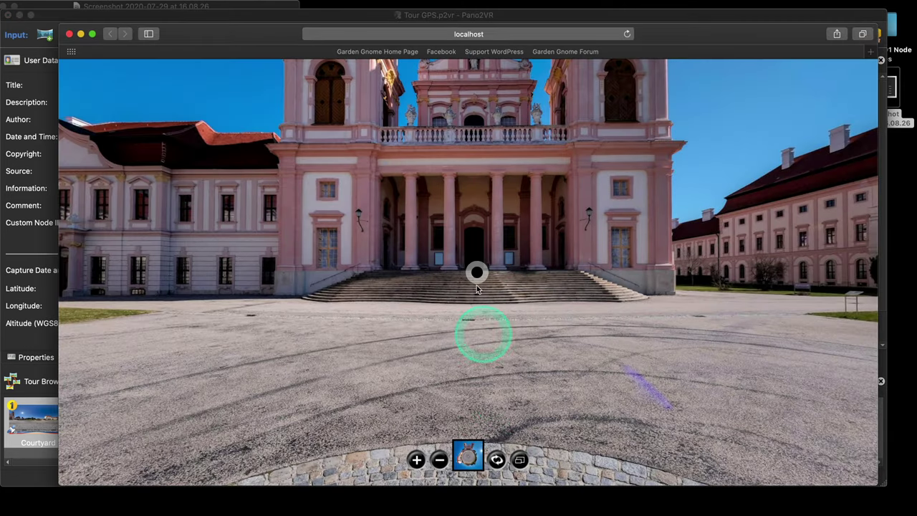
{"action": "left_click", "coordinate": [477, 285]}
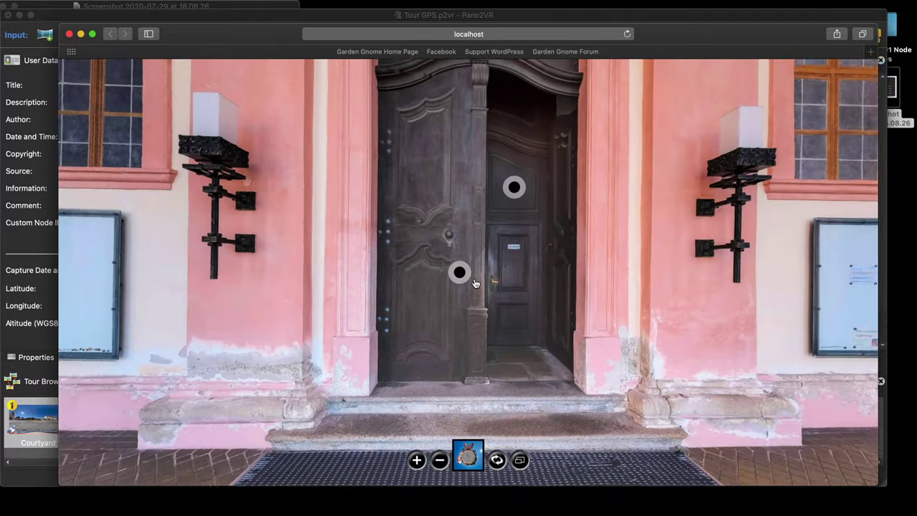
{"action": "left_click", "coordinate": [464, 462]}
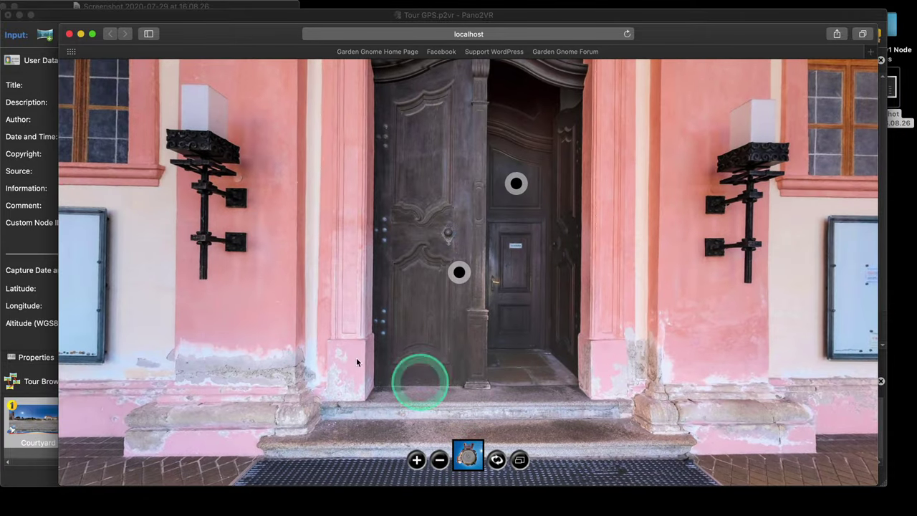
{"action": "left_click", "coordinate": [458, 272]}
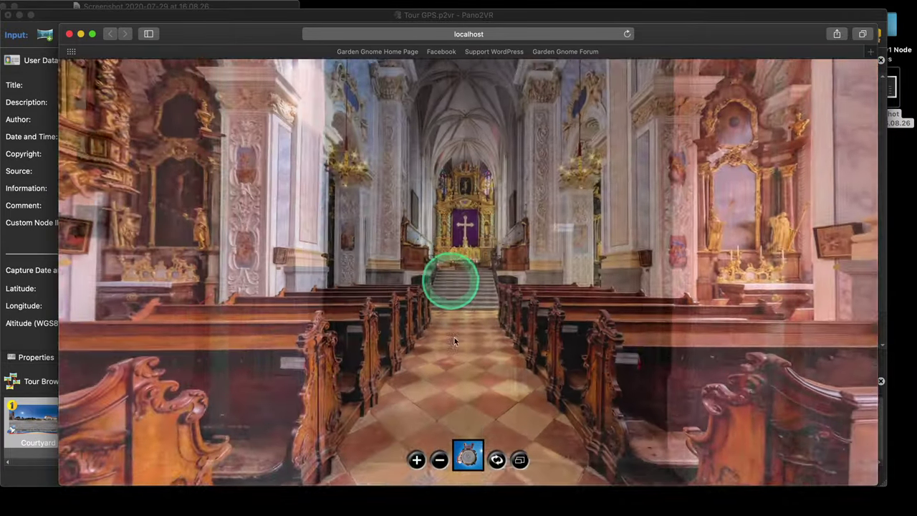
{"action": "left_click", "coordinate": [475, 463]}
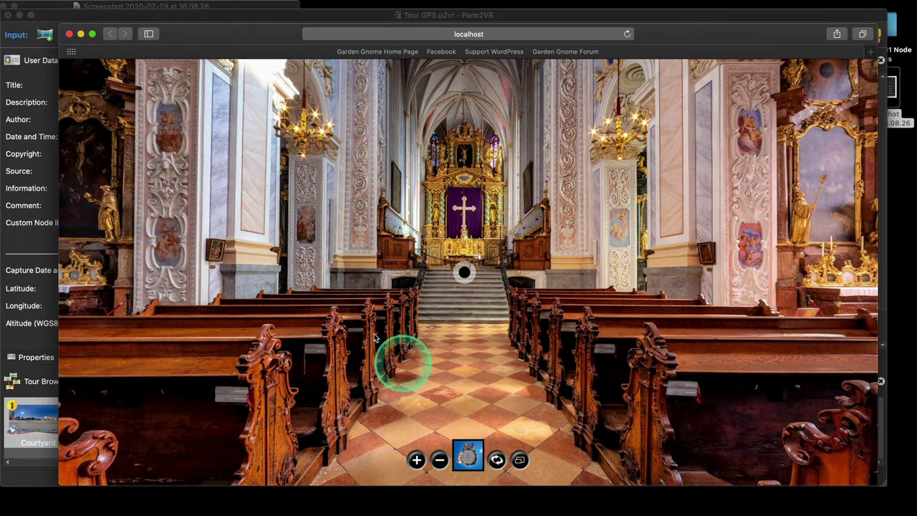
Navigate the previewed tour back to the courtyard node and test the projection button in both directions
{"action": "left_click_drag", "start_coordinate": [374, 336], "coordinate": [542, 249]}
{"action": "left_click", "coordinate": [479, 258]}
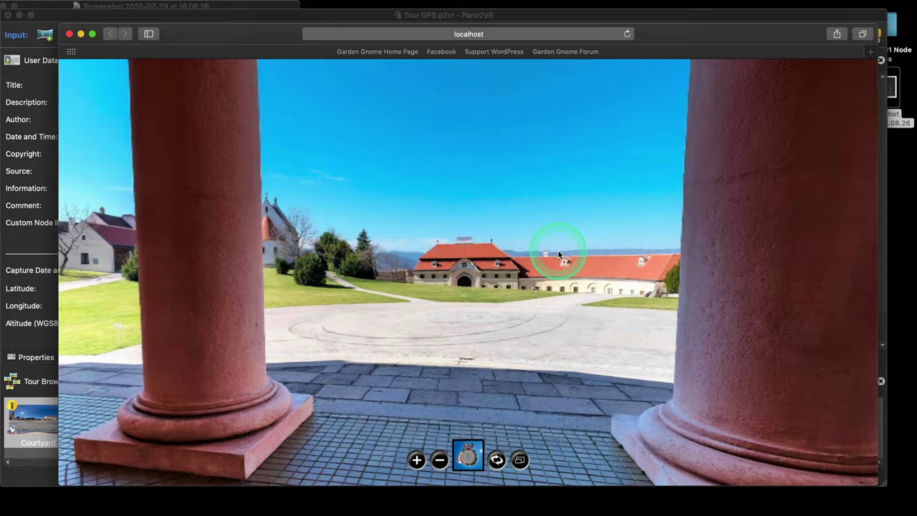
{"action": "left_click", "coordinate": [558, 254]}
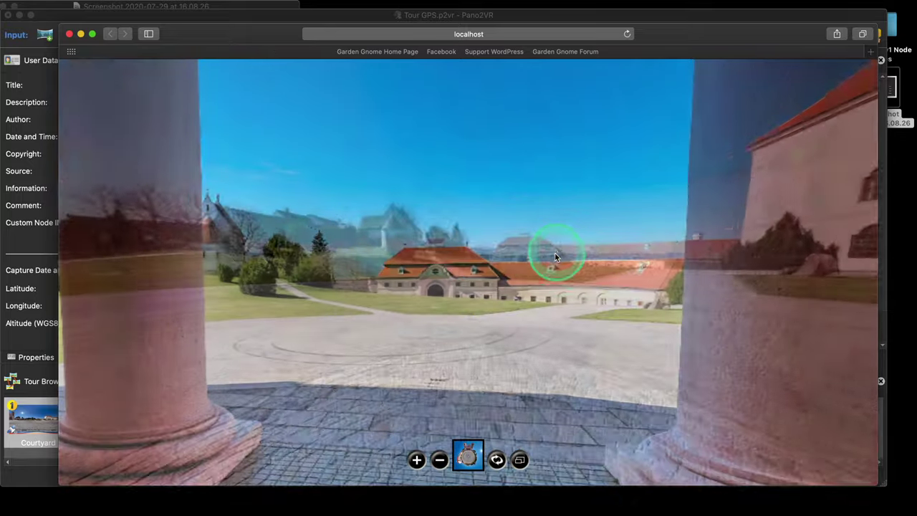
{"action": "left_click", "coordinate": [470, 461]}
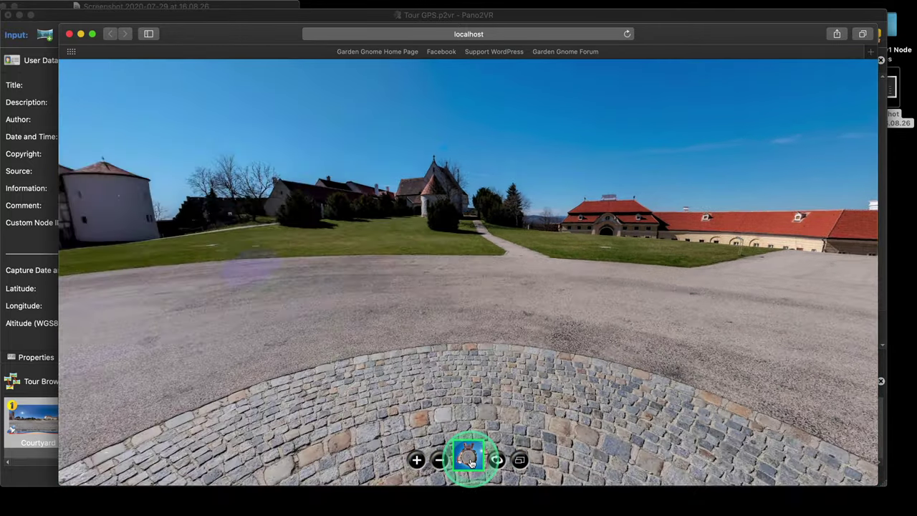
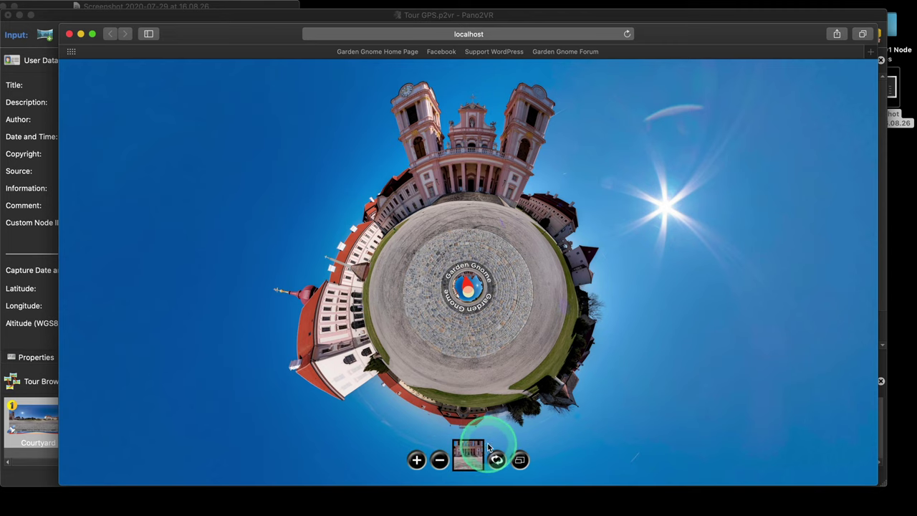
{"action": "left_click", "coordinate": [467, 454]}
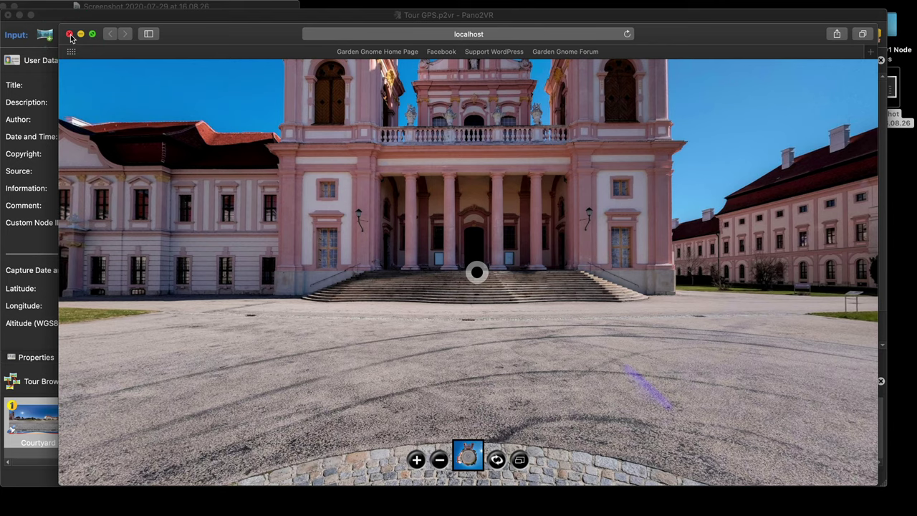
Close the browser preview, reopen the skin in the skin editor with its window moved up, and collapse the ButtonProjection and Controller branches
{"action": "left_click", "coordinate": [69, 35]}
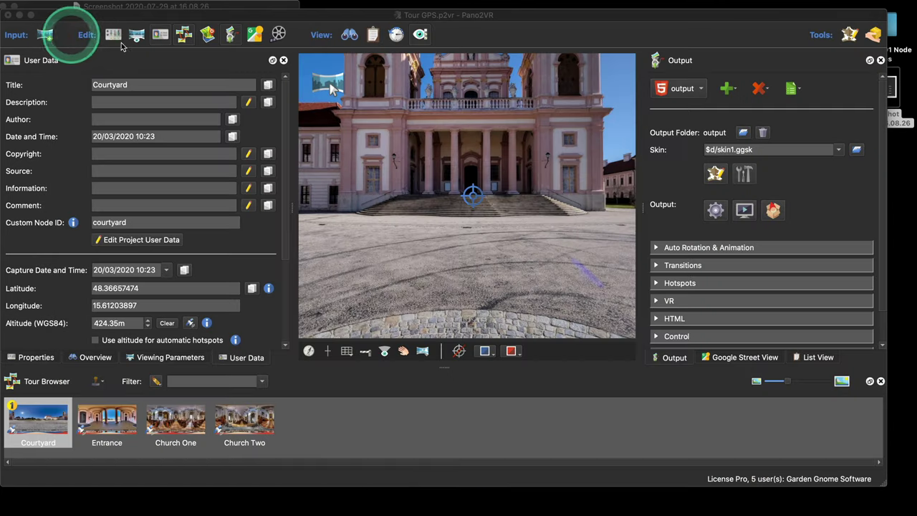
{"action": "left_click", "coordinate": [717, 174]}
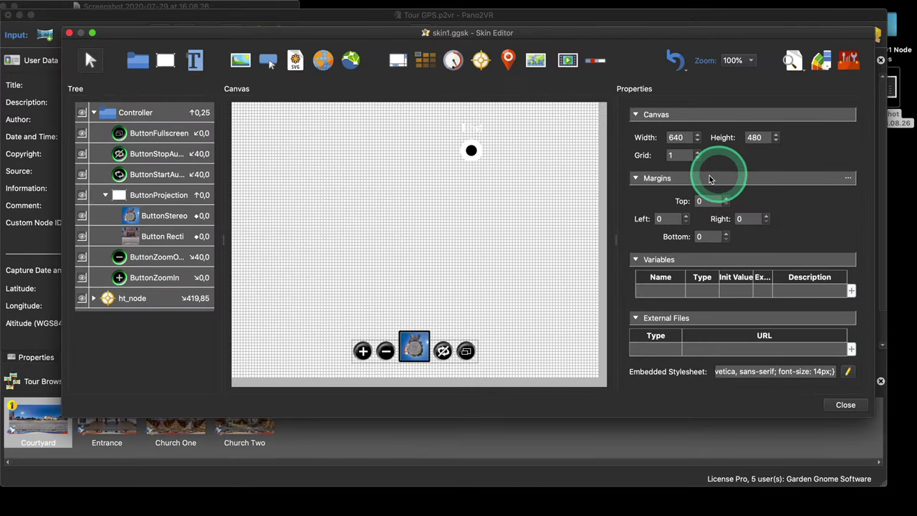
{"action": "left_click_drag", "start_coordinate": [366, 37], "coordinate": [382, 23]}
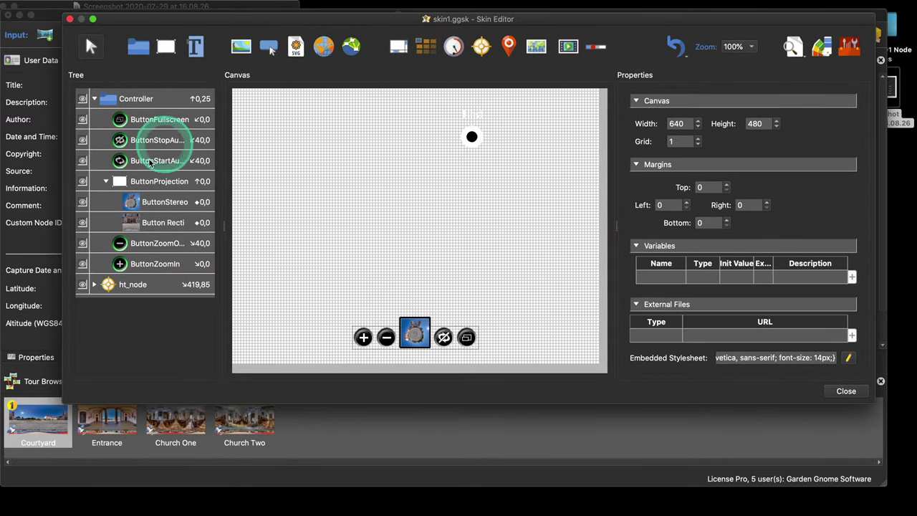
{"action": "left_click", "coordinate": [105, 182]}
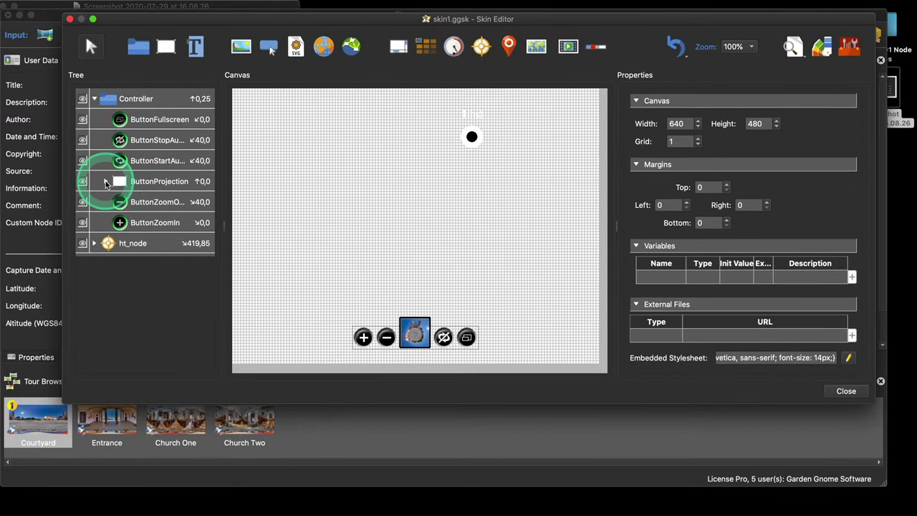
{"action": "left_click", "coordinate": [93, 99]}
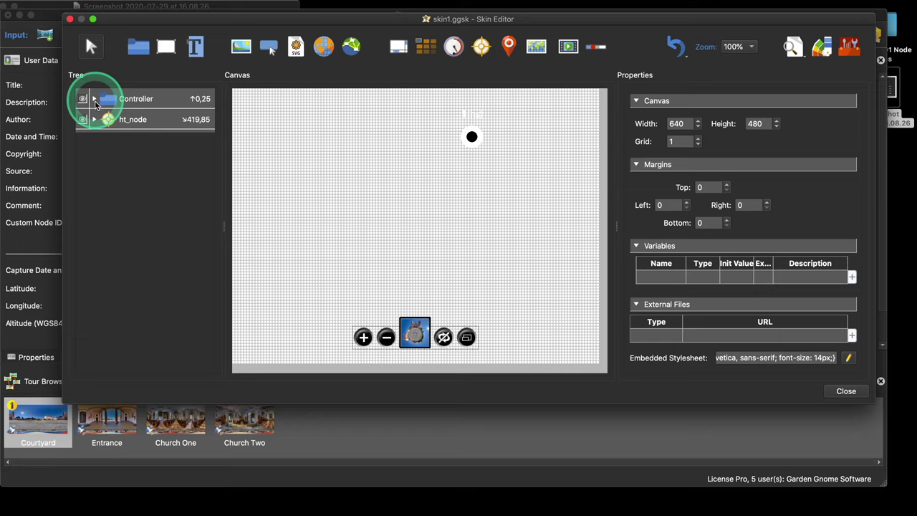
Set the skin editor's canvas background color to Gray
{"action": "left_click", "coordinate": [135, 123]}
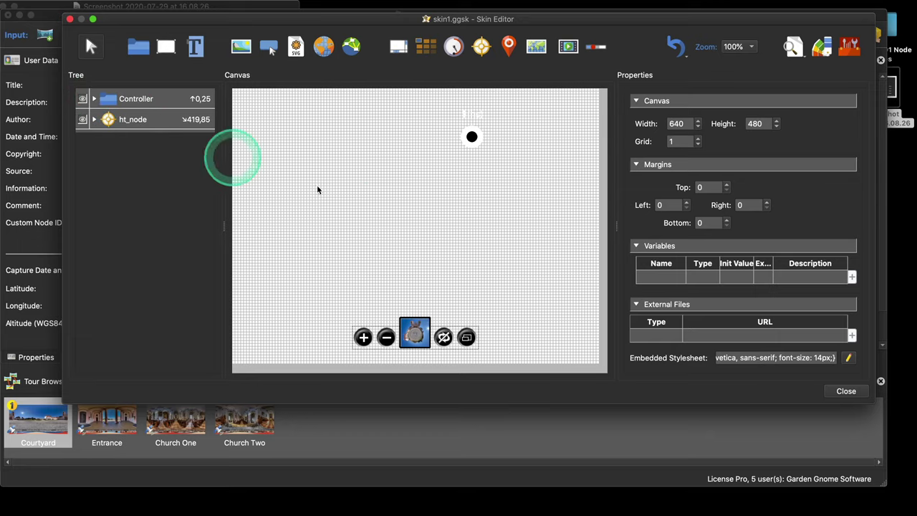
{"action": "left_click", "coordinate": [376, 199]}
{"action": "mouse_move", "coordinate": [472, 137]}
{"action": "left_mouse_down"}
{"action": "mouse_move", "coordinate": [446, 107]}
{"action": "mouse_move", "coordinate": [497, 121]}
{"action": "mouse_move", "coordinate": [460, 110]}
{"action": "mouse_move", "coordinate": [482, 116]}
{"action": "mouse_move", "coordinate": [465, 159]}
{"action": "mouse_move", "coordinate": [487, 125]}
{"action": "mouse_move", "coordinate": [460, 119]}
{"action": "mouse_move", "coordinate": [495, 137]}
{"action": "mouse_move", "coordinate": [380, 154]}
{"action": "left_mouse_up"}
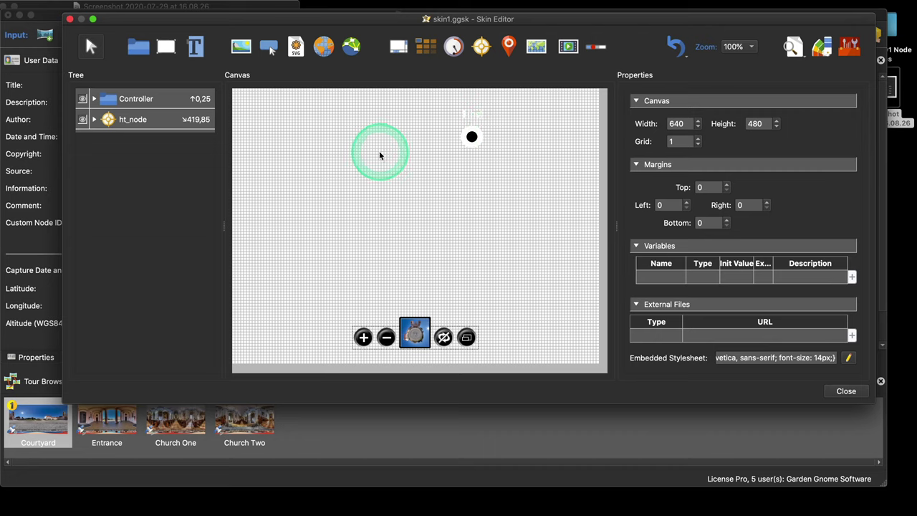
{"action": "mouse_move", "coordinate": [174, 8]}
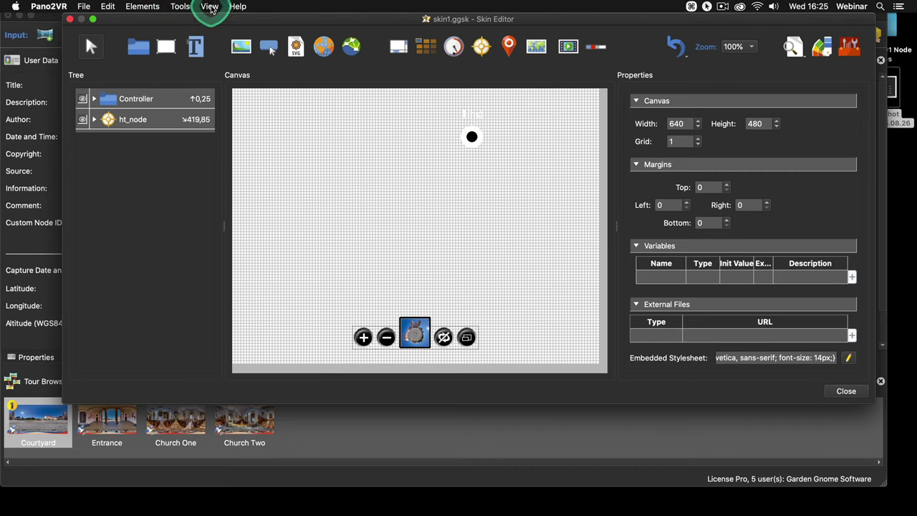
{"action": "left_click", "coordinate": [210, 8]}
{"action": "mouse_move", "coordinate": [274, 244]}
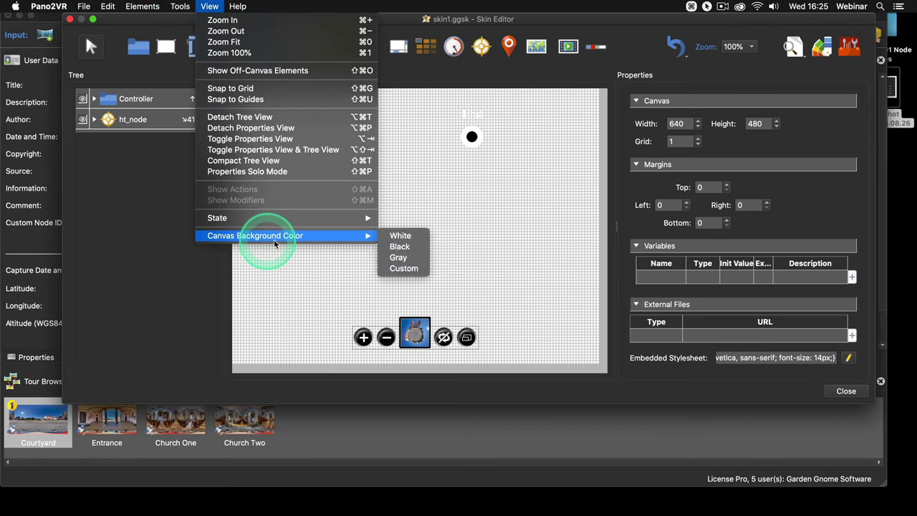
{"action": "left_click", "coordinate": [399, 258]}
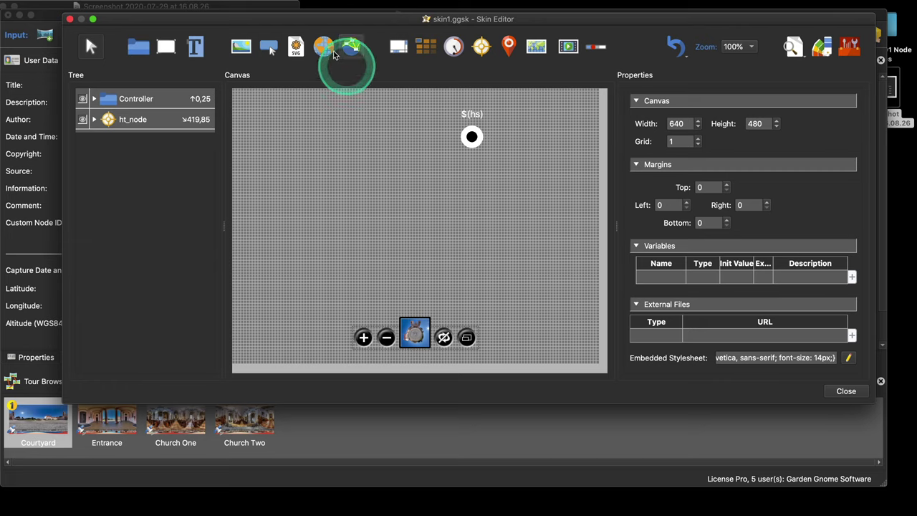
{"action": "mouse_move", "coordinate": [251, 4]}
{"action": "left_click", "coordinate": [212, 8]}
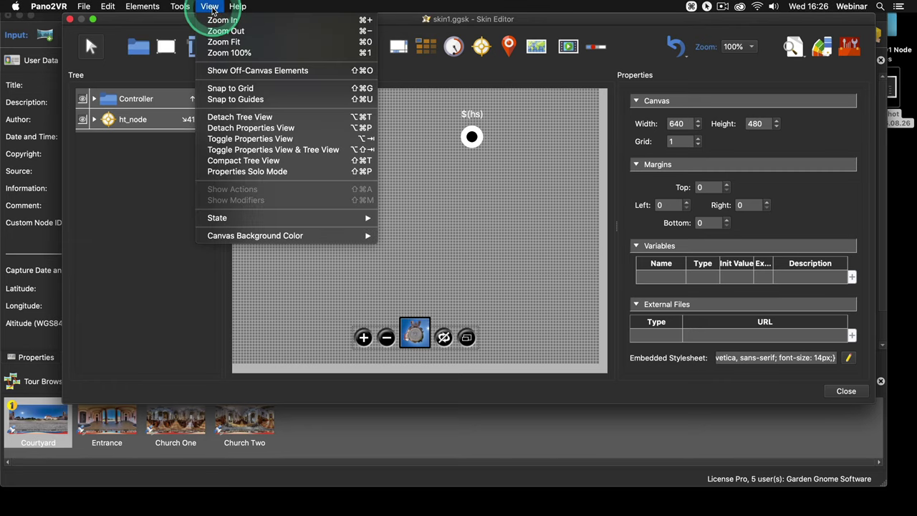
{"action": "mouse_move", "coordinate": [353, 236]}
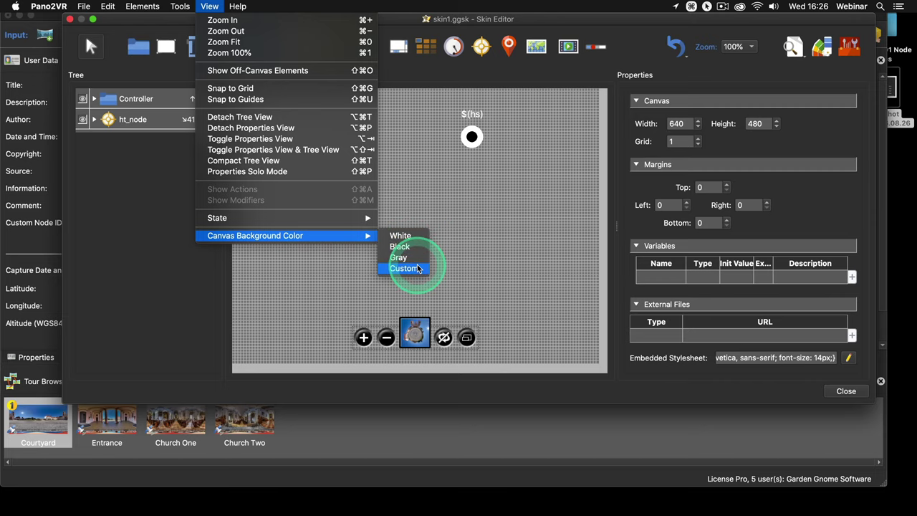
{"action": "left_click", "coordinate": [480, 239]}
Move the ht_node hotspot template to about X 328, Y 212 pixels on the canvas
{"action": "left_click", "coordinate": [109, 119]}
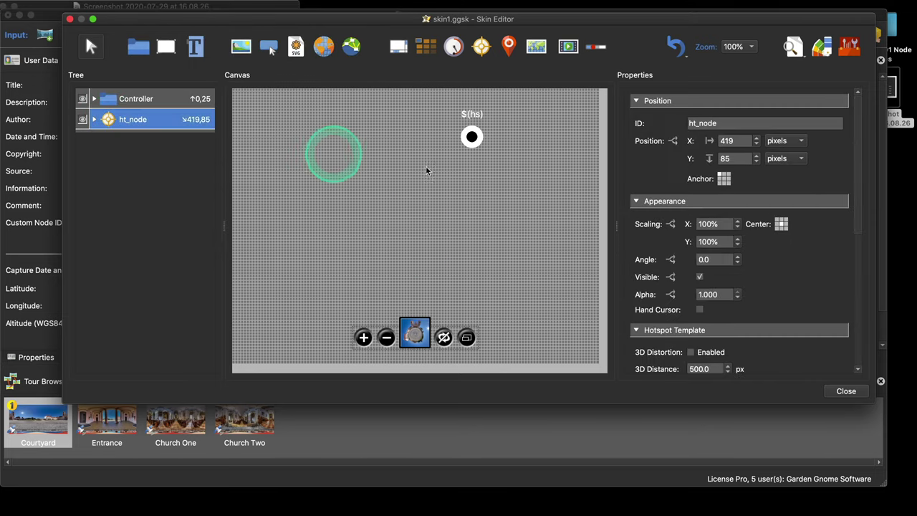
{"action": "left_click_drag", "start_coordinate": [467, 146], "coordinate": [416, 217]}
{"action": "left_click", "coordinate": [262, 146]}
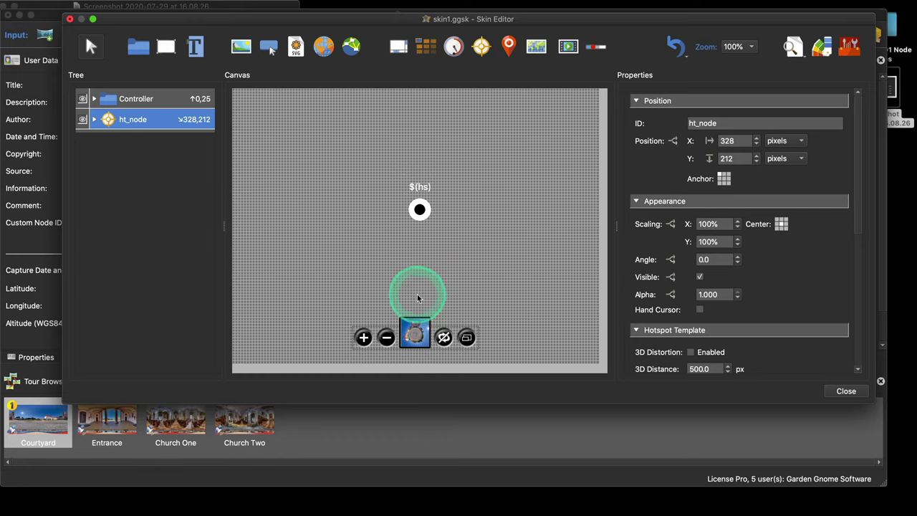
Hide the Controller group on the canvas and show it again
{"action": "left_click", "coordinate": [82, 99]}
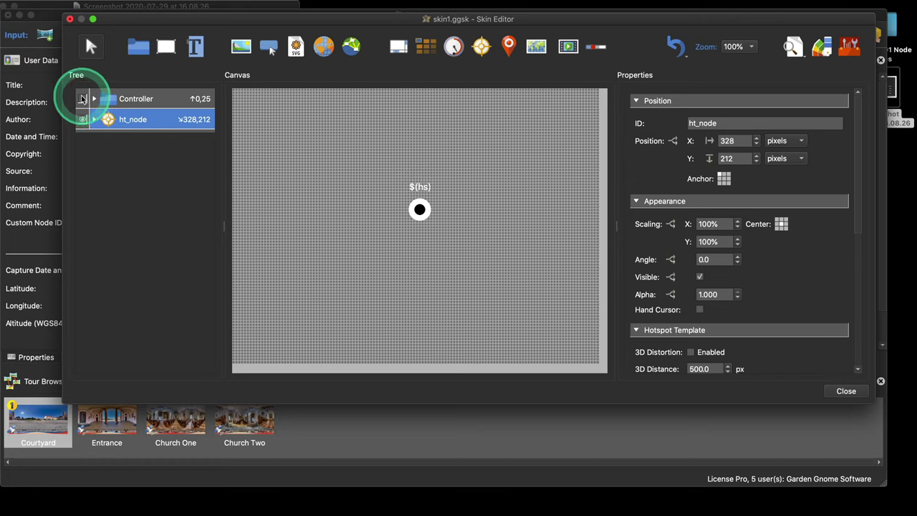
{"action": "left_click", "coordinate": [374, 327]}
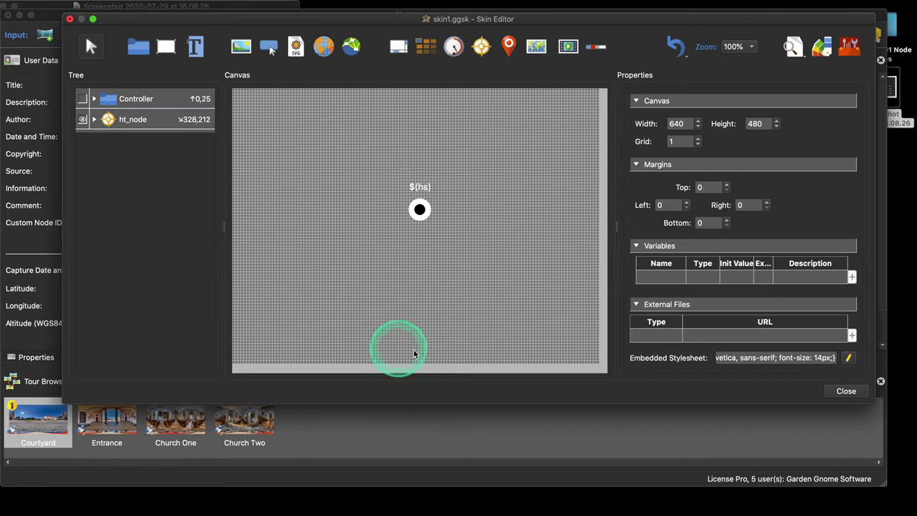
{"action": "left_click", "coordinate": [83, 99]}
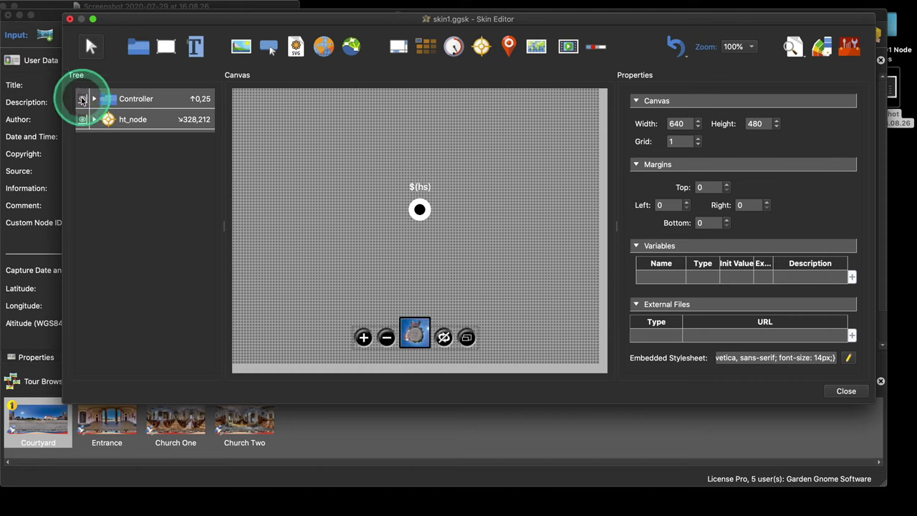
Lock the Controller group in the canvas and deselect it
{"action": "right_click", "coordinate": [83, 99]}
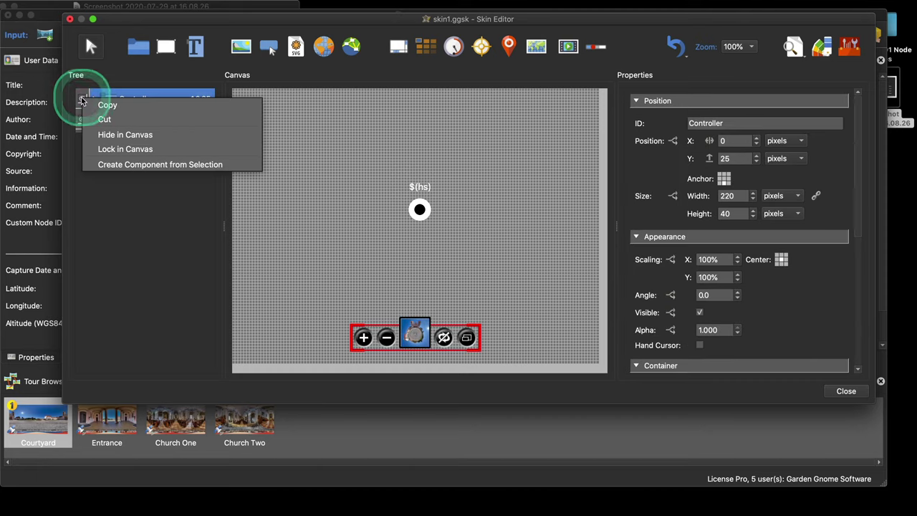
{"action": "left_click", "coordinate": [125, 149]}
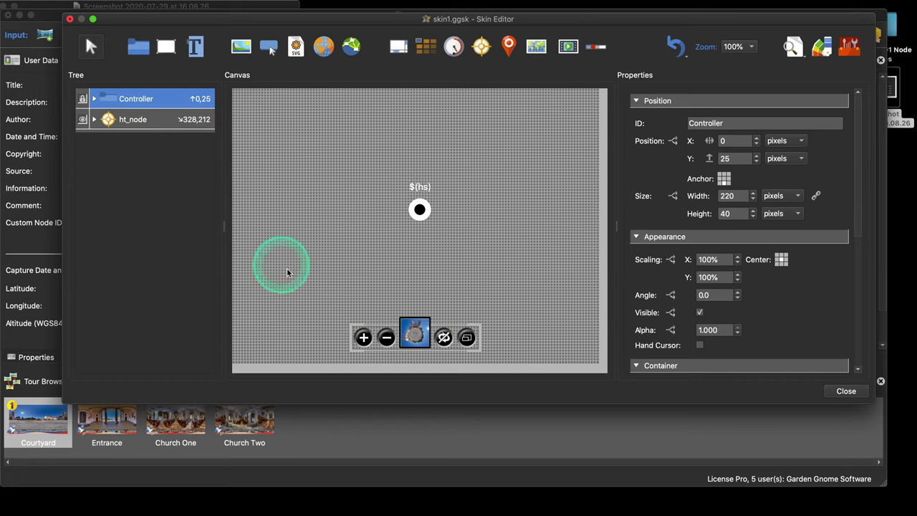
{"action": "left_click", "coordinate": [408, 353]}
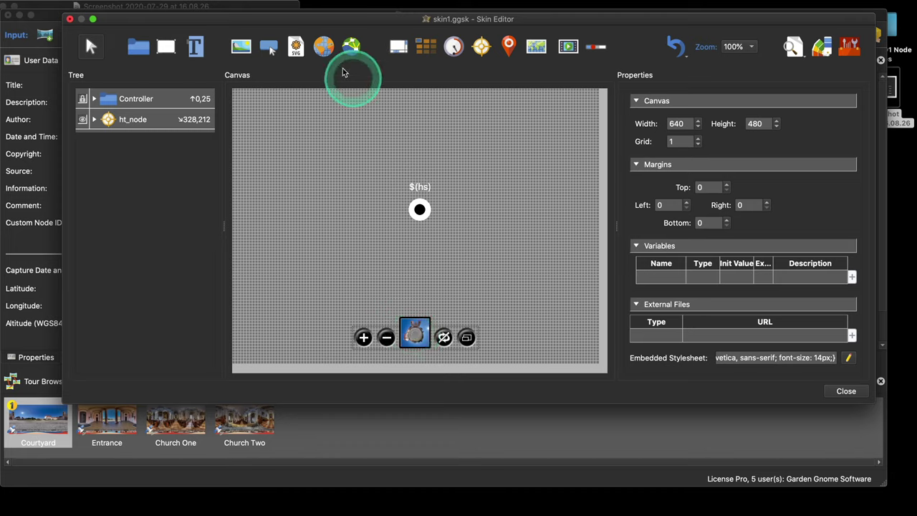
Add a node image element above the hotspot template at about X 230, Y 14 pixels and open its width for editing
{"action": "left_click", "coordinate": [350, 47]}
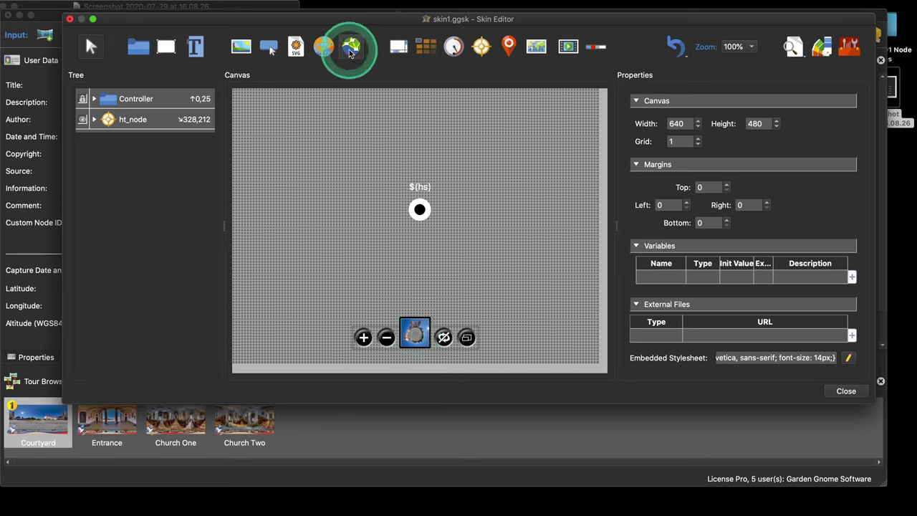
{"action": "left_click", "coordinate": [401, 123]}
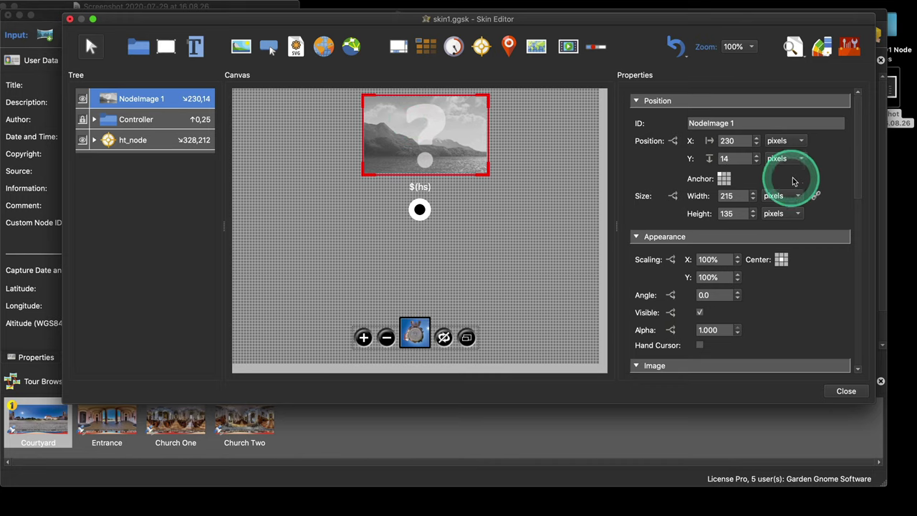
{"action": "left_click", "coordinate": [725, 196]}
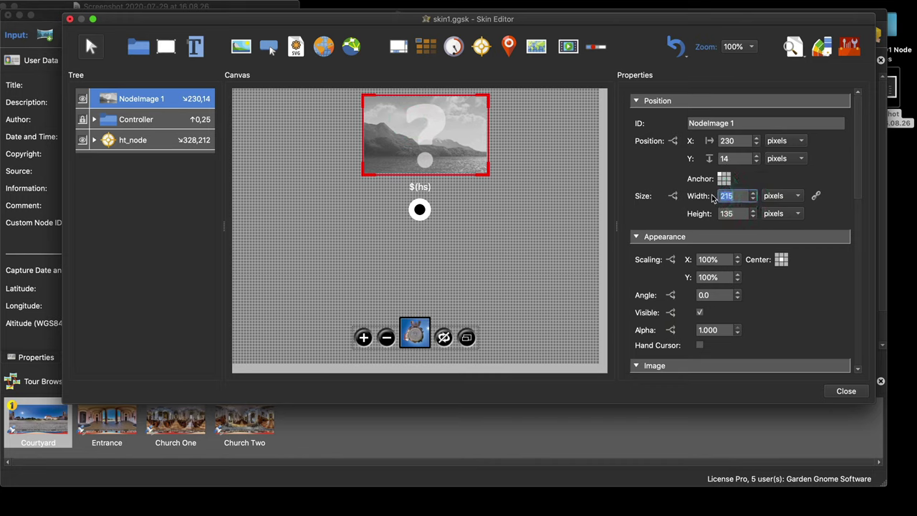
Resize the node image to 100 by 70 pixels and move it just above the hotspot, at about X 279, Y 111
{"action": "type", "text": "100"}
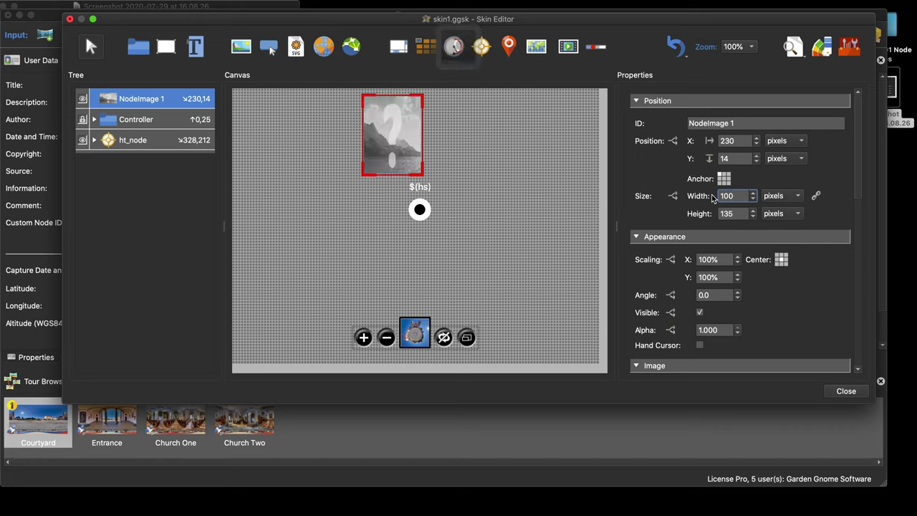
{"action": "key", "text": "Tab"}
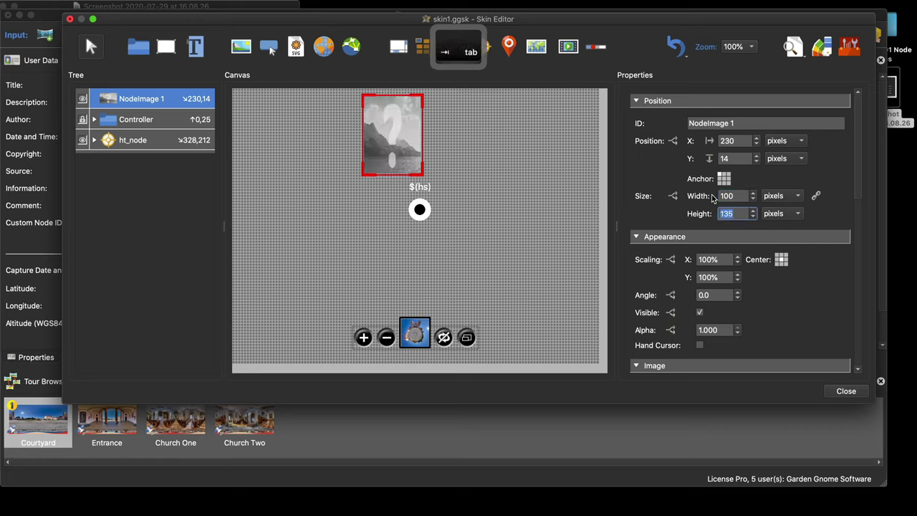
{"action": "type", "text": "70"}
{"action": "left_click", "coordinate": [699, 198]}
{"action": "left_click", "coordinate": [371, 129]}
{"action": "left_click_drag", "start_coordinate": [410, 121], "coordinate": [439, 173]}
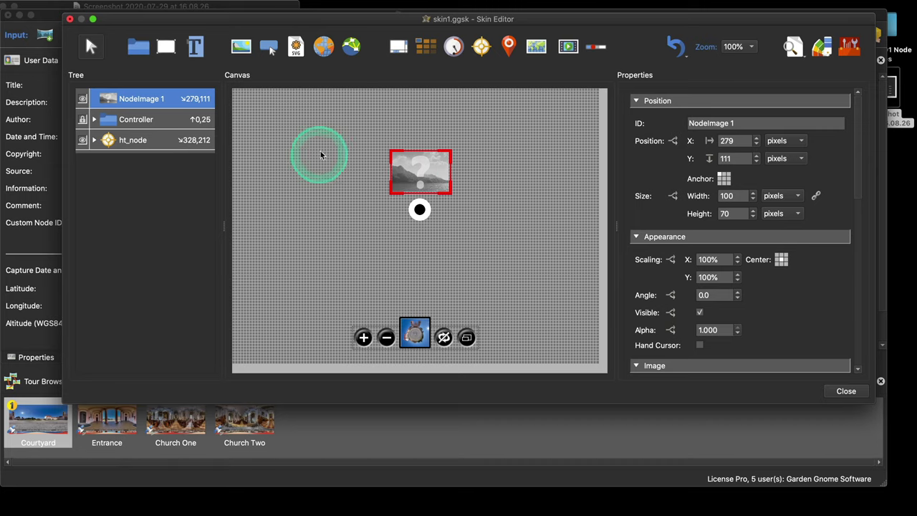
Change the node image's ID to HTPreviewImage and deselect it
{"action": "triple_click", "coordinate": [753, 123]}
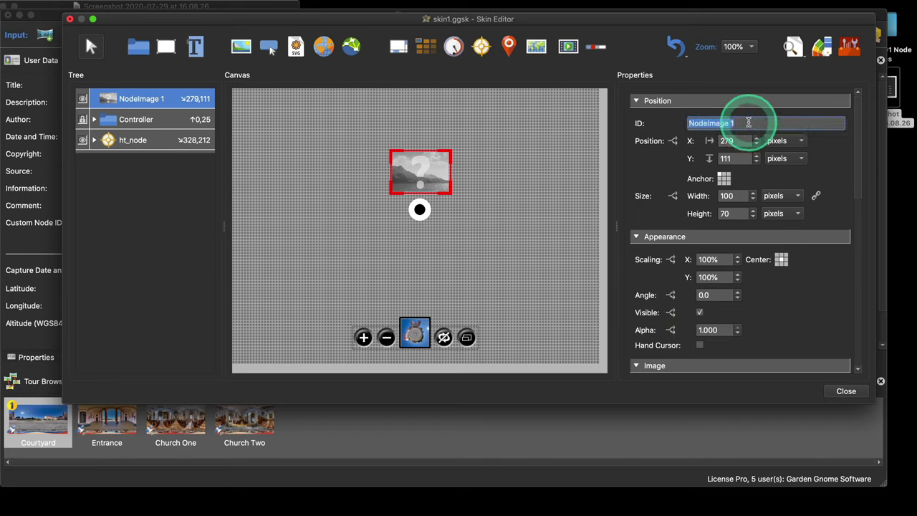
{"action": "type", "text": "HT"}
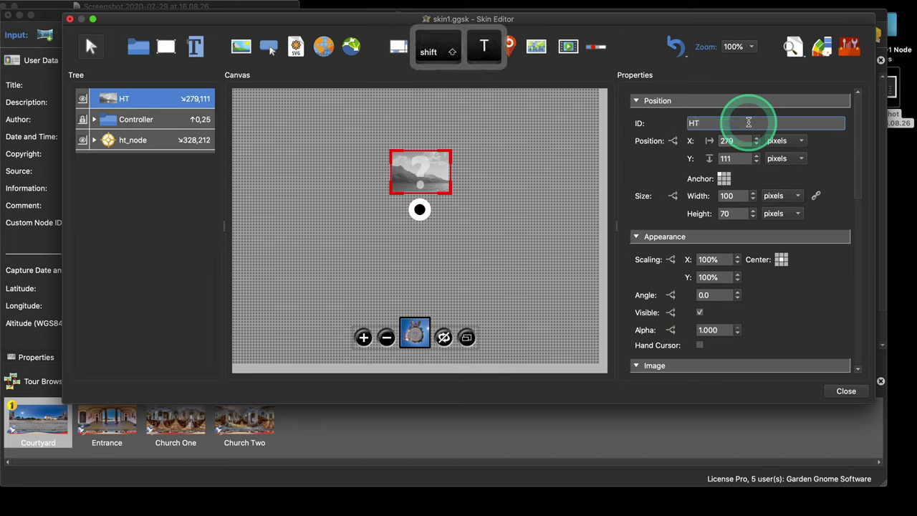
{"action": "type", "text": "Pr"}
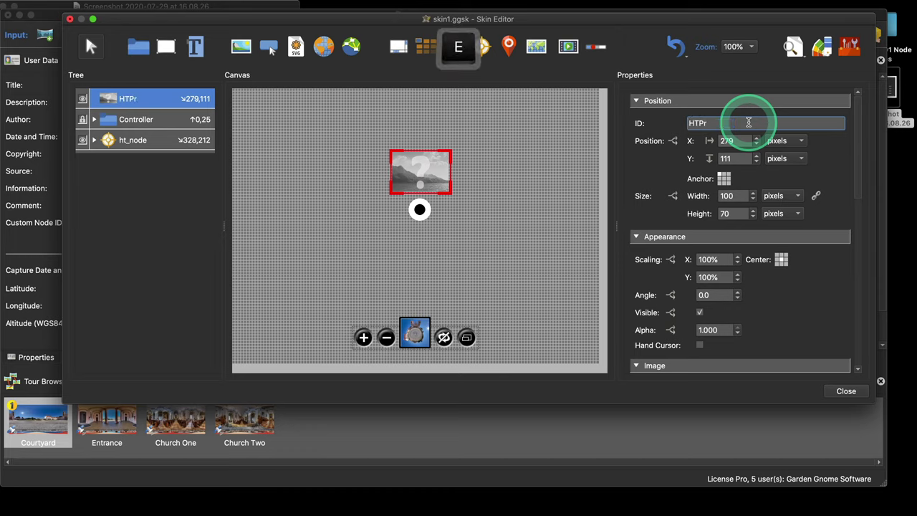
{"action": "type", "text": "ev"}
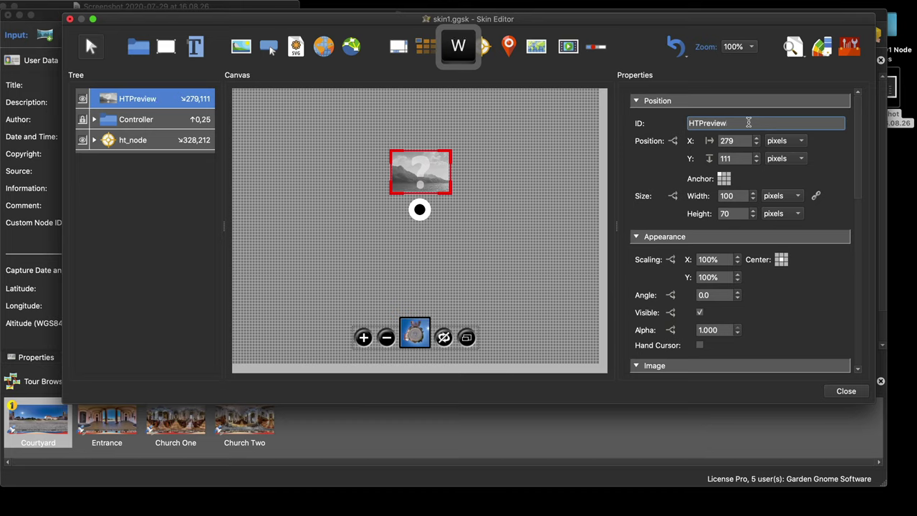
{"action": "type", "text": "iew"}
{"action": "left_click", "coordinate": [748, 122]}
{"action": "type", "text": "Image"}
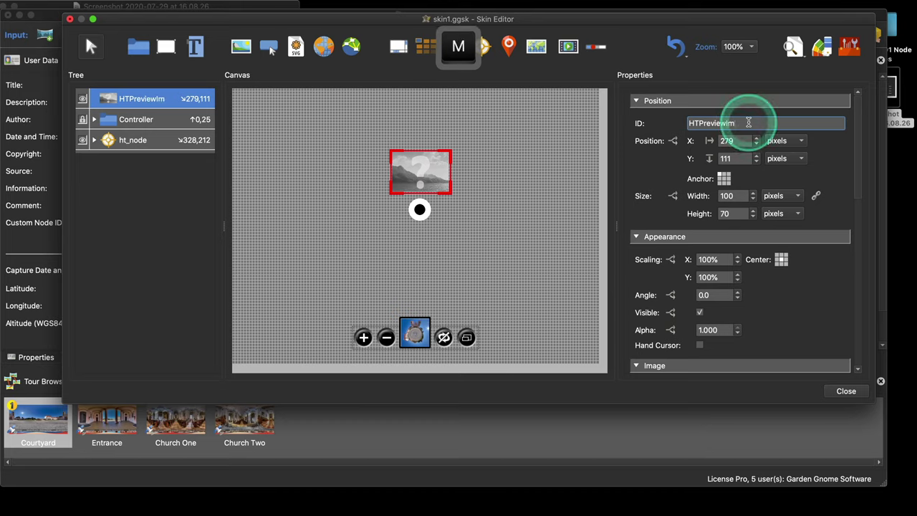
{"action": "left_click", "coordinate": [458, 192]}
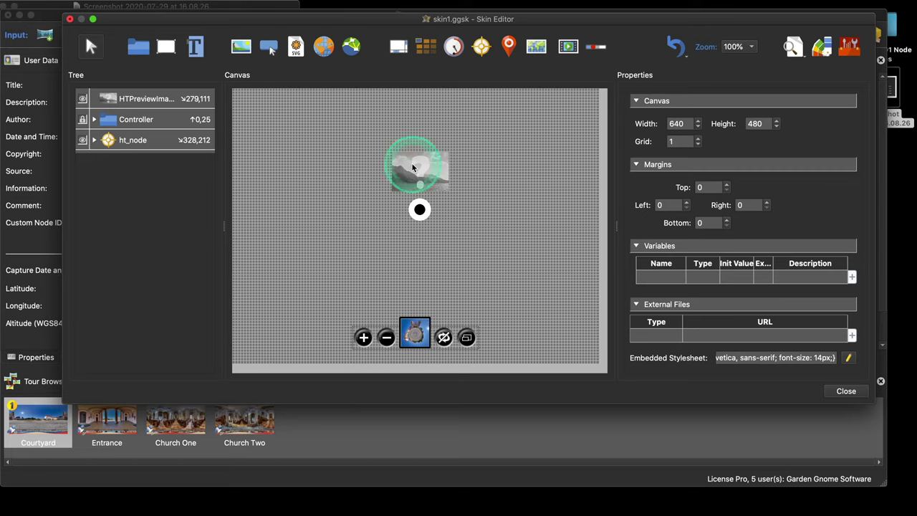
Add a rectangle to the canvas beside the node image and size it to 100 by 70 pixels
{"action": "left_click", "coordinate": [169, 50]}
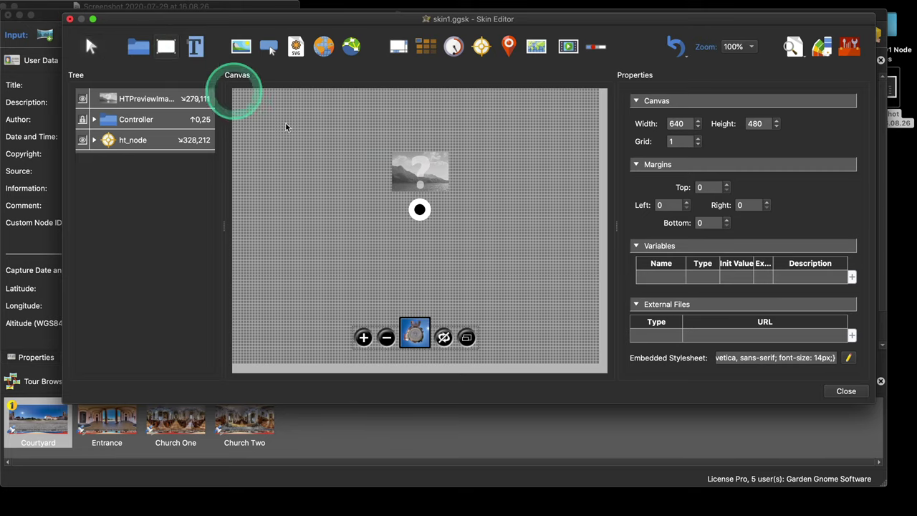
{"action": "left_click", "coordinate": [326, 141]}
{"action": "left_click_drag", "start_coordinate": [338, 150], "coordinate": [313, 147]}
{"action": "double_click", "coordinate": [730, 195]}
{"action": "type", "text": "100"}
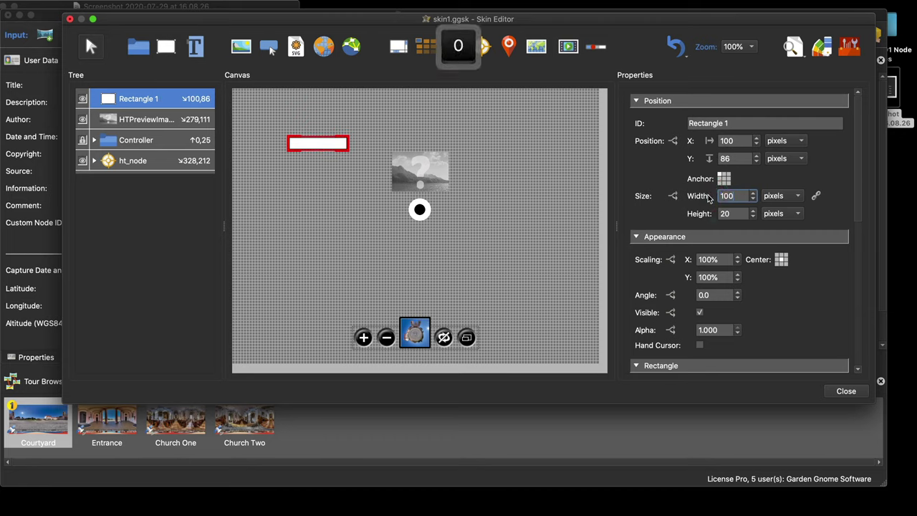
{"action": "key", "text": "Tab"}
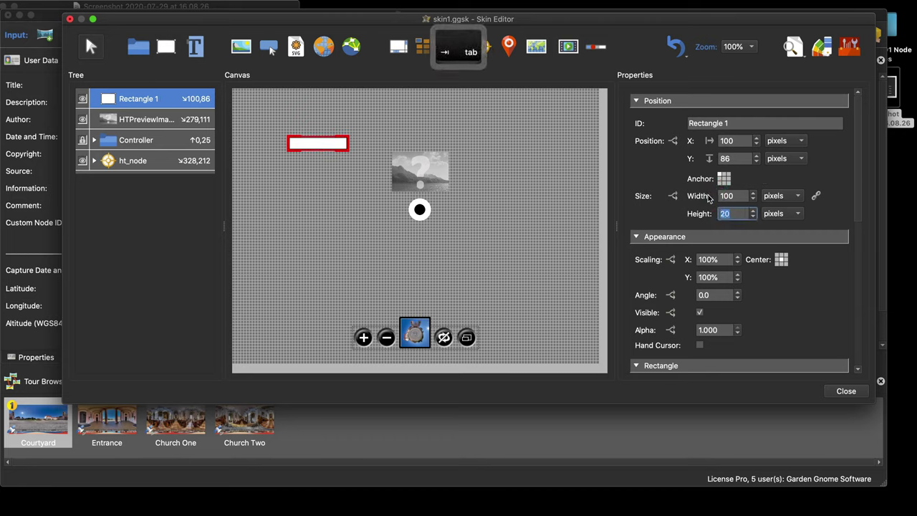
{"action": "type", "text": "70"}
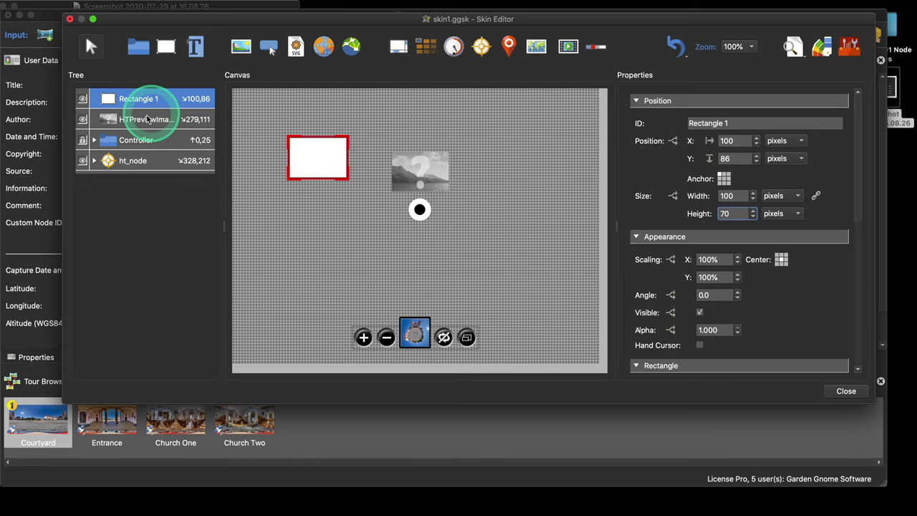
Nest HTPreviewImage inside the rectangle, anchored at the center with X and Y set to 0
{"action": "left_click_drag", "start_coordinate": [138, 121], "coordinate": [136, 103]}
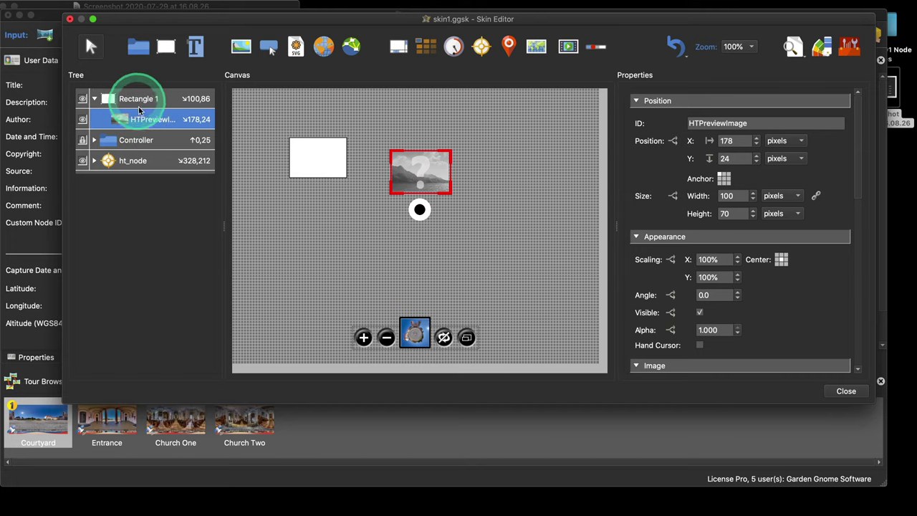
{"action": "left_click", "coordinate": [725, 180]}
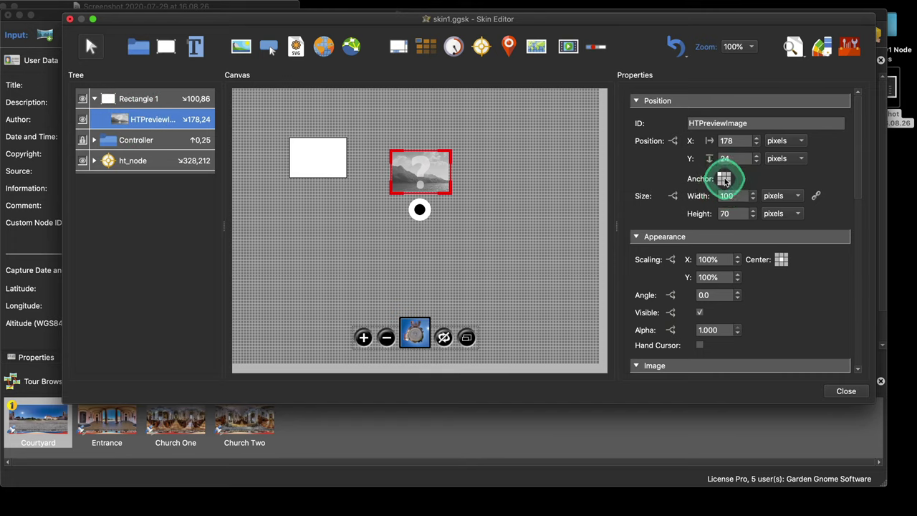
{"action": "double_click", "coordinate": [727, 141]}
{"action": "type", "text": "0"}
{"action": "double_click", "coordinate": [734, 158]}
{"action": "type", "text": "0"}
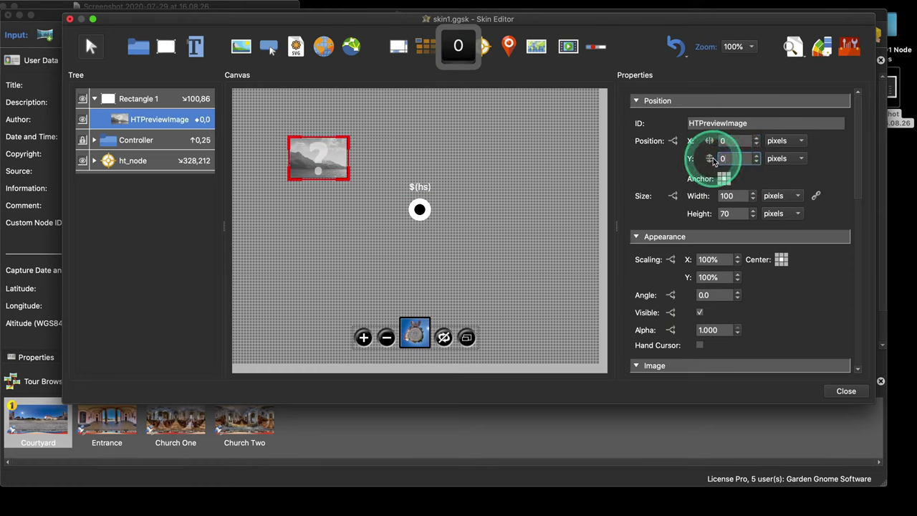
Change the rectangle's ID to HTPreview
{"action": "left_click", "coordinate": [140, 99]}
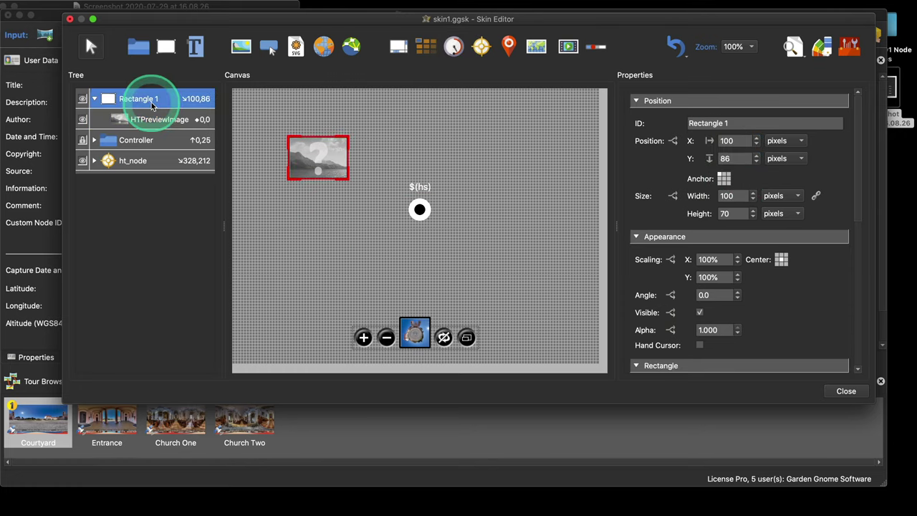
{"action": "left_click_drag", "start_coordinate": [718, 124], "coordinate": [664, 124]}
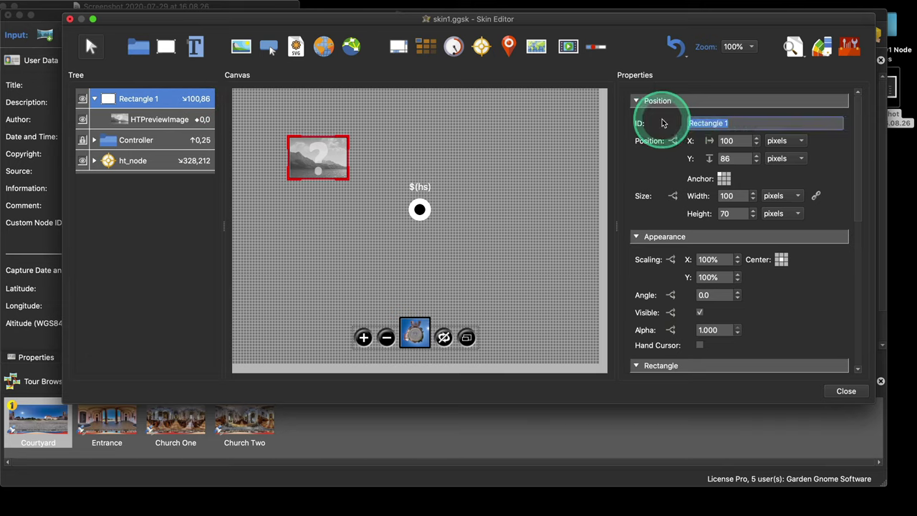
{"action": "type", "text": "HT"}
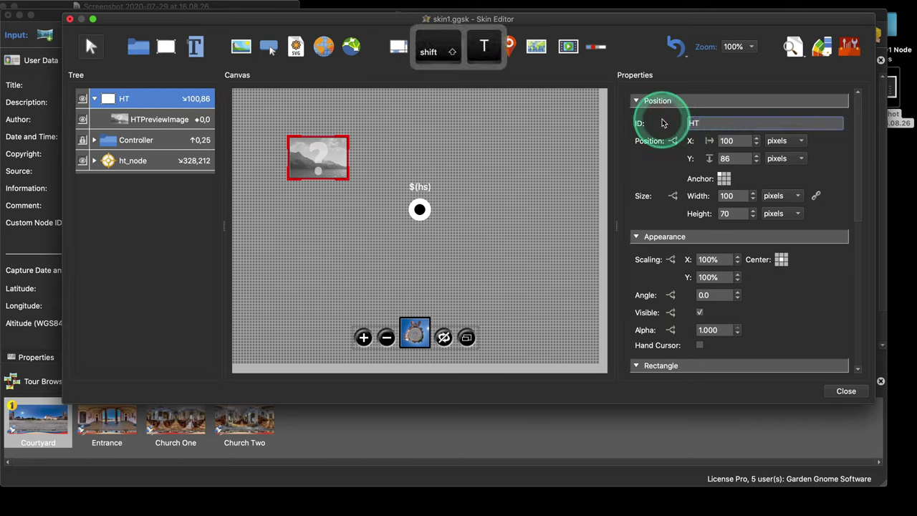
{"action": "type", "text": "Previ"}
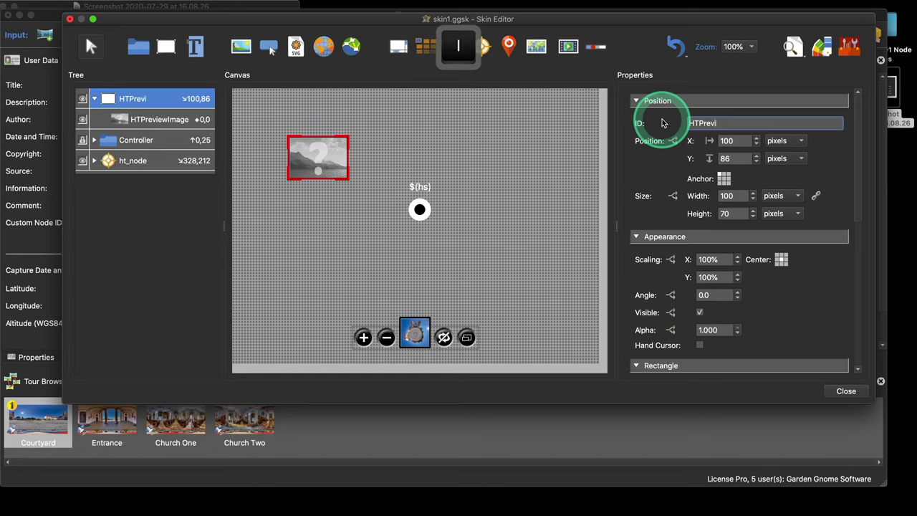
{"action": "type", "text": "ew"}
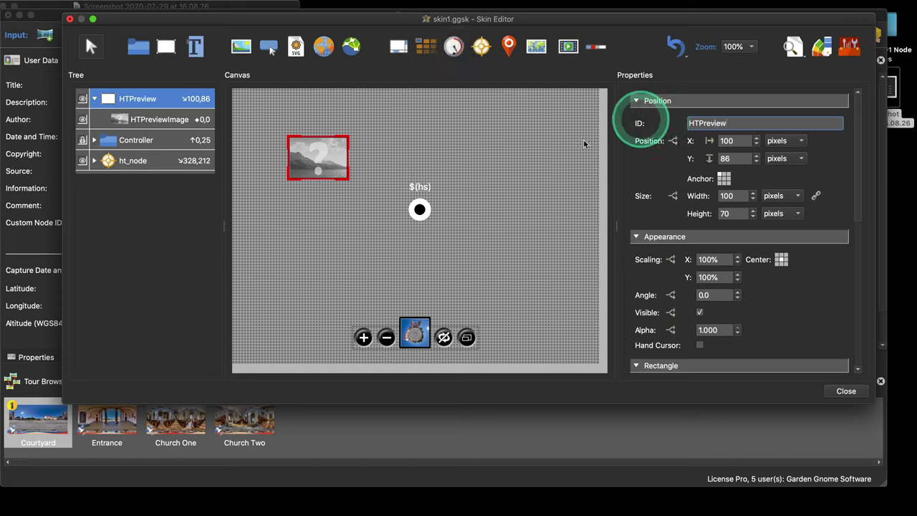
Set the border width of the HTPreview rectangle to 3
{"action": "scroll", "coordinate": [812, 327], "scroll_direction": "down", "scroll_amount": 3}
{"action": "scroll", "coordinate": [811, 327], "scroll_direction": "down", "scroll_amount": 5}
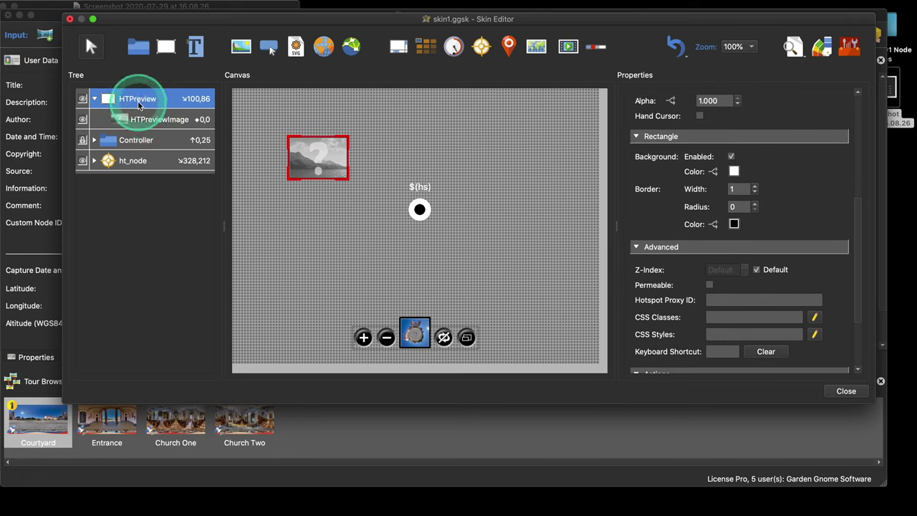
{"action": "left_click", "coordinate": [128, 99]}
{"action": "scroll", "coordinate": [790, 284], "scroll_direction": "down", "scroll_amount": 5}
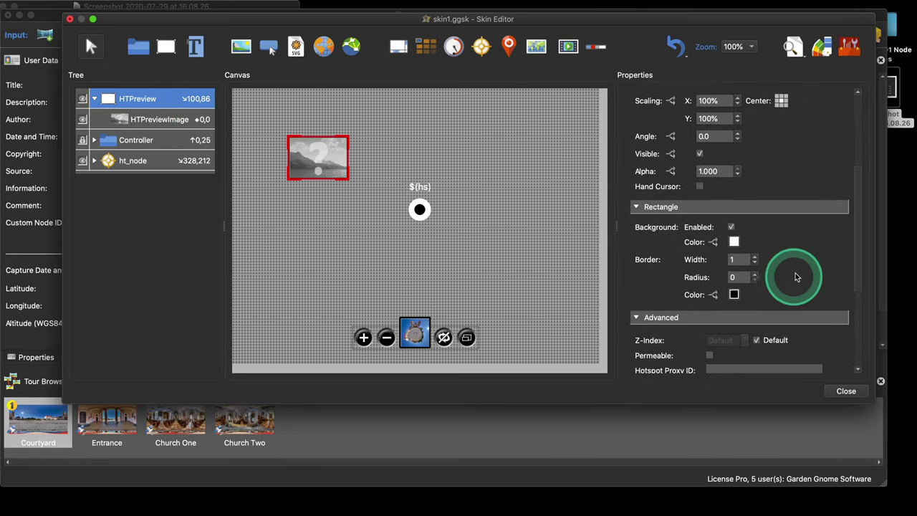
{"action": "left_click", "coordinate": [755, 256]}
{"action": "left_click", "coordinate": [755, 257]}
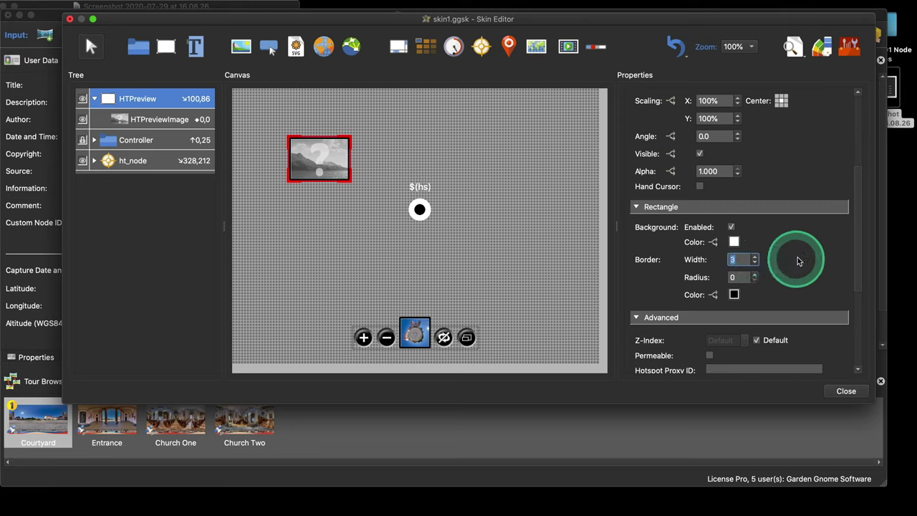
Set the HTPreview rectangle's border color to the green custom color #00dd58
{"action": "scroll", "coordinate": [799, 261], "scroll_direction": "down", "scroll_amount": 3}
{"action": "scroll", "coordinate": [799, 261], "scroll_direction": "down", "scroll_amount": 1}
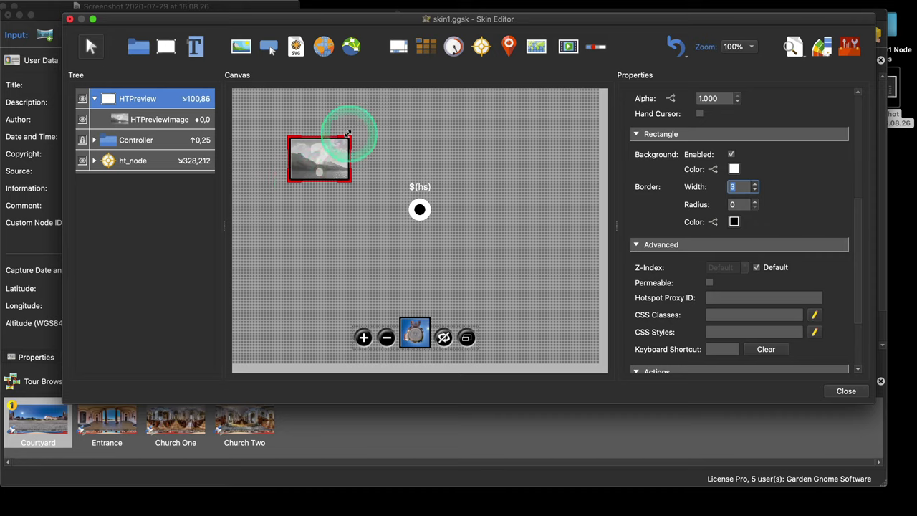
{"action": "scroll", "coordinate": [814, 192], "scroll_direction": "up", "scroll_amount": 2}
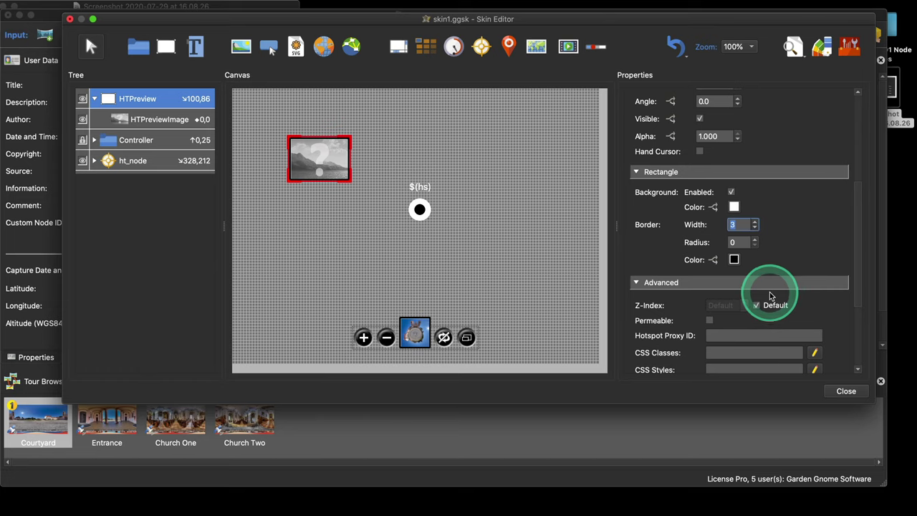
{"action": "left_click", "coordinate": [734, 259]}
{"action": "left_click", "coordinate": [322, 268]}
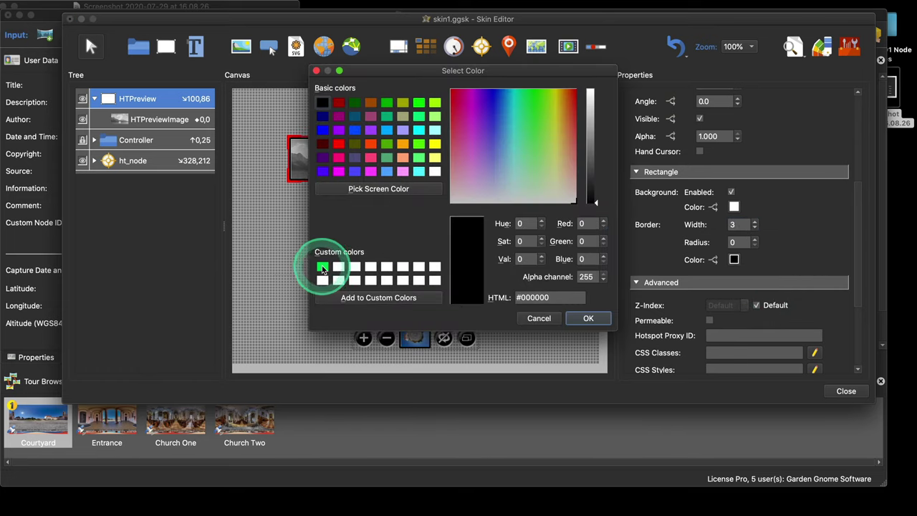
{"action": "left_click", "coordinate": [323, 268]}
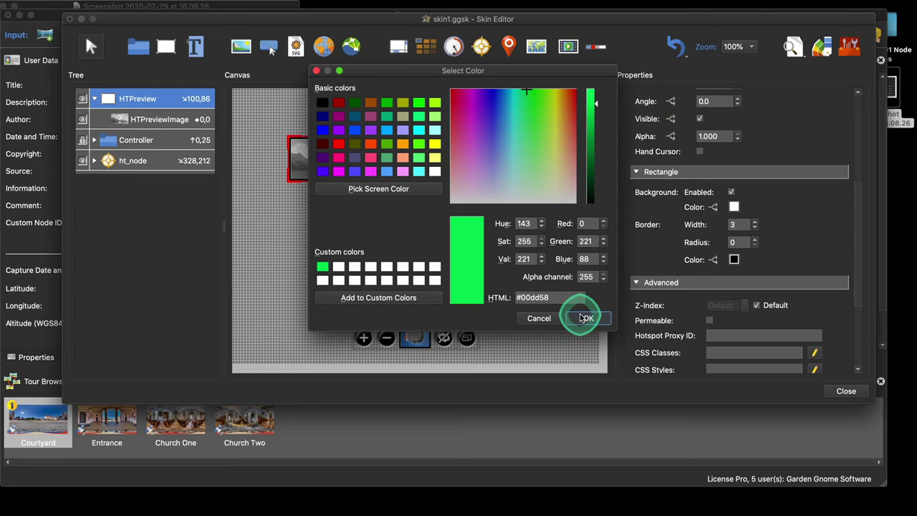
{"action": "left_click", "coordinate": [588, 318]}
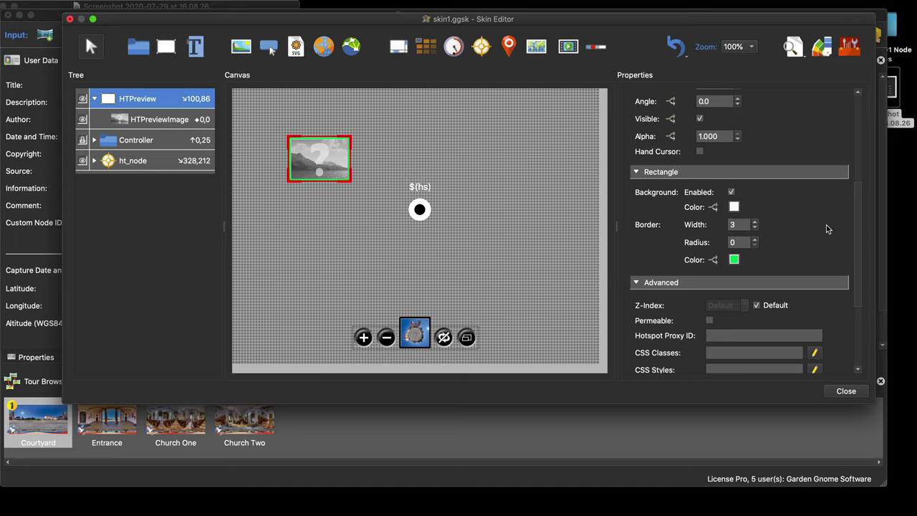
Nest the HTPreview rectangle, with its image, inside the ht_node hotspot template
{"action": "left_click", "coordinate": [94, 99]}
{"action": "mouse_move", "coordinate": [97, 102]}
{"action": "left_mouse_down"}
{"action": "mouse_move", "coordinate": [127, 102]}
{"action": "mouse_move", "coordinate": [139, 89]}
{"action": "mouse_move", "coordinate": [127, 117]}
{"action": "mouse_move", "coordinate": [134, 145]}
{"action": "mouse_move", "coordinate": [93, 120]}
{"action": "left_mouse_up"}
{"action": "left_click", "coordinate": [148, 142]}
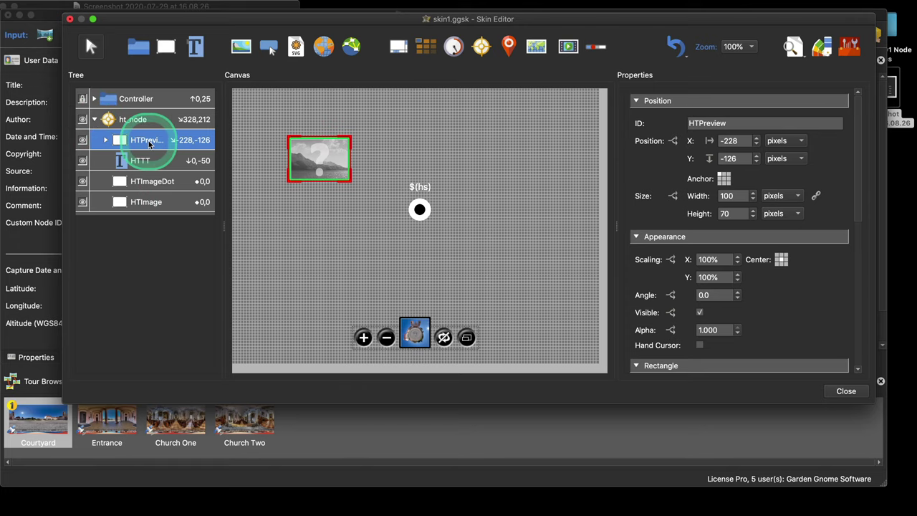
Anchor HTPreview at the bottom center of its parent and set its X and Y positions to 0
{"action": "left_click", "coordinate": [724, 181]}
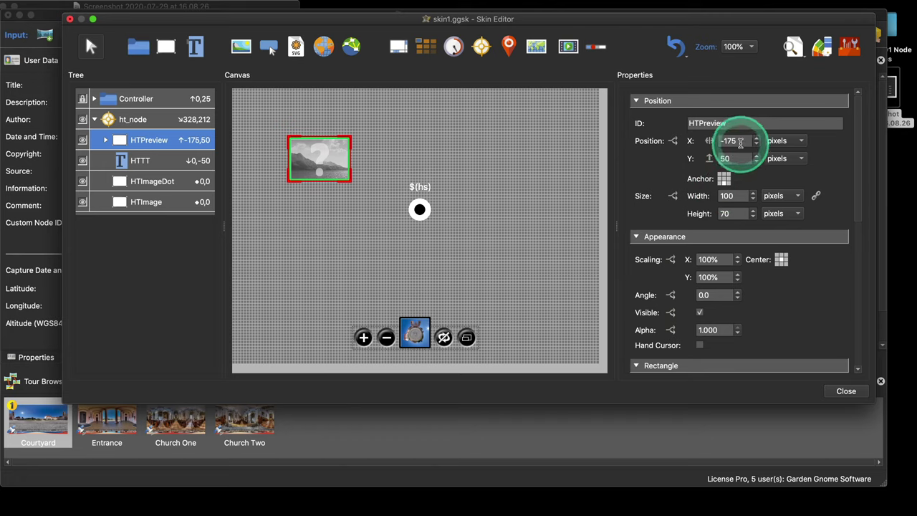
{"action": "left_click", "coordinate": [709, 141]}
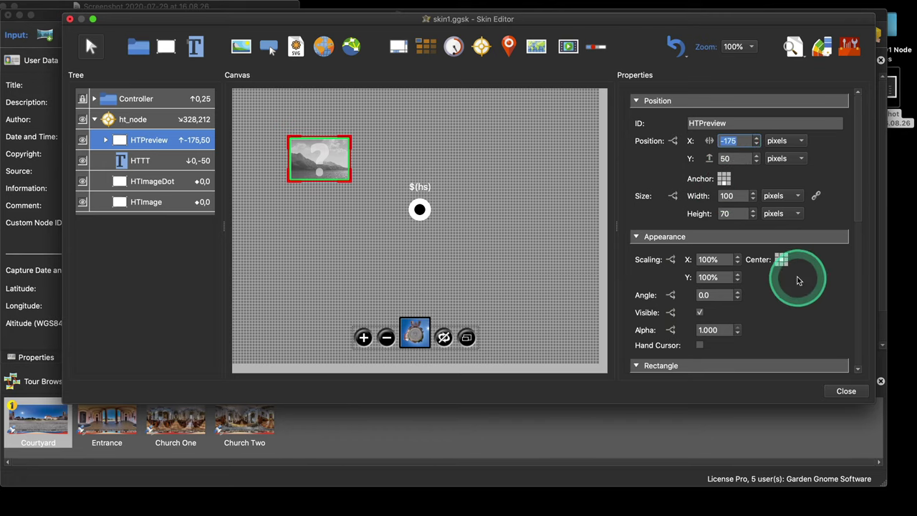
{"action": "type", "text": "0"}
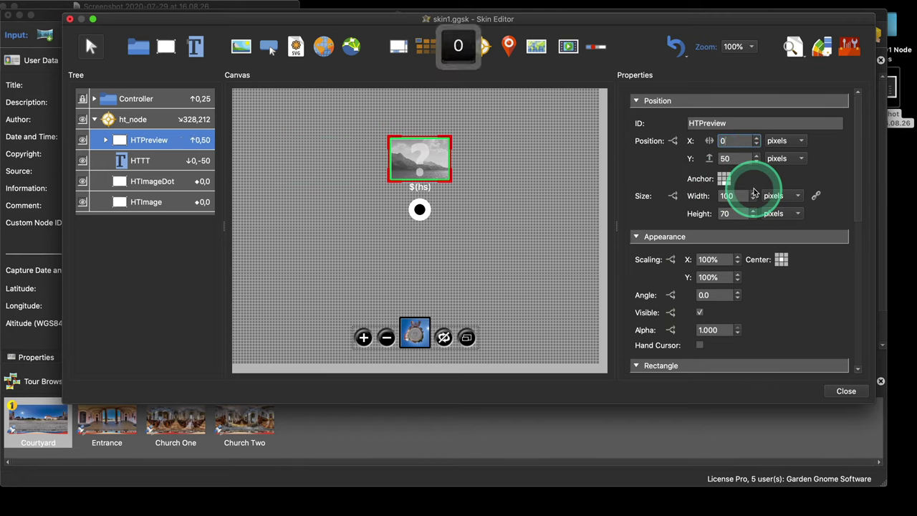
{"action": "key", "text": "Tab"}
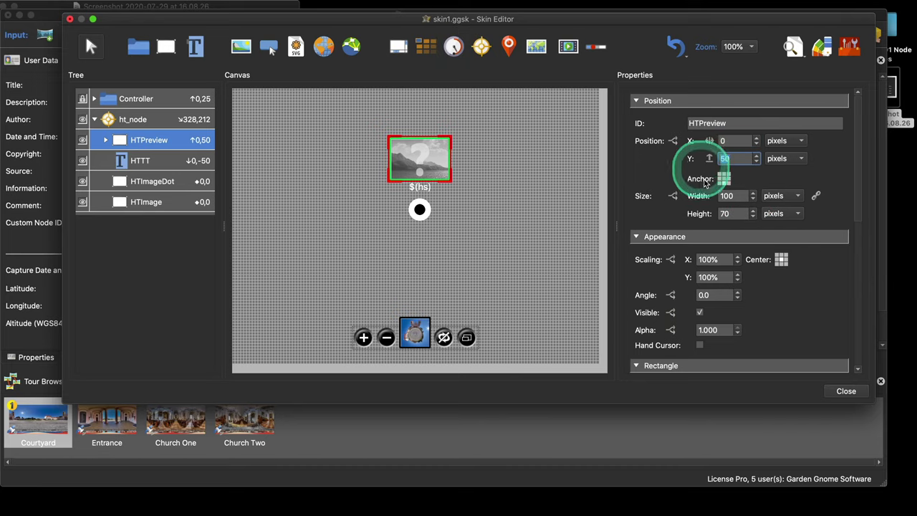
{"action": "type", "text": "0"}
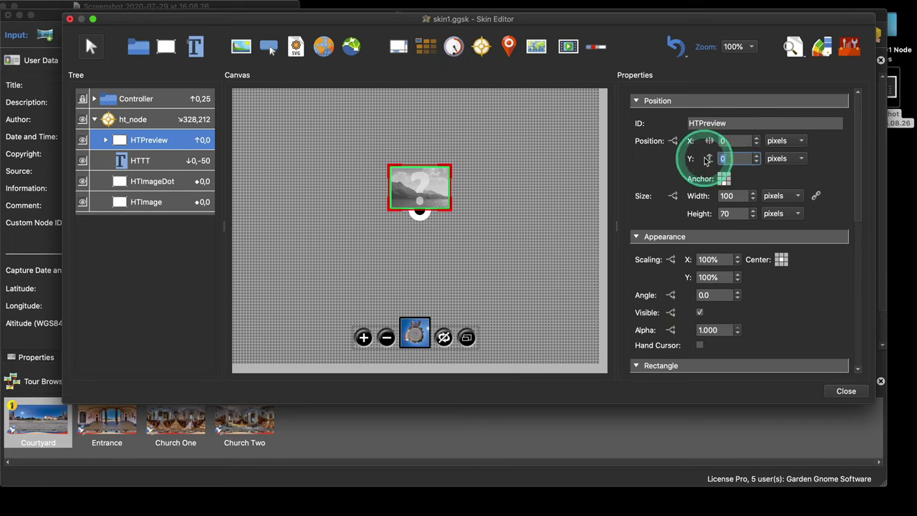
Raise HTPreview above the hotspot icon by setting its Y position to 25 pixels
{"action": "type", "text": "50"}
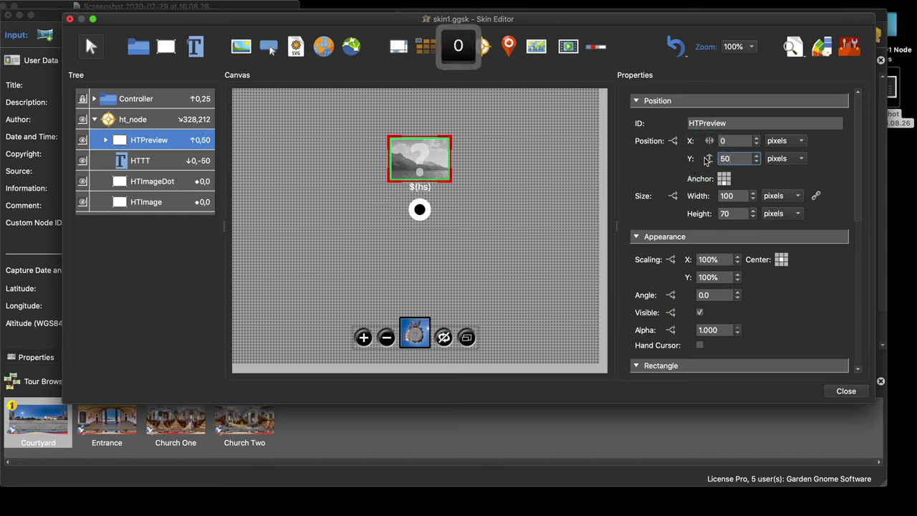
{"action": "left_click", "coordinate": [756, 157]}
{"action": "left_click", "coordinate": [756, 157]}
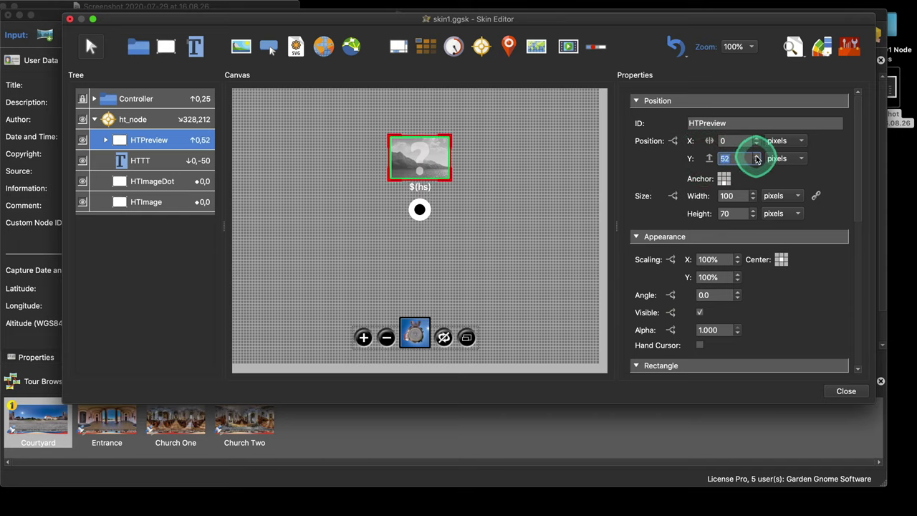
{"action": "left_click", "coordinate": [757, 157]}
{"action": "left_click", "coordinate": [757, 157]}
{"action": "left_click_drag", "start_coordinate": [756, 162], "coordinate": [753, 162]}
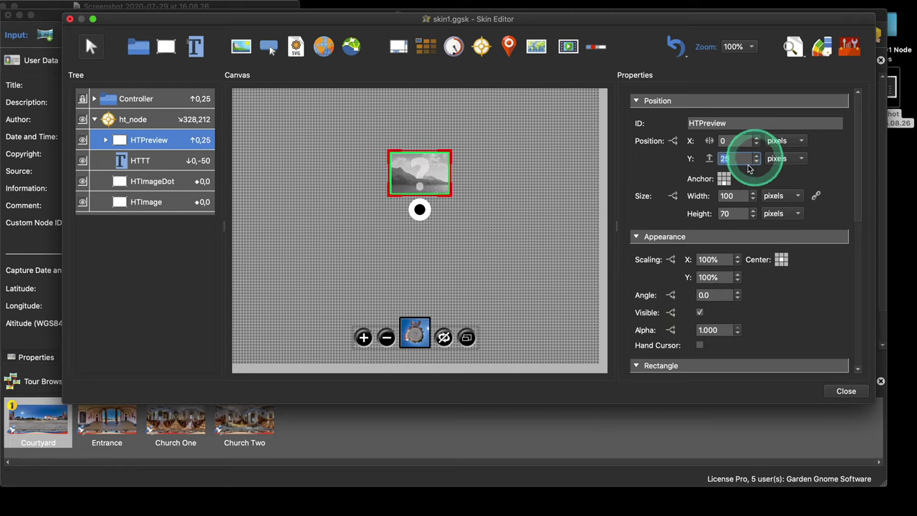
Nest the HTTT text element inside the HTPreview image, after checking the text's visibility logic block
{"action": "left_click", "coordinate": [149, 162]}
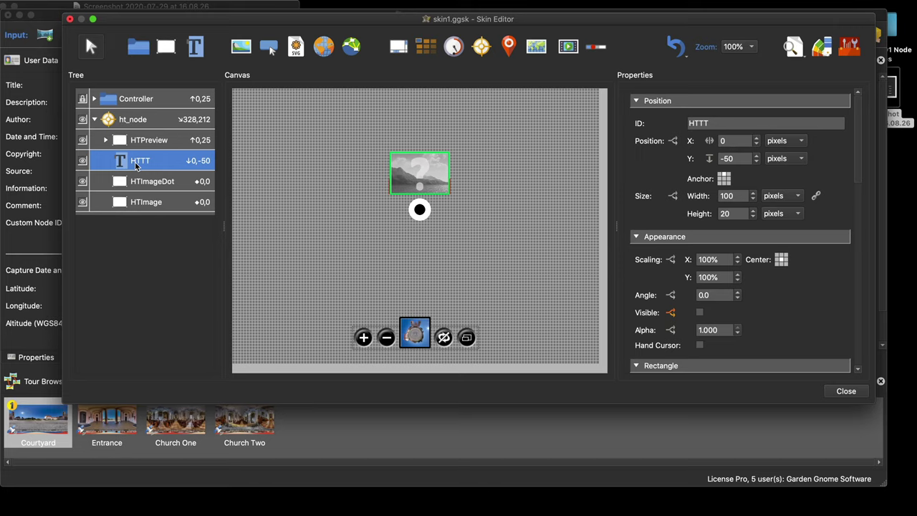
{"action": "scroll", "coordinate": [762, 268], "scroll_direction": "down", "scroll_amount": 3}
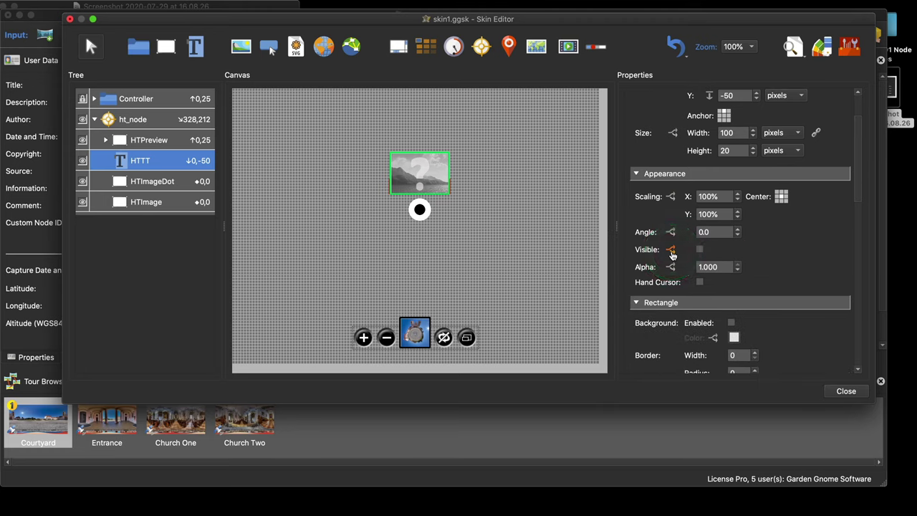
{"action": "left_click", "coordinate": [671, 250]}
{"action": "left_click", "coordinate": [106, 140]}
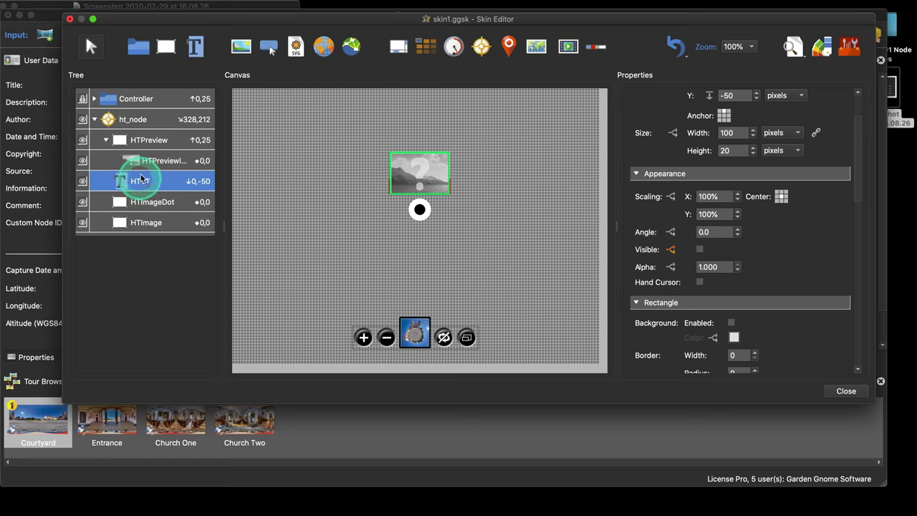
{"action": "left_click_drag", "start_coordinate": [142, 180], "coordinate": [130, 164]}
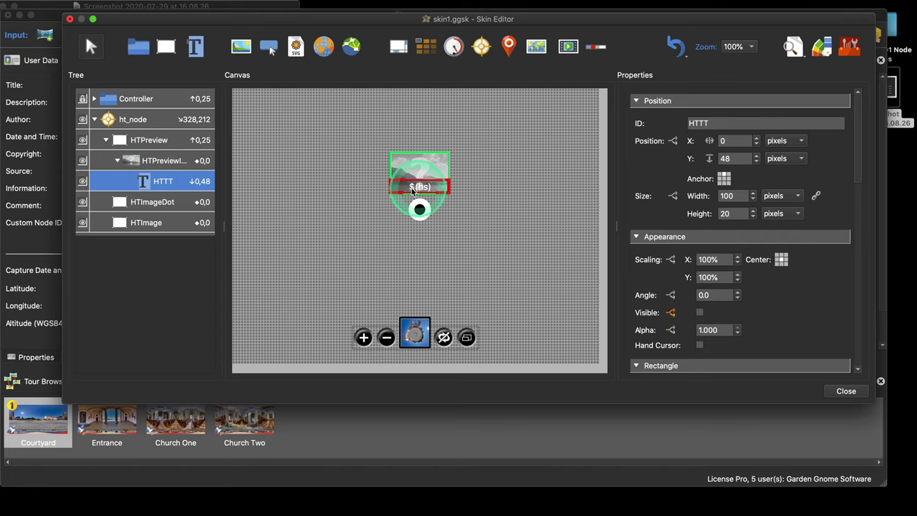
Anchor HTTT at the bottom center of the preview image and set its Y position to 0
{"action": "left_click", "coordinate": [724, 179]}
{"action": "double_click", "coordinate": [727, 158]}
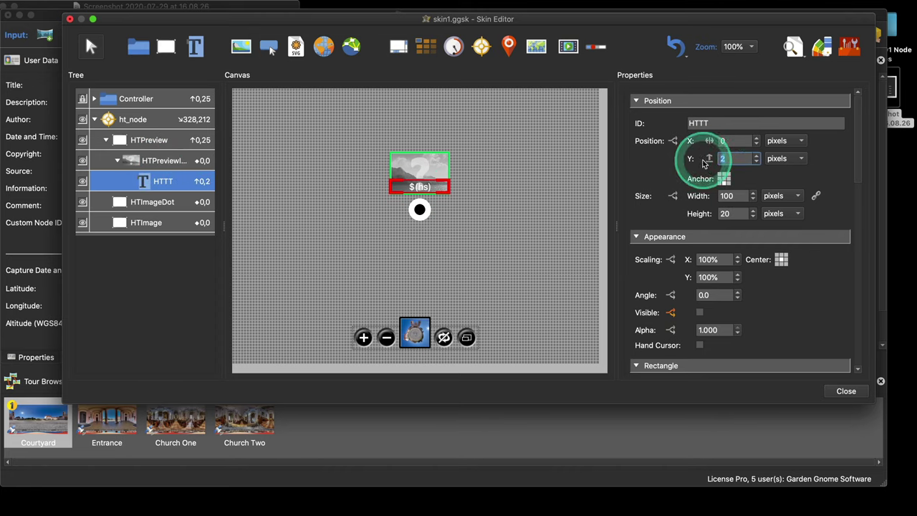
{"action": "type", "text": "0"}
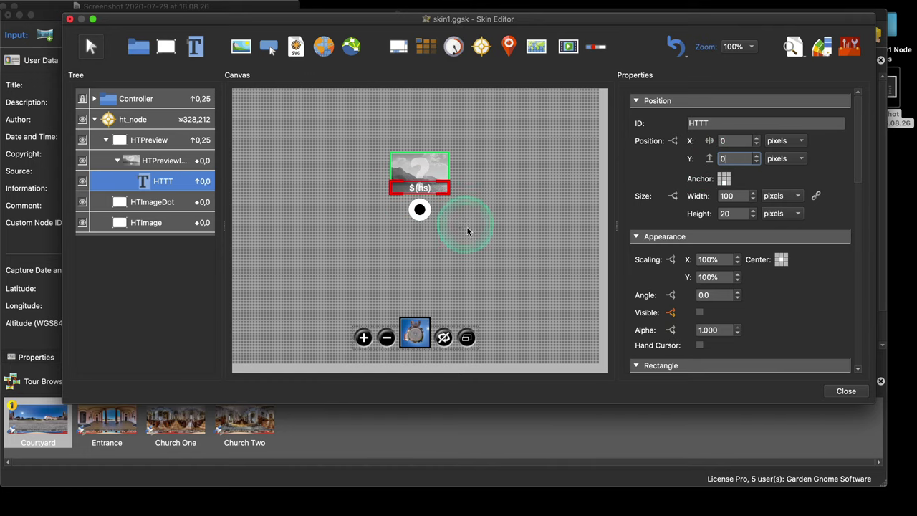
Make HTTT visible by default and delete the logic block controlling its visibility
{"action": "scroll", "coordinate": [753, 308], "scroll_direction": "down", "scroll_amount": 2}
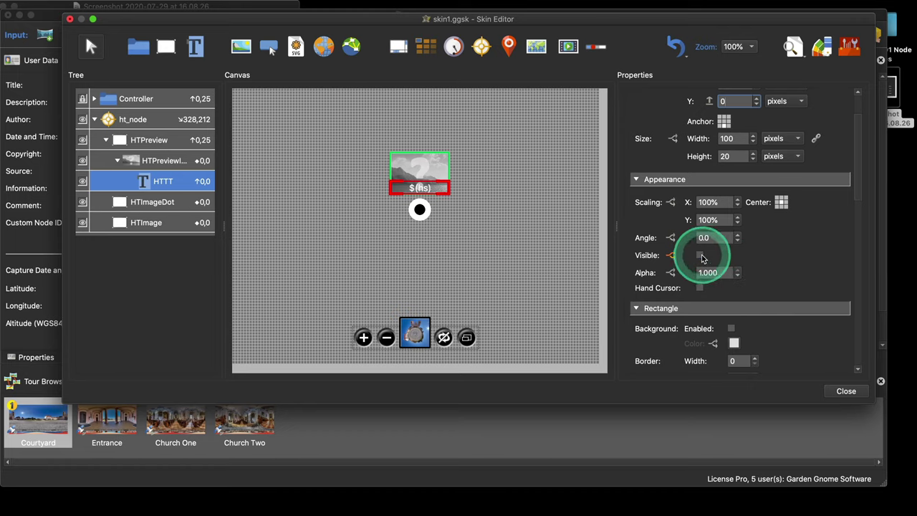
{"action": "left_click", "coordinate": [701, 256]}
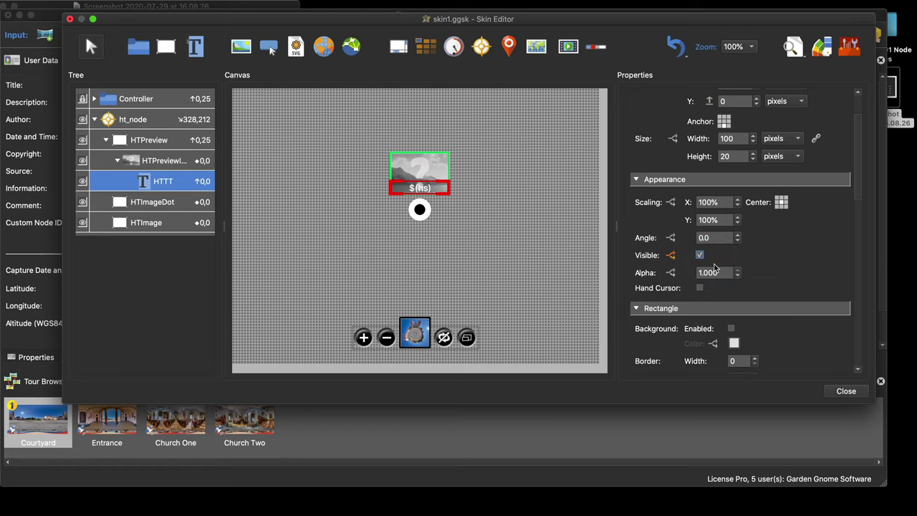
{"action": "left_click", "coordinate": [670, 255]}
{"action": "left_click", "coordinate": [284, 329]}
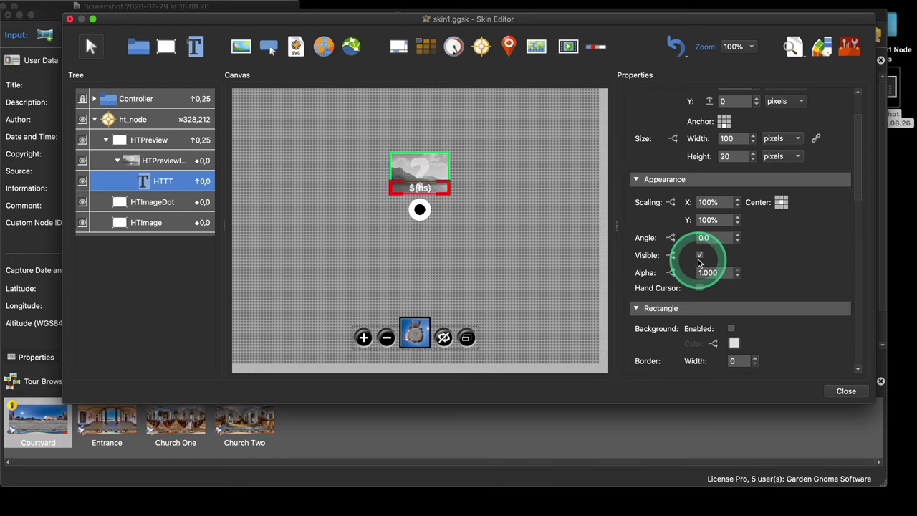
Close the skin with its changes saved, and check the Entrance hotspot's thumbnail in a browser preview of the tour
{"action": "left_click", "coordinate": [842, 391]}
{"action": "left_click", "coordinate": [565, 219]}
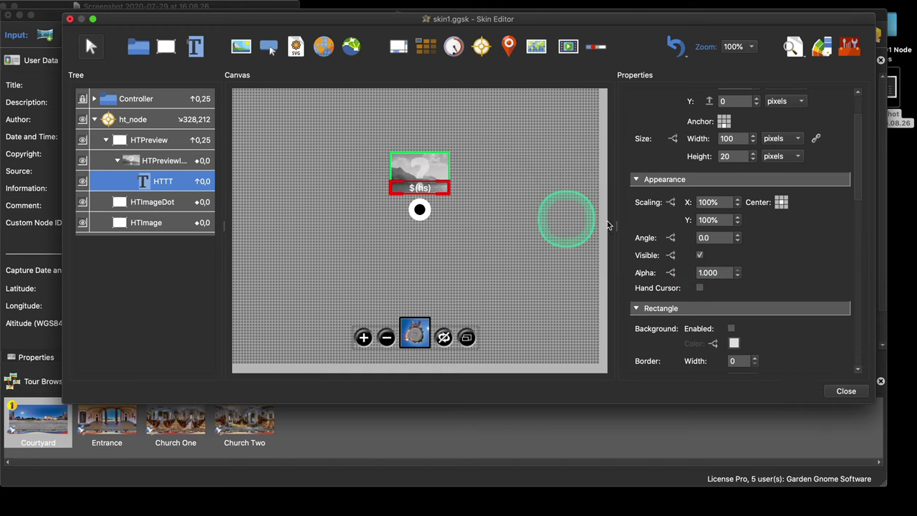
{"action": "left_click", "coordinate": [722, 210]}
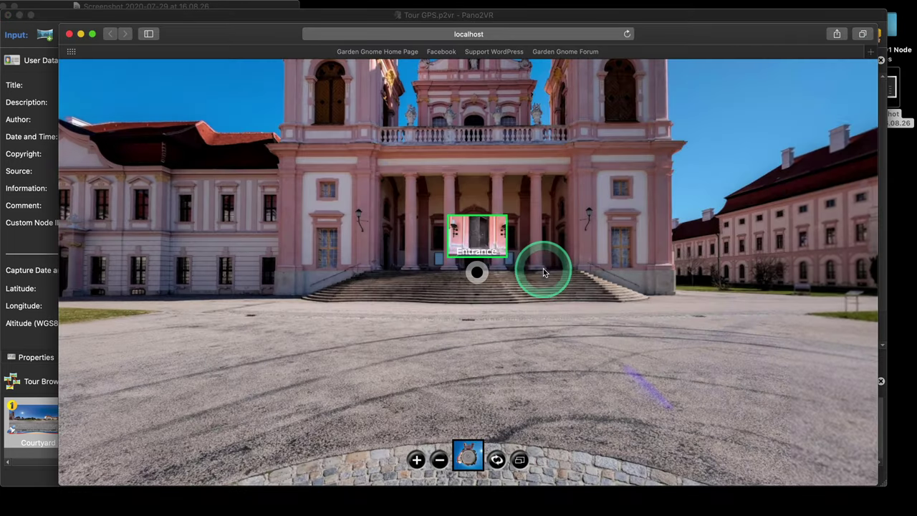
{"action": "left_click_drag", "start_coordinate": [465, 236], "coordinate": [512, 256]}
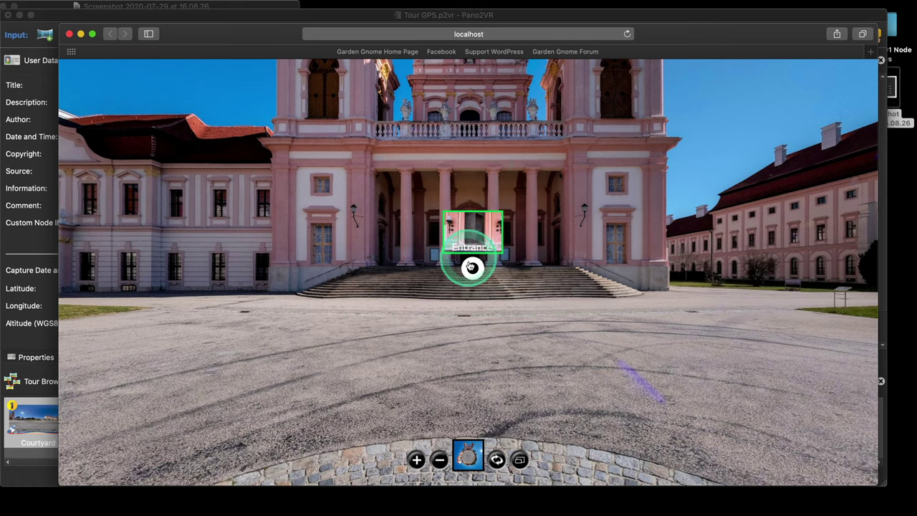
{"action": "left_click", "coordinate": [69, 33]}
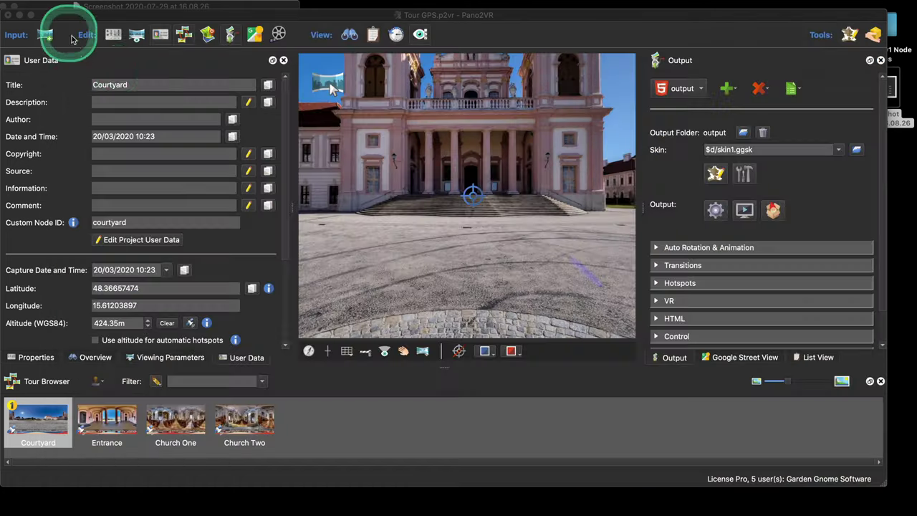
Reopen the skin for editing and make HTPreview invisible by default
{"action": "left_click", "coordinate": [715, 174]}
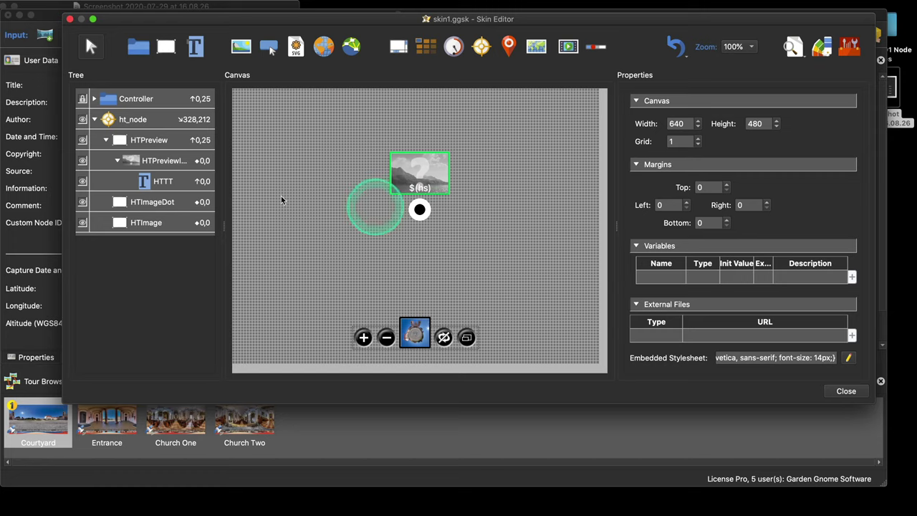
{"action": "left_click", "coordinate": [145, 141]}
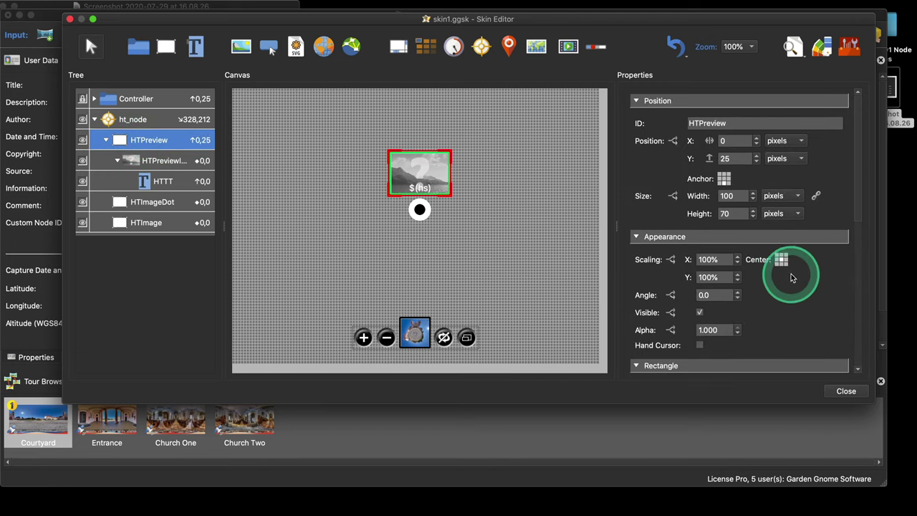
{"action": "scroll", "coordinate": [787, 275], "scroll_direction": "down", "scroll_amount": 3}
{"action": "left_click", "coordinate": [699, 240]}
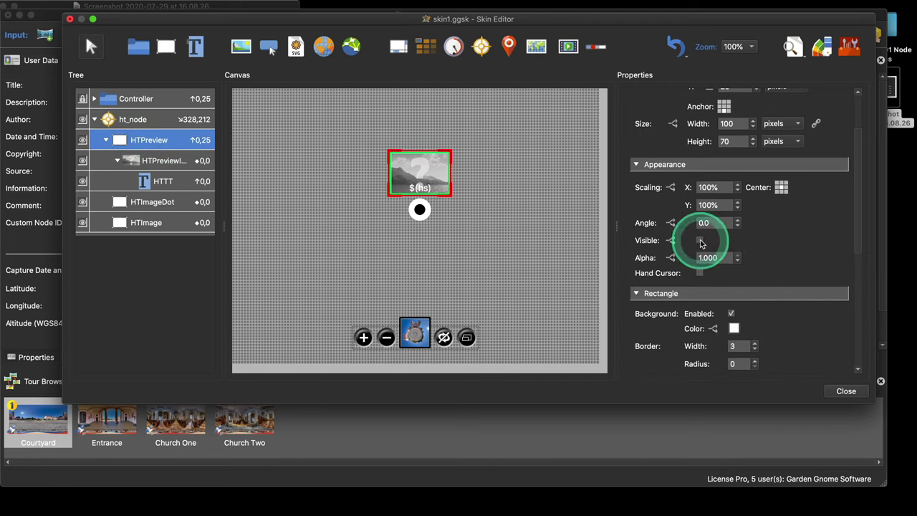
Add a visibility logic block to HTPreview with Mouse Over Parent = true setting Visible to true
{"action": "left_click", "coordinate": [672, 241]}
{"action": "left_click", "coordinate": [344, 128]}
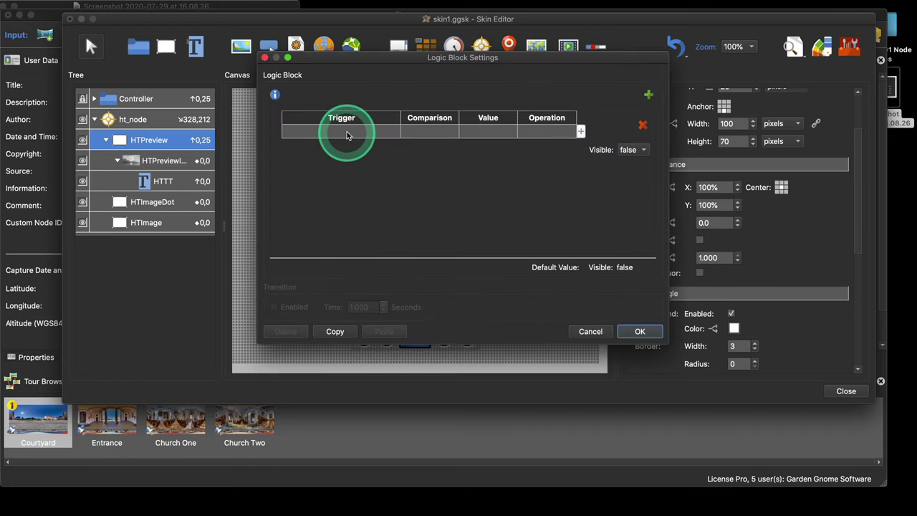
{"action": "left_click", "coordinate": [346, 131]}
{"action": "mouse_move", "coordinate": [344, 146]}
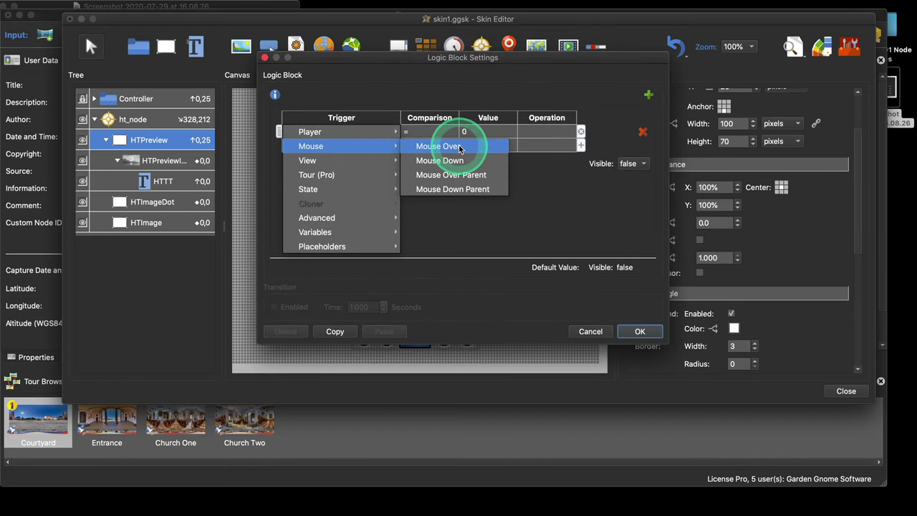
{"action": "left_click", "coordinate": [461, 173]}
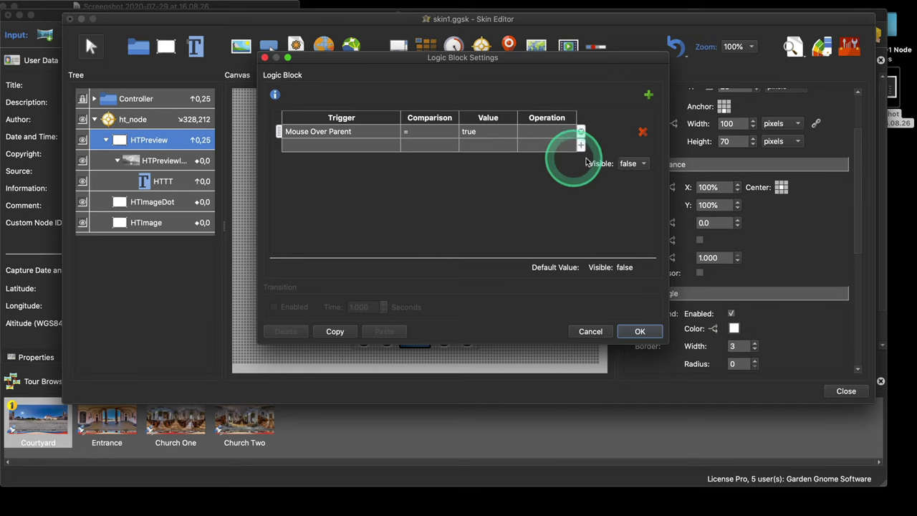
{"action": "left_click", "coordinate": [627, 165]}
{"action": "left_click", "coordinate": [631, 156]}
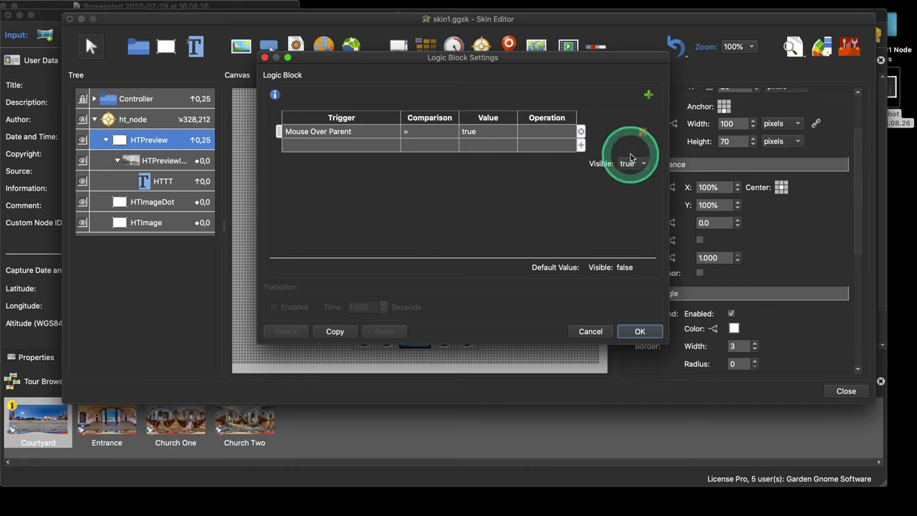
{"action": "left_click", "coordinate": [639, 331]}
Save and close the skin, and test the hover thumbnails in the browser by visiting the Entrance node and returning to Courtyard
{"action": "left_click", "coordinate": [842, 390]}
{"action": "left_click", "coordinate": [546, 226]}
{"action": "left_click", "coordinate": [710, 209]}
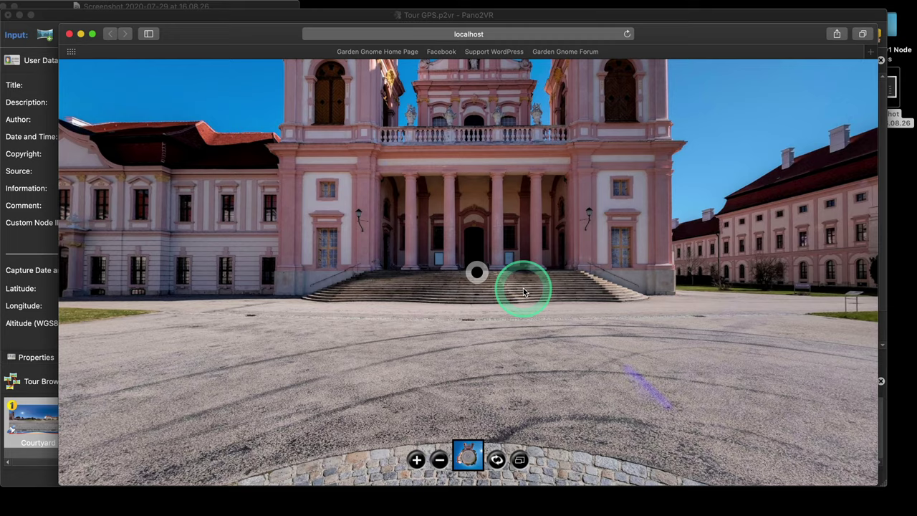
{"action": "left_click", "coordinate": [476, 277]}
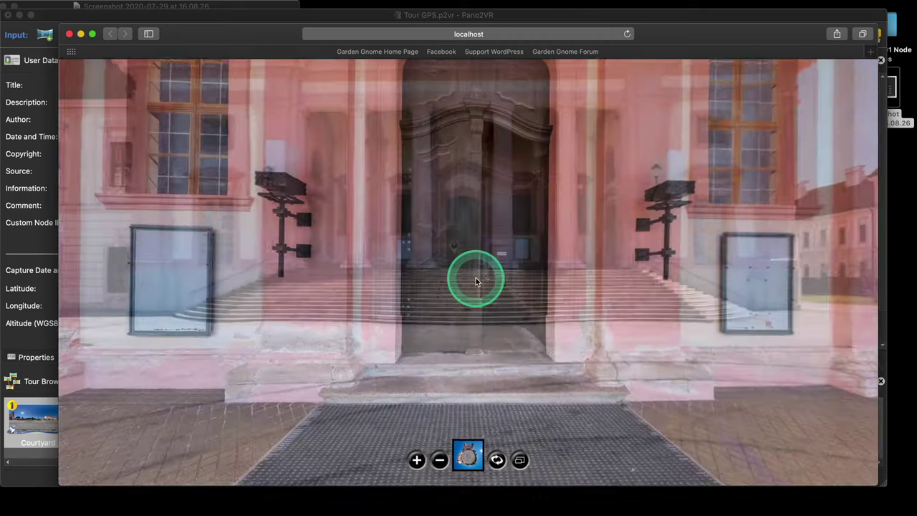
{"action": "left_click_drag", "start_coordinate": [476, 277], "coordinate": [410, 284]}
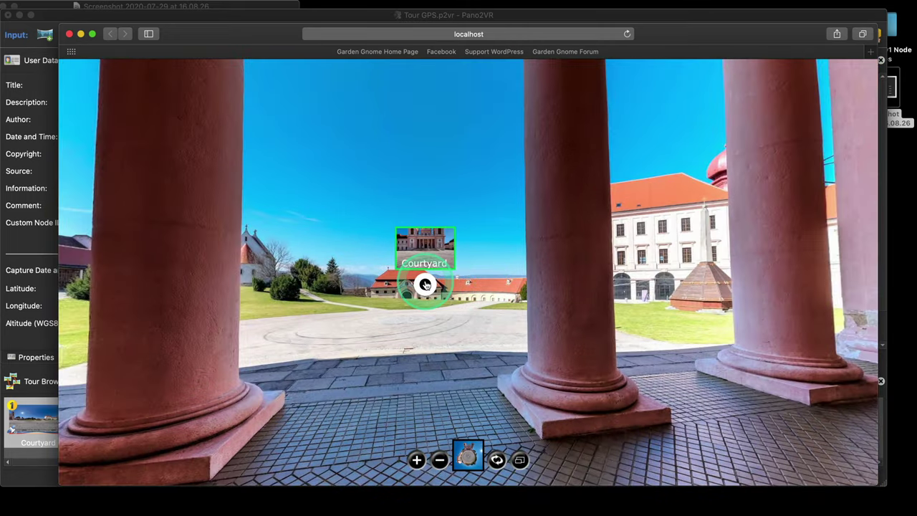
{"action": "left_click", "coordinate": [426, 281]}
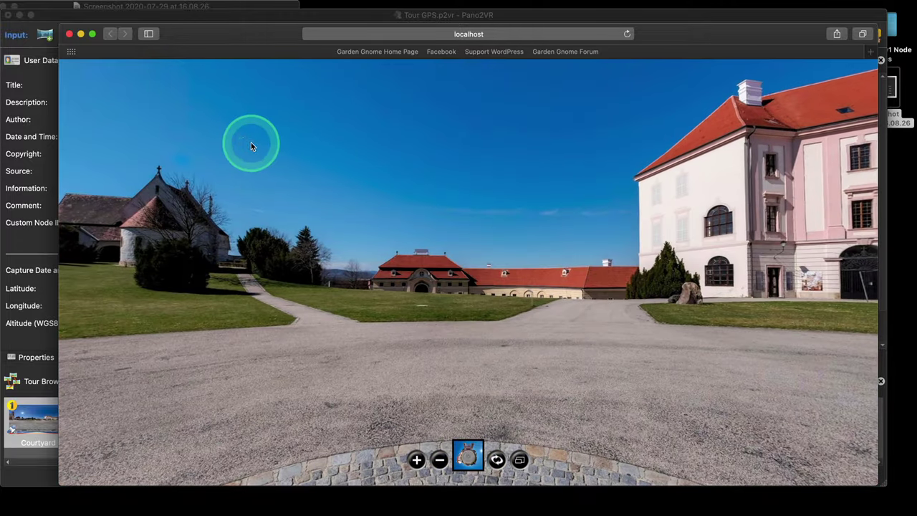
{"action": "left_click", "coordinate": [69, 34]}
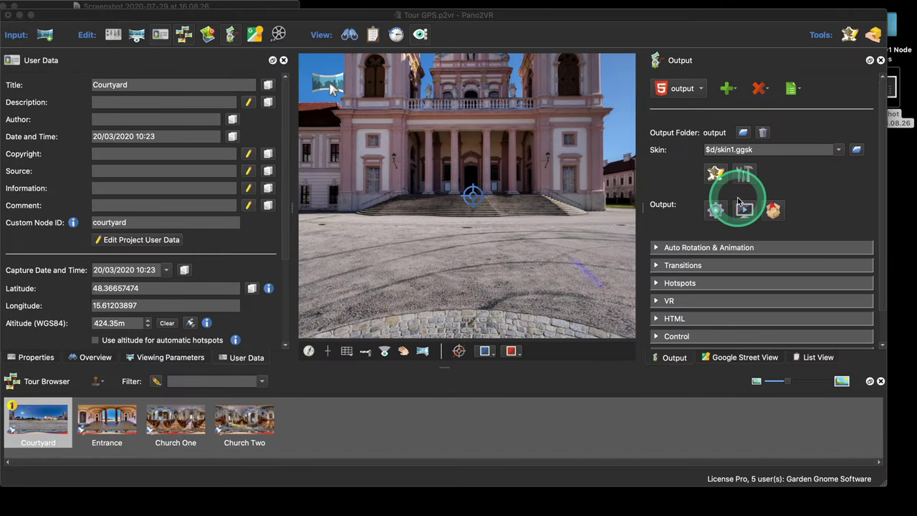
Reopen the skin and enable a background on HTTT in the green custom color #00dd58
{"action": "left_click", "coordinate": [715, 174]}
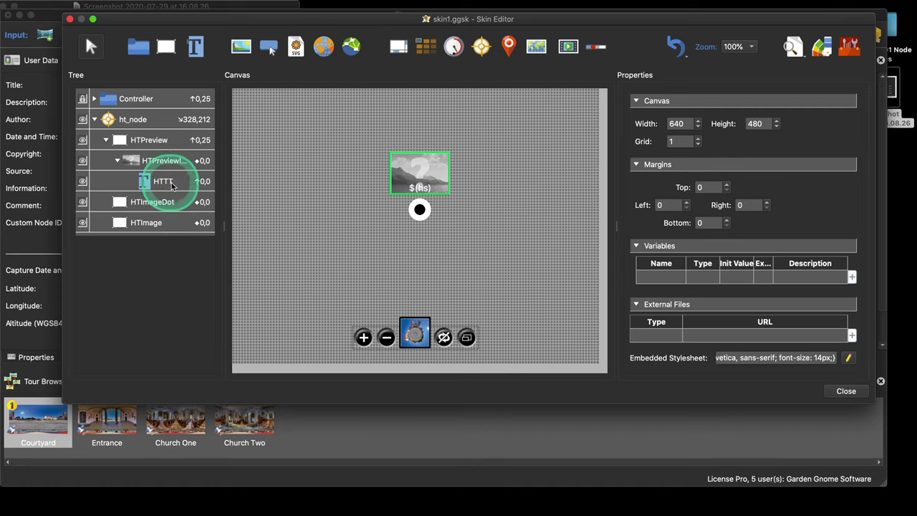
{"action": "left_click", "coordinate": [165, 181]}
{"action": "scroll", "coordinate": [800, 286], "scroll_direction": "down", "scroll_amount": 3}
{"action": "scroll", "coordinate": [800, 287], "scroll_direction": "down", "scroll_amount": 3}
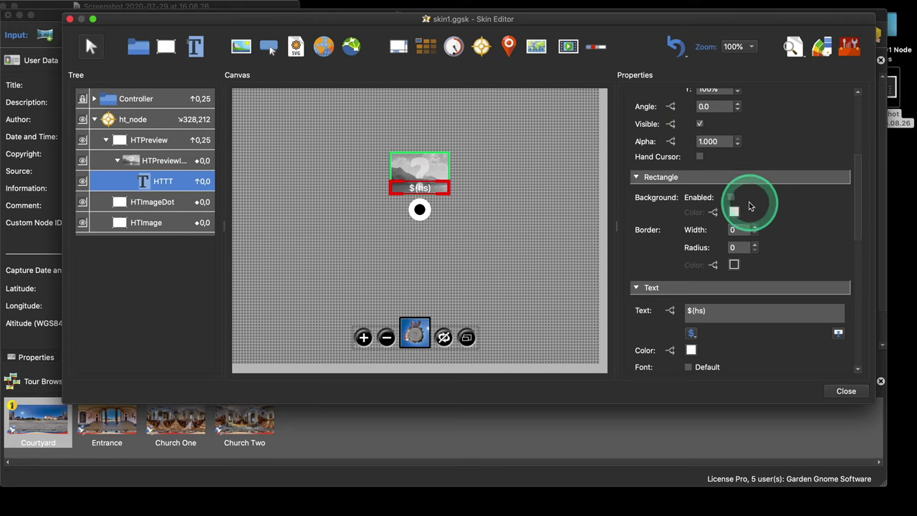
{"action": "left_click", "coordinate": [731, 197]}
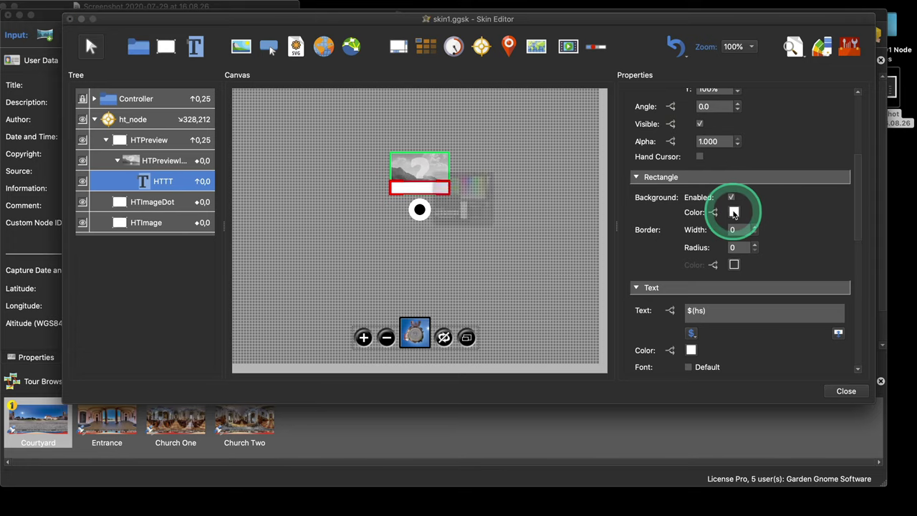
{"action": "left_click", "coordinate": [734, 212]}
{"action": "left_click", "coordinate": [323, 267]}
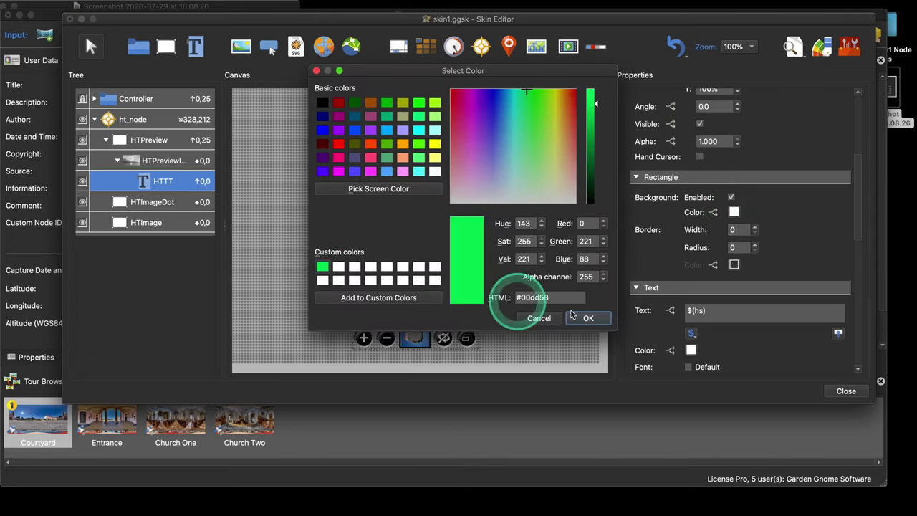
{"action": "left_click", "coordinate": [588, 318]}
{"action": "scroll", "coordinate": [792, 230], "scroll_direction": "down", "scroll_amount": 2}
{"action": "scroll", "coordinate": [791, 230], "scroll_direction": "down", "scroll_amount": 2}
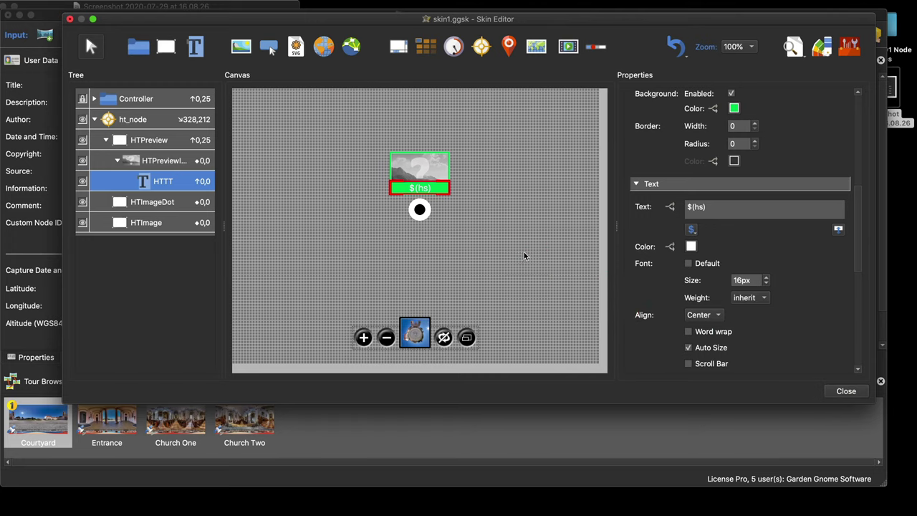
Open the skin's live preview and reposition its window over the canvas
{"action": "left_click", "coordinate": [793, 48]}
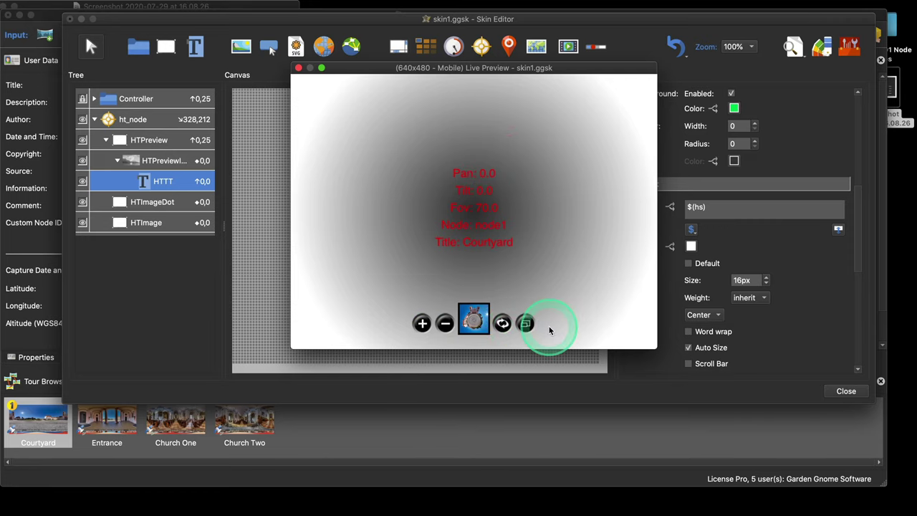
{"action": "left_click_drag", "start_coordinate": [589, 70], "coordinate": [562, 82]}
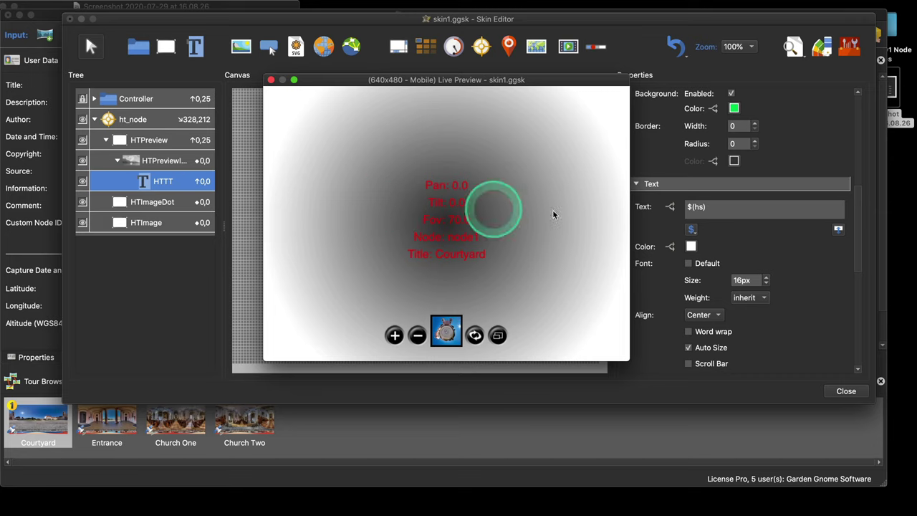
Close the live preview, save and close the skin, and generate the tour output for viewing in the browser
{"action": "left_click", "coordinate": [272, 80]}
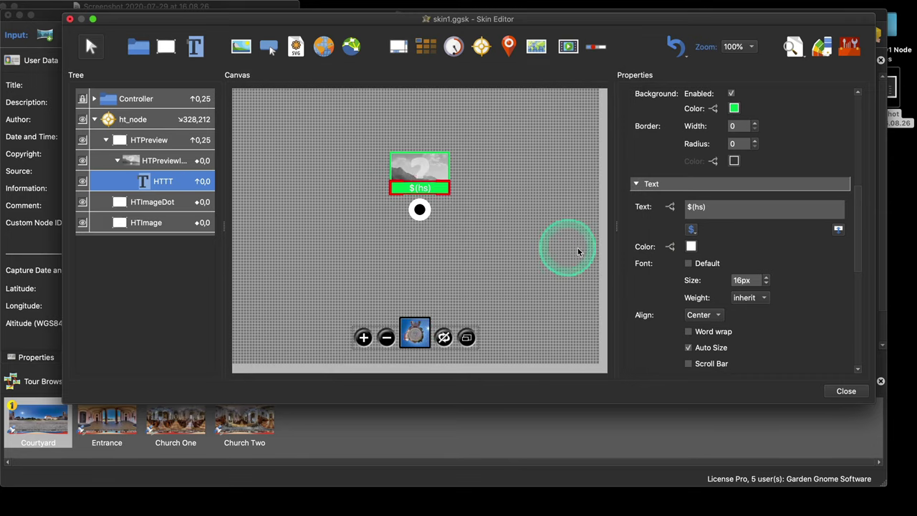
{"action": "left_click", "coordinate": [846, 390]}
{"action": "left_click", "coordinate": [547, 278]}
{"action": "left_click", "coordinate": [717, 208]}
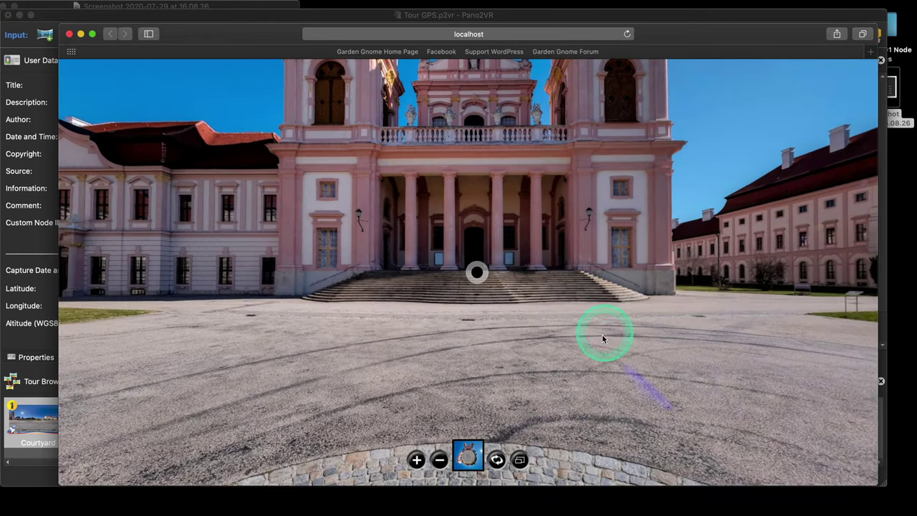
Check the Entrance hotspot's hover thumbnail and title label in the browser, and close the browser window
{"action": "left_click_drag", "start_coordinate": [602, 334], "coordinate": [573, 302]}
{"action": "mouse_move", "coordinate": [460, 247]}
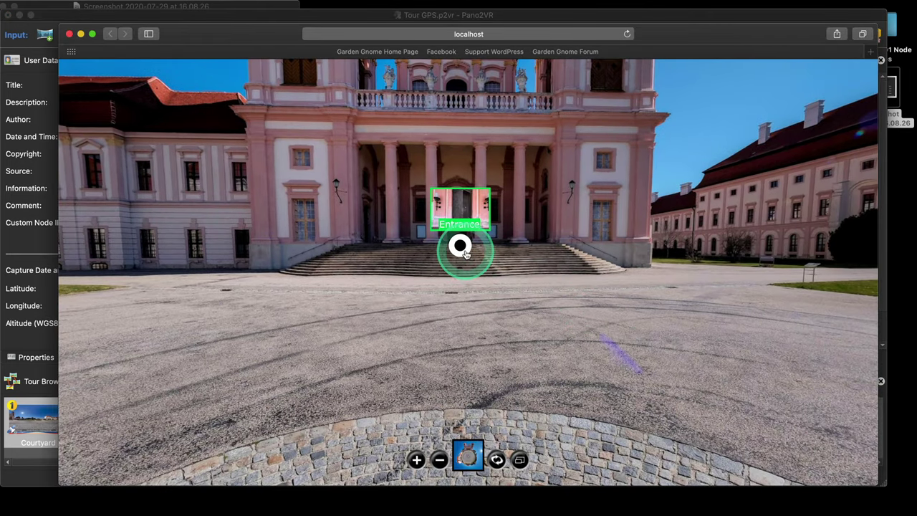
{"action": "left_click", "coordinate": [464, 256]}
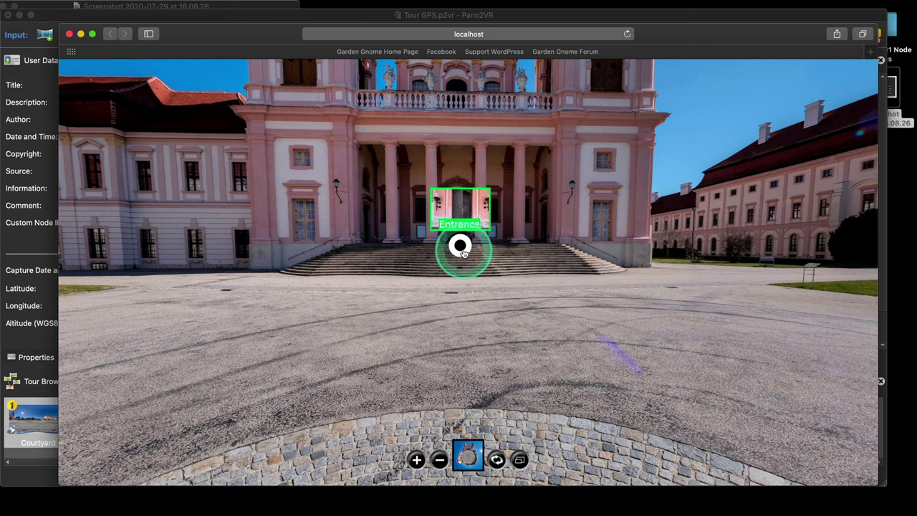
{"action": "left_click", "coordinate": [465, 253]}
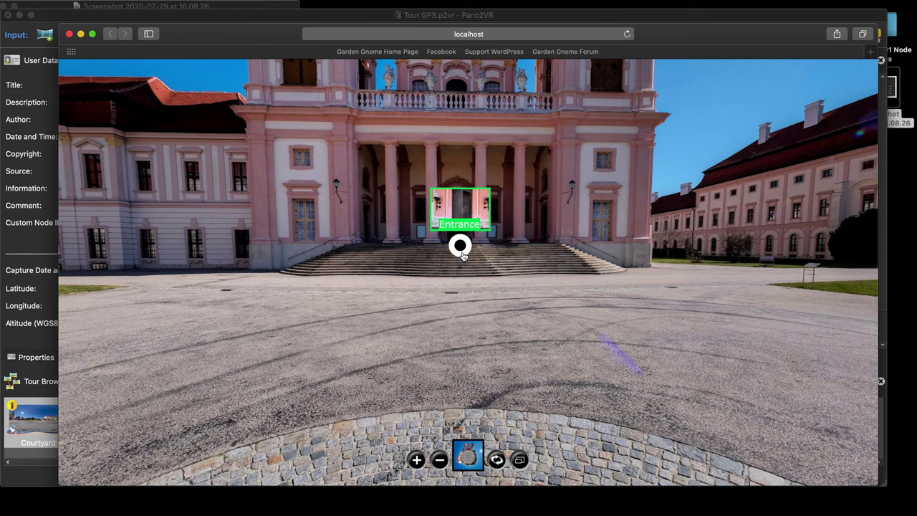
{"action": "left_click", "coordinate": [68, 34]}
Reopen the skin and turn off Auto Size for the HTTT text element
{"action": "left_click", "coordinate": [715, 173]}
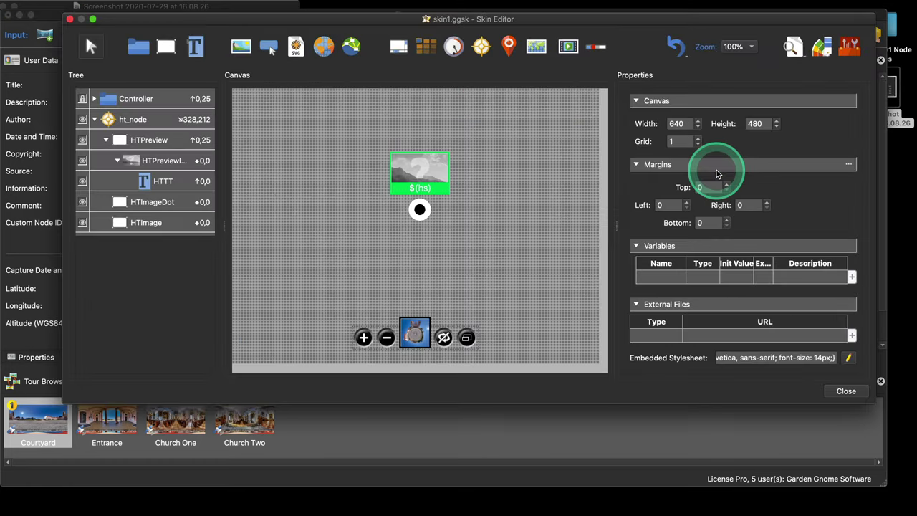
{"action": "left_click", "coordinate": [172, 181]}
{"action": "scroll", "coordinate": [779, 287], "scroll_direction": "down", "scroll_amount": 5}
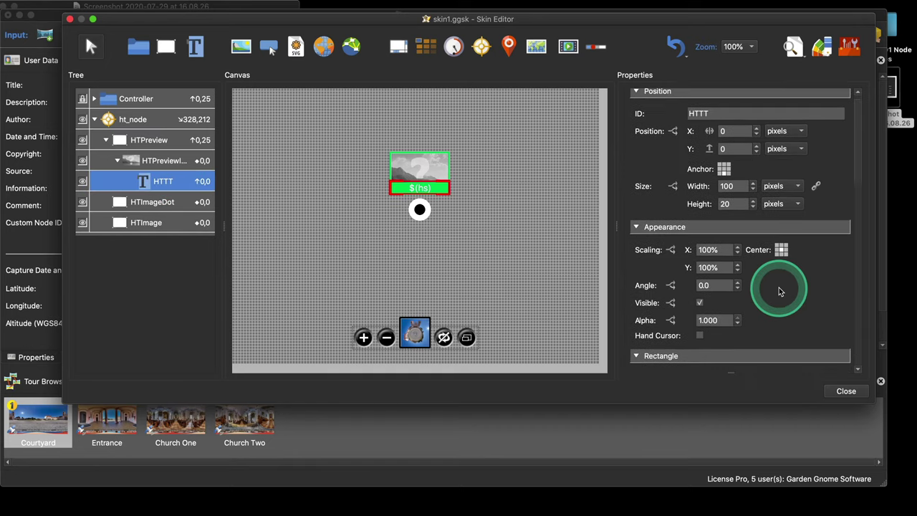
{"action": "scroll", "coordinate": [779, 288], "scroll_direction": "down", "scroll_amount": 3}
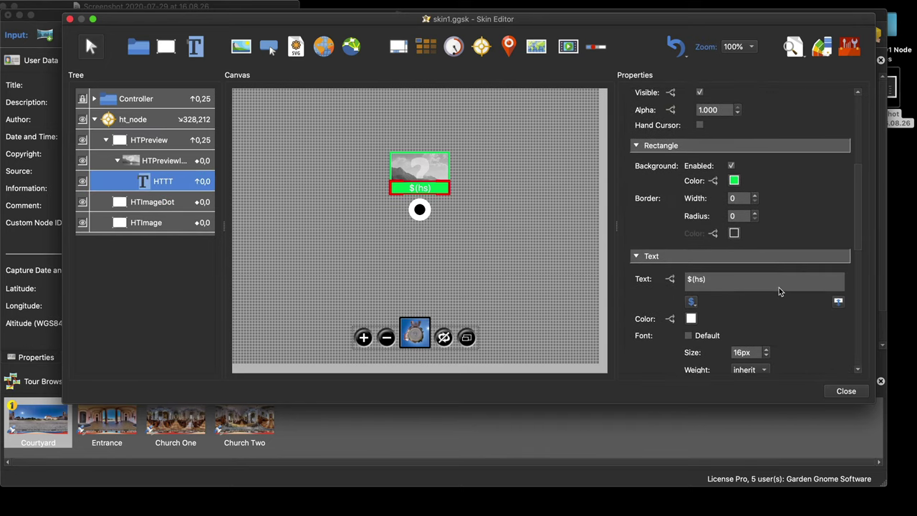
{"action": "scroll", "coordinate": [793, 241], "scroll_direction": "up", "scroll_amount": 8}
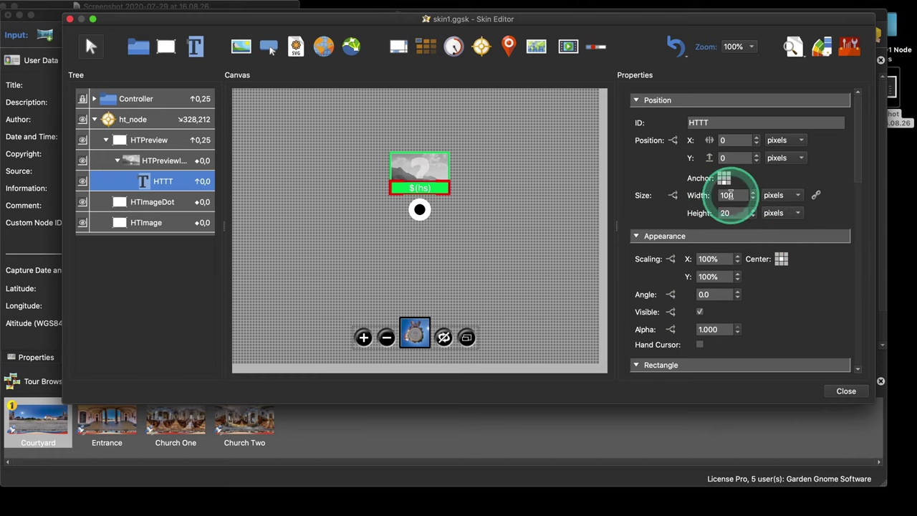
{"action": "scroll", "coordinate": [830, 287], "scroll_direction": "down", "scroll_amount": 8}
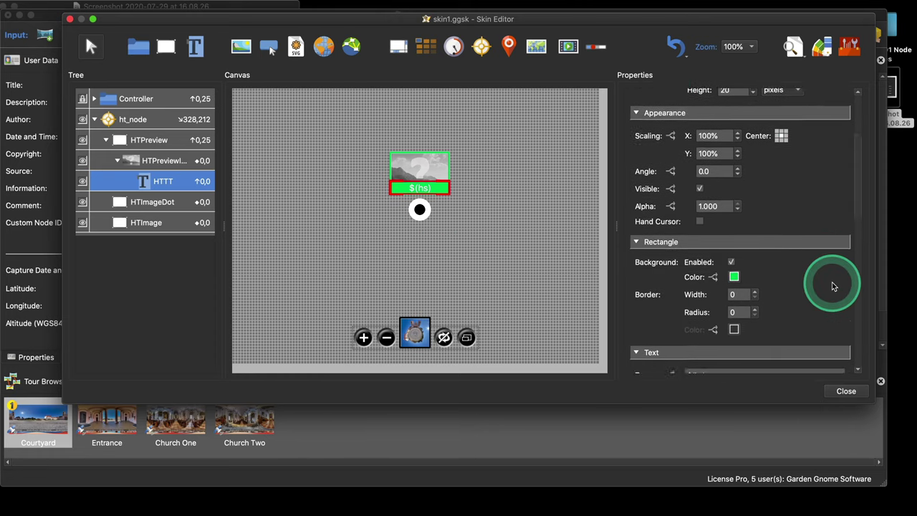
{"action": "scroll", "coordinate": [824, 294], "scroll_direction": "down", "scroll_amount": 5}
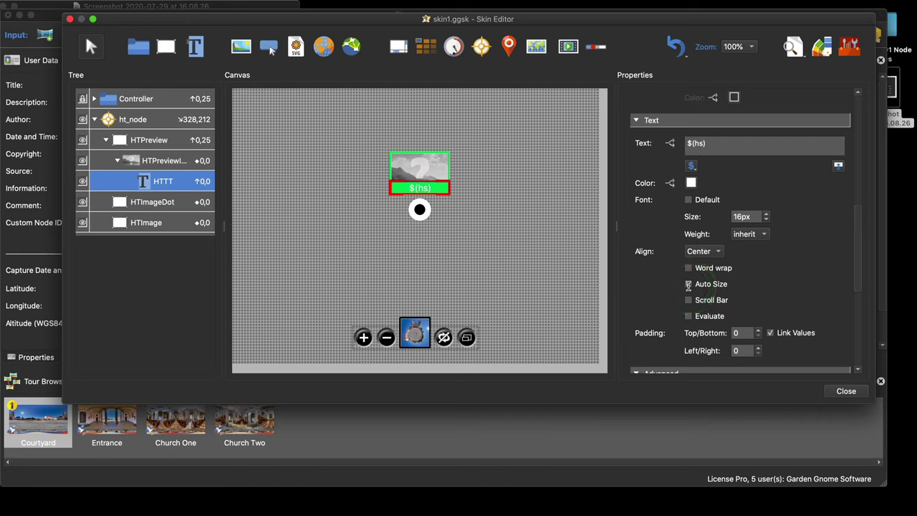
{"action": "left_click", "coordinate": [689, 284]}
Save and close the skin, and regenerate the tour output
{"action": "left_click", "coordinate": [846, 391]}
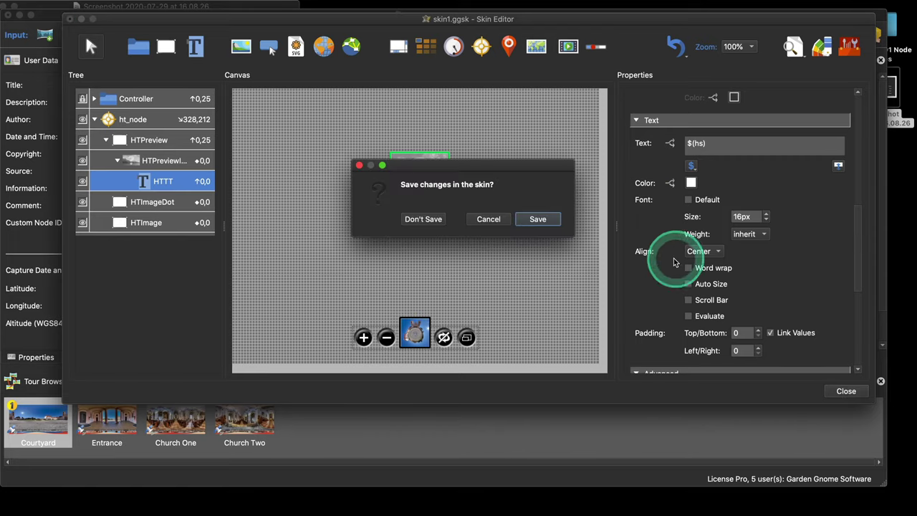
{"action": "left_click", "coordinate": [536, 217]}
{"action": "left_click", "coordinate": [716, 209]}
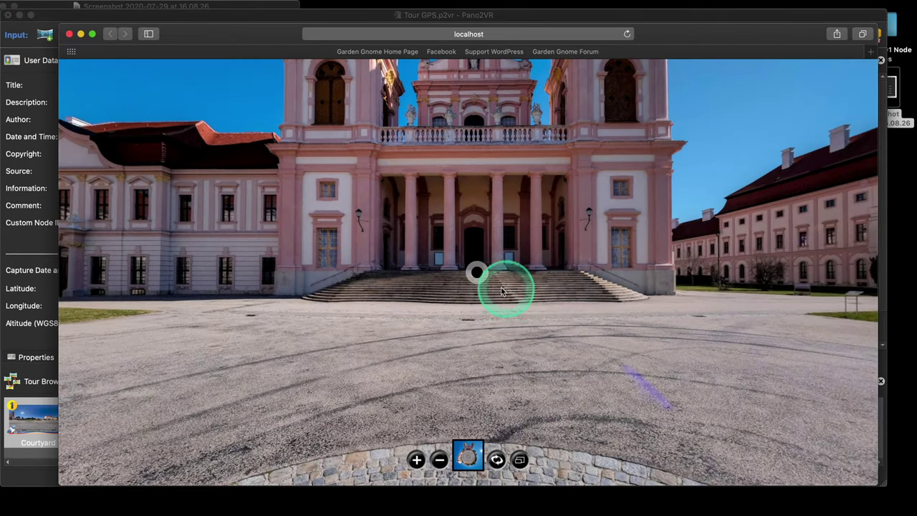
Test the hotspot thumbnails and labels in the browser by going through the church nodes and back to the Entrance, and close the browser
{"action": "mouse_move", "coordinate": [475, 277]}
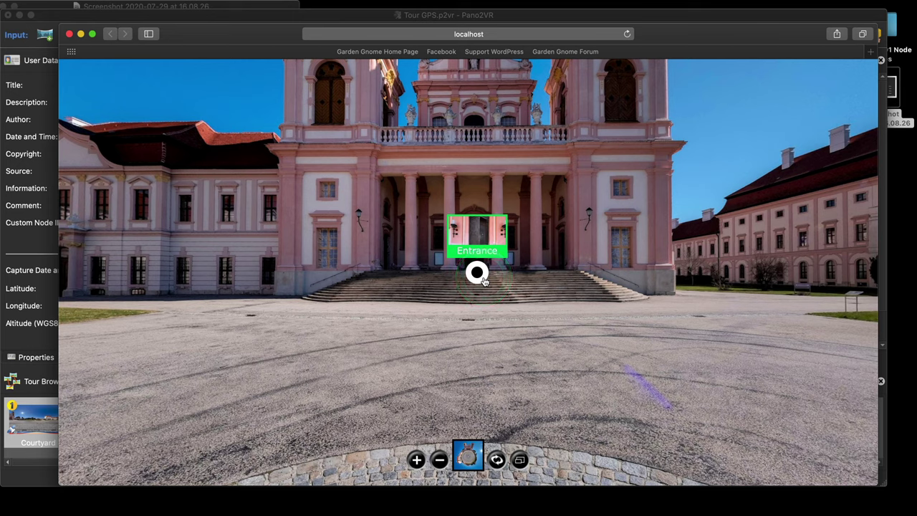
{"action": "left_click", "coordinate": [481, 281]}
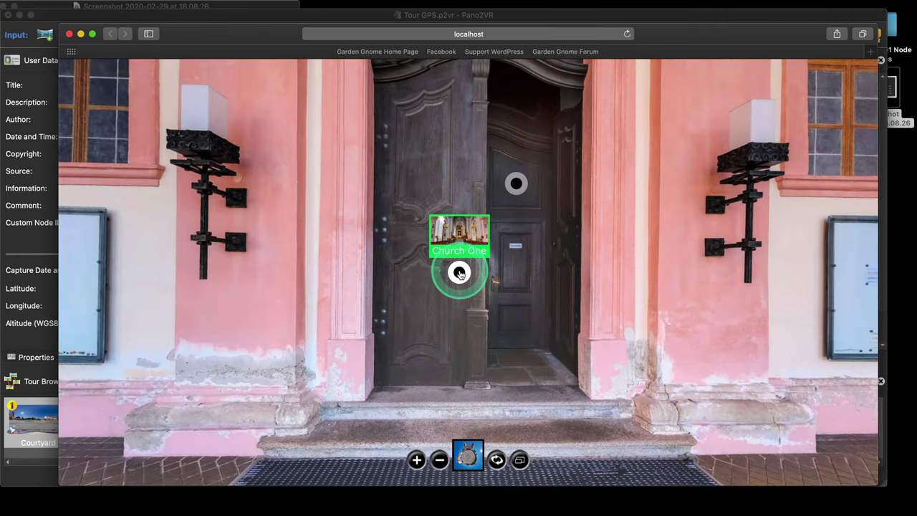
{"action": "left_click", "coordinate": [459, 273]}
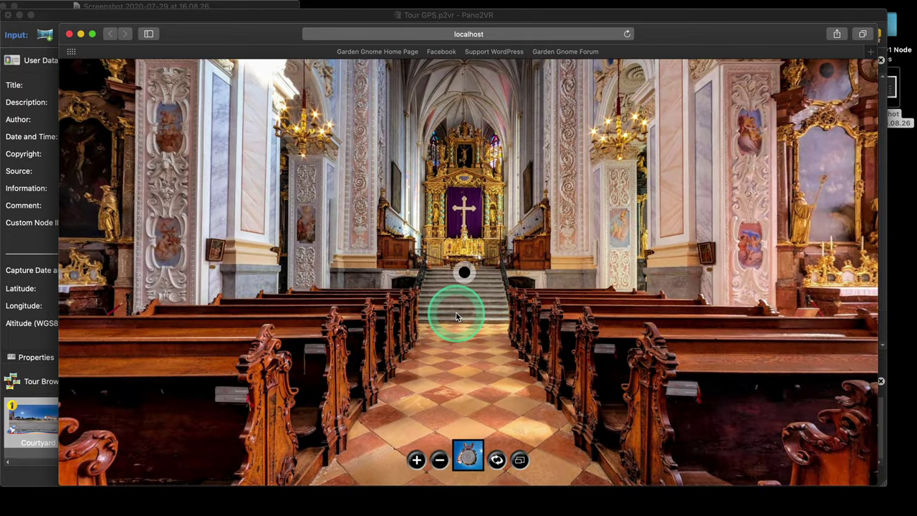
{"action": "left_click", "coordinate": [461, 273]}
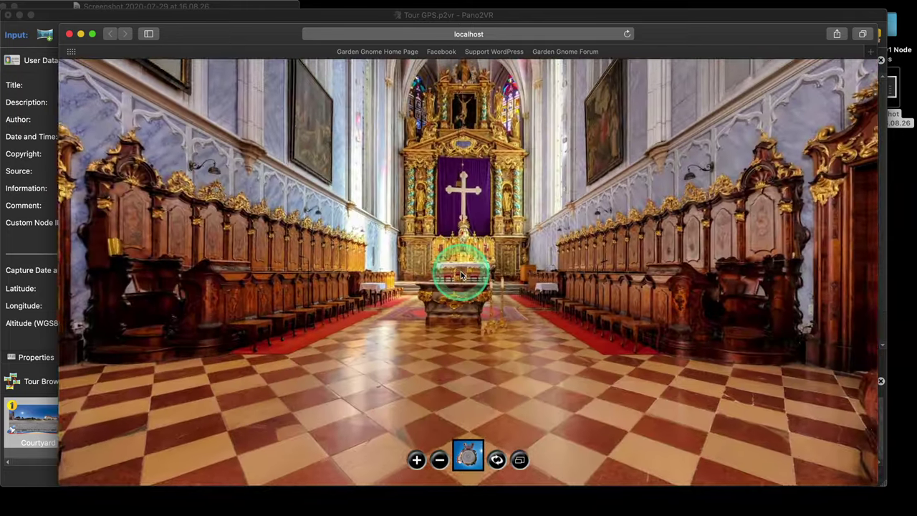
{"action": "left_click", "coordinate": [365, 271]}
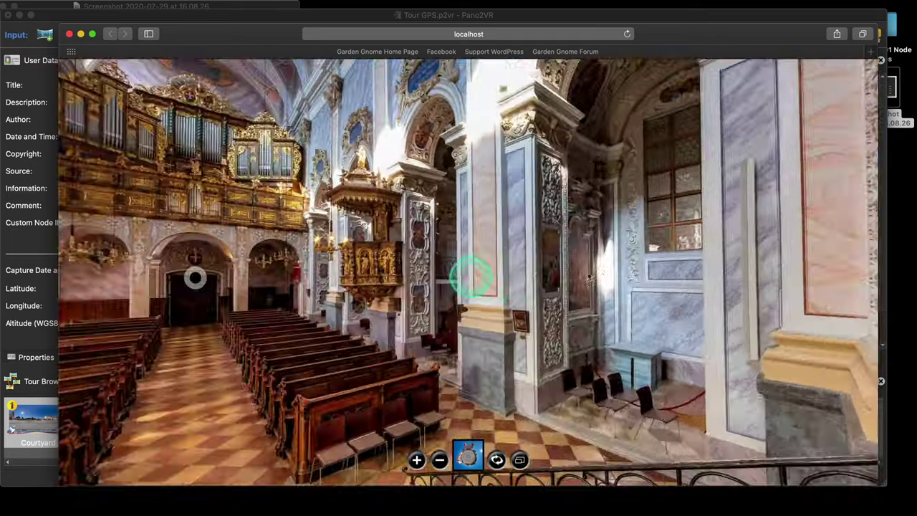
{"action": "left_click", "coordinate": [471, 276]}
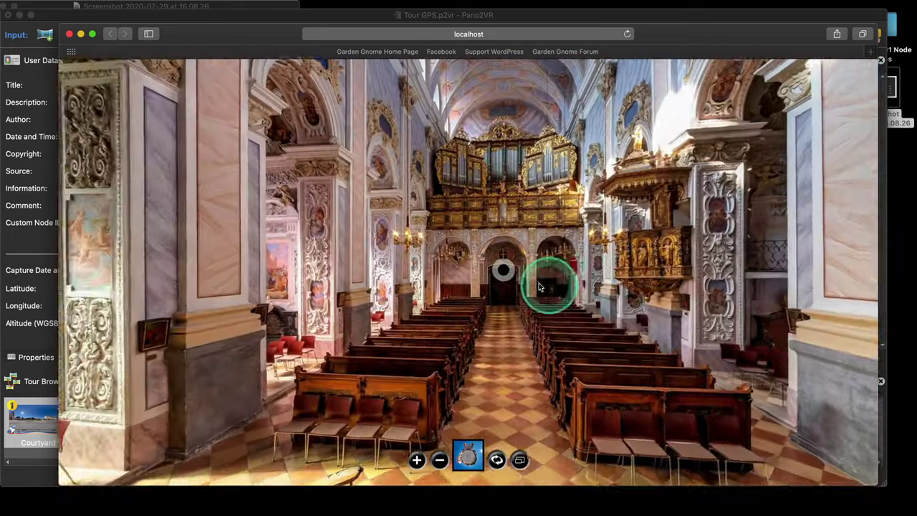
{"action": "left_click", "coordinate": [515, 276]}
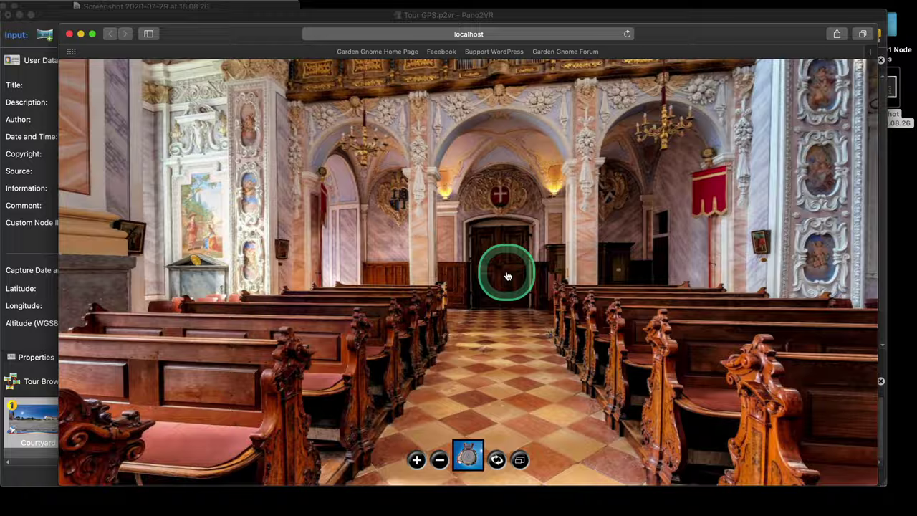
{"action": "left_click", "coordinate": [506, 277]}
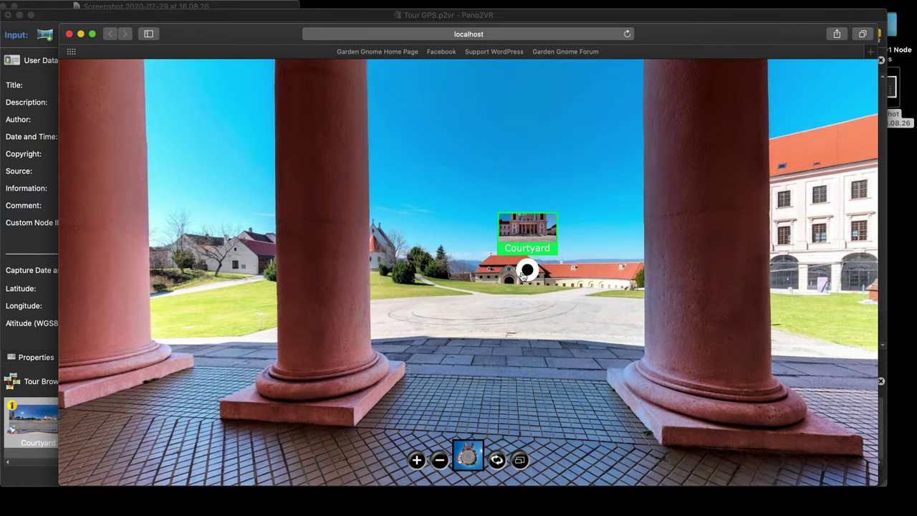
{"action": "left_click", "coordinate": [69, 34]}
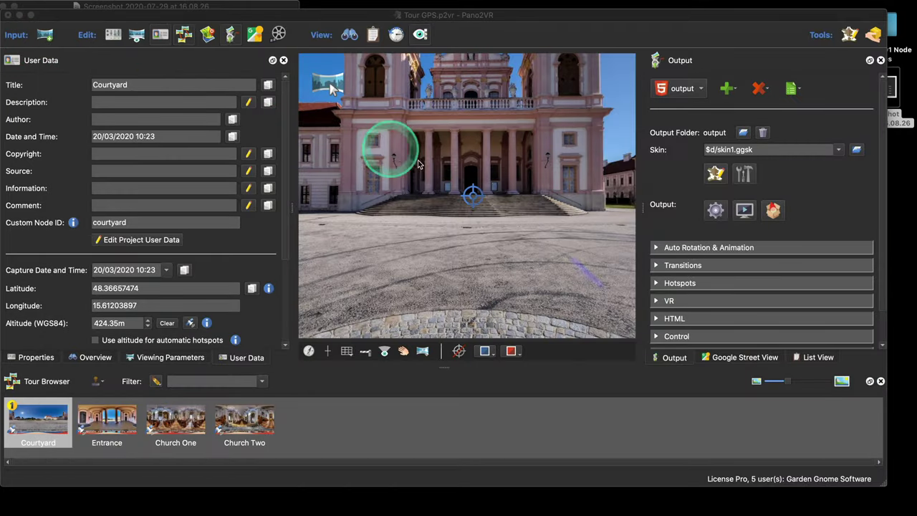
Reopen the skin and set the node image inside HTPreview to JPEG format with a quality of 70
{"action": "left_click", "coordinate": [715, 174]}
{"action": "left_click", "coordinate": [175, 118]}
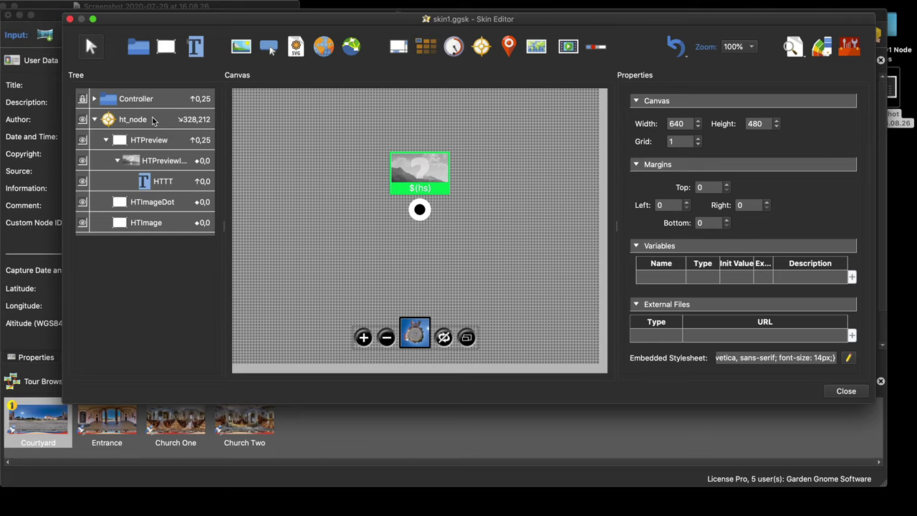
{"action": "left_click", "coordinate": [172, 161]}
{"action": "scroll", "coordinate": [802, 272], "scroll_direction": "down", "scroll_amount": 10}
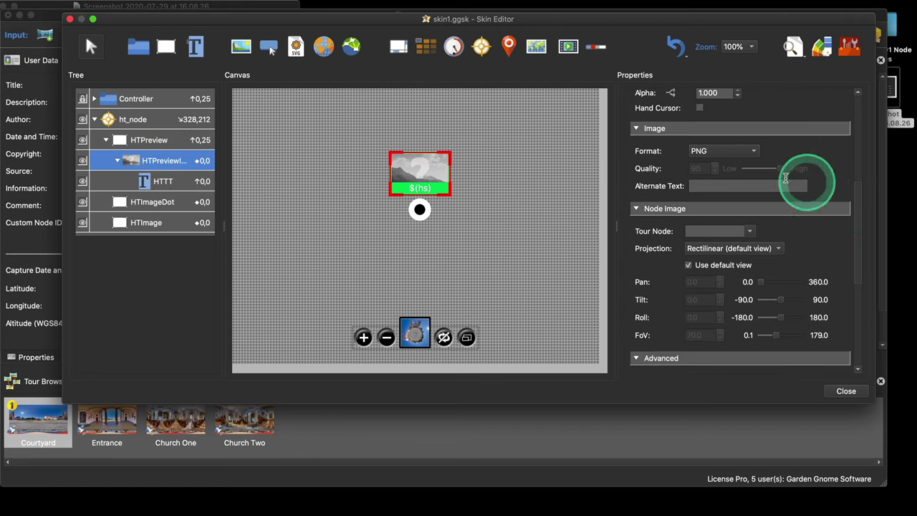
{"action": "left_click", "coordinate": [731, 153]}
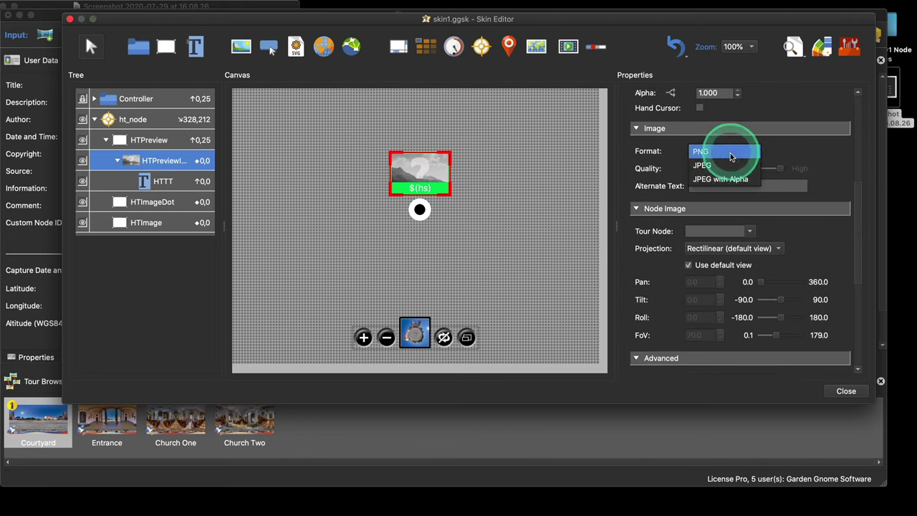
{"action": "left_click", "coordinate": [737, 161]}
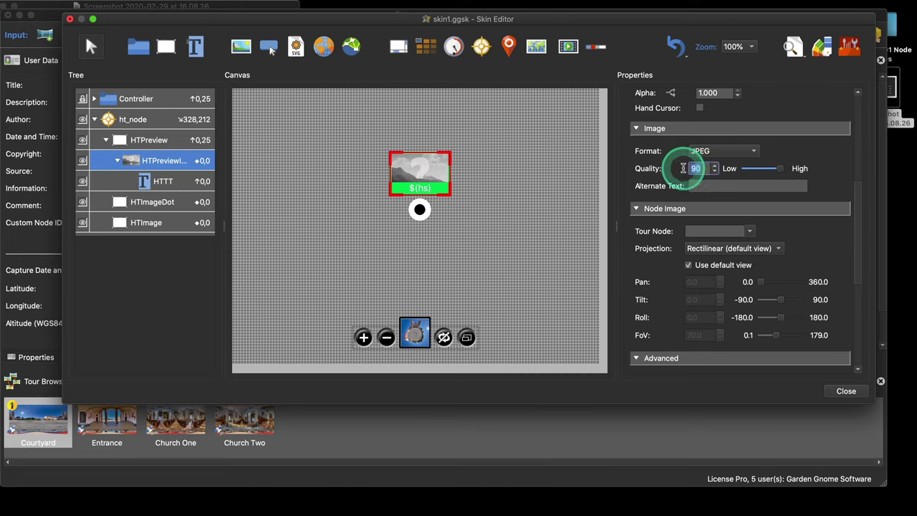
{"action": "double_click", "coordinate": [698, 169]}
{"action": "type", "text": "70"}
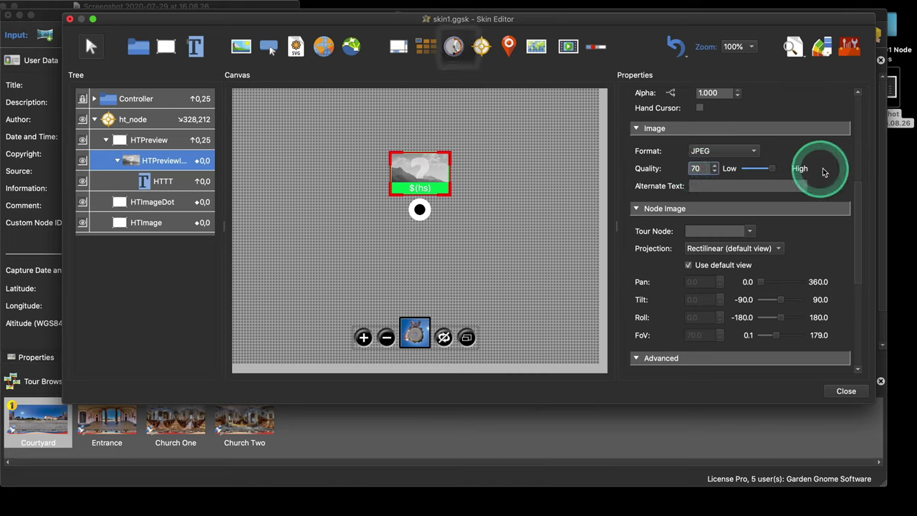
{"action": "scroll", "coordinate": [824, 169], "scroll_direction": "down", "scroll_amount": 3}
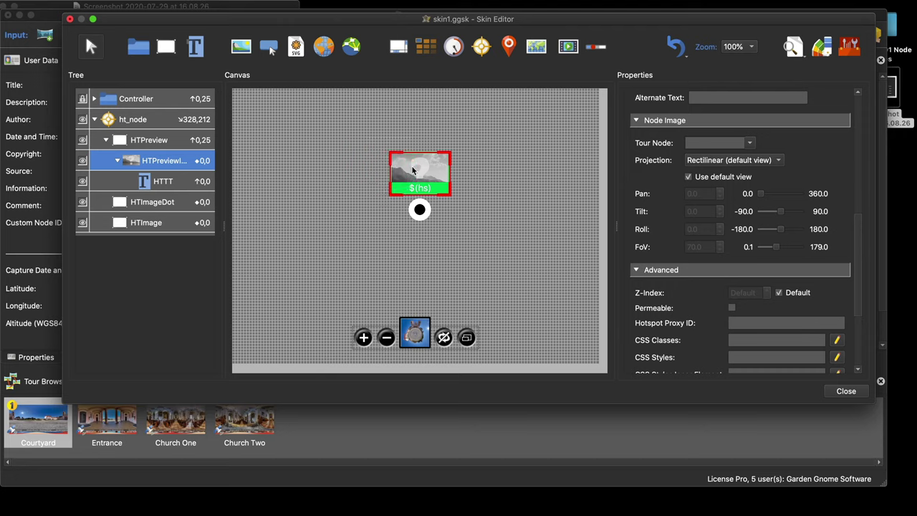
Change the skin editor's canvas background to a light color
{"action": "left_click", "coordinate": [215, 7]}
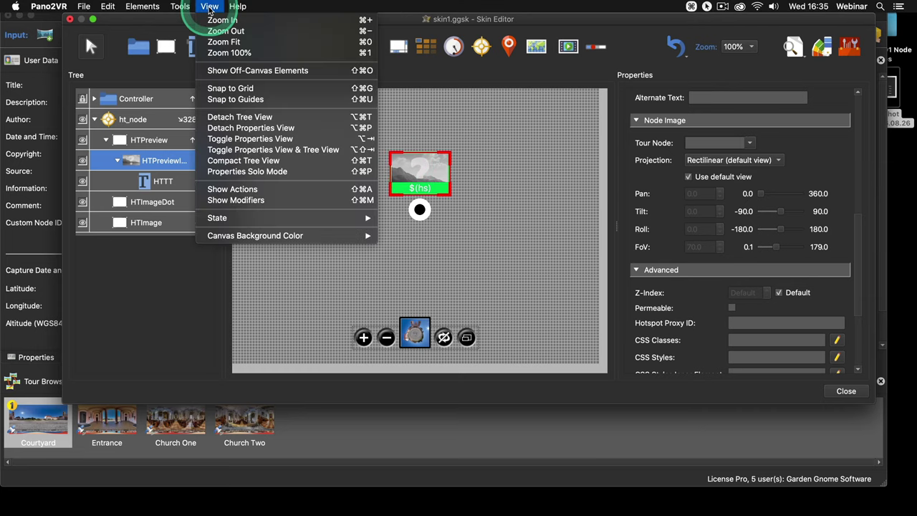
{"action": "mouse_move", "coordinate": [308, 235]}
{"action": "left_click", "coordinate": [408, 238]}
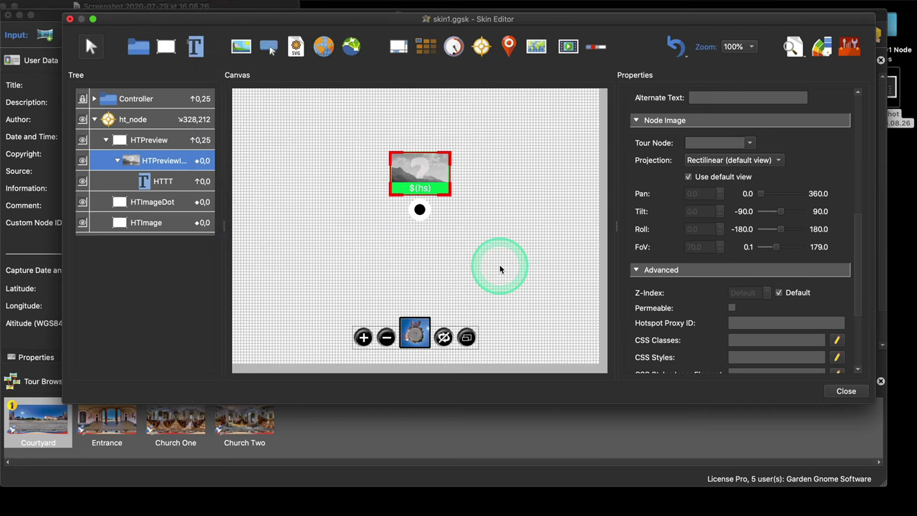
Collapse ht_node, move it to about X 516, Y 163 on the canvas, and lock it in place
{"action": "left_click", "coordinate": [95, 119]}
{"action": "left_click", "coordinate": [136, 119]}
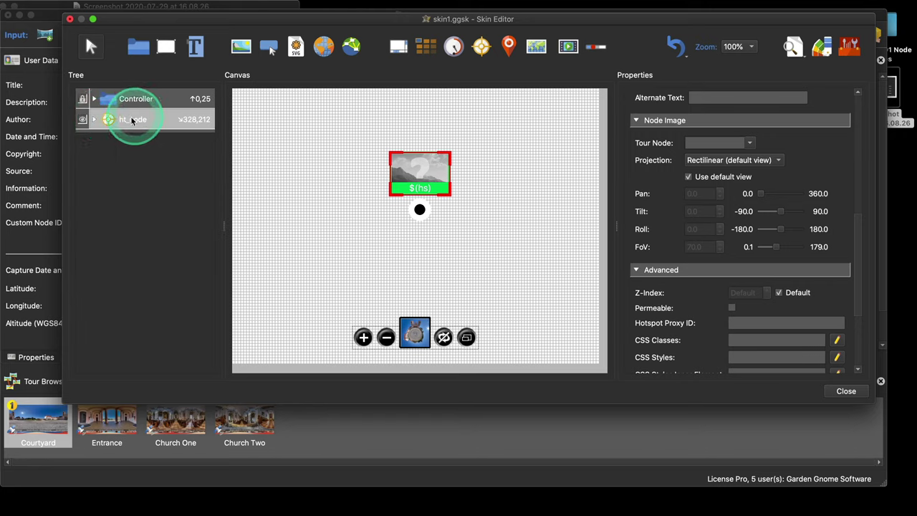
{"action": "left_click", "coordinate": [414, 209]}
{"action": "left_click_drag", "start_coordinate": [414, 209], "coordinate": [527, 182]}
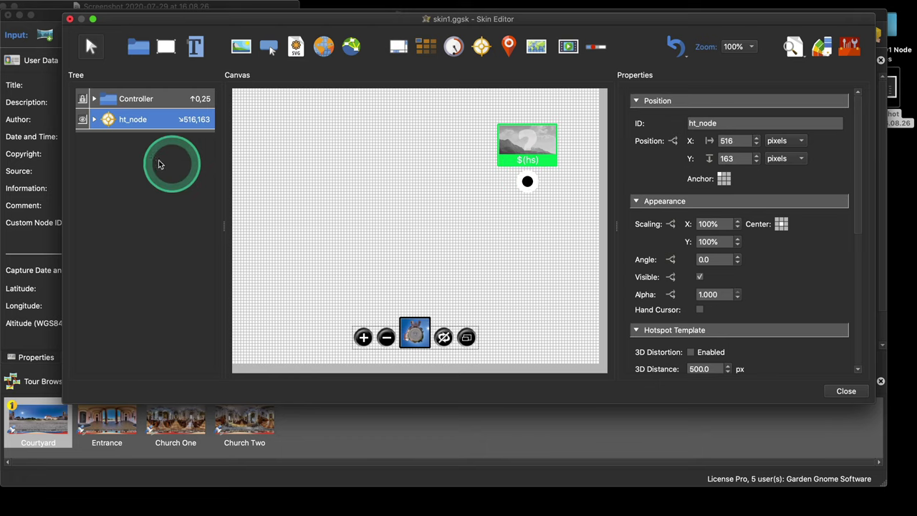
{"action": "right_click", "coordinate": [83, 122]}
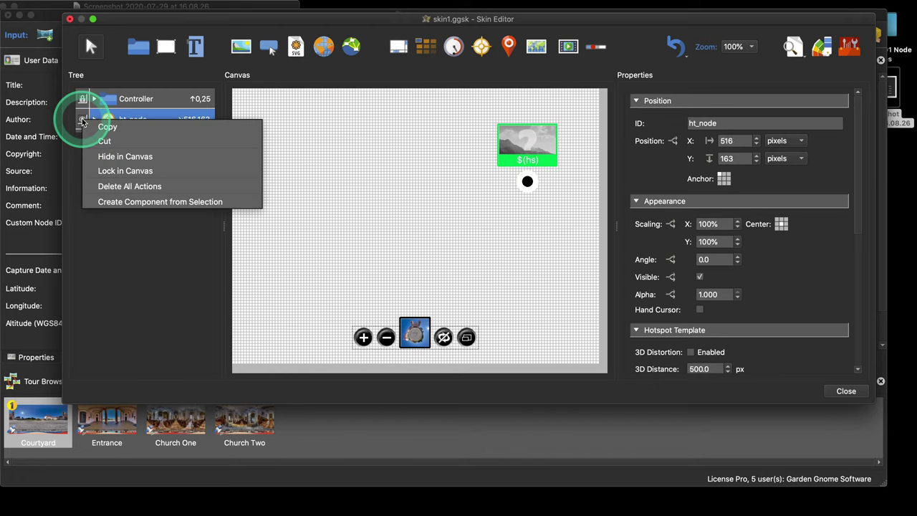
{"action": "left_click", "coordinate": [109, 171]}
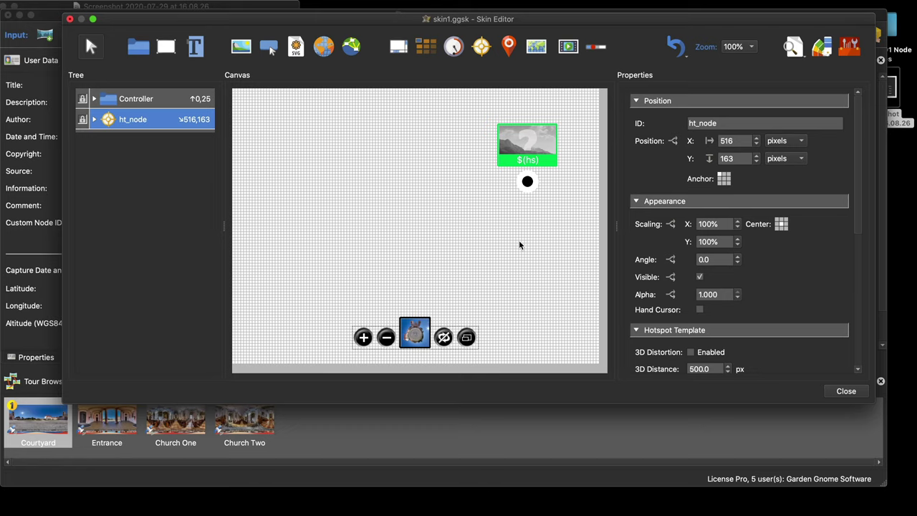
Add a 32 × 32 pixel rectangle to the canvas at about X 194, Y 159
{"action": "left_click", "coordinate": [392, 222]}
{"action": "left_click", "coordinate": [166, 47]}
{"action": "left_click_drag", "start_coordinate": [359, 200], "coordinate": [364, 201]}
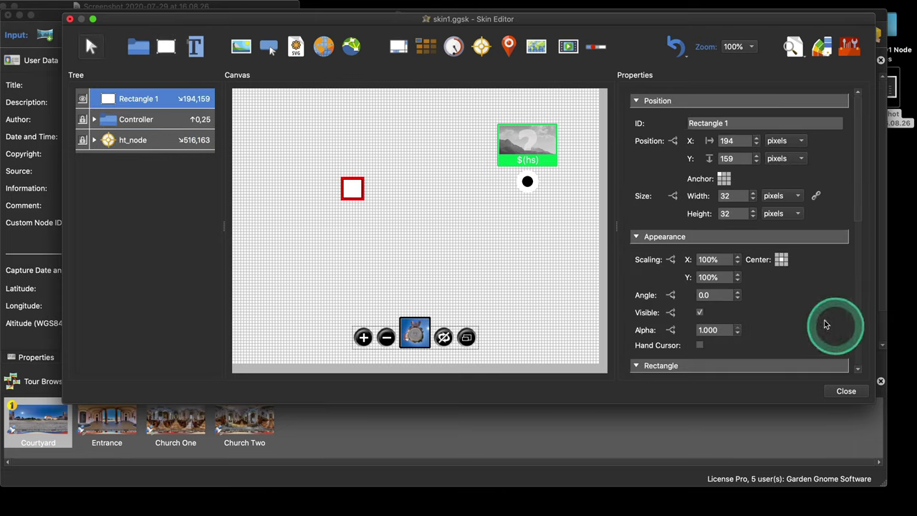
Round the rectangle into a circle by setting its border radius to 999
{"action": "scroll", "coordinate": [824, 322], "scroll_direction": "down", "scroll_amount": 6}
{"action": "left_click", "coordinate": [732, 239]}
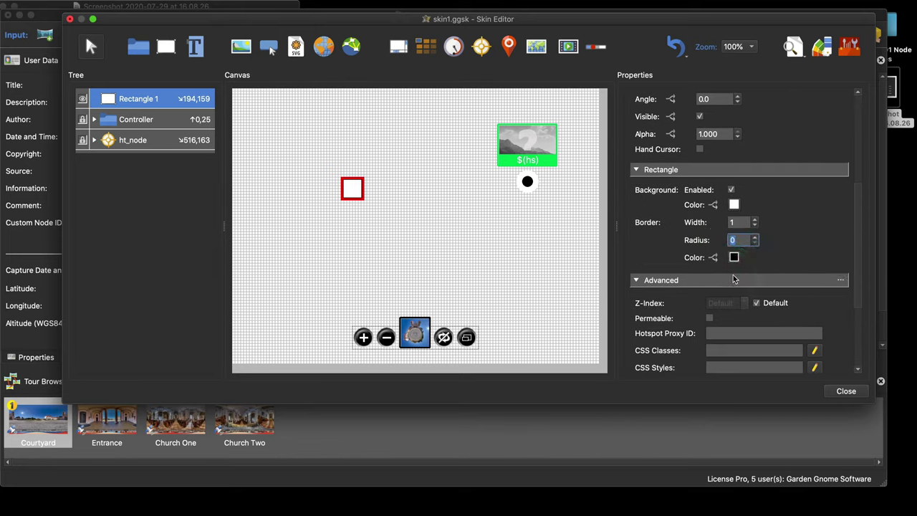
{"action": "type", "text": "999"}
{"action": "left_click", "coordinate": [677, 254]}
{"action": "left_click", "coordinate": [315, 193]}
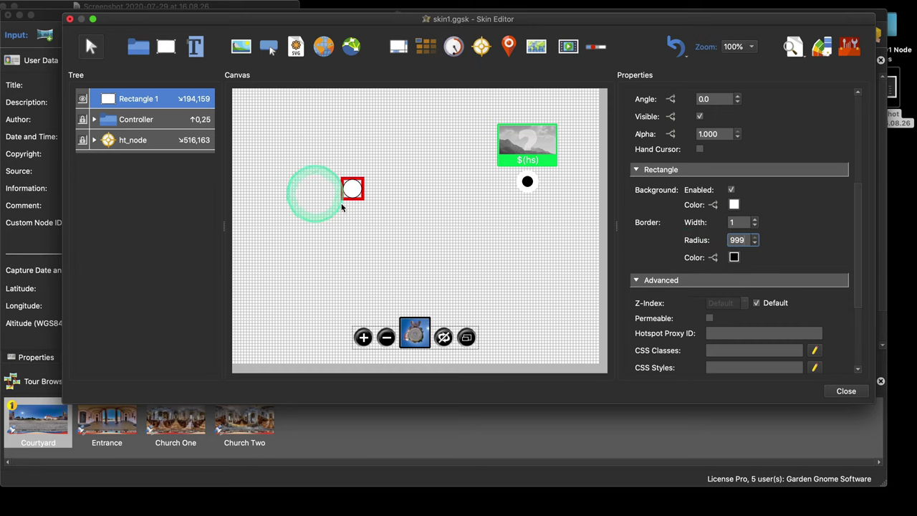
{"action": "left_click", "coordinate": [373, 199]}
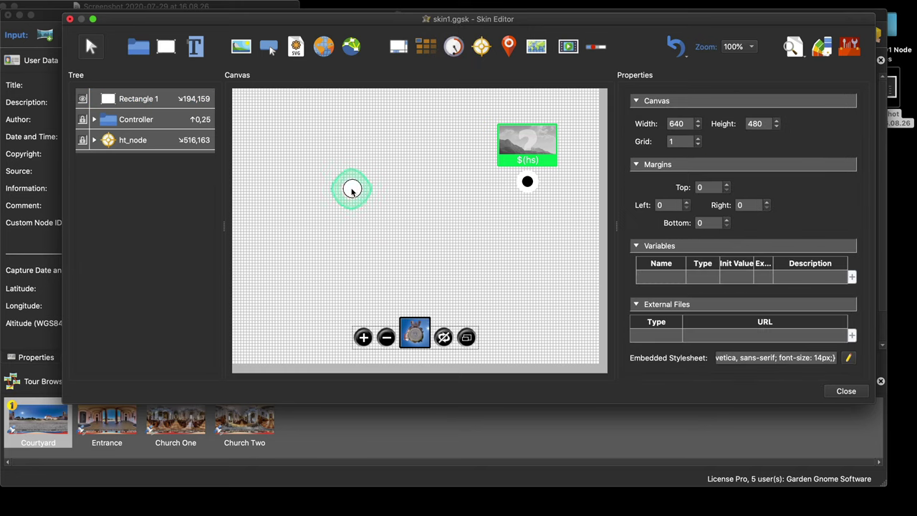
Delete the circular rectangle element from the canvas
{"action": "left_click", "coordinate": [351, 190]}
{"action": "key", "text": "BackSpace"}
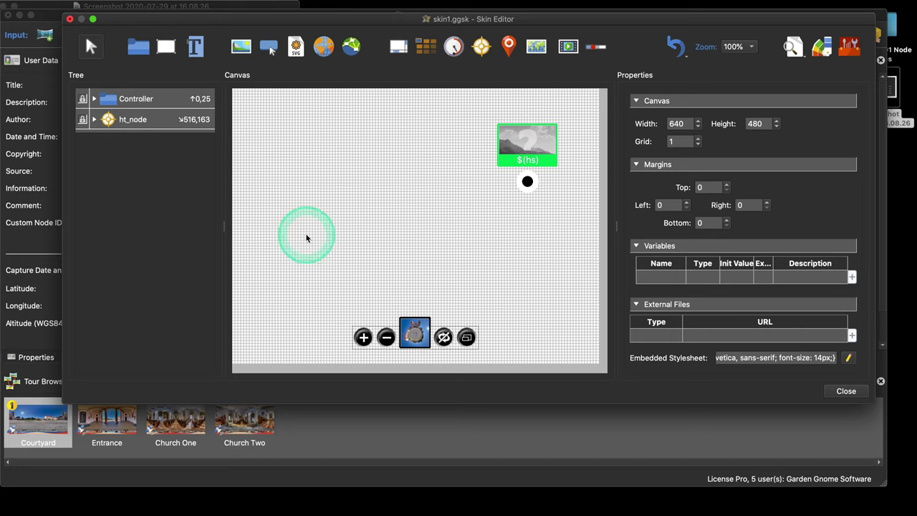
Examine the node image, advanced and action settings of ButtonStereo inside the Controller's ButtonProjection
{"action": "left_click", "coordinate": [94, 99]}
{"action": "left_click", "coordinate": [105, 181]}
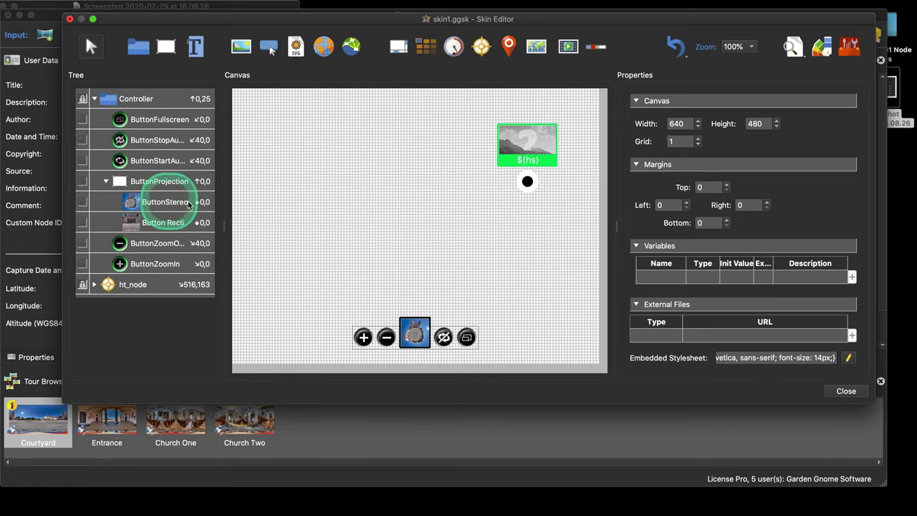
{"action": "left_click", "coordinate": [166, 201]}
{"action": "scroll", "coordinate": [774, 276], "scroll_direction": "down", "scroll_amount": 3}
{"action": "scroll", "coordinate": [803, 287], "scroll_direction": "down", "scroll_amount": 10}
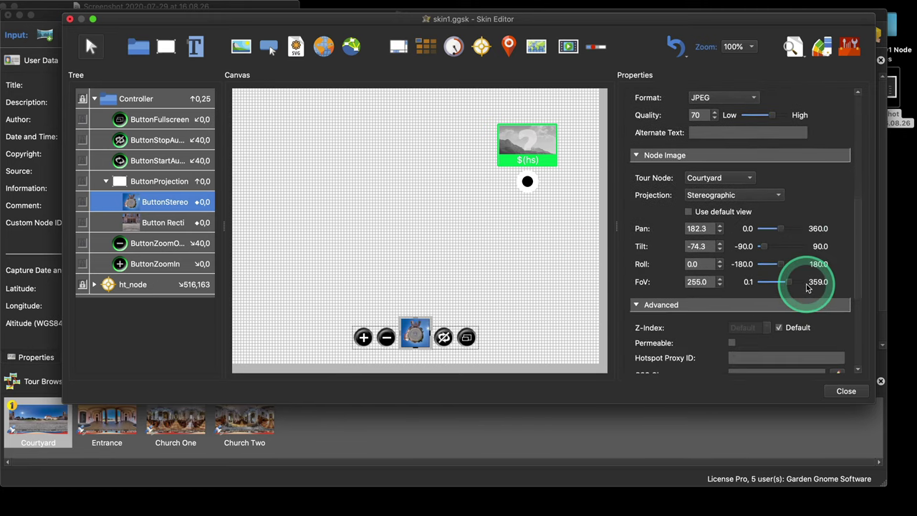
{"action": "left_click", "coordinate": [730, 260]}
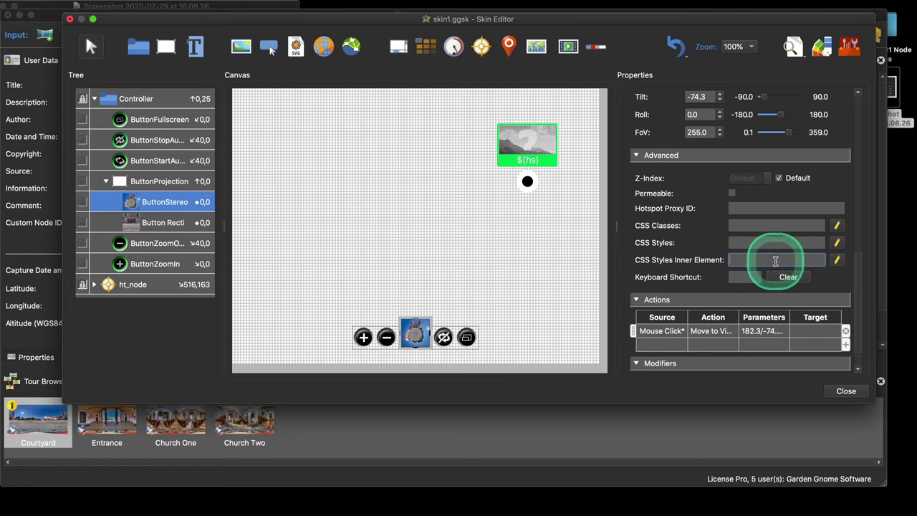
{"action": "left_click", "coordinate": [753, 263]}
{"action": "right_click", "coordinate": [119, 197]}
{"action": "left_click", "coordinate": [108, 184]}
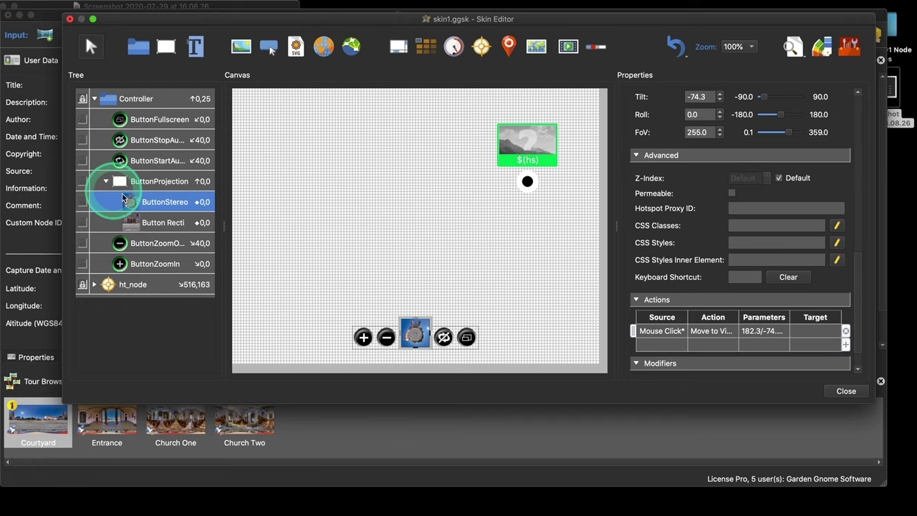
Collapse ButtonProjection in the element tree and set its alpha to 0
{"action": "left_click", "coordinate": [106, 183]}
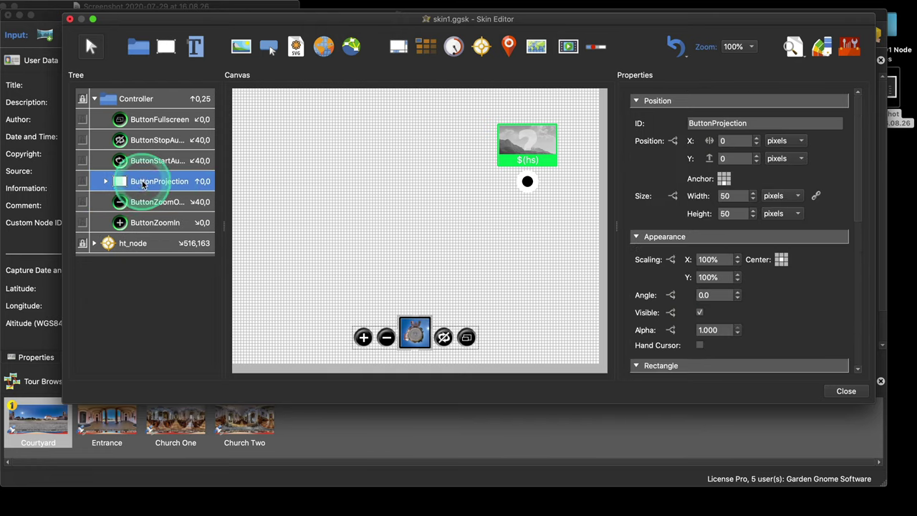
{"action": "scroll", "coordinate": [782, 280], "scroll_direction": "down", "scroll_amount": 3}
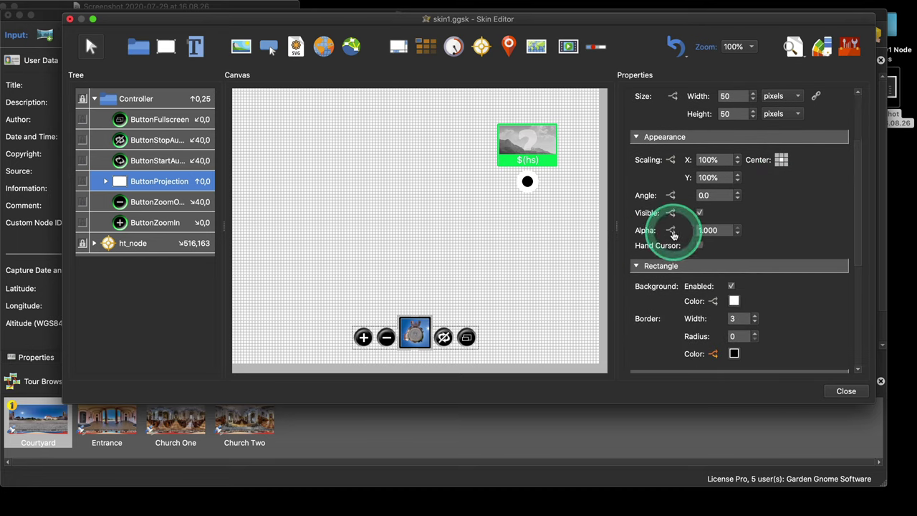
{"action": "double_click", "coordinate": [719, 230]}
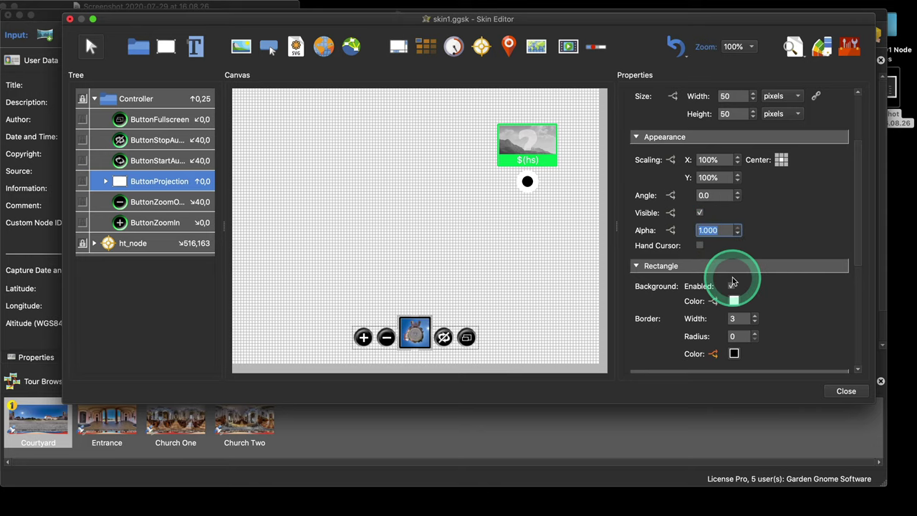
{"action": "type", "text": "0"}
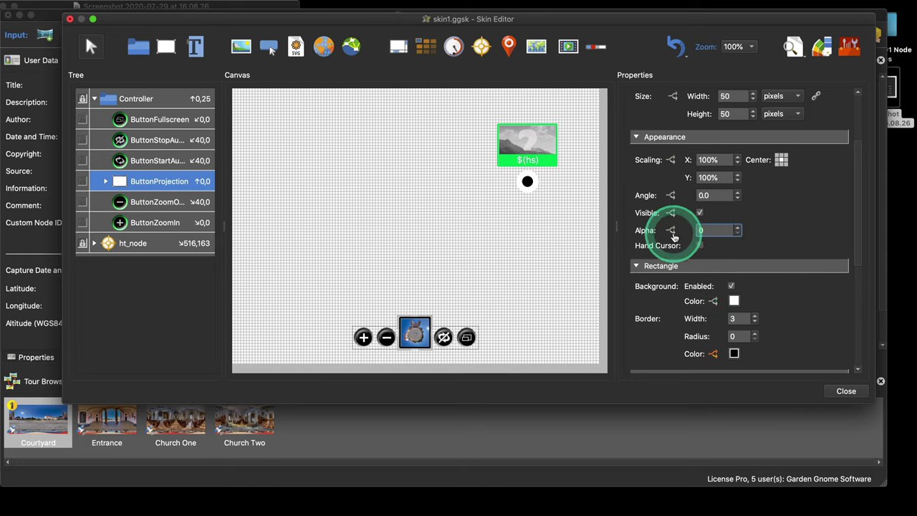
Add an alpha logic block to ButtonProjection that sets alpha to 1 when the custom node id equals courtyard
{"action": "left_click", "coordinate": [671, 230]}
{"action": "left_click_drag", "start_coordinate": [308, 130], "coordinate": [600, 465]}
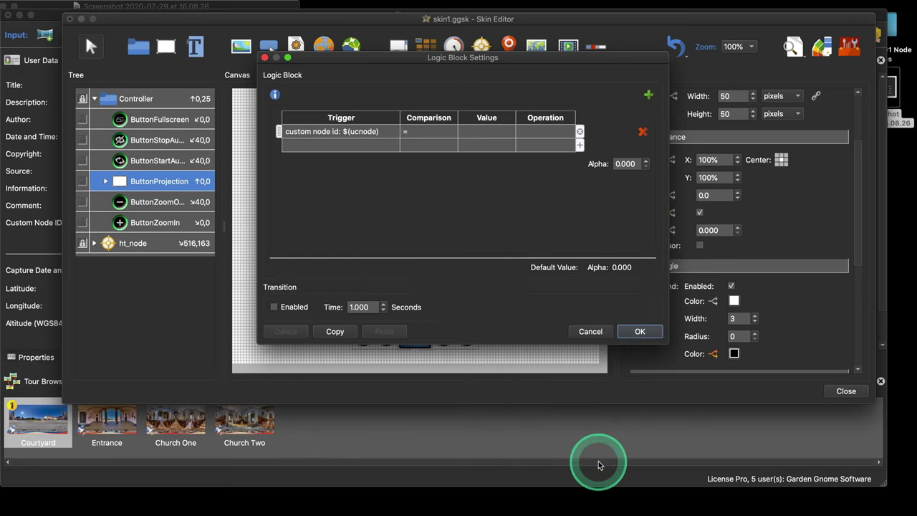
{"action": "left_click", "coordinate": [477, 130]}
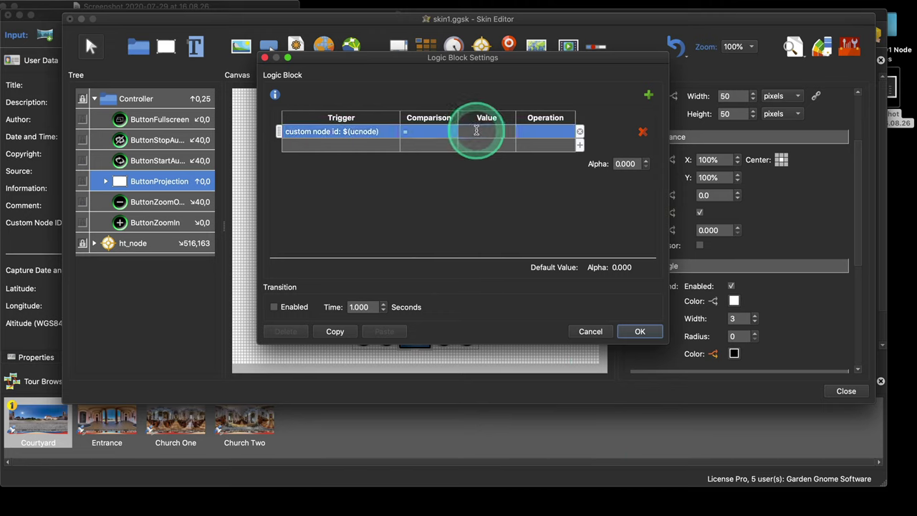
{"action": "type", "text": "cou"}
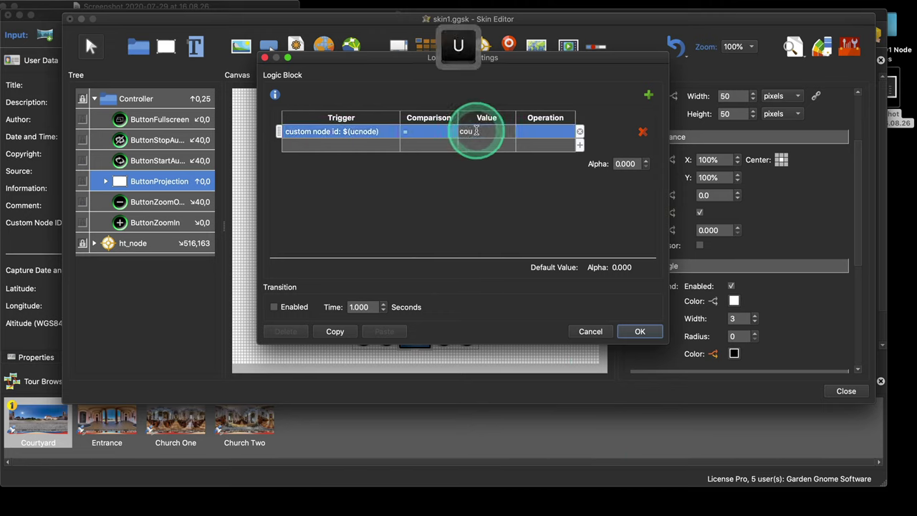
{"action": "type", "text": "rtyard"}
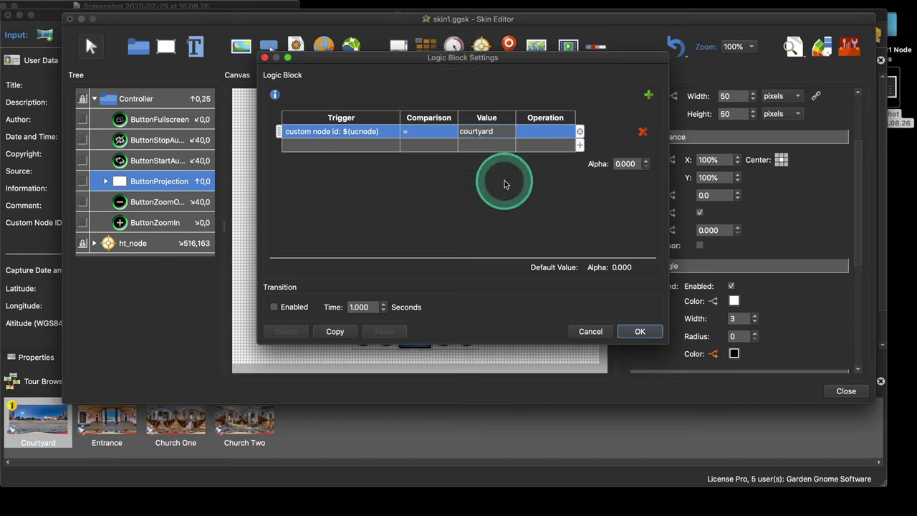
{"action": "left_click", "coordinate": [636, 164]}
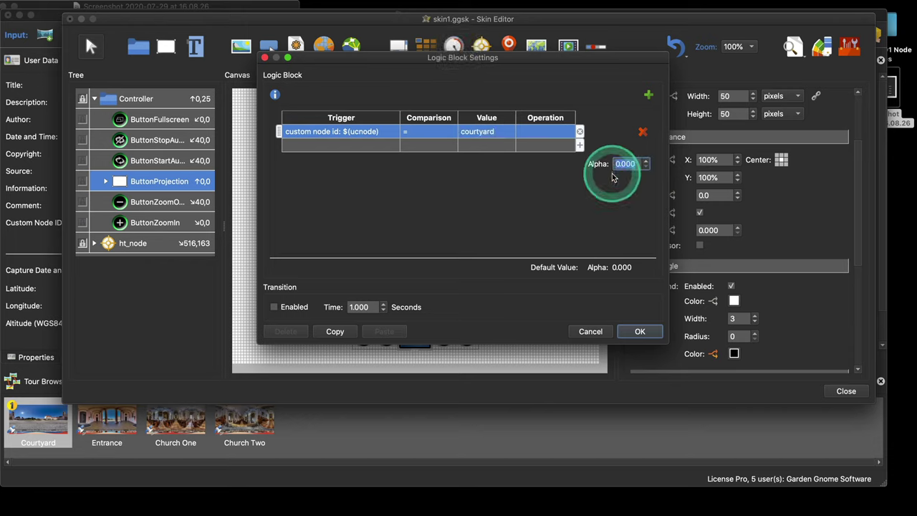
{"action": "type", "text": "1"}
{"action": "left_click", "coordinate": [589, 207]}
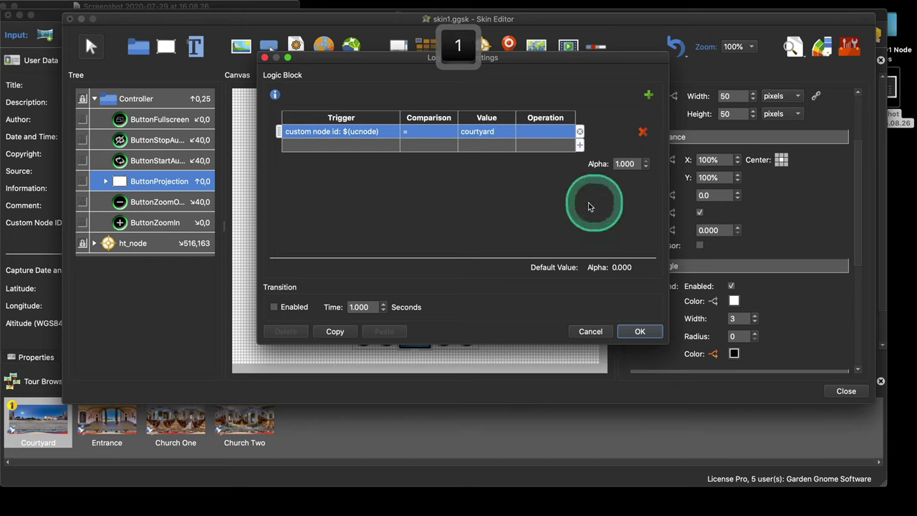
Enable a 1-second transition for ButtonProjection's alpha logic block and apply the settings
{"action": "left_click", "coordinate": [274, 306]}
{"action": "left_click", "coordinate": [369, 307]}
{"action": "double_click", "coordinate": [369, 306]}
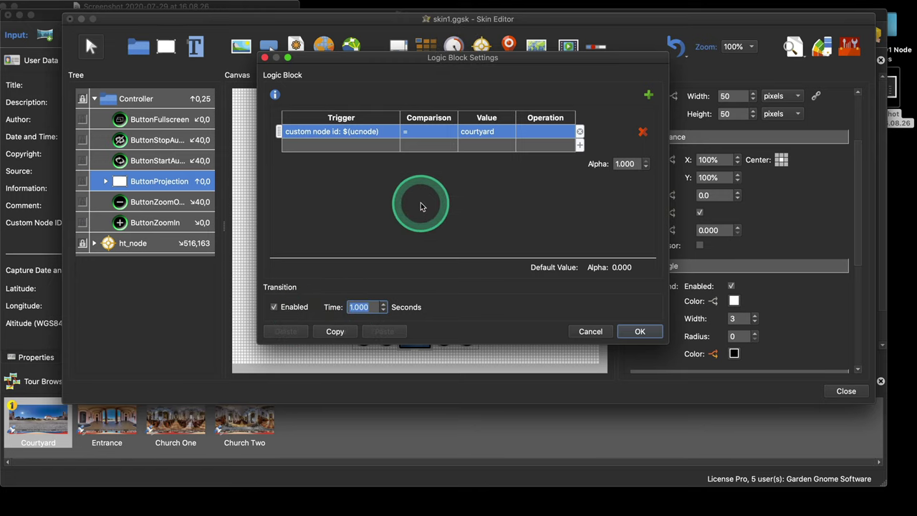
{"action": "left_click_drag", "start_coordinate": [543, 61], "coordinate": [393, 36]}
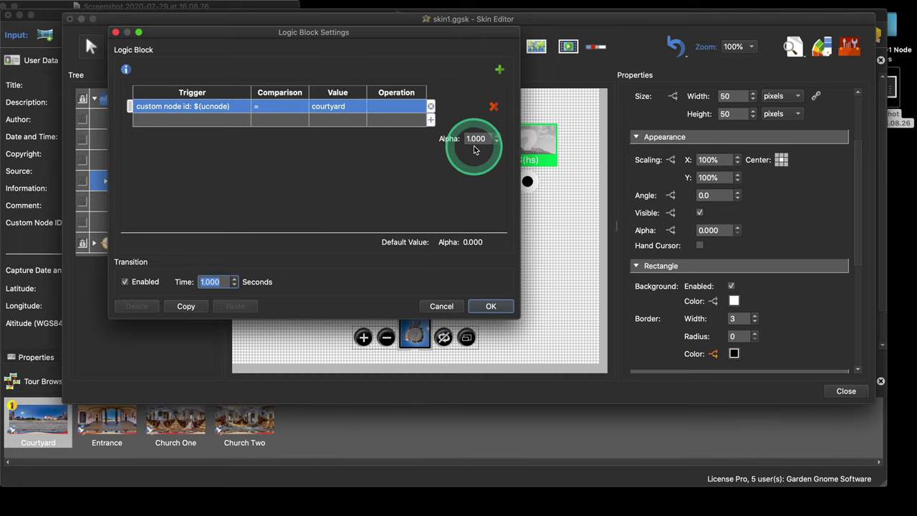
{"action": "left_click", "coordinate": [491, 305]}
Close the skin editor, save the skin changes, and generate the tour output in the browser
{"action": "left_click", "coordinate": [846, 390]}
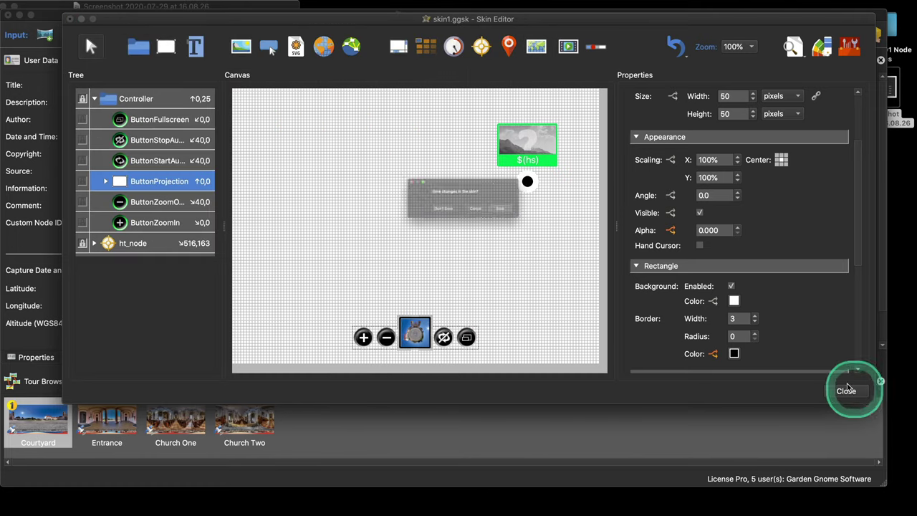
{"action": "left_click", "coordinate": [536, 217]}
{"action": "left_click", "coordinate": [715, 211]}
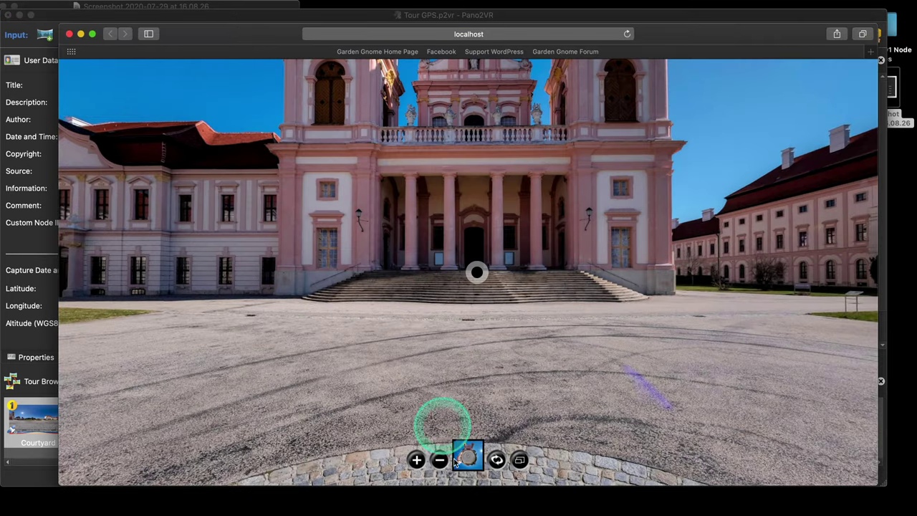
Test the projection button by going through the hotspots from Courtyard to Entrance and back, and close the browser preview
{"action": "left_click", "coordinate": [478, 278]}
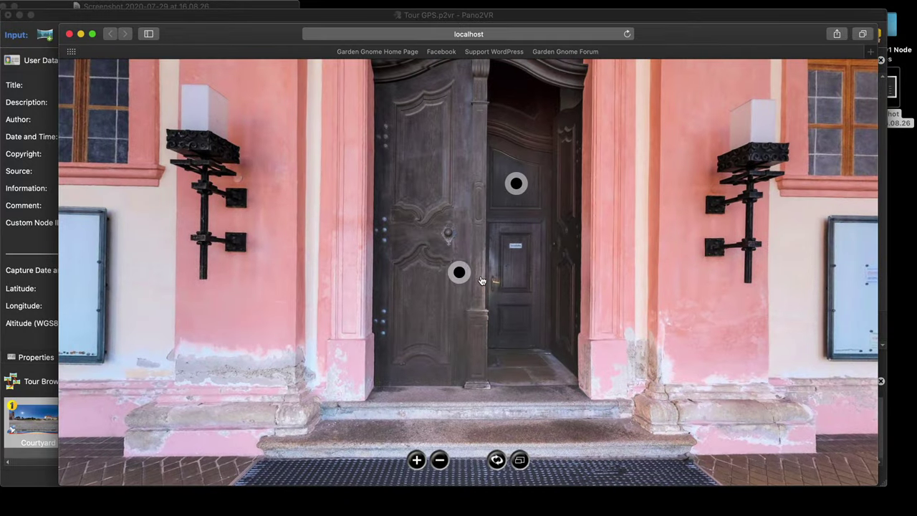
{"action": "left_click_drag", "start_coordinate": [317, 352], "coordinate": [573, 258]}
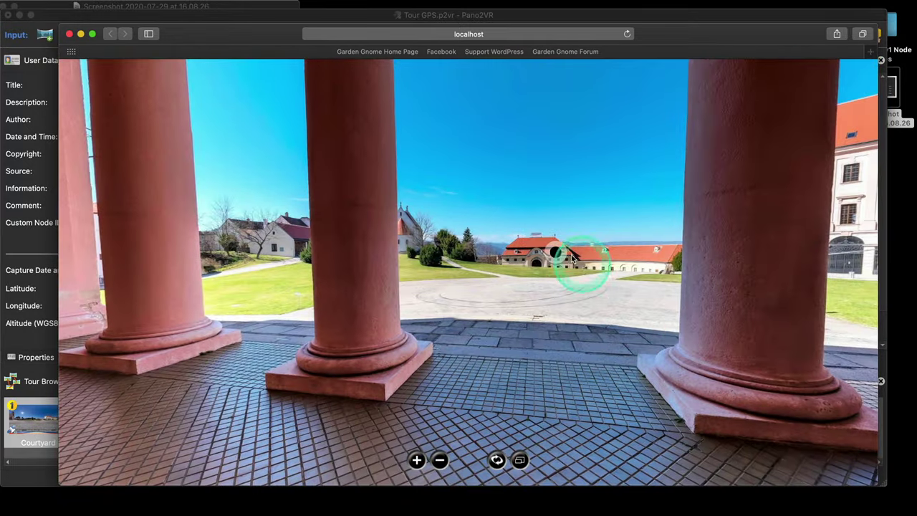
{"action": "left_click", "coordinate": [556, 252]}
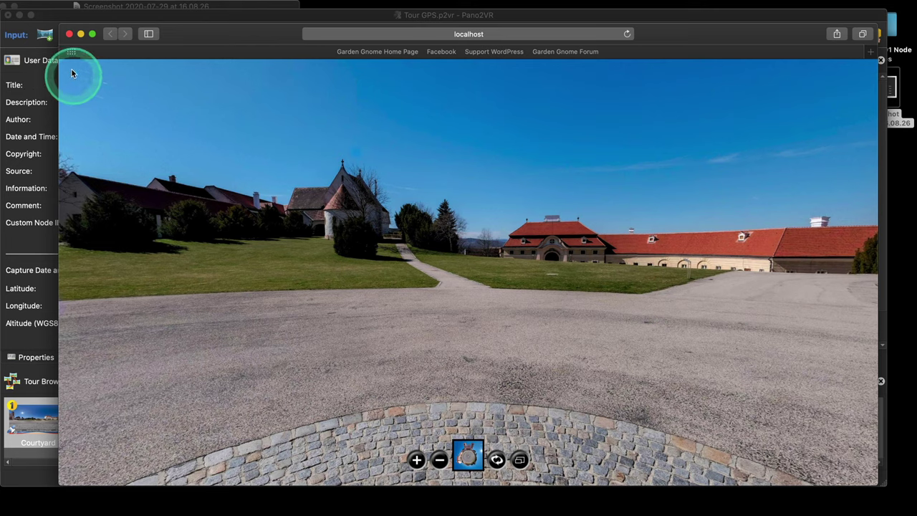
{"action": "left_click", "coordinate": [68, 34]}
Reopen the skin and add a size logic block to the Controller with custom node id $(ucnode) as its trigger
{"action": "left_click", "coordinate": [715, 173]}
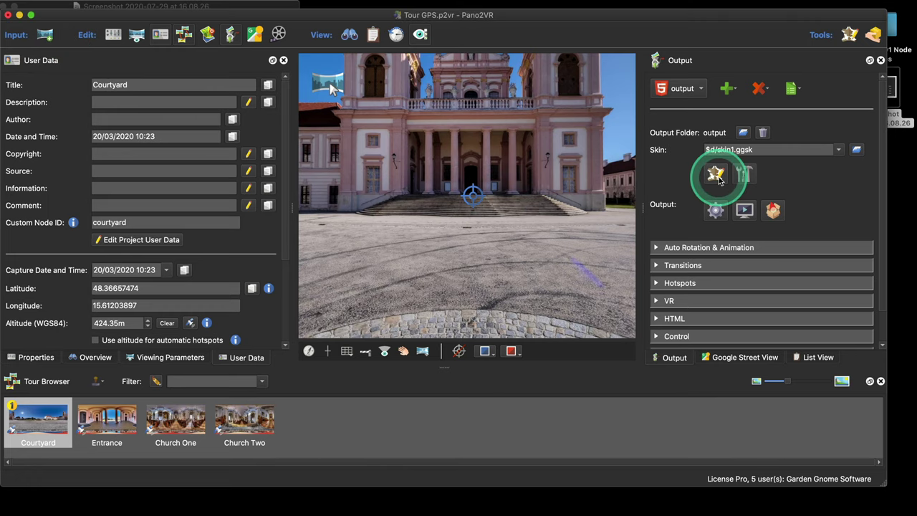
{"action": "left_click", "coordinate": [140, 99]}
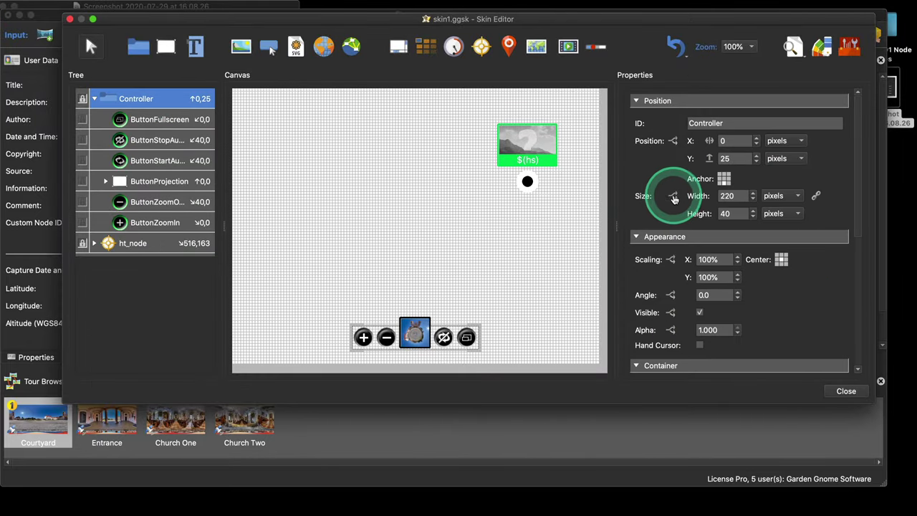
{"action": "left_click", "coordinate": [674, 197]}
{"action": "left_click", "coordinate": [343, 140]}
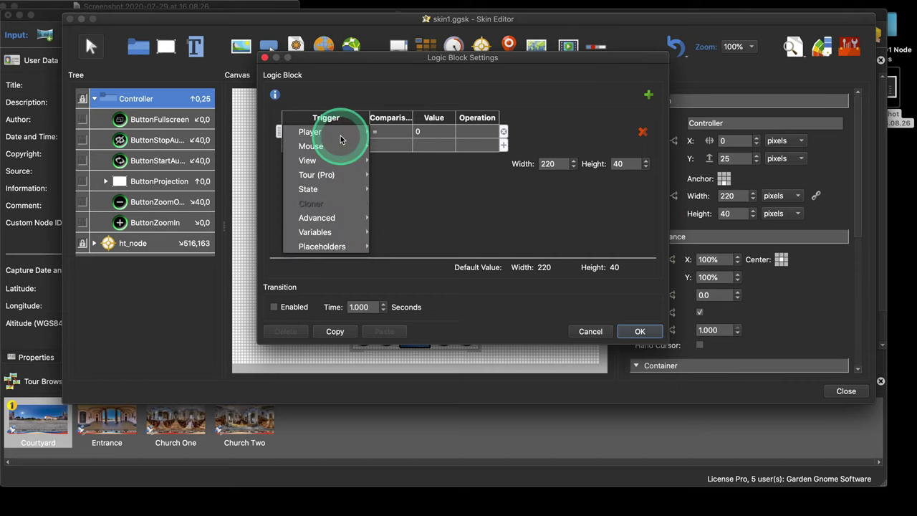
{"action": "mouse_move", "coordinate": [337, 236]}
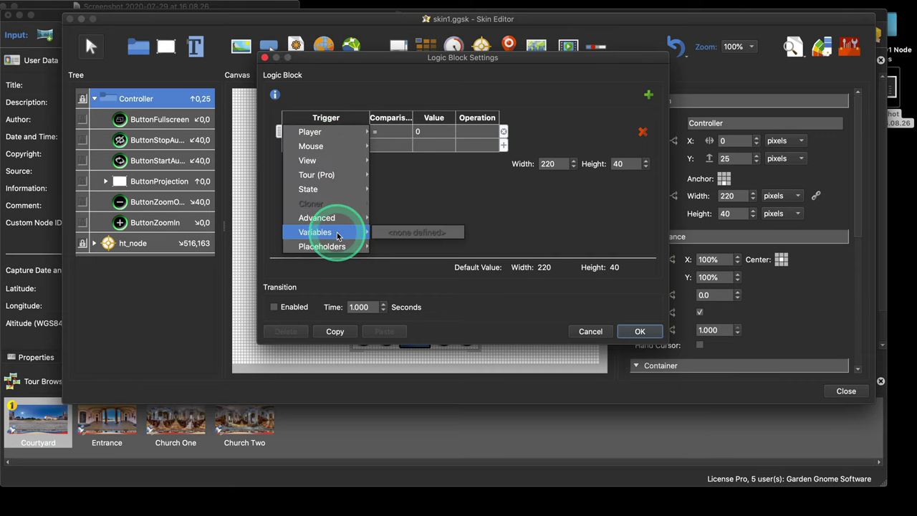
{"action": "mouse_move", "coordinate": [422, 260]}
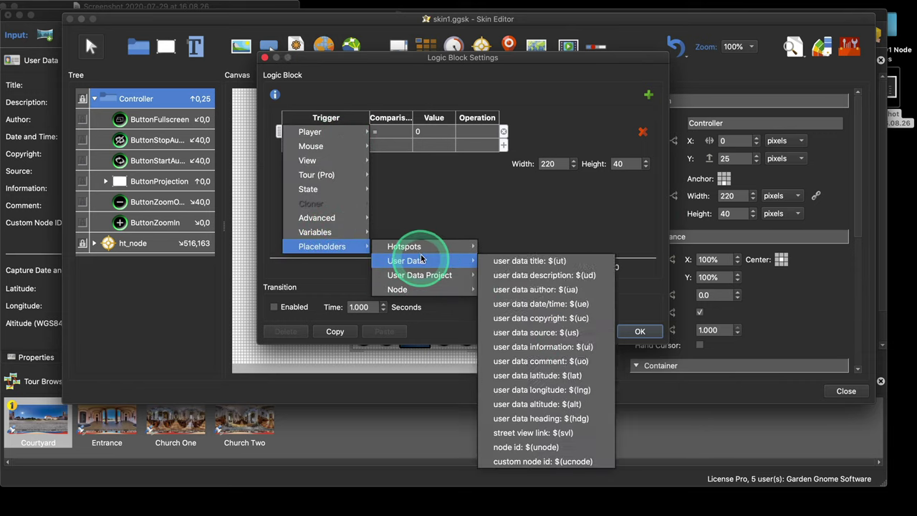
{"action": "left_click", "coordinate": [560, 461]}
Set the Controller's size condition to custom node id not equal (≠) to courtyard
{"action": "left_click", "coordinate": [438, 134]}
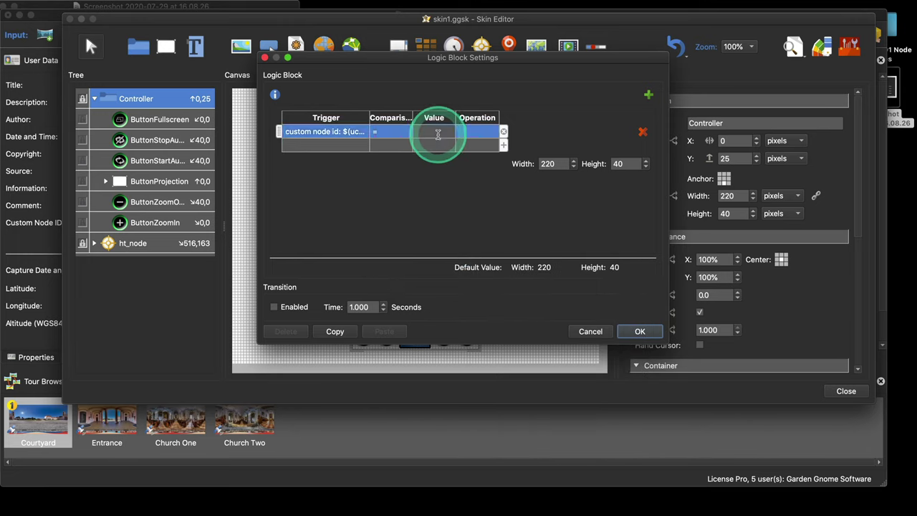
{"action": "type", "text": "courtyard"}
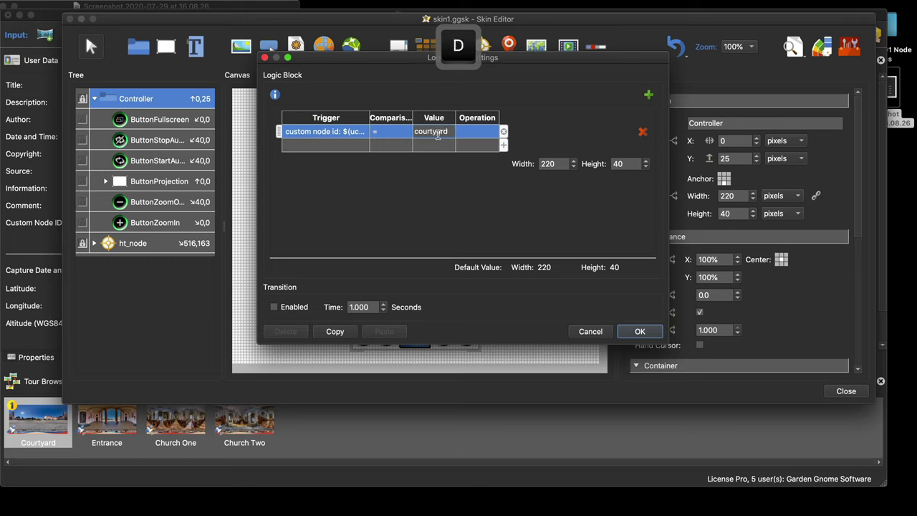
{"action": "left_click", "coordinate": [435, 135]}
{"action": "left_click", "coordinate": [400, 140]}
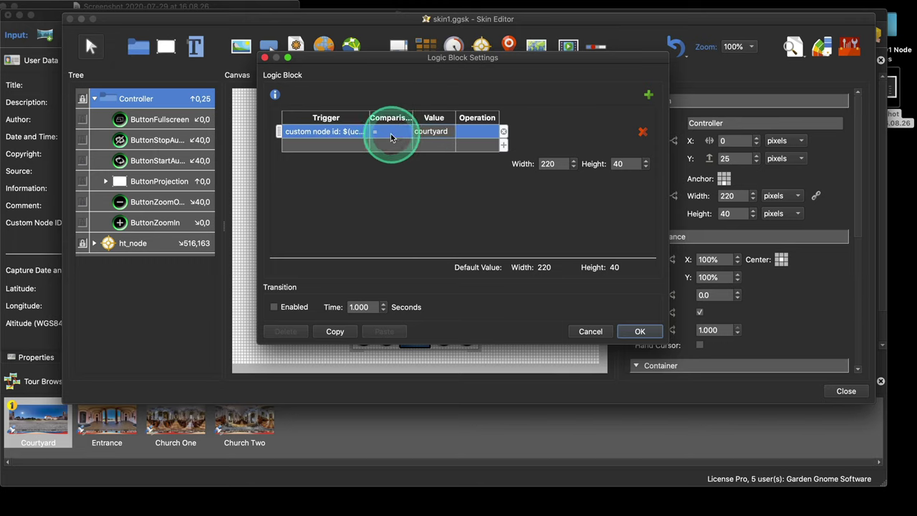
{"action": "left_click", "coordinate": [391, 134]}
{"action": "left_click", "coordinate": [382, 154]}
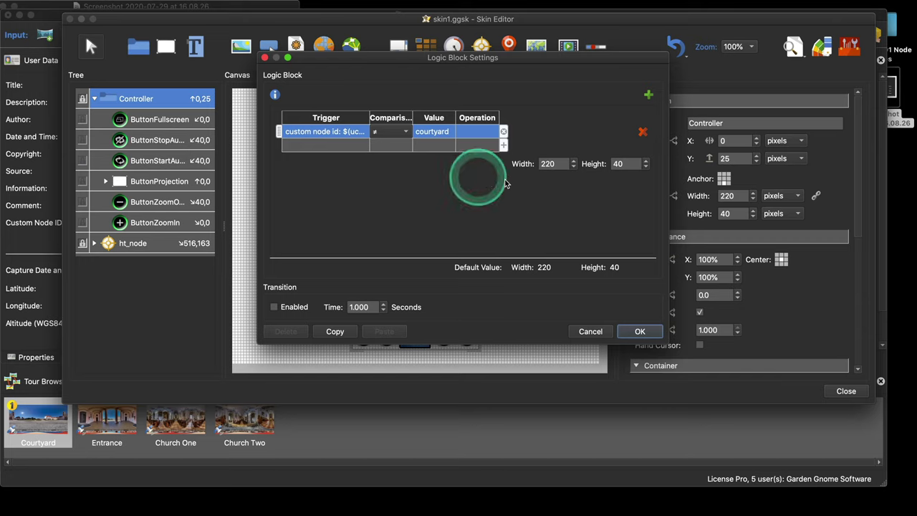
Set the width in the Controller's size logic block to 160 and confirm the logic block settings
{"action": "double_click", "coordinate": [548, 164]}
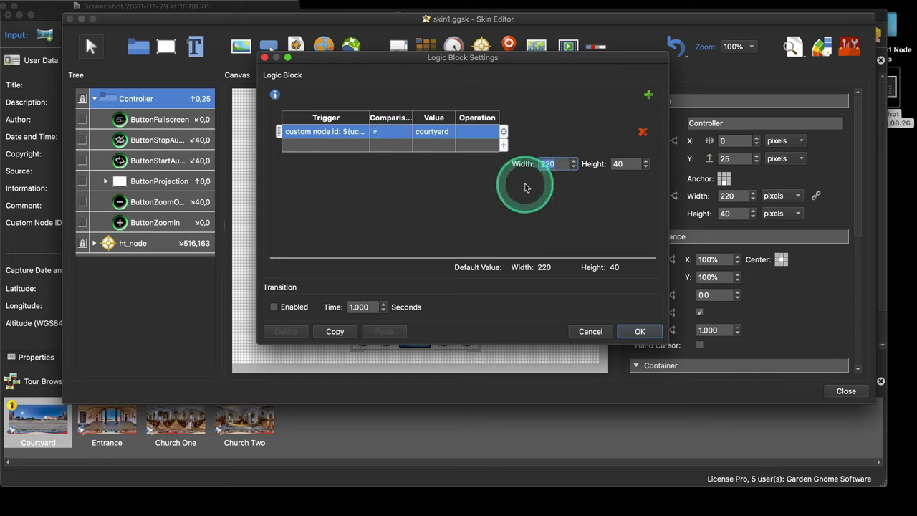
{"action": "type", "text": "160"}
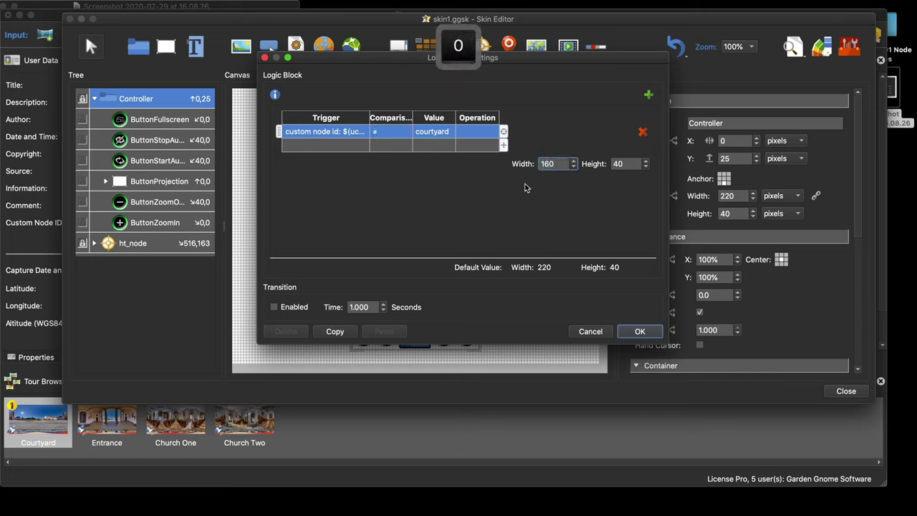
{"action": "left_click", "coordinate": [507, 201]}
{"action": "left_click", "coordinate": [654, 330]}
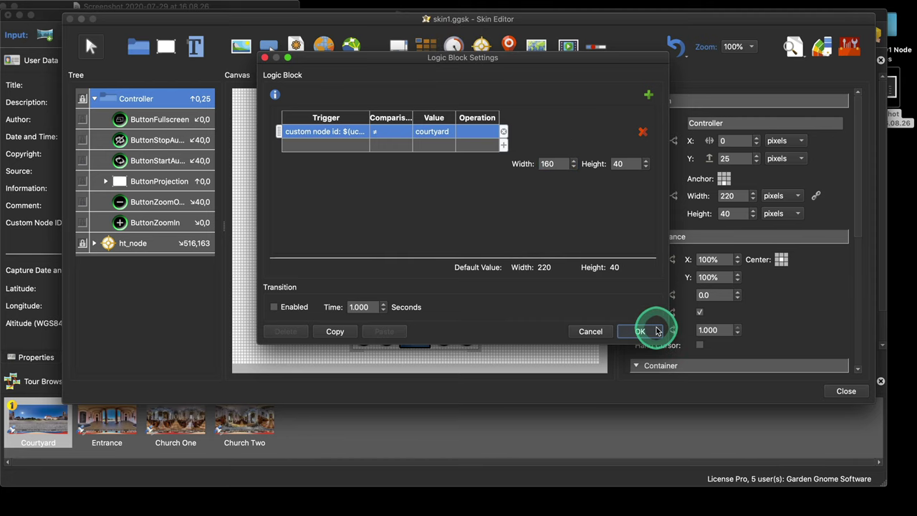
Close the skin editor, save the skin changes, and generate the tour output
{"action": "left_click", "coordinate": [842, 389]}
{"action": "left_click", "coordinate": [540, 219]}
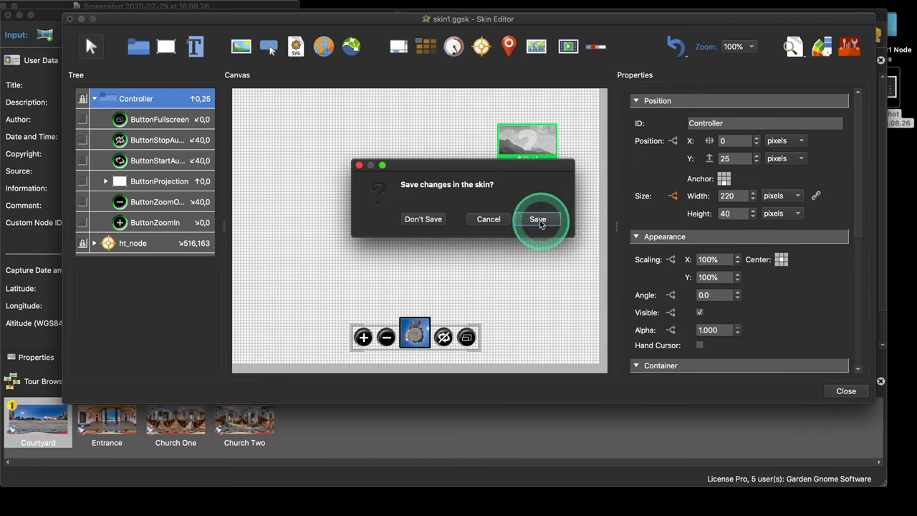
{"action": "left_click", "coordinate": [715, 211]}
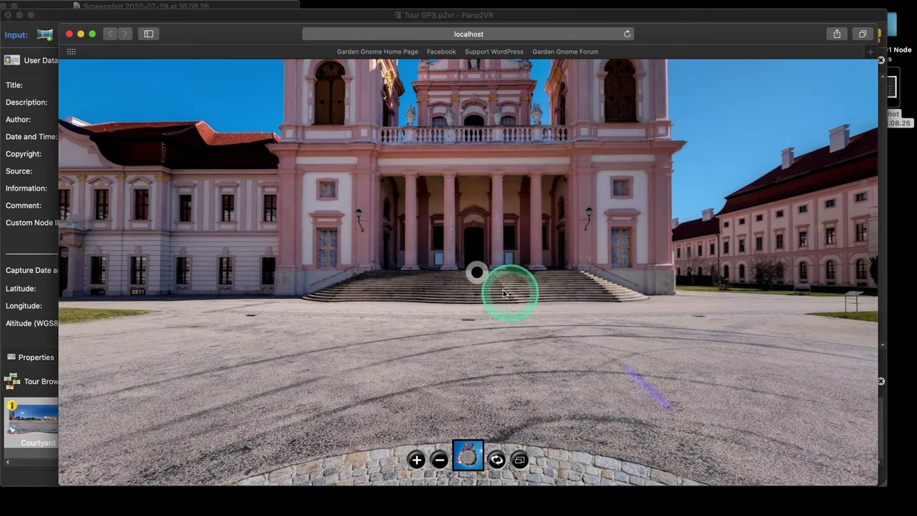
Check the Controller's size in the browser by going from Courtyard to Entrance and back, and close the preview
{"action": "mouse_move", "coordinate": [477, 271]}
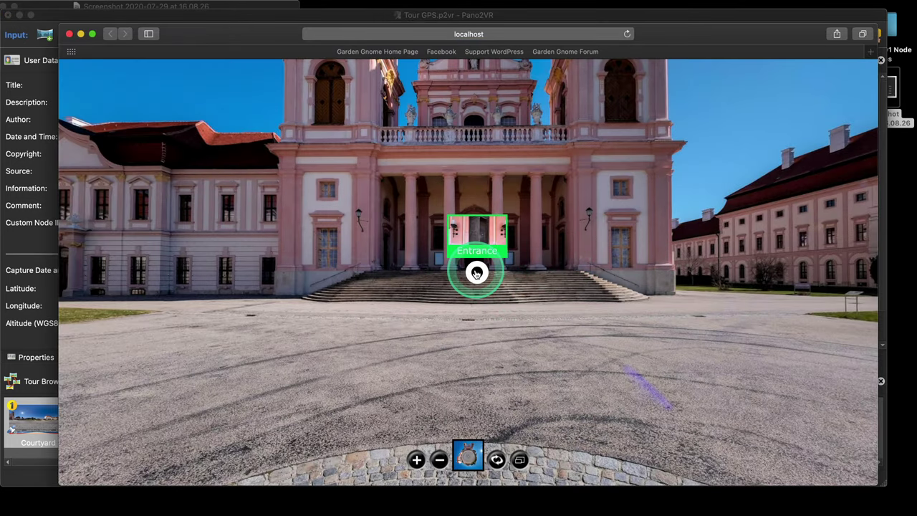
{"action": "left_click", "coordinate": [476, 273]}
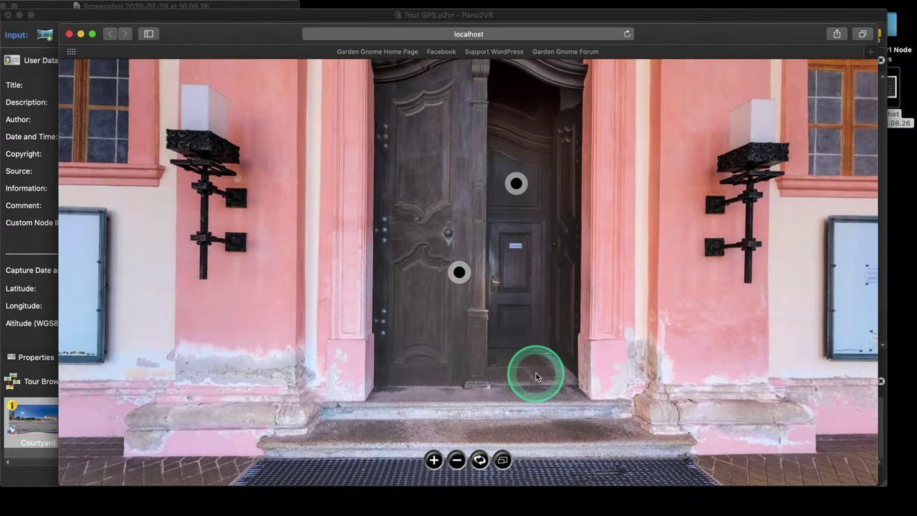
{"action": "left_click_drag", "start_coordinate": [539, 372], "coordinate": [372, 337]}
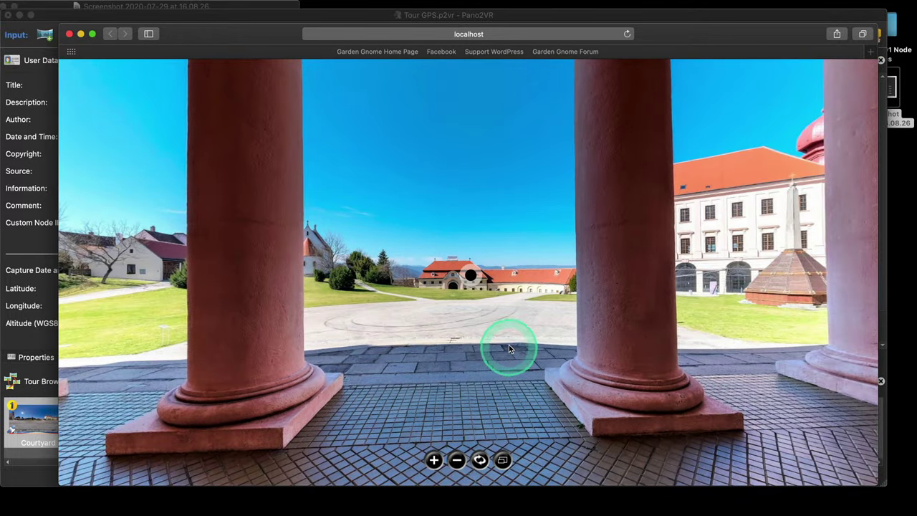
{"action": "left_click", "coordinate": [470, 283]}
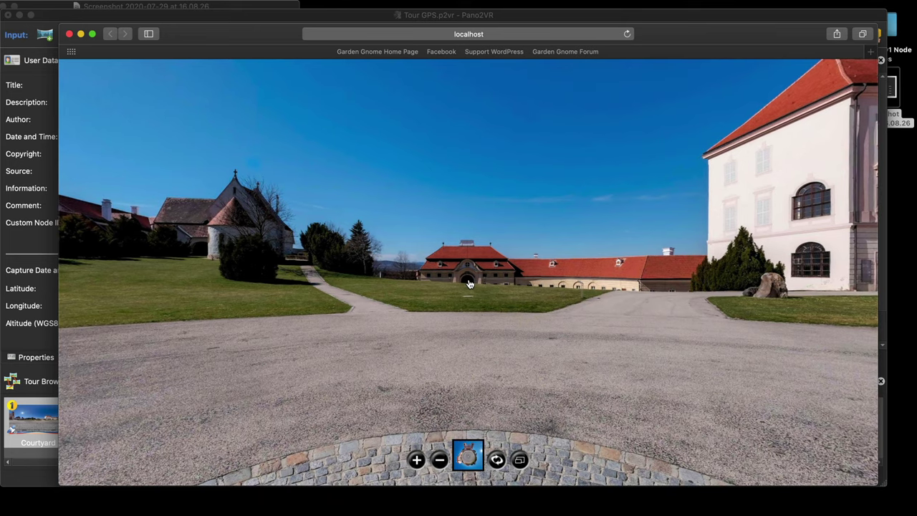
{"action": "left_click", "coordinate": [69, 34]}
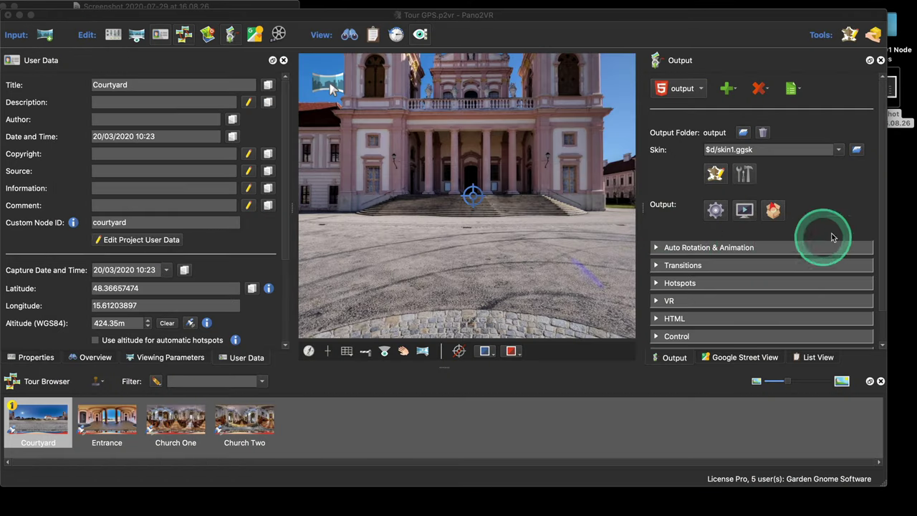
Reopen the skin and enable the transition in the Controller's size logic block
{"action": "left_click", "coordinate": [716, 174]}
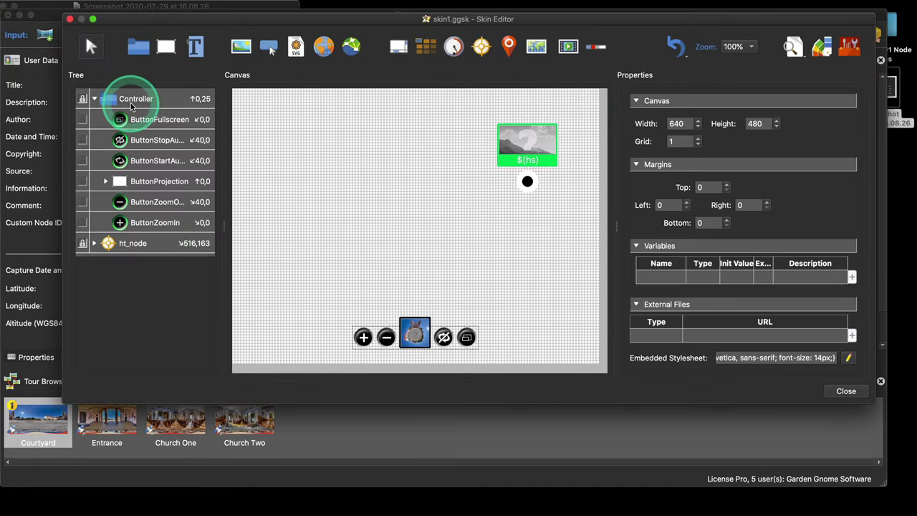
{"action": "left_click", "coordinate": [131, 104]}
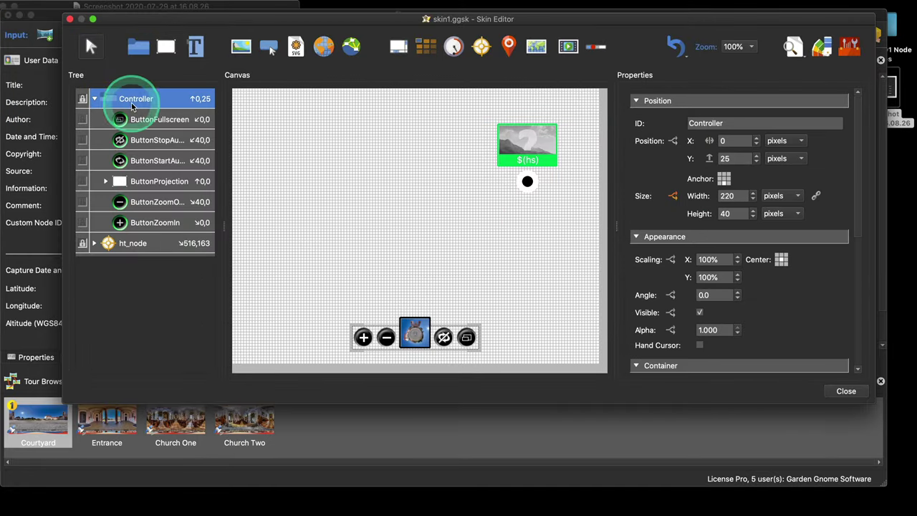
{"action": "left_click", "coordinate": [672, 197]}
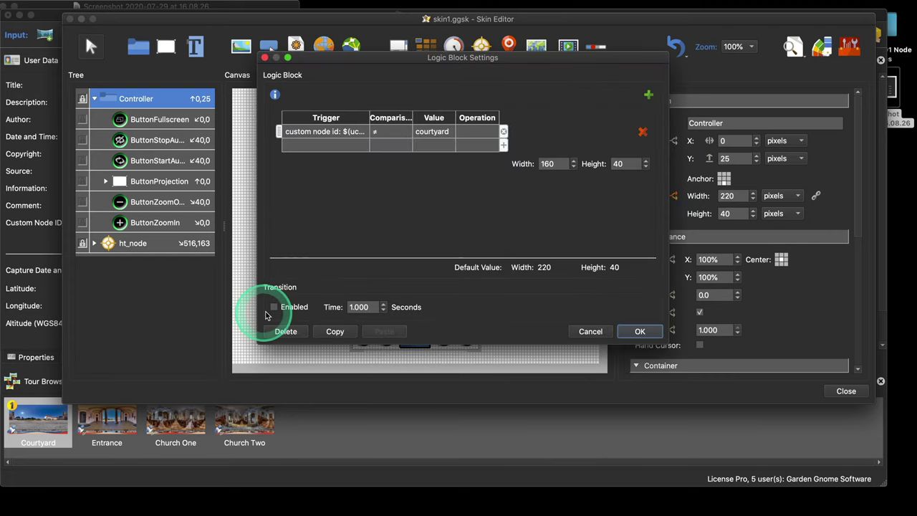
{"action": "left_click", "coordinate": [273, 307]}
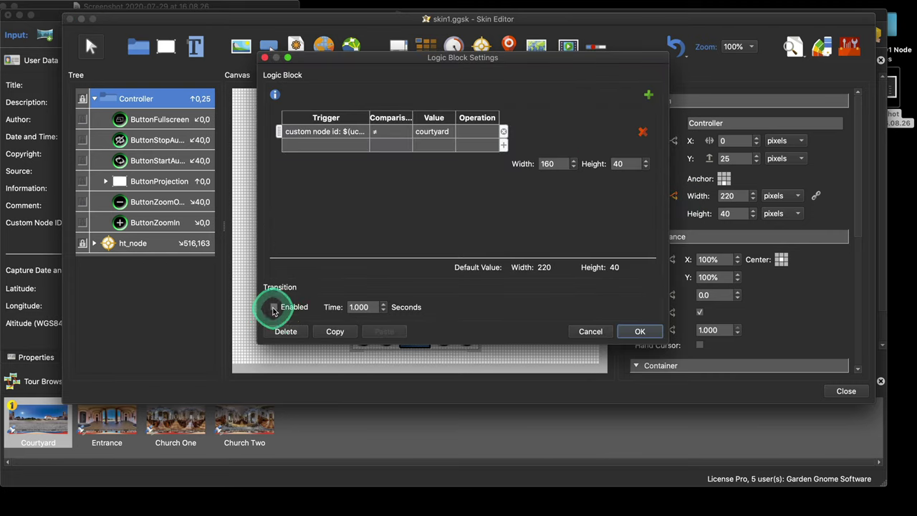
{"action": "double_click", "coordinate": [369, 307]}
{"action": "left_click", "coordinate": [639, 331]}
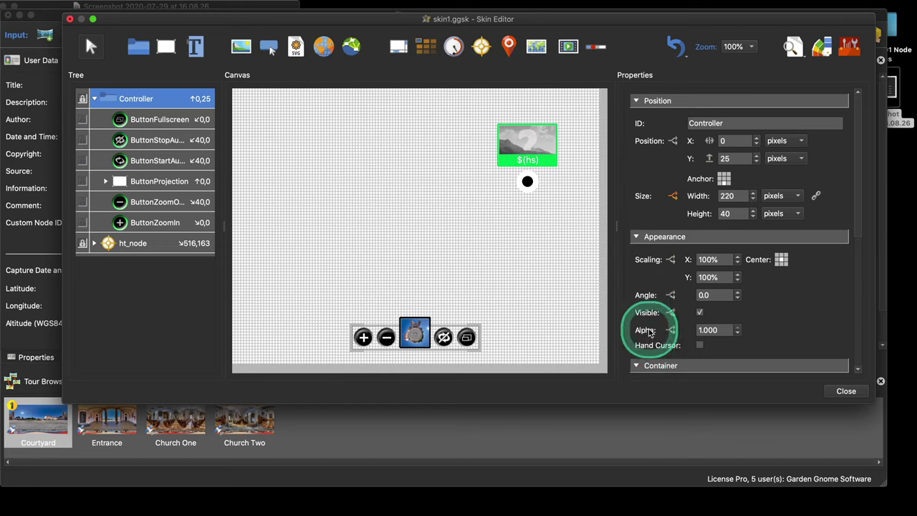
Save the skin with the enabled transition while closing the editor, and regenerate the tour output
{"action": "left_click", "coordinate": [845, 389]}
{"action": "left_click", "coordinate": [539, 219]}
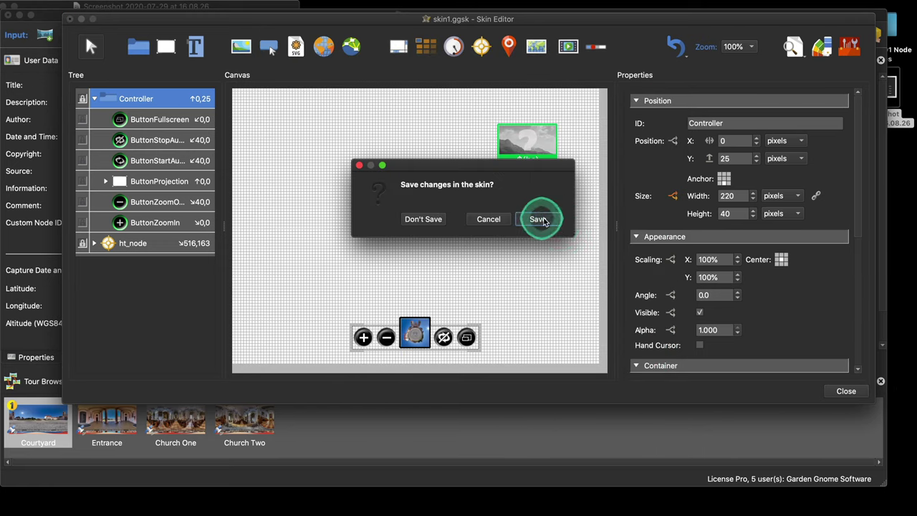
{"action": "left_click", "coordinate": [711, 212]}
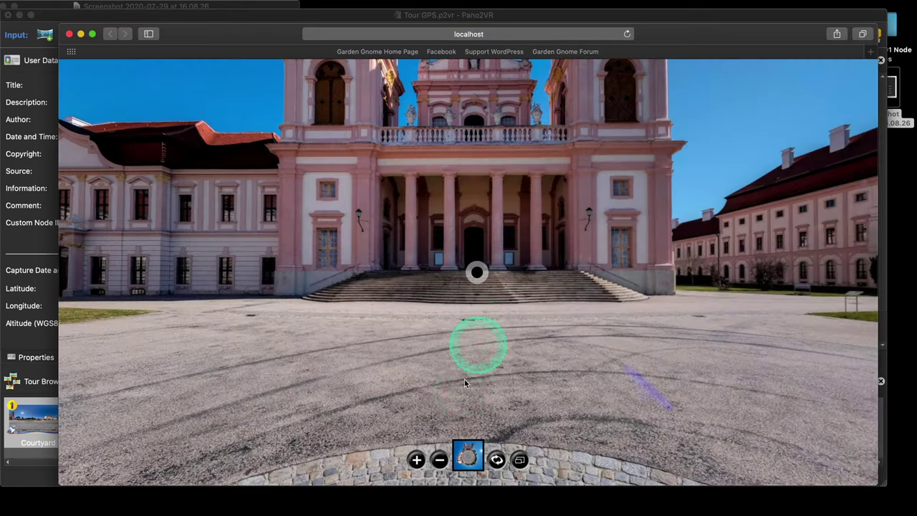
Test the Controller's size transition by moving from Courtyard to Entrance and back, and close the browser preview
{"action": "mouse_move", "coordinate": [473, 281]}
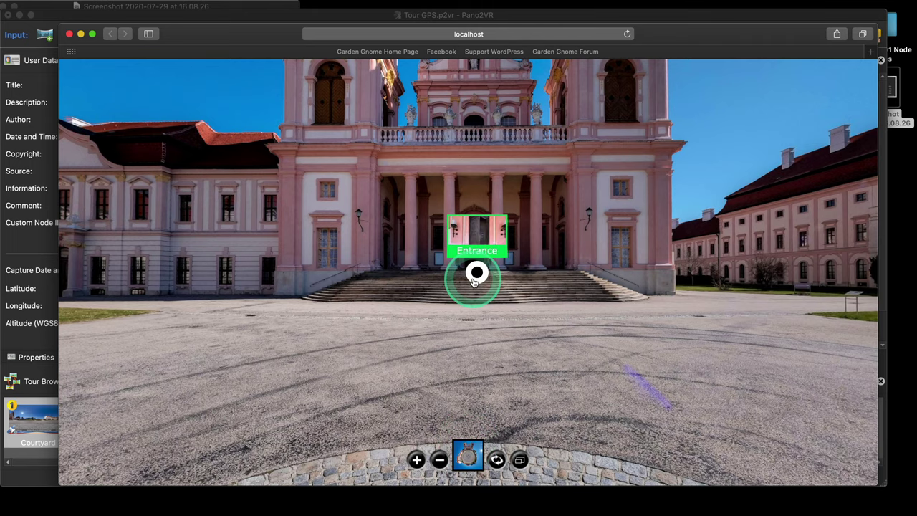
{"action": "left_click", "coordinate": [474, 280]}
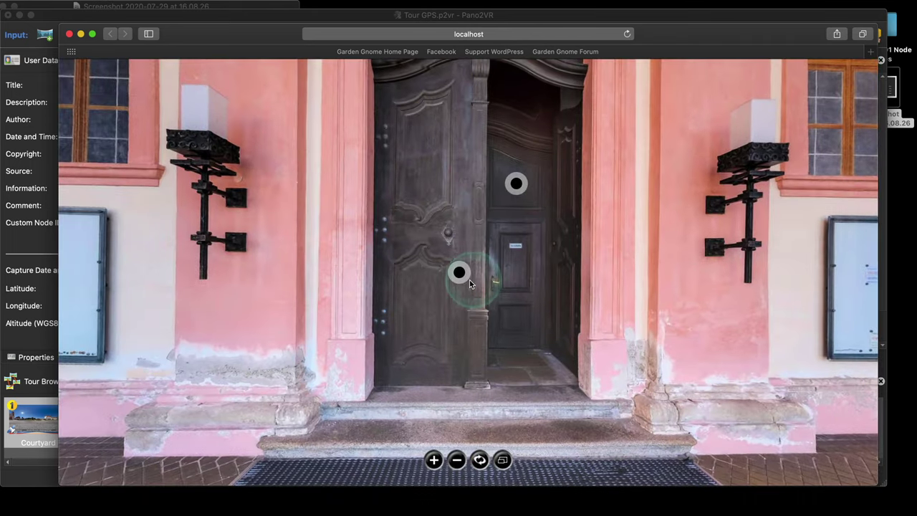
{"action": "left_click_drag", "start_coordinate": [546, 358], "coordinate": [500, 308]}
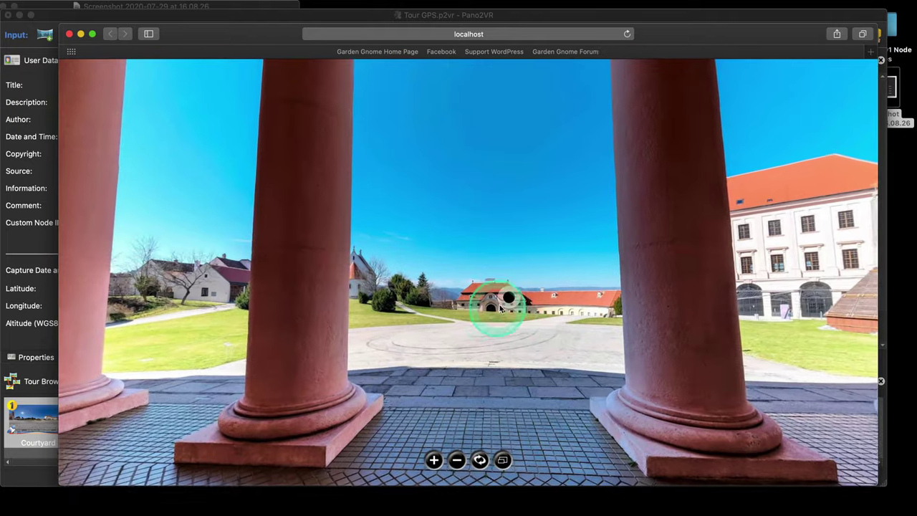
{"action": "left_click", "coordinate": [500, 308]}
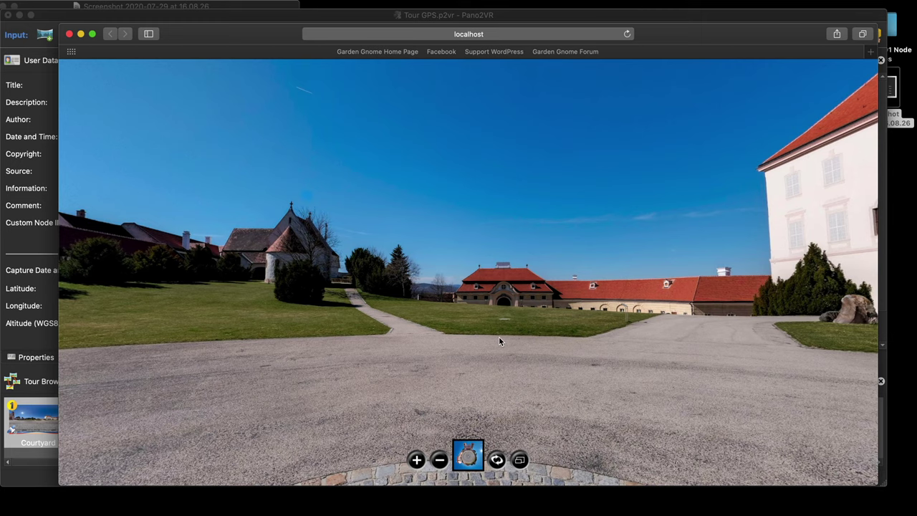
{"action": "left_click", "coordinate": [69, 35]}
Reopen the skin and delete the size logic block from the Controller
{"action": "left_click", "coordinate": [439, 141]}
{"action": "left_click", "coordinate": [714, 176]}
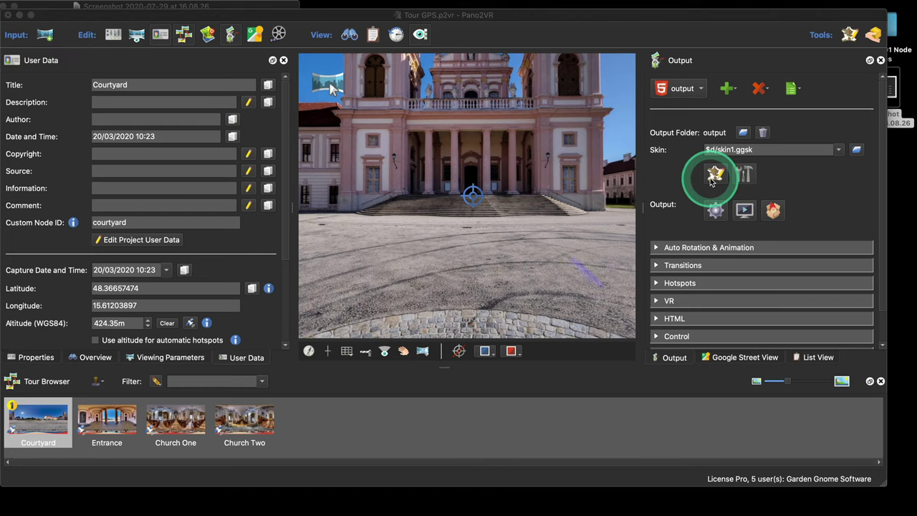
{"action": "left_click", "coordinate": [713, 178]}
{"action": "left_click", "coordinate": [713, 178]}
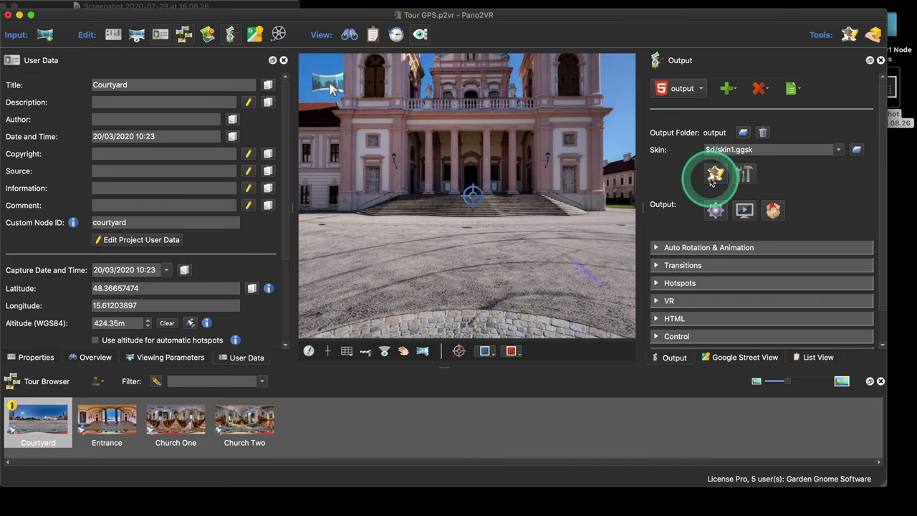
{"action": "left_click", "coordinate": [171, 99]}
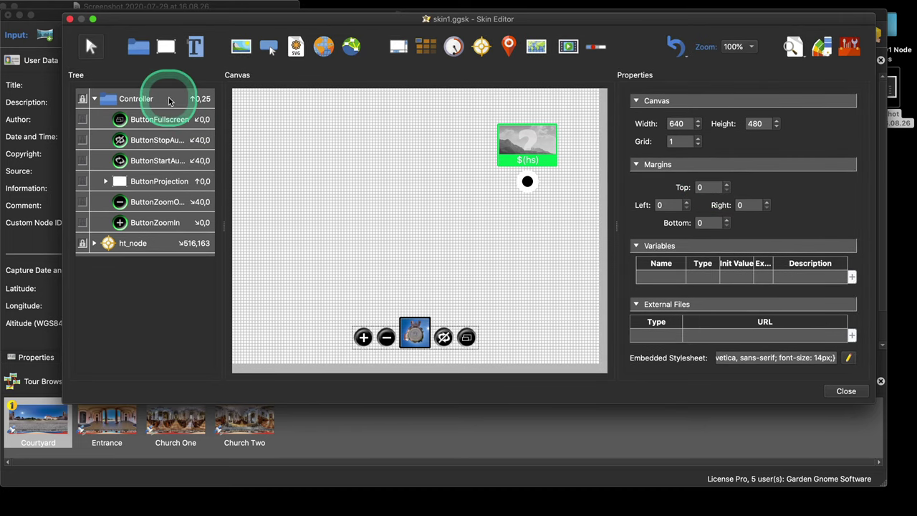
{"action": "left_click", "coordinate": [675, 200]}
{"action": "left_click", "coordinate": [277, 308]}
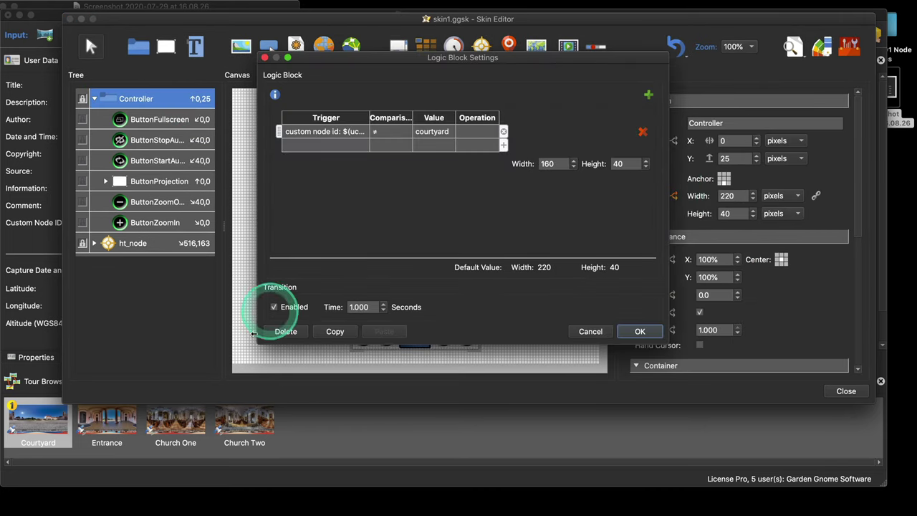
{"action": "left_click", "coordinate": [295, 333]}
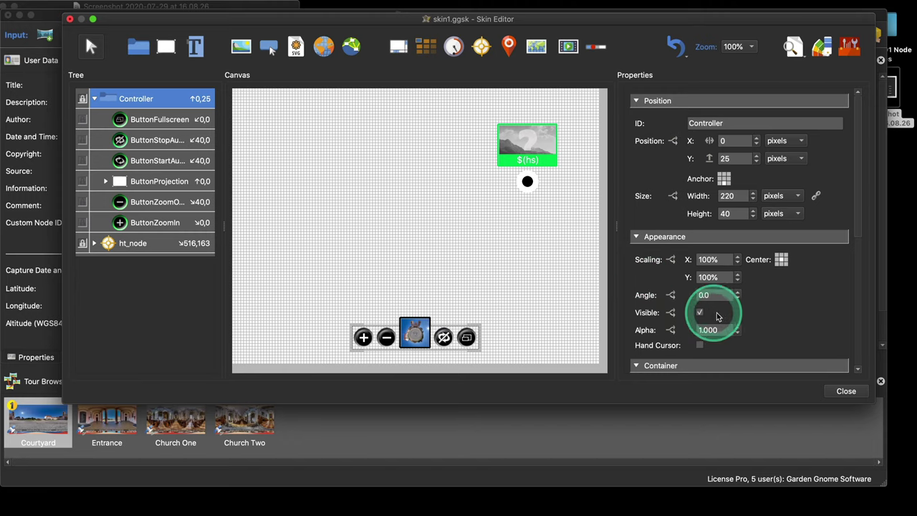
{"action": "left_click", "coordinate": [842, 391]}
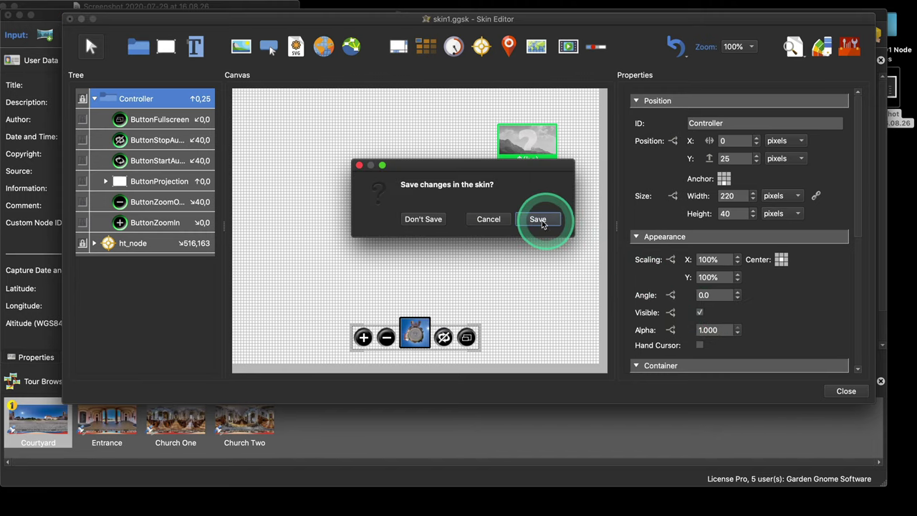
{"action": "left_click", "coordinate": [488, 219]}
{"action": "left_click", "coordinate": [528, 260]}
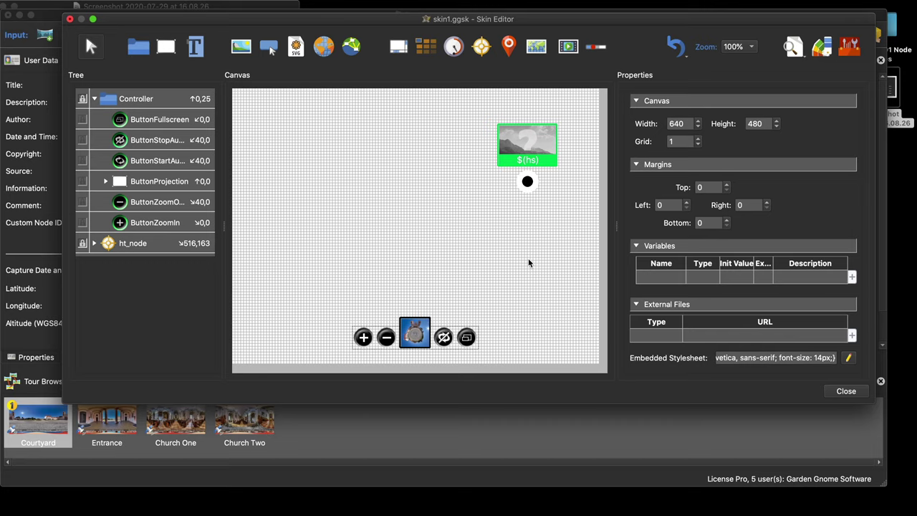
Add a timer element to the canvas and move it near the upper-left corner, at about X 18, Y 18 pixels
{"action": "left_click", "coordinate": [452, 50]}
{"action": "left_click", "coordinate": [281, 116]}
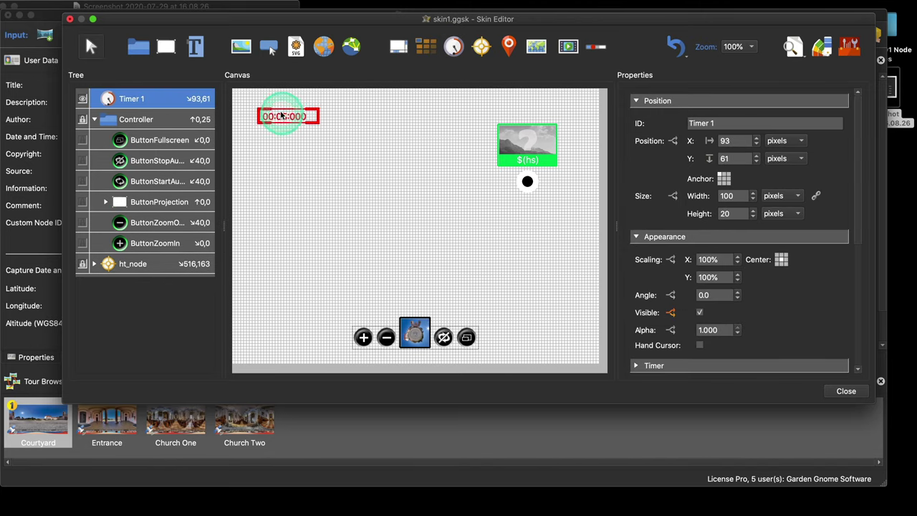
{"action": "left_click_drag", "start_coordinate": [282, 116], "coordinate": [264, 105]}
Set the timer's type to Player Inactive
{"action": "scroll", "coordinate": [788, 296], "scroll_direction": "down", "scroll_amount": 5}
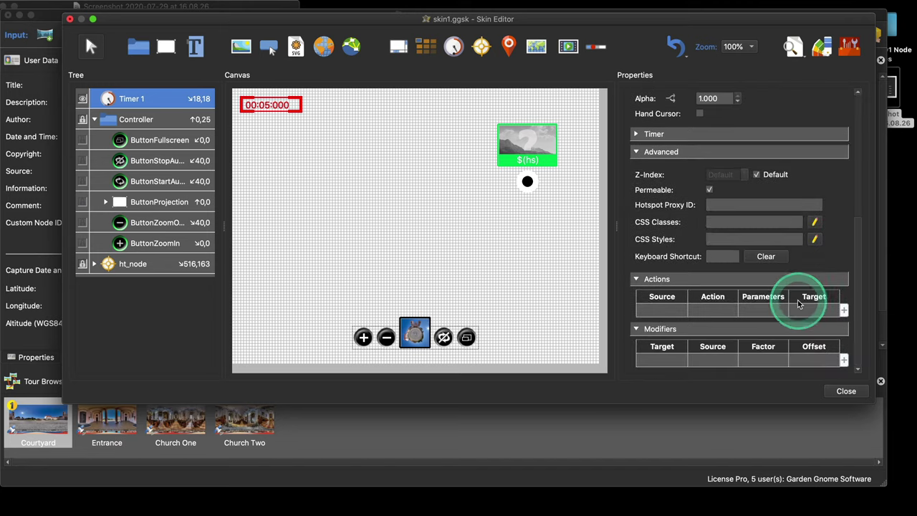
{"action": "left_click", "coordinate": [626, 137]}
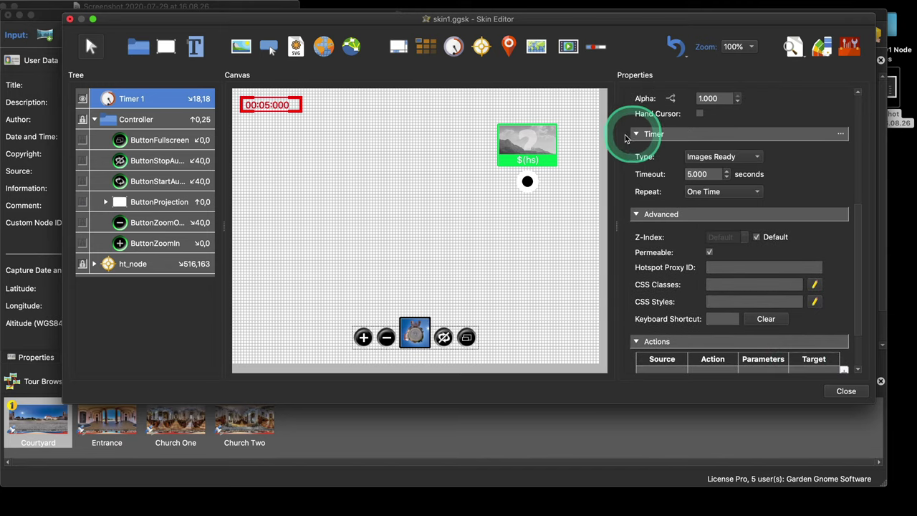
{"action": "left_click", "coordinate": [734, 159]}
{"action": "left_click", "coordinate": [738, 178]}
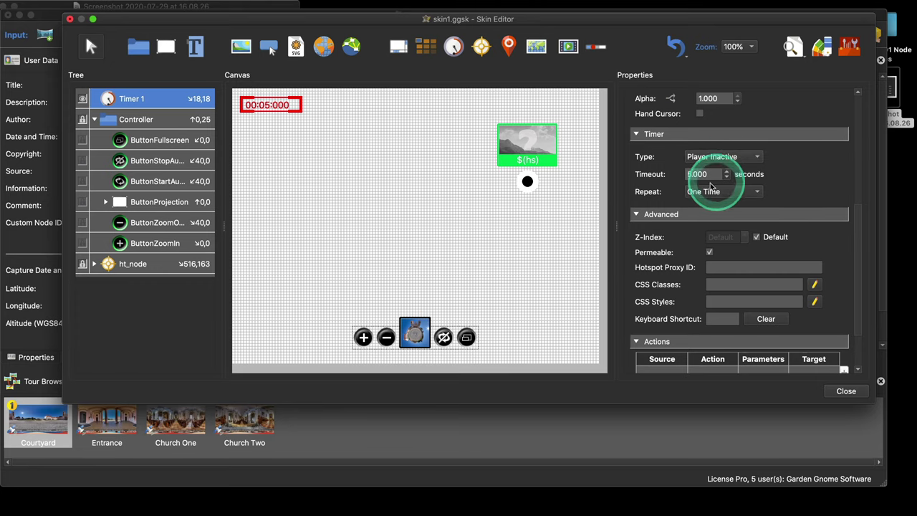
Look over the timer's action and modifier settings, and delete the timer element from the skin
{"action": "scroll", "coordinate": [822, 241], "scroll_direction": "down", "scroll_amount": 3}
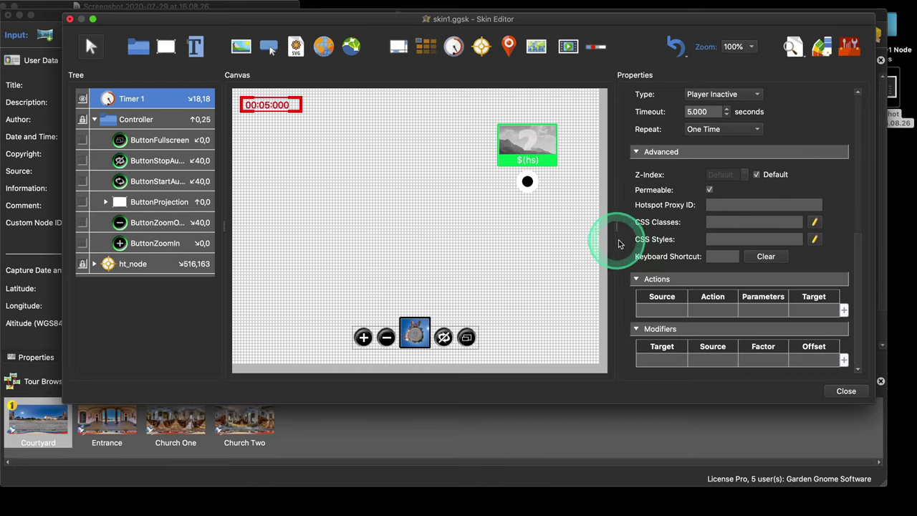
{"action": "scroll", "coordinate": [674, 242], "scroll_direction": "up", "scroll_amount": 3}
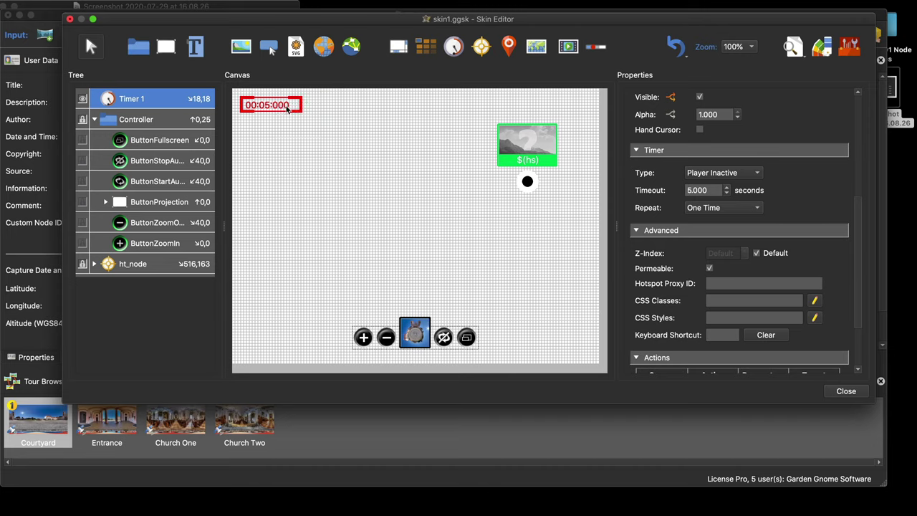
{"action": "key", "text": "BackSpace"}
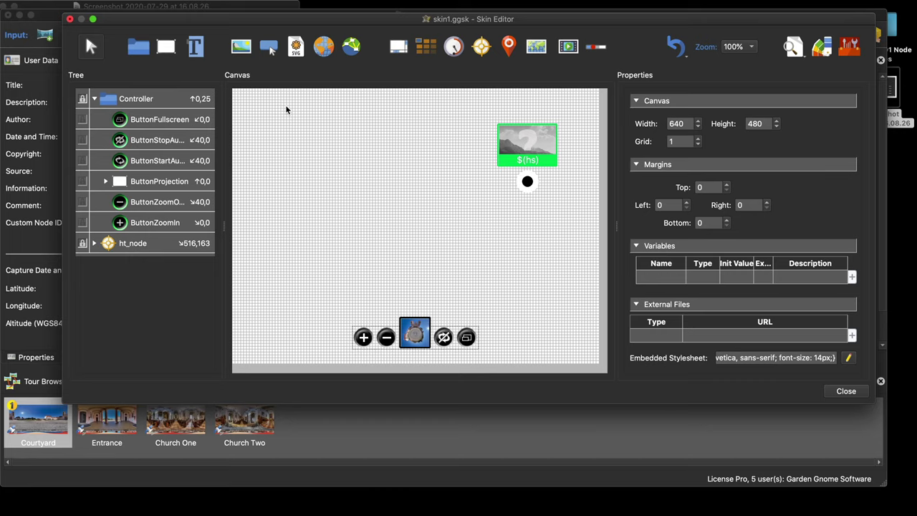
{"action": "left_click", "coordinate": [266, 119]}
{"action": "left_click", "coordinate": [308, 170]}
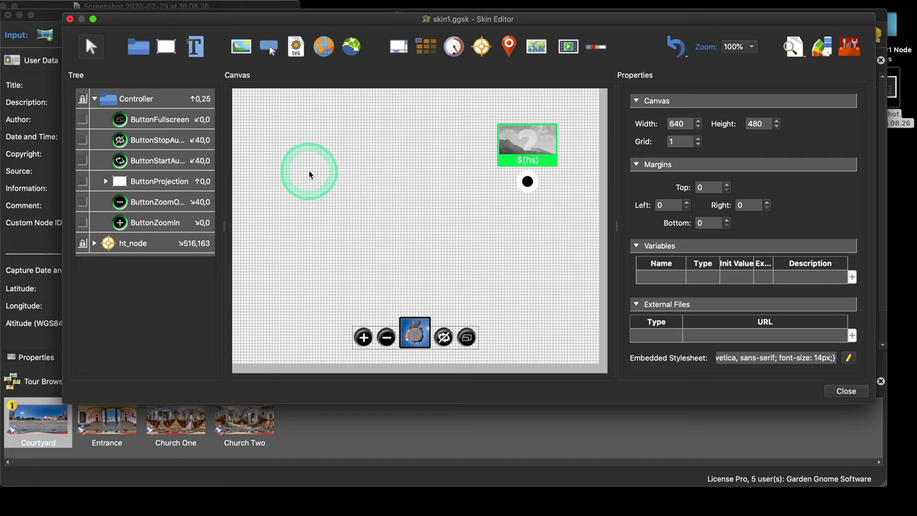
{"action": "left_click", "coordinate": [304, 190]}
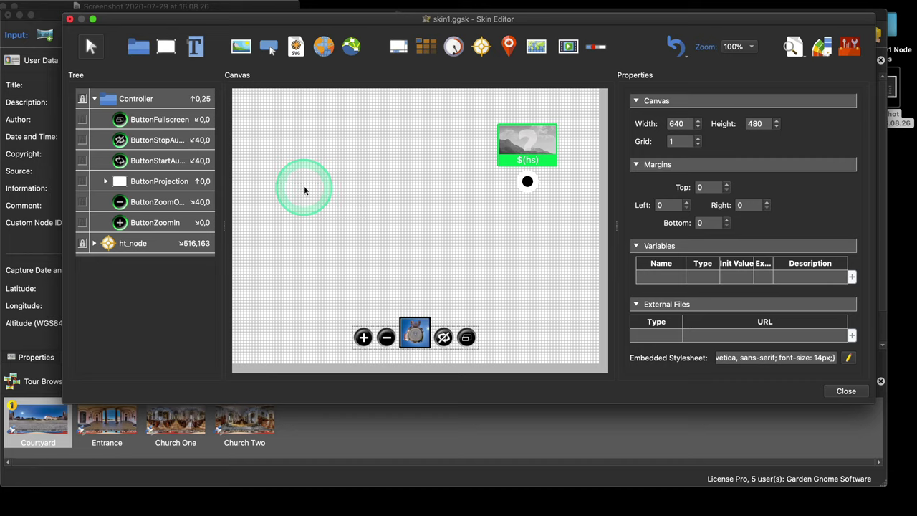
Open ButtonStereo's mouse-click Move to View action and set its easing function to Ease Out
{"action": "left_click", "coordinate": [106, 184]}
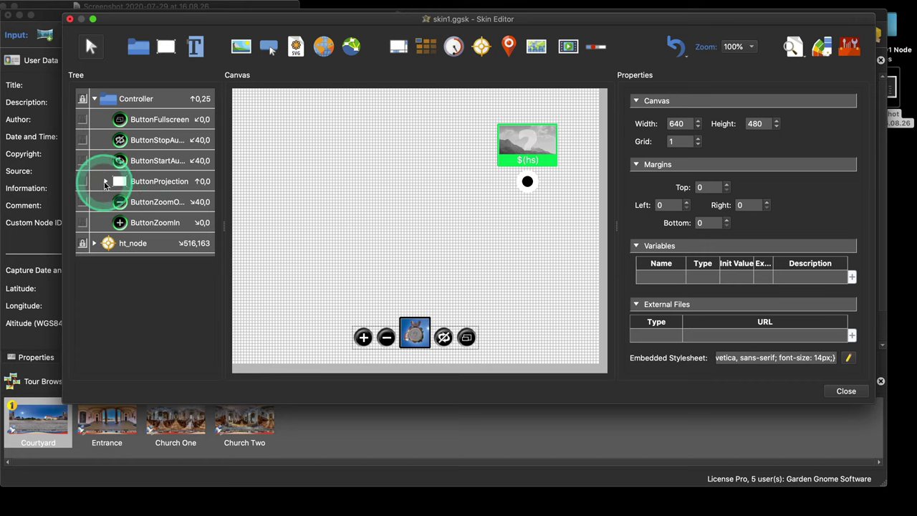
{"action": "left_click", "coordinate": [152, 202]}
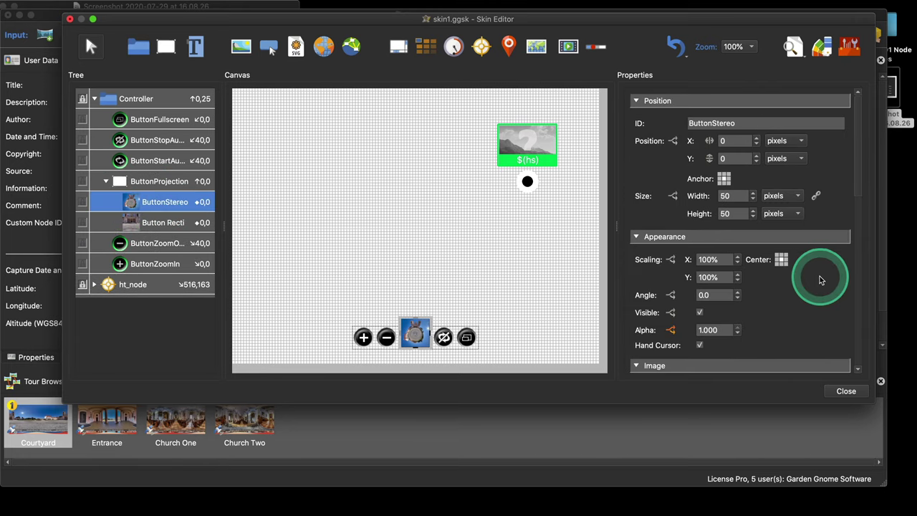
{"action": "scroll", "coordinate": [820, 280], "scroll_direction": "down", "scroll_amount": 10}
{"action": "double_click", "coordinate": [772, 300]}
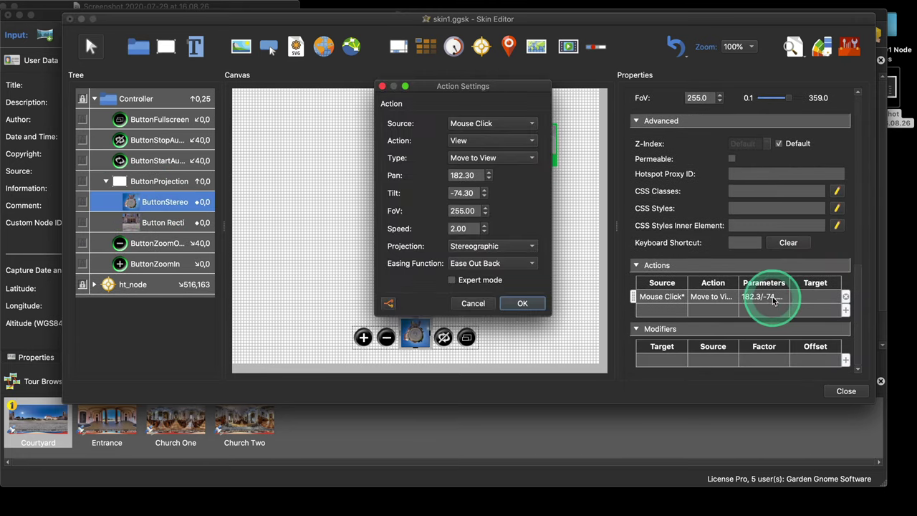
{"action": "left_click", "coordinate": [497, 263]}
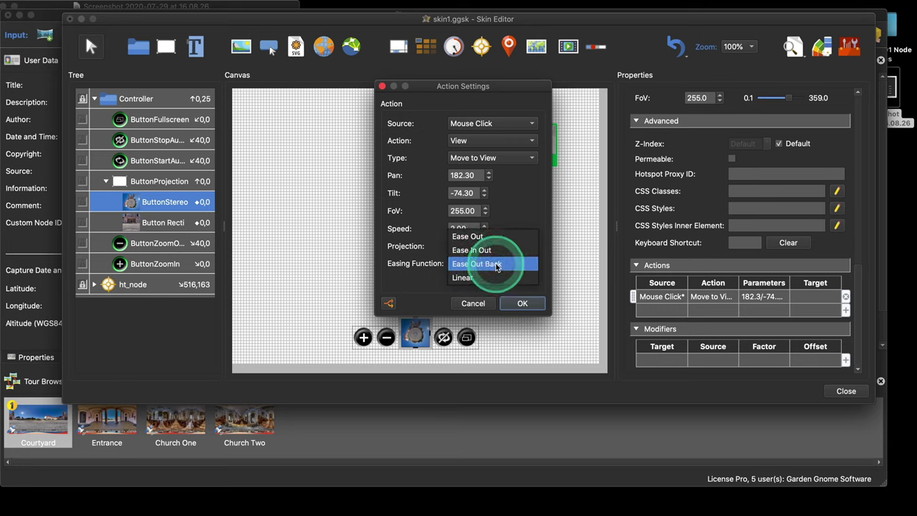
{"action": "left_click", "coordinate": [497, 237]}
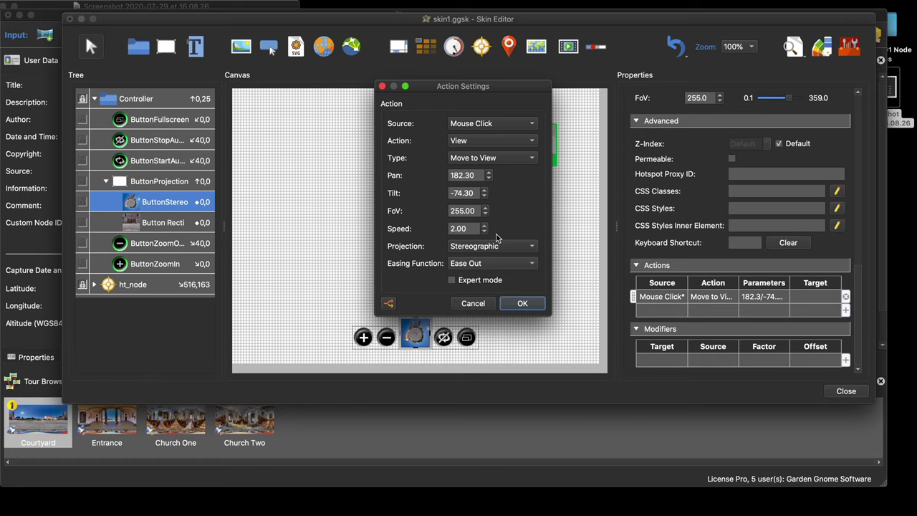
Try the Ease In Out and Linear easing functions for ButtonStereo's Move to View action
{"action": "left_click", "coordinate": [502, 263]}
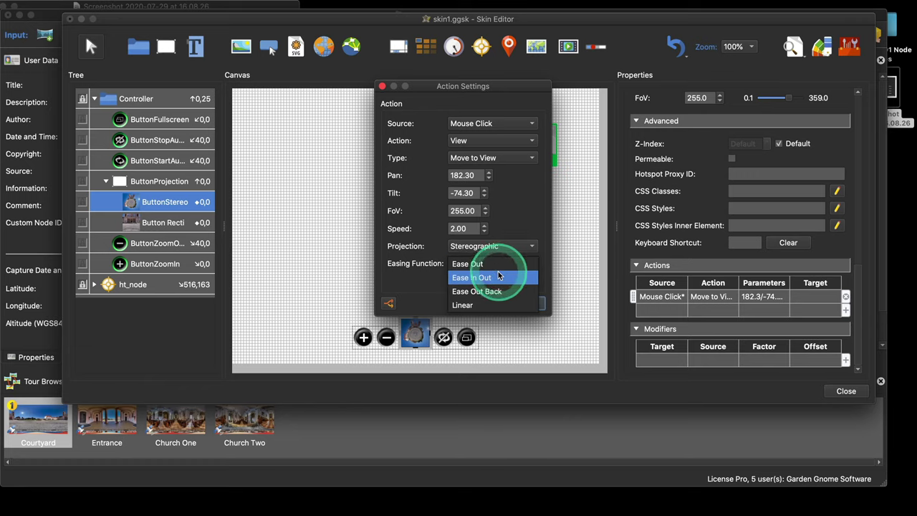
{"action": "left_click", "coordinate": [499, 276]}
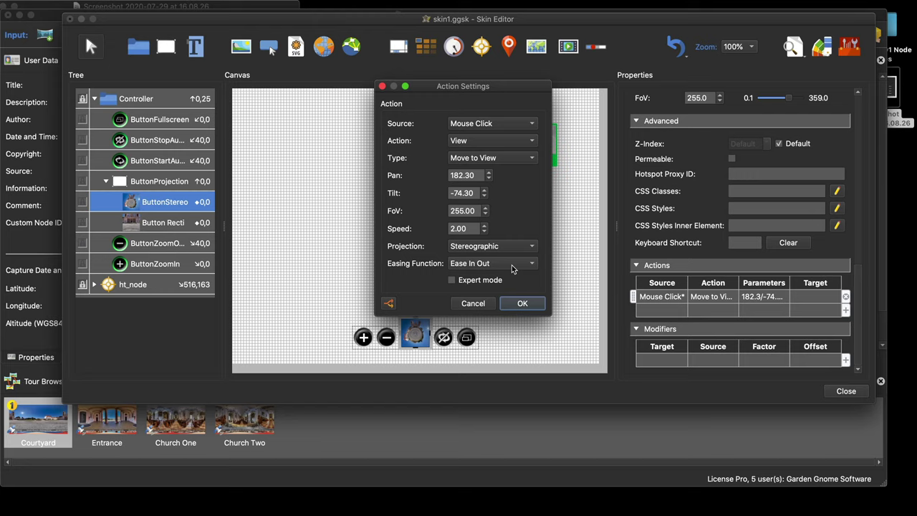
{"action": "left_click", "coordinate": [511, 264]}
{"action": "left_click", "coordinate": [509, 286]}
Set the action's easing function back to Ease Out Back and accept the action settings
{"action": "left_click", "coordinate": [469, 264]}
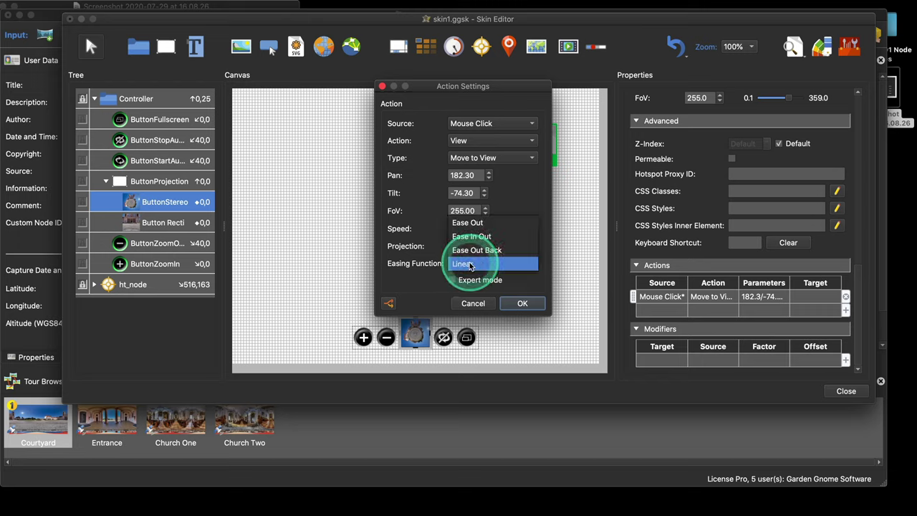
{"action": "left_click", "coordinate": [484, 251]}
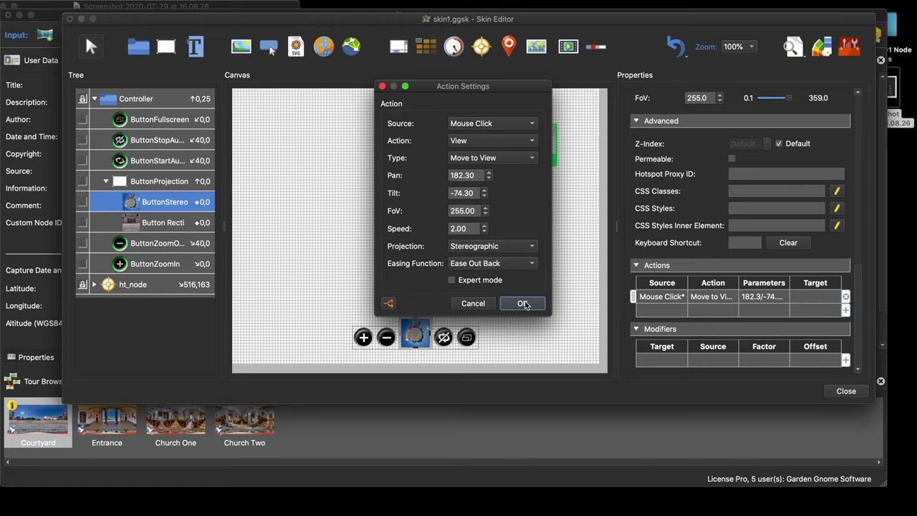
{"action": "left_click", "coordinate": [523, 304]}
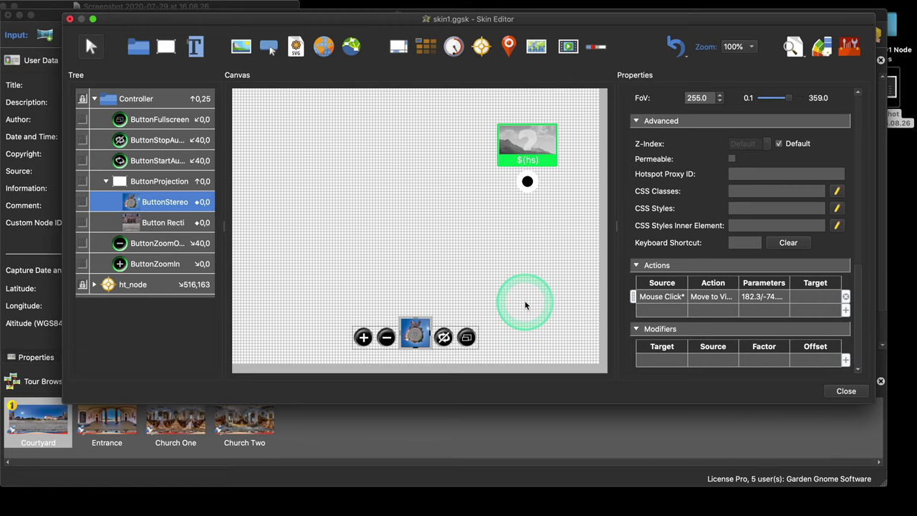
{"action": "left_click", "coordinate": [547, 272]}
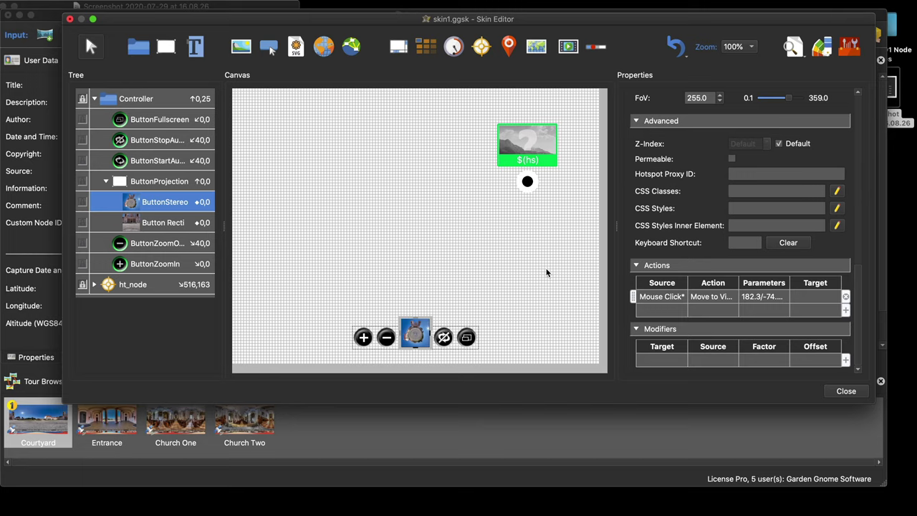
{"action": "left_click", "coordinate": [552, 164]}
{"action": "left_click", "coordinate": [512, 188]}
{"action": "left_click", "coordinate": [537, 180]}
{"action": "left_click", "coordinate": [511, 184]}
{"action": "left_click", "coordinate": [508, 136]}
{"action": "left_click", "coordinate": [533, 161]}
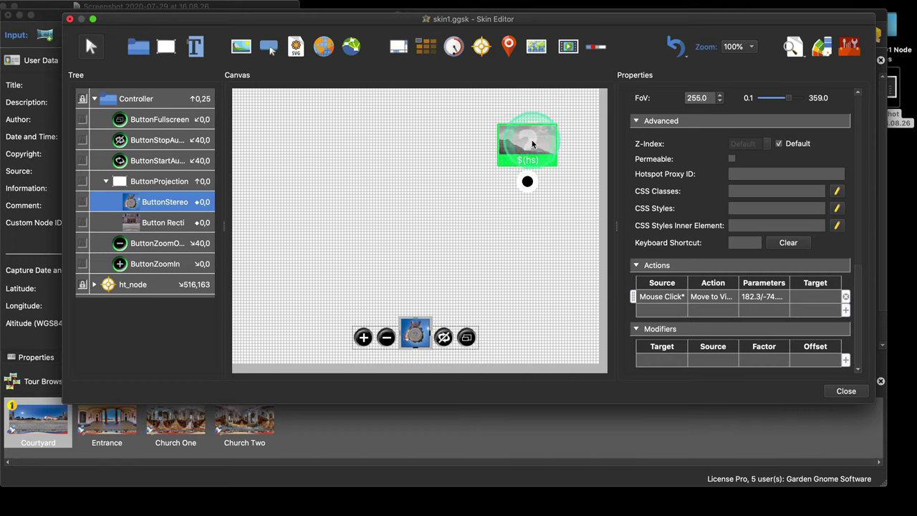
{"action": "left_click", "coordinate": [513, 146]}
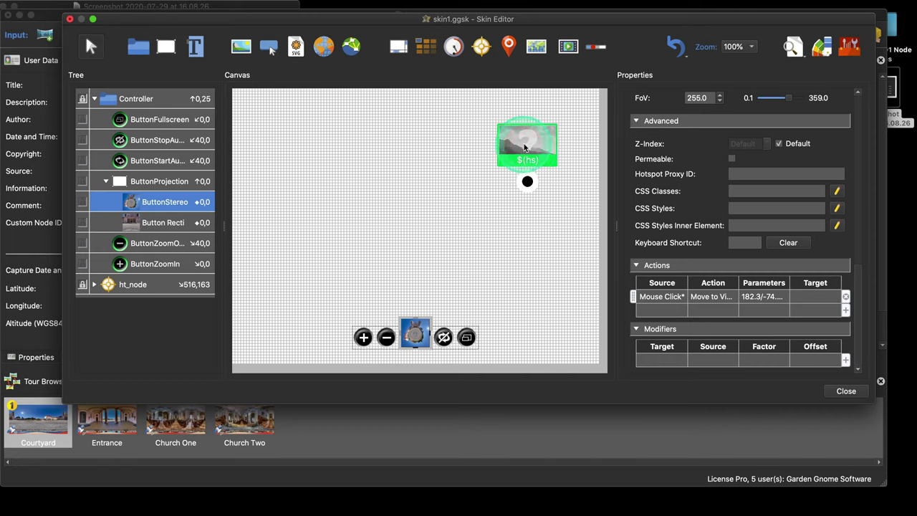
{"action": "left_click", "coordinate": [526, 141]}
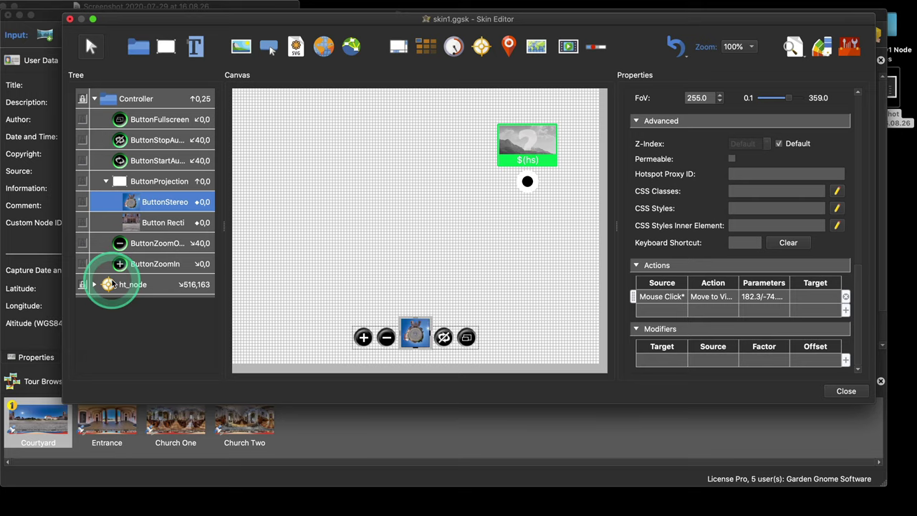
Move the Skin Editor aside to uncover the user data, then expand the ht_node hotspot template and unlock it in the canvas
{"action": "left_click_drag", "start_coordinate": [240, 19], "coordinate": [321, 15]}
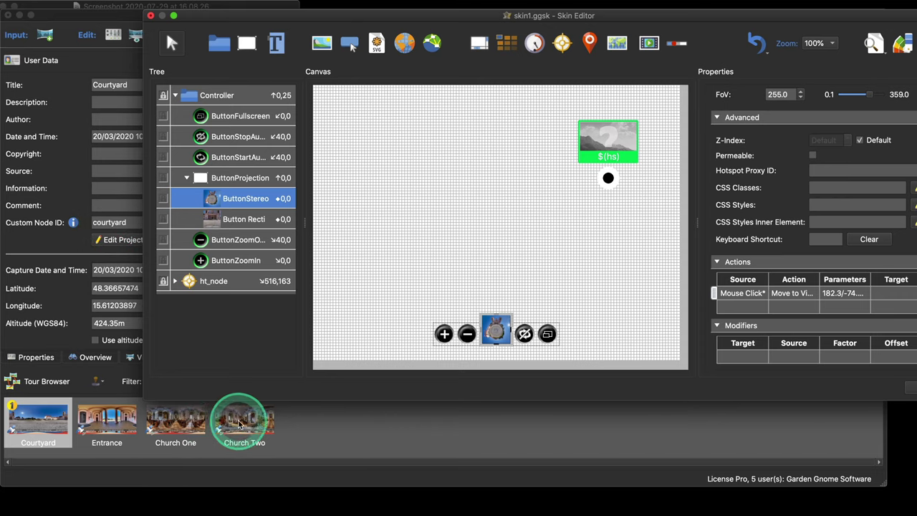
{"action": "left_click", "coordinate": [175, 281]}
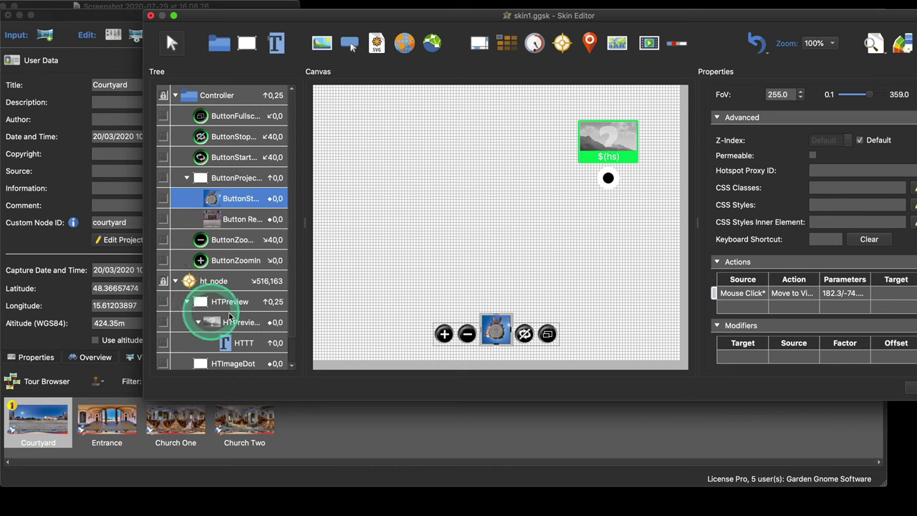
{"action": "scroll", "coordinate": [236, 307], "scroll_direction": "down", "scroll_amount": 1}
{"action": "right_click", "coordinate": [172, 255]}
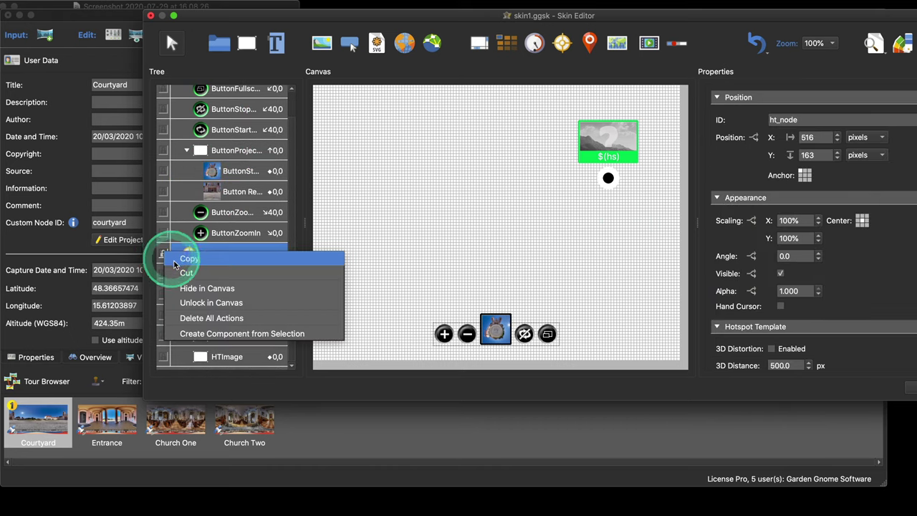
{"action": "left_click", "coordinate": [225, 304]}
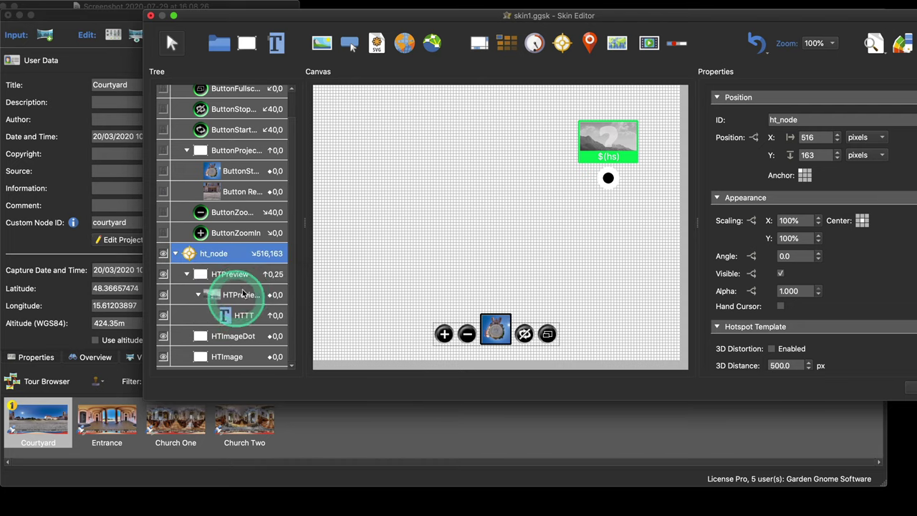
Open a logic block for the background color of HTImageDot and add a trigger row to it
{"action": "left_click", "coordinate": [238, 359]}
{"action": "left_click", "coordinate": [233, 336]}
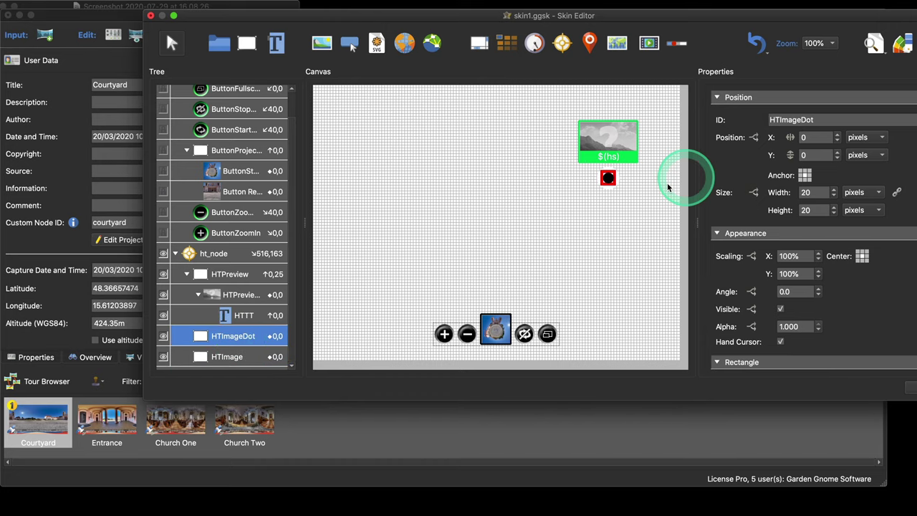
{"action": "scroll", "coordinate": [851, 287], "scroll_direction": "down", "scroll_amount": 2}
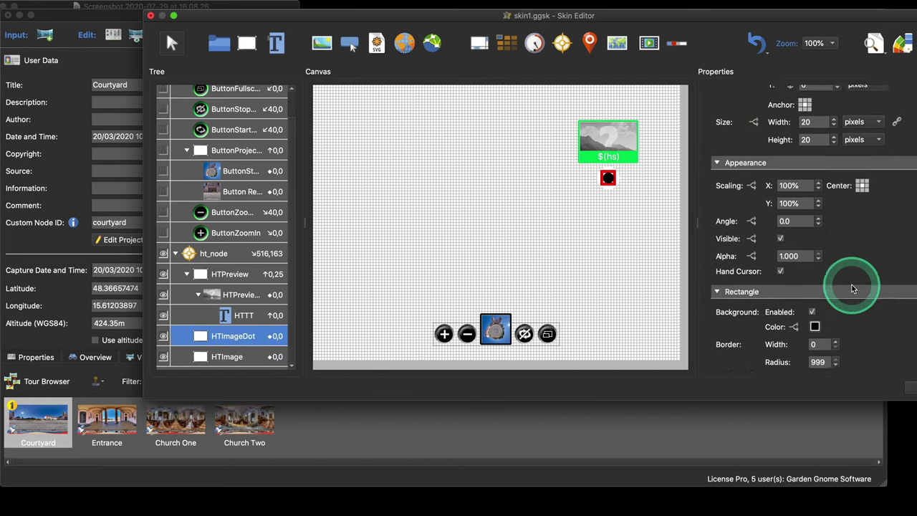
{"action": "scroll", "coordinate": [852, 285], "scroll_direction": "down", "scroll_amount": 3}
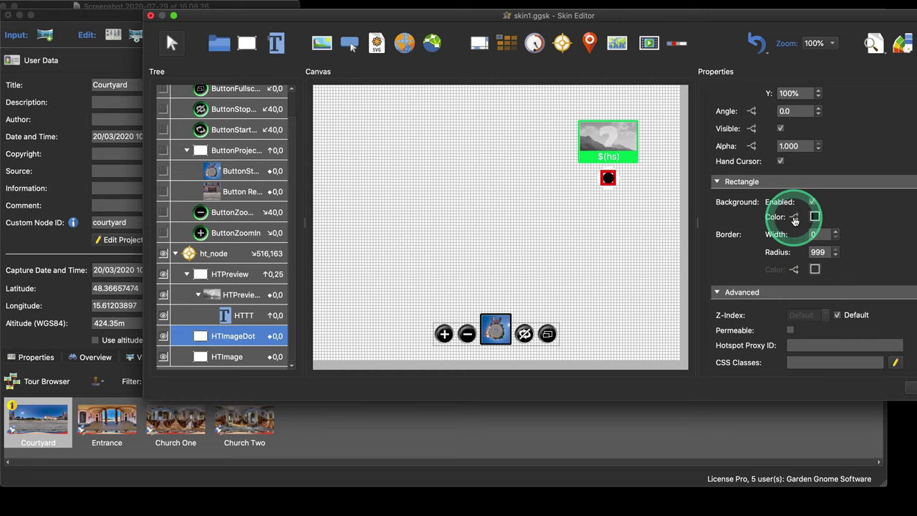
{"action": "left_click", "coordinate": [794, 217]}
{"action": "left_click", "coordinate": [395, 126]}
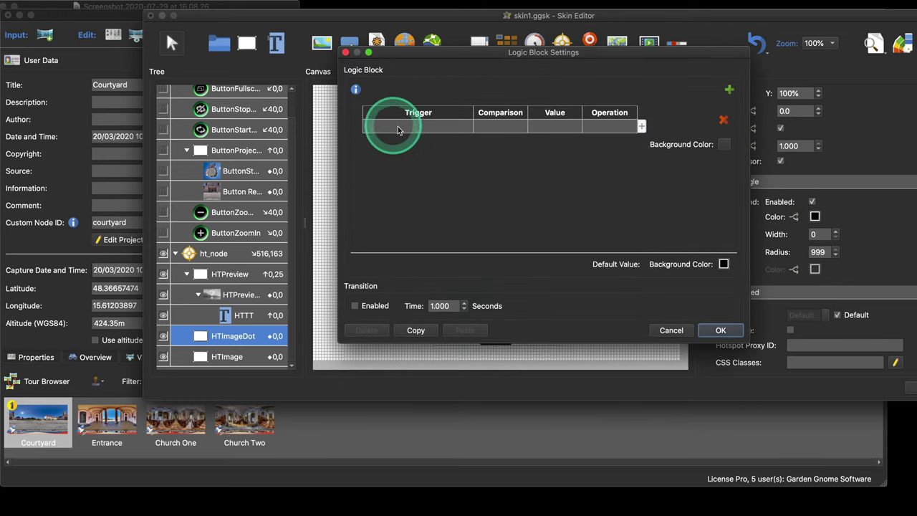
{"action": "left_click", "coordinate": [397, 127]}
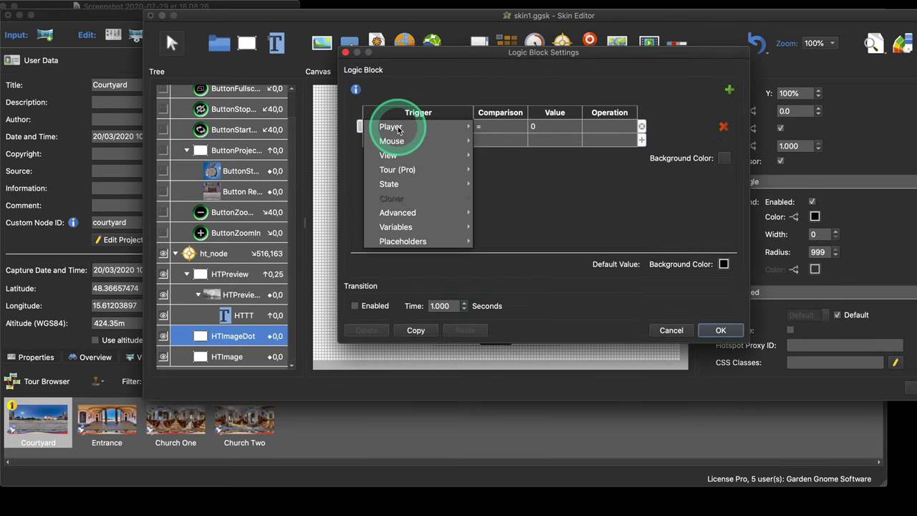
Look through the placeholder triggers, try Tags as the background color trigger, and discard the logic block
{"action": "mouse_move", "coordinate": [413, 242]}
{"action": "left_click", "coordinate": [525, 243]}
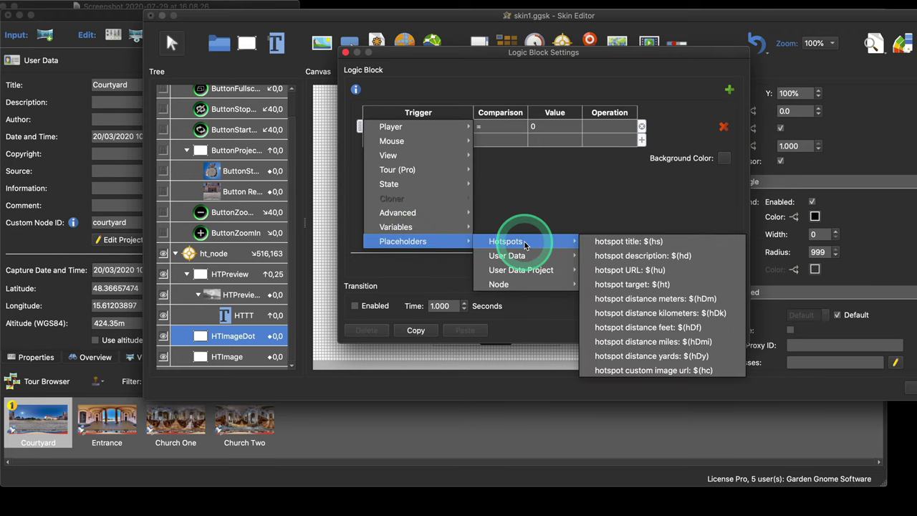
{"action": "left_click", "coordinate": [523, 256]}
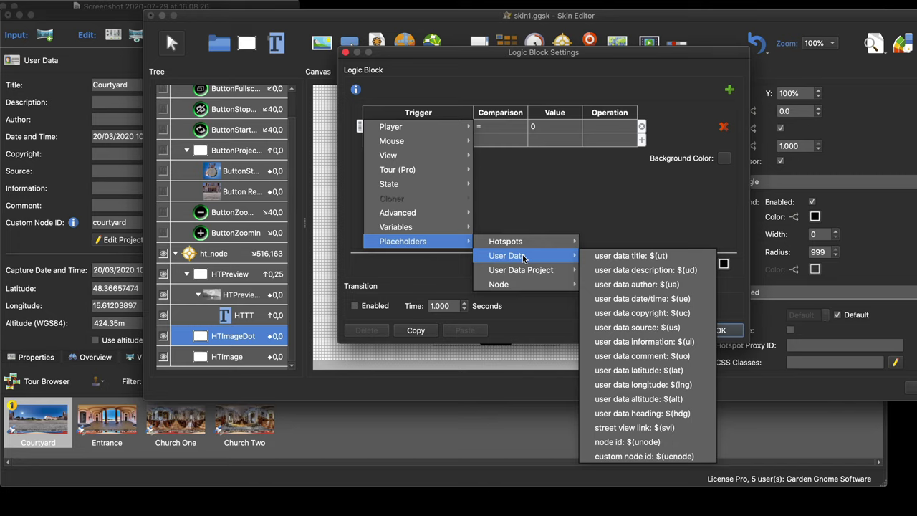
{"action": "left_click", "coordinate": [72, 222]}
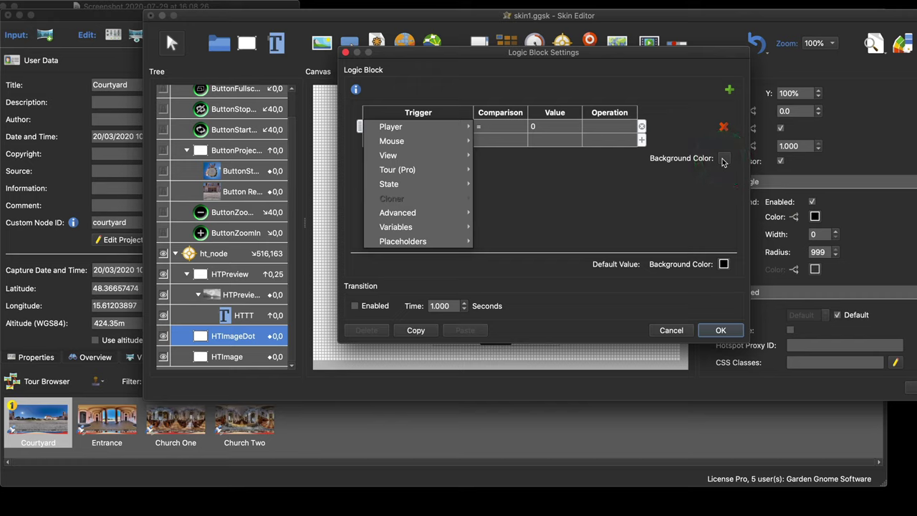
{"action": "mouse_move", "coordinate": [430, 169]}
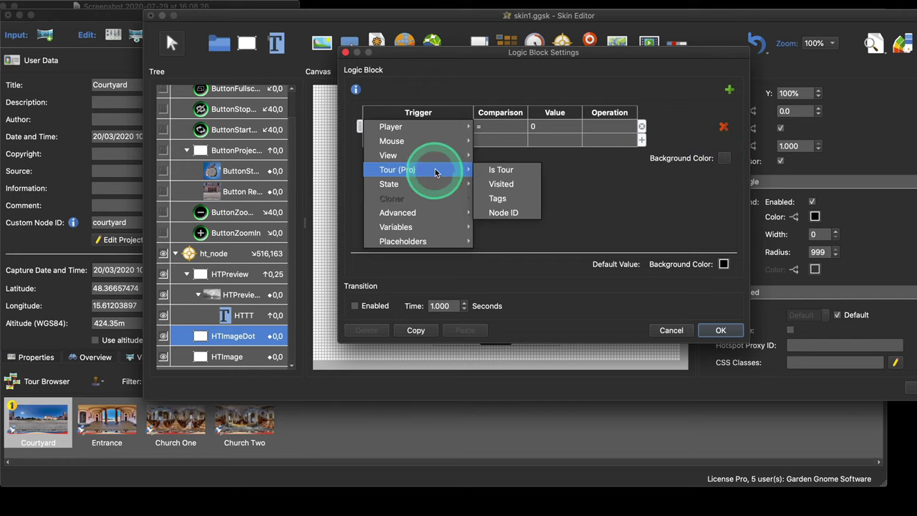
{"action": "left_click", "coordinate": [500, 199]}
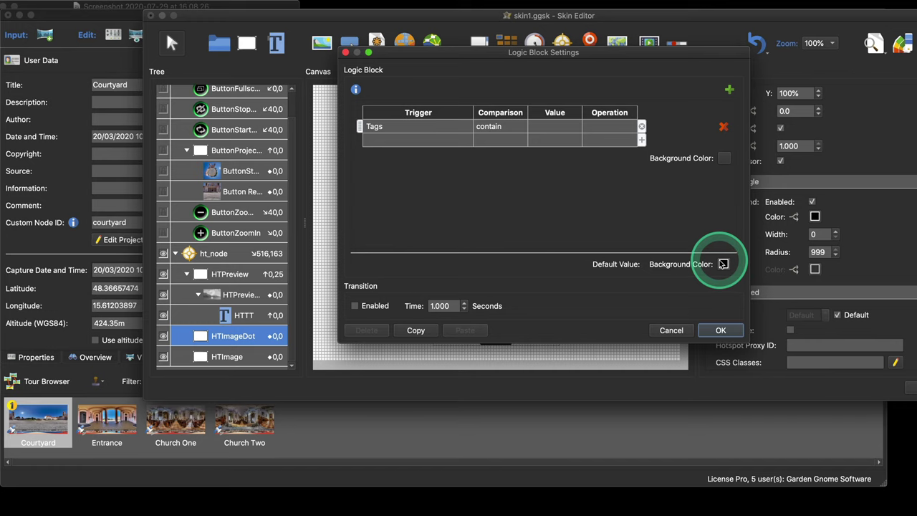
{"action": "left_click", "coordinate": [671, 330]}
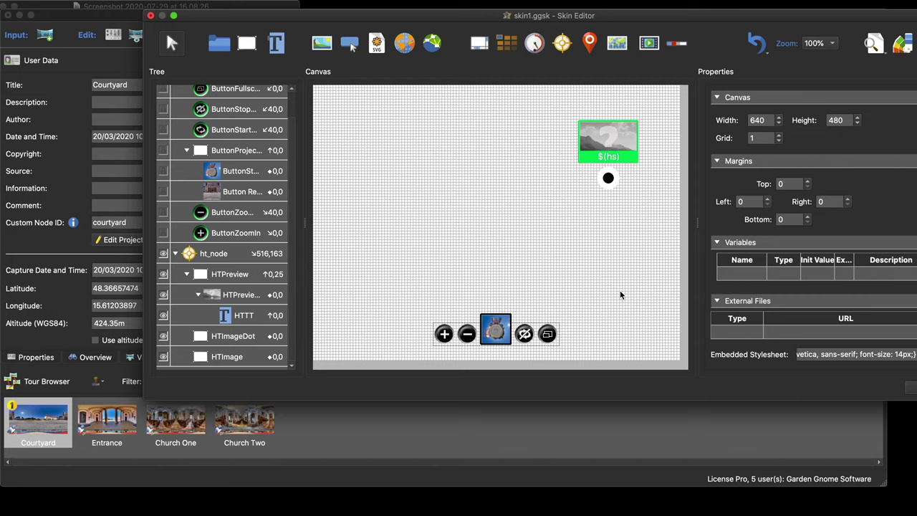
Examine the node image settings of ButtonStereo and Button Recti, including tour node, projection and view values
{"action": "mouse_move", "coordinate": [201, 168]}
{"action": "left_mouse_down"}
{"action": "mouse_move", "coordinate": [235, 164]}
{"action": "mouse_move", "coordinate": [229, 172]}
{"action": "left_mouse_up"}
{"action": "left_click", "coordinate": [229, 172]}
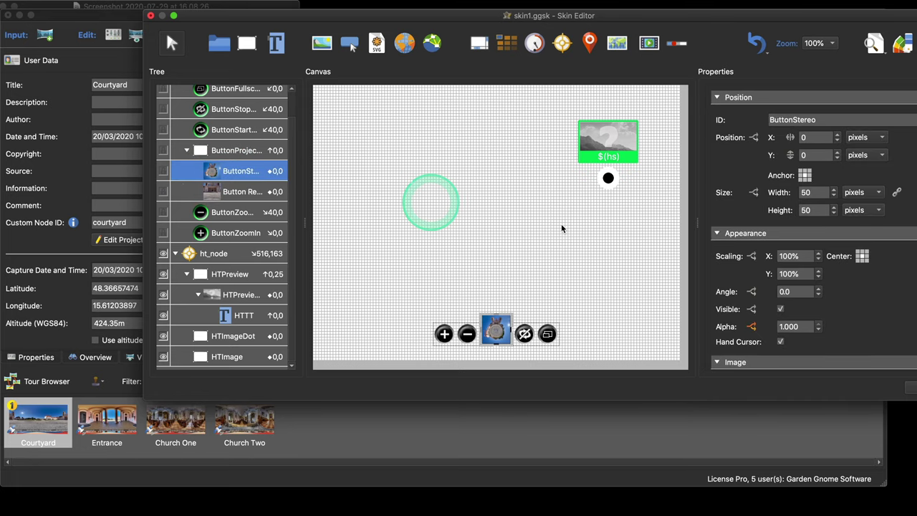
{"action": "scroll", "coordinate": [865, 280], "scroll_direction": "down", "scroll_amount": 6}
{"action": "scroll", "coordinate": [906, 277], "scroll_direction": "down", "scroll_amount": 5}
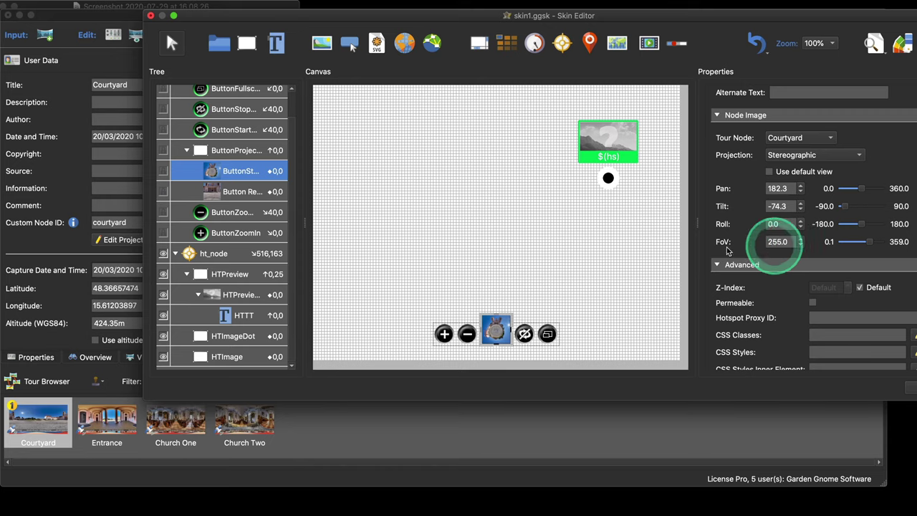
{"action": "left_click", "coordinate": [241, 192]}
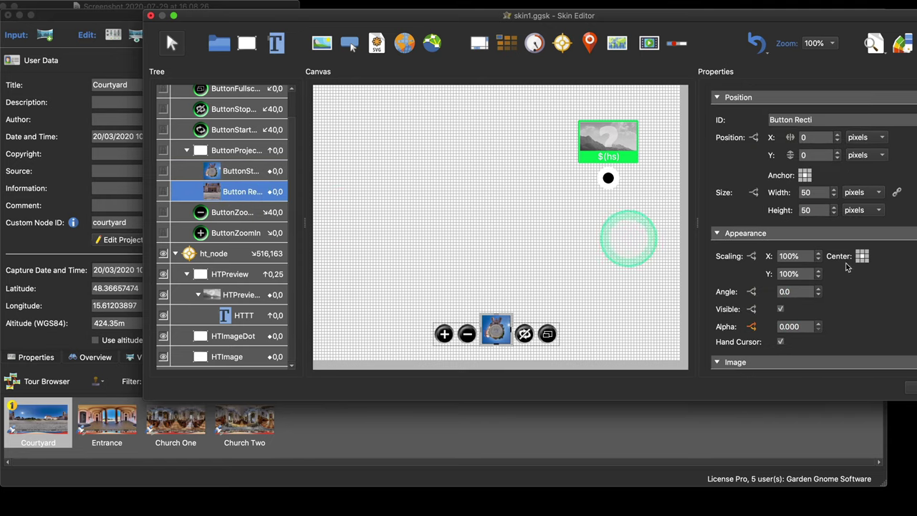
{"action": "scroll", "coordinate": [881, 279], "scroll_direction": "down", "scroll_amount": 5}
{"action": "scroll", "coordinate": [892, 253], "scroll_direction": "down", "scroll_amount": 4}
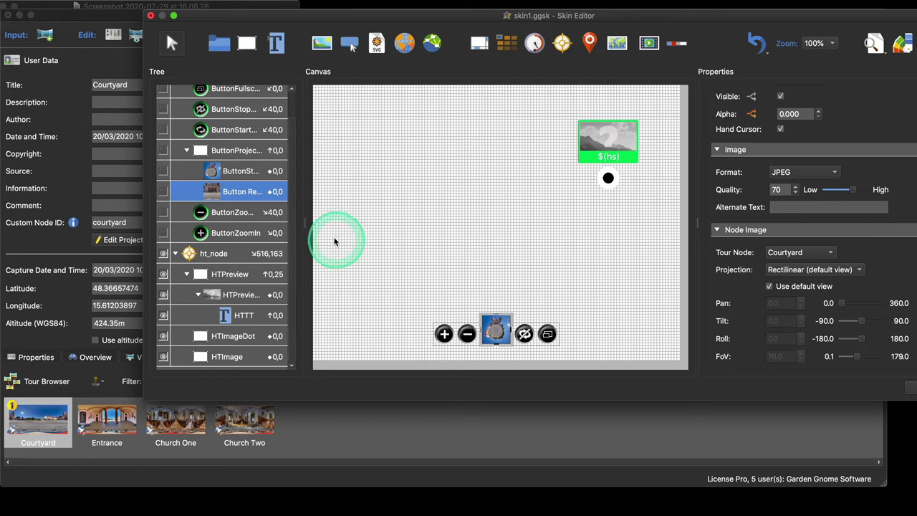
Move the Skin Editor back over the main window, collapse the Controller and ht_node groups, and lock ht_node in the canvas
{"action": "mouse_move", "coordinate": [230, 199]}
{"action": "left_mouse_down"}
{"action": "mouse_move", "coordinate": [242, 167]}
{"action": "mouse_move", "coordinate": [247, 194]}
{"action": "left_mouse_up"}
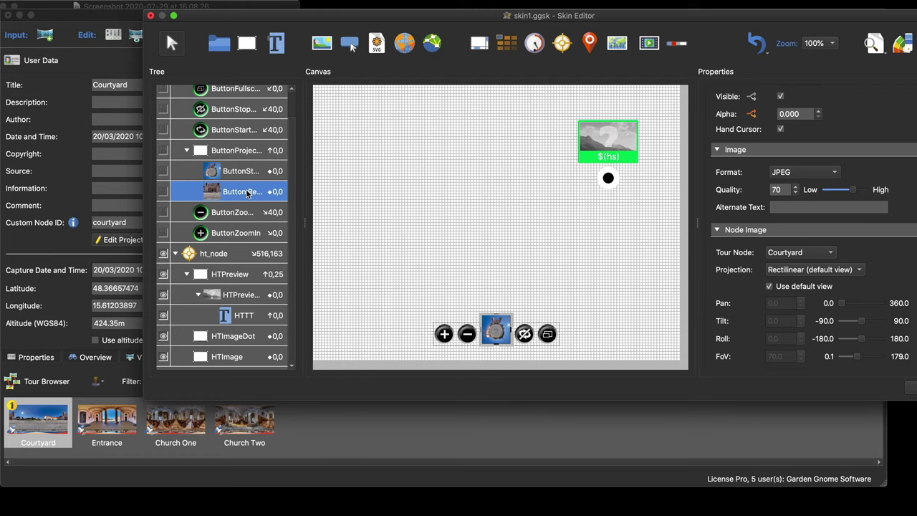
{"action": "left_click_drag", "start_coordinate": [651, 17], "coordinate": [585, 21]}
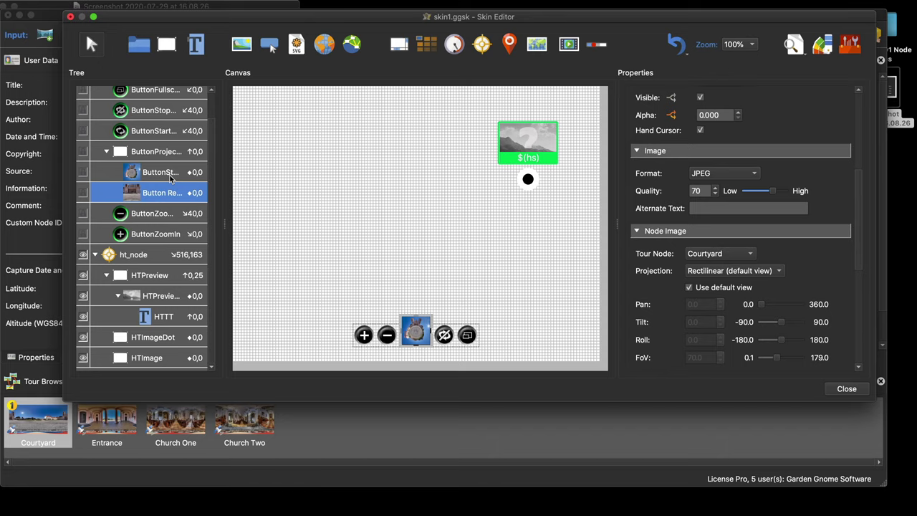
{"action": "left_click", "coordinate": [106, 151]}
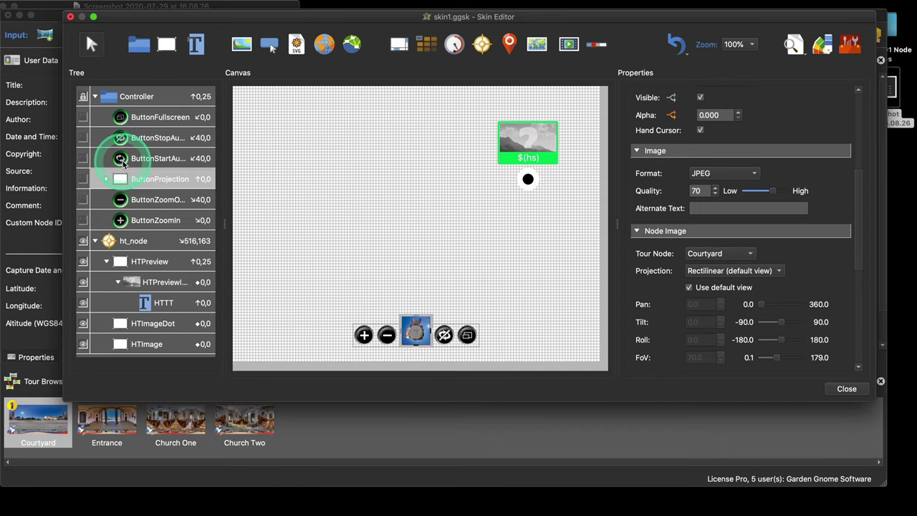
{"action": "left_click", "coordinate": [95, 96]}
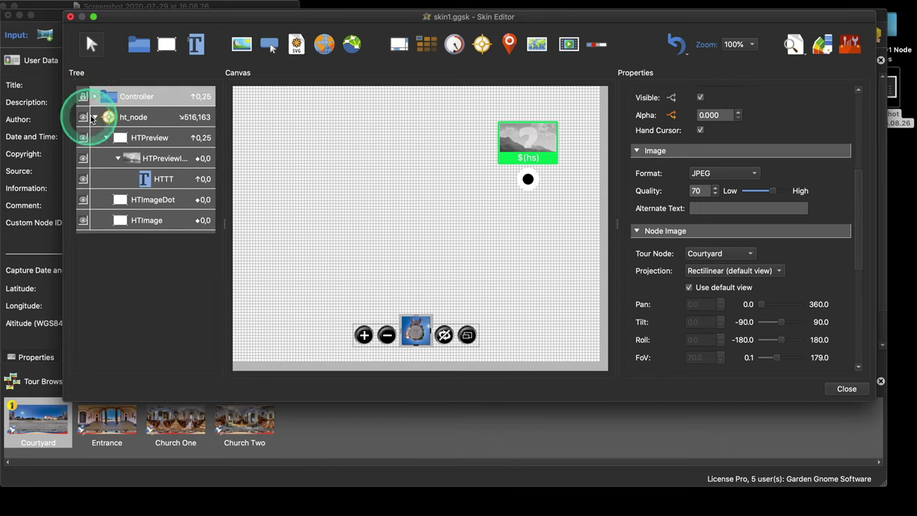
{"action": "left_click", "coordinate": [92, 119]}
{"action": "right_click", "coordinate": [83, 119]}
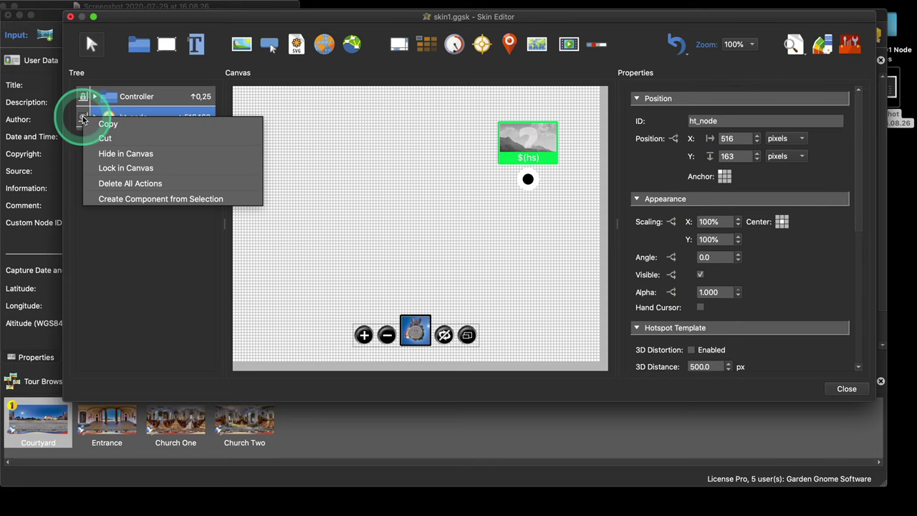
{"action": "left_click", "coordinate": [116, 170]}
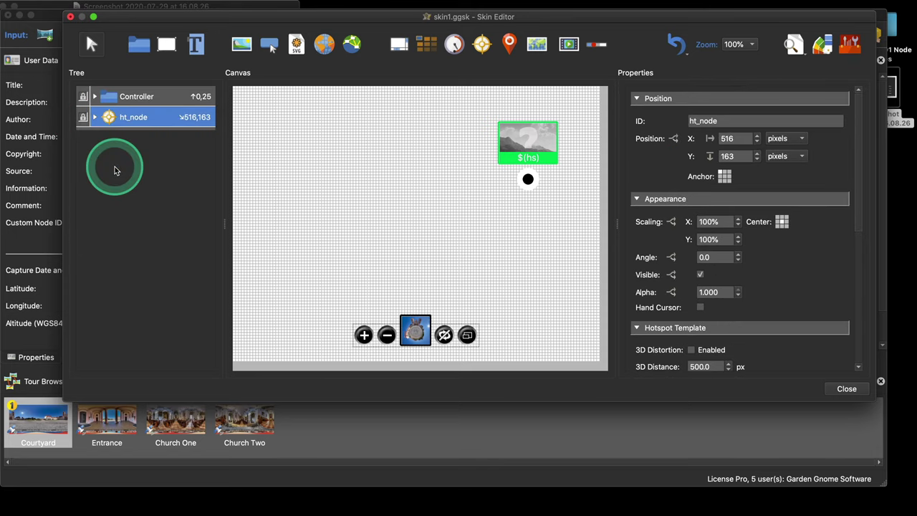
Draw a node image about 215 by 135 pixels in the upper part of the canvas and set its ID to TMImage
{"action": "left_click", "coordinate": [352, 44]}
{"action": "left_click_drag", "start_coordinate": [354, 108], "coordinate": [305, 137]}
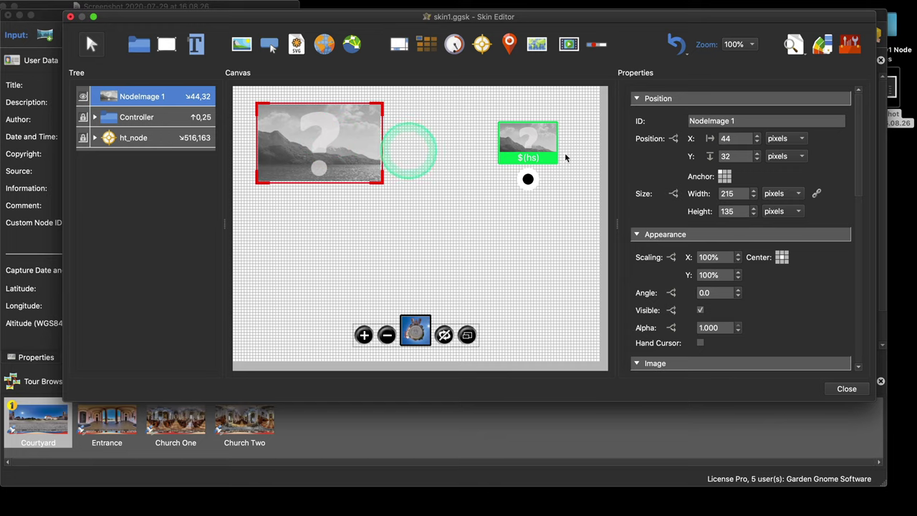
{"action": "triple_click", "coordinate": [745, 122]}
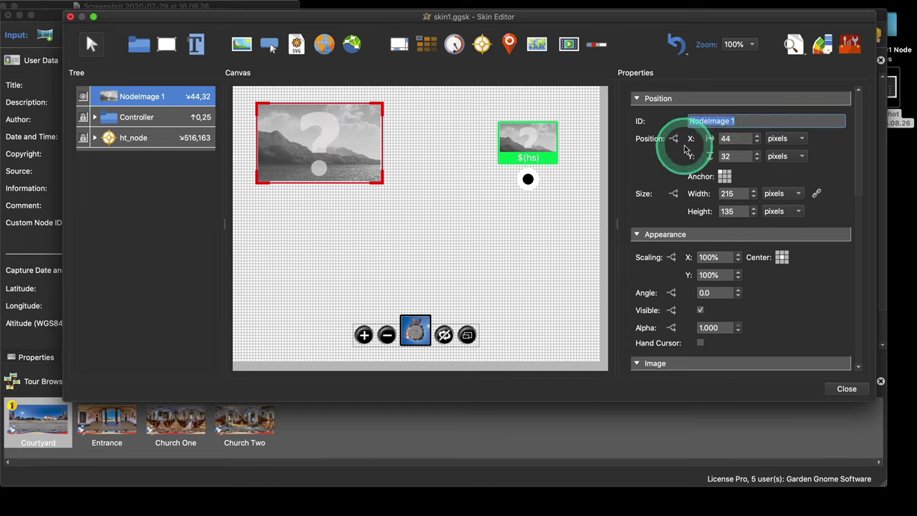
{"action": "key", "text": "shift"}
{"action": "type", "text": "TMImage"}
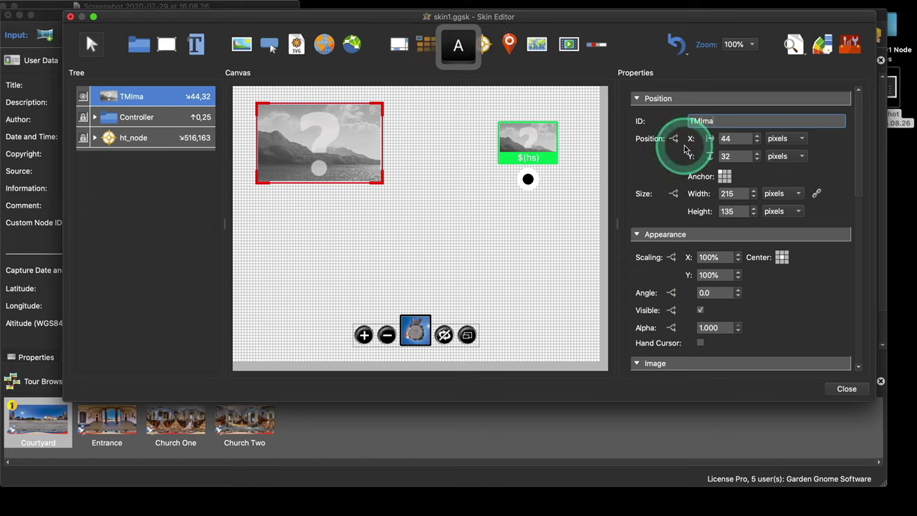
{"action": "left_click", "coordinate": [265, 141]}
Resize TMImage to 100 by 70 pixels and move it to about X 34, Y 66
{"action": "left_click", "coordinate": [732, 195]}
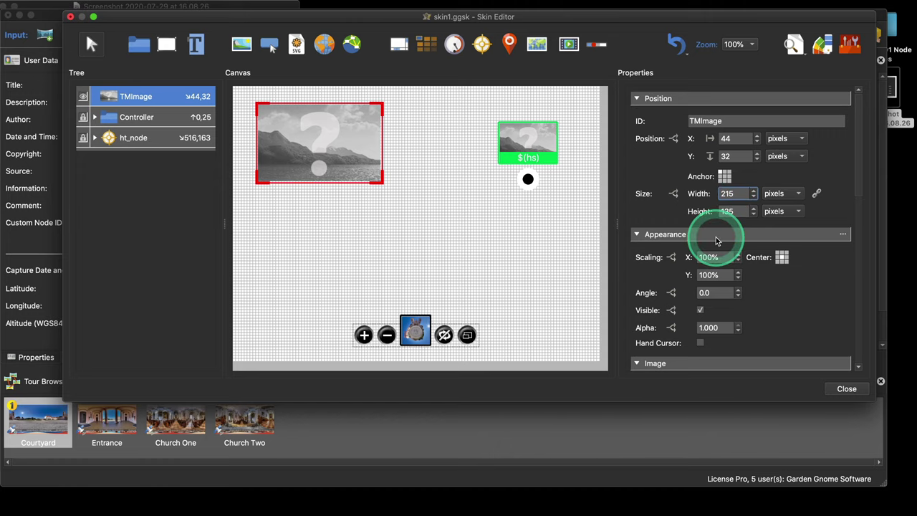
{"action": "double_click", "coordinate": [732, 194]}
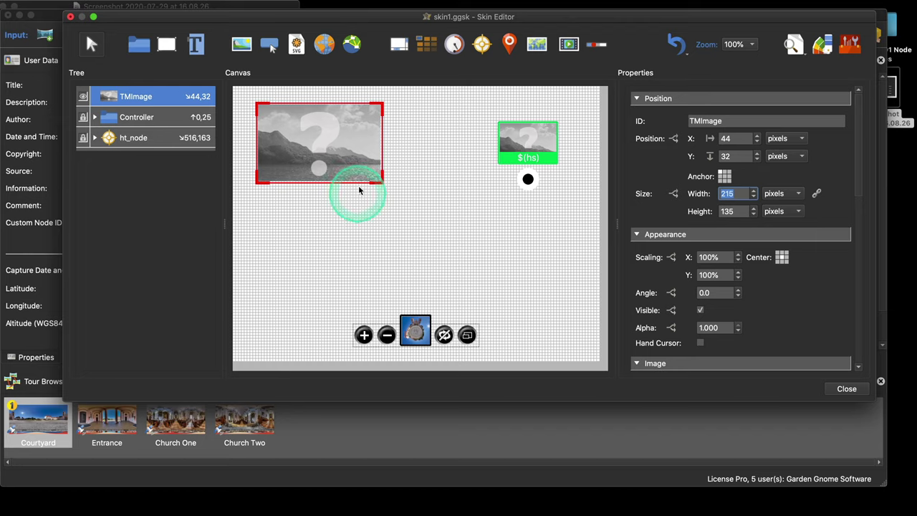
{"action": "left_click", "coordinate": [332, 159]}
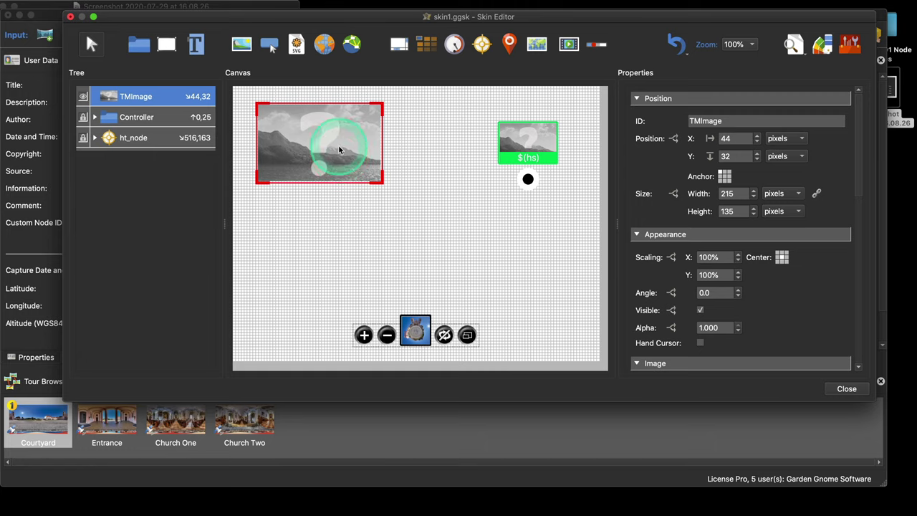
{"action": "double_click", "coordinate": [717, 193]}
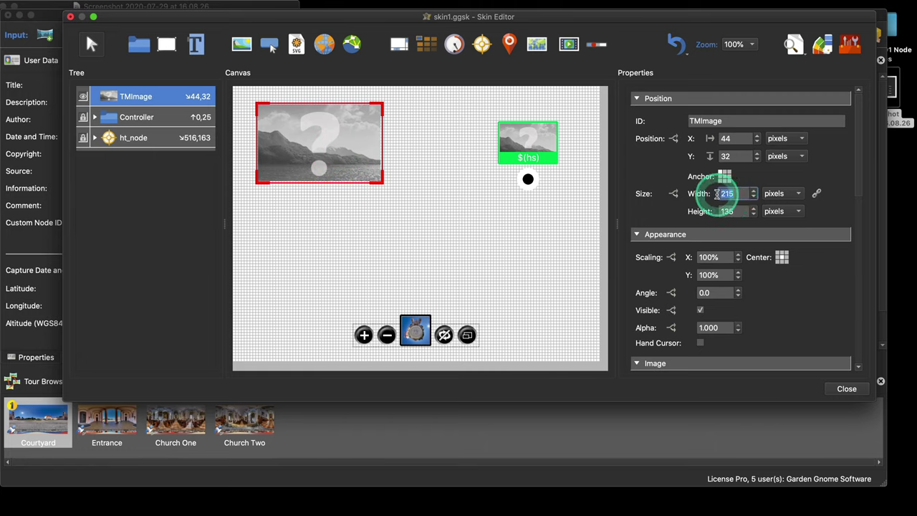
{"action": "type", "text": "100"}
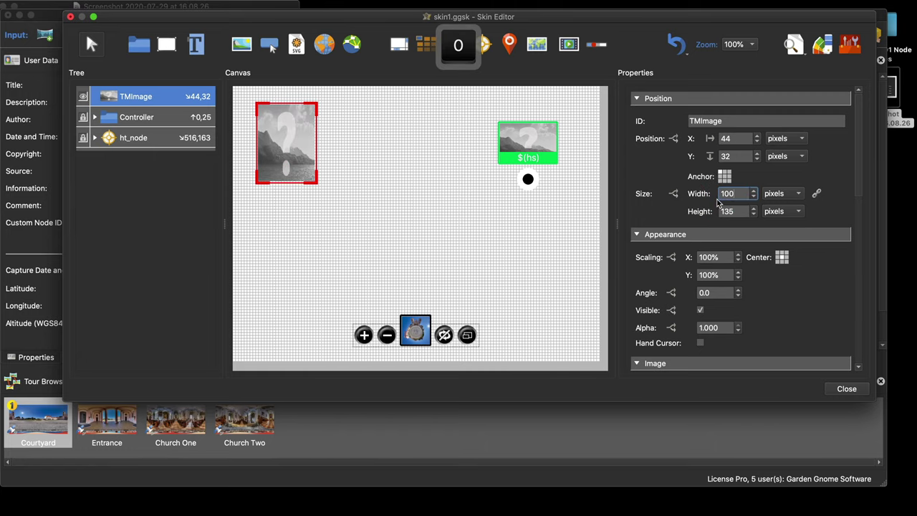
{"action": "double_click", "coordinate": [726, 210]}
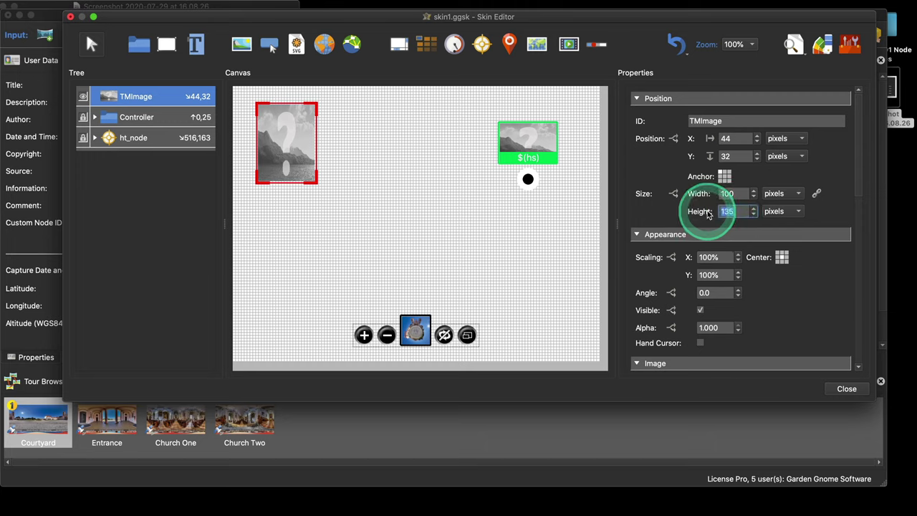
{"action": "type", "text": "70"}
{"action": "left_click", "coordinate": [394, 204]}
{"action": "left_click", "coordinate": [283, 126]}
{"action": "left_click_drag", "start_coordinate": [284, 126], "coordinate": [292, 161]}
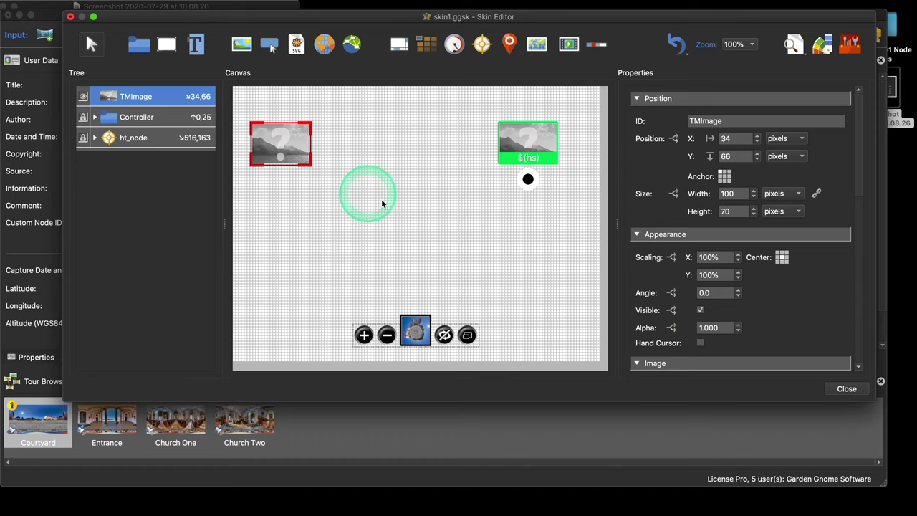
Add a cloner to the canvas above TMImage and set its height to 70 pixels
{"action": "left_click", "coordinate": [428, 43]}
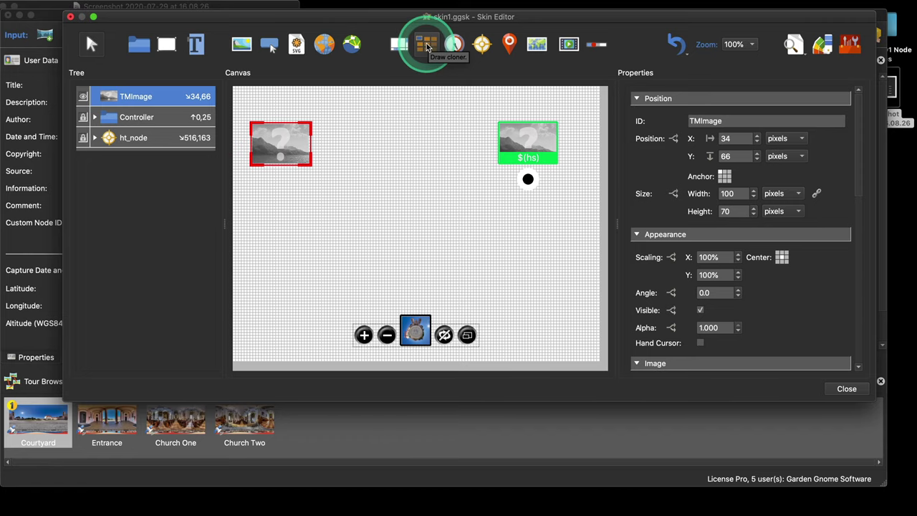
{"action": "left_click", "coordinate": [387, 133]}
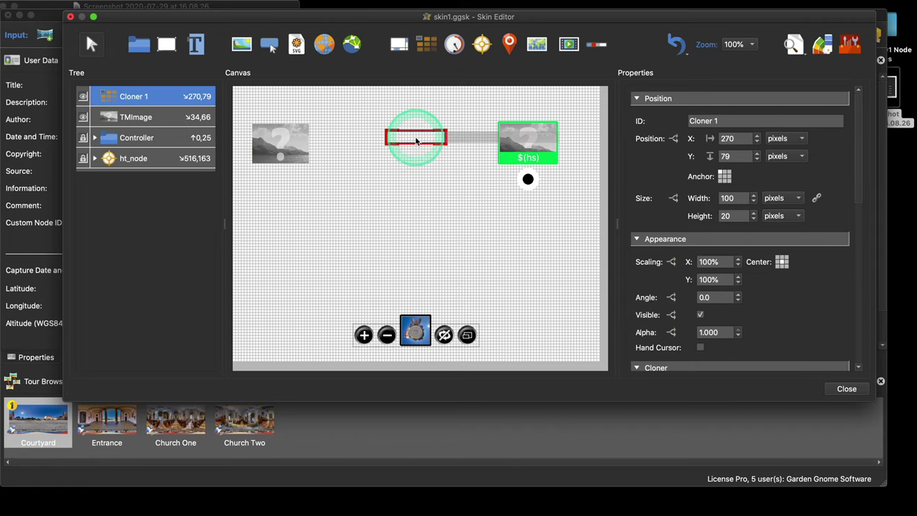
{"action": "left_click_drag", "start_coordinate": [416, 141], "coordinate": [364, 117]}
{"action": "left_click", "coordinate": [736, 201]}
{"action": "double_click", "coordinate": [736, 215]}
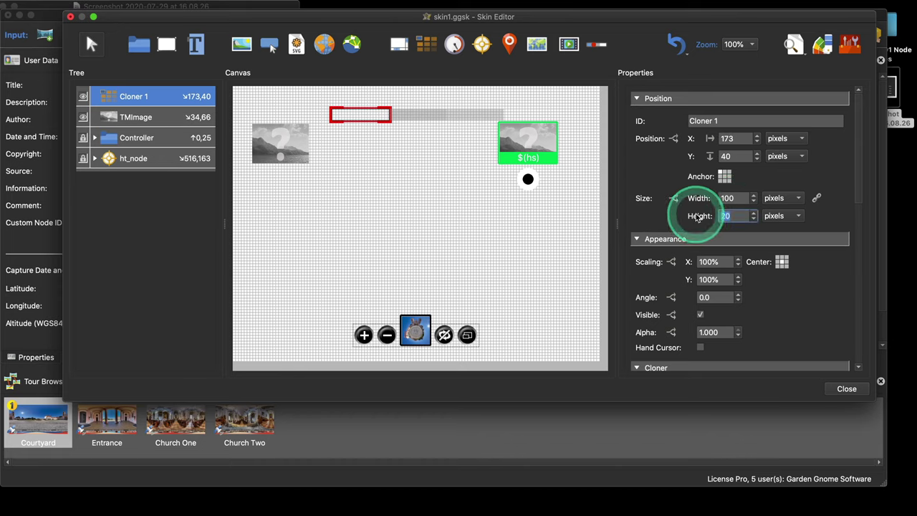
{"action": "type", "text": "70"}
Position the cloner in the canvas corner at X 10, Y 10
{"action": "left_click_drag", "start_coordinate": [362, 133], "coordinate": [277, 115]}
{"action": "left_click", "coordinate": [650, 152]}
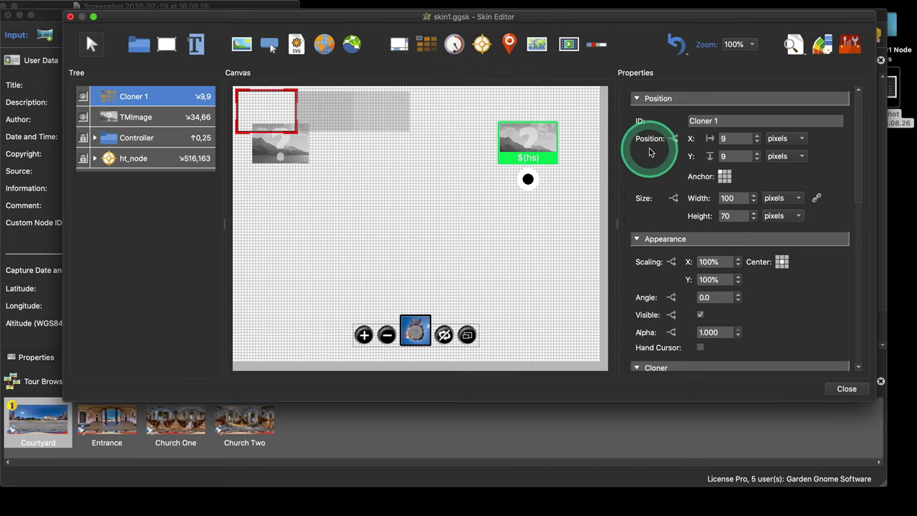
{"action": "double_click", "coordinate": [716, 139]}
{"action": "type", "text": "10"}
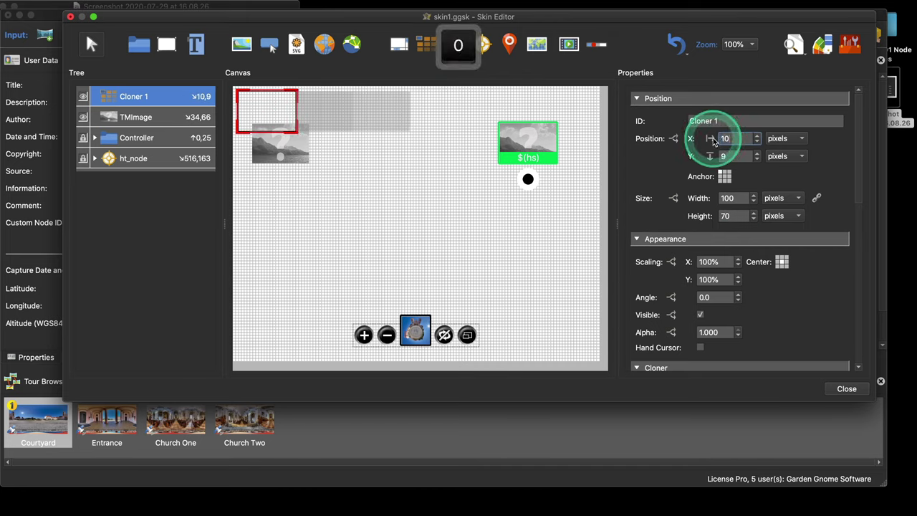
{"action": "key", "text": "Tab"}
{"action": "type", "text": "10"}
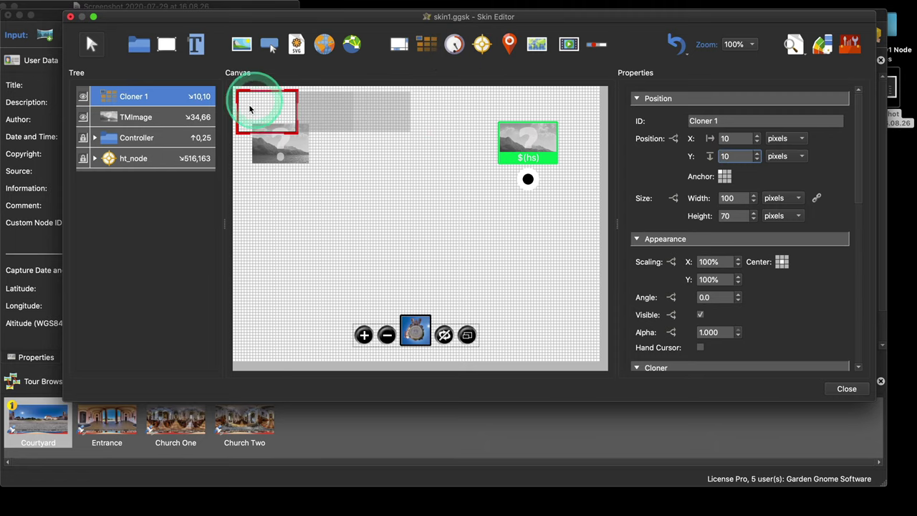
Rename the cloner's ID to MenuCloner
{"action": "left_click", "coordinate": [133, 96]}
{"action": "triple_click", "coordinate": [733, 122]}
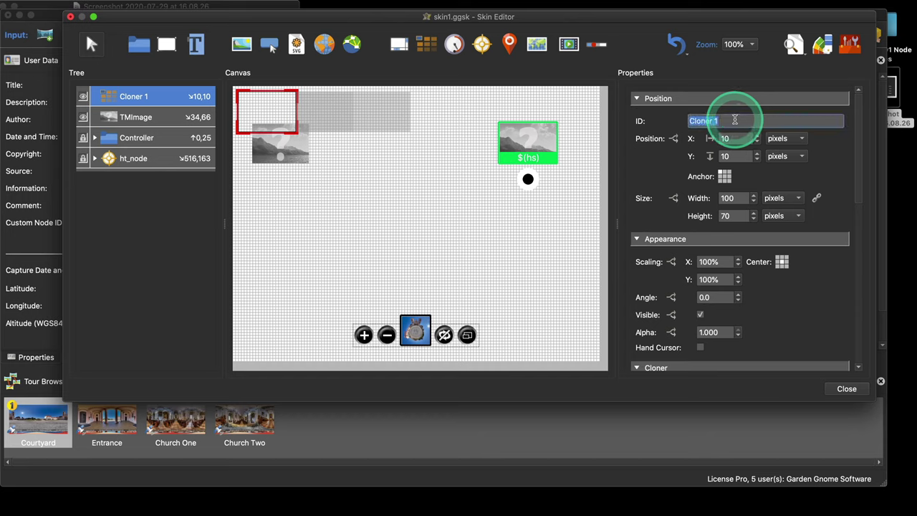
{"action": "key", "text": "BackSpace"}
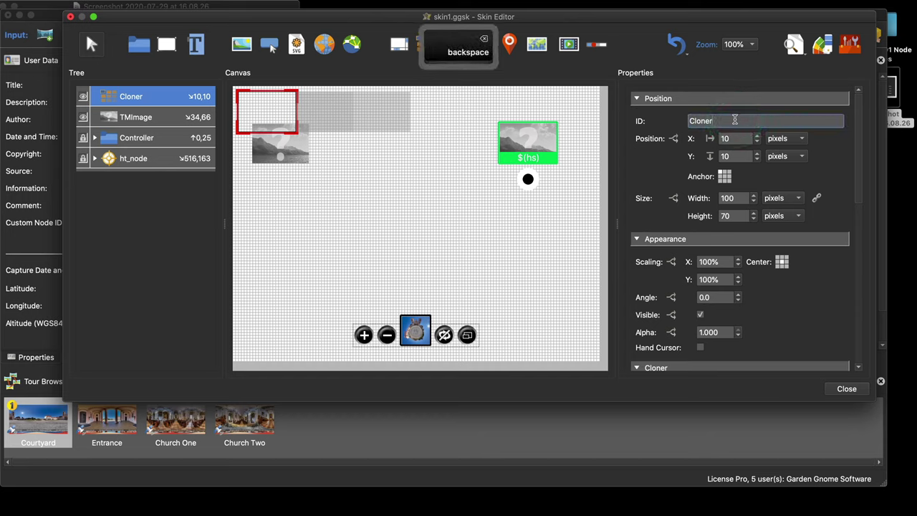
{"action": "key", "text": "Left"}
{"action": "left_click", "coordinate": [734, 121]}
{"action": "key", "text": "alt+Left"}
{"action": "type", "text": "Men"}
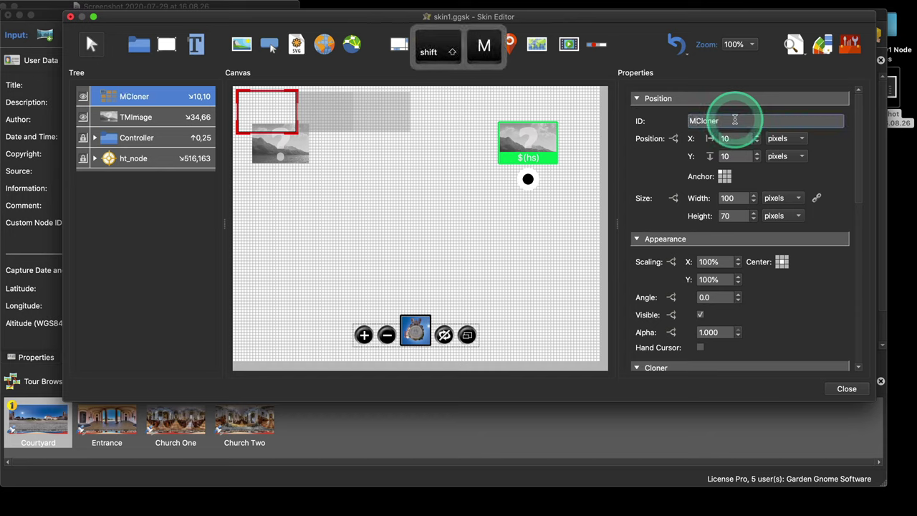
{"action": "type", "text": "u"}
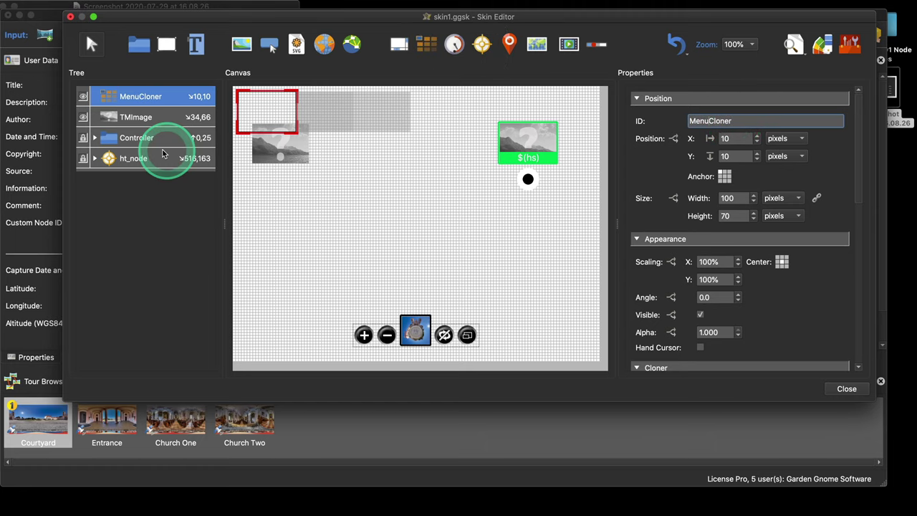
Nest TMImage inside MenuCloner and place it centre-anchored at X 0, Y 0
{"action": "left_click", "coordinate": [150, 97]}
{"action": "left_click_drag", "start_coordinate": [152, 98], "coordinate": [149, 98]}
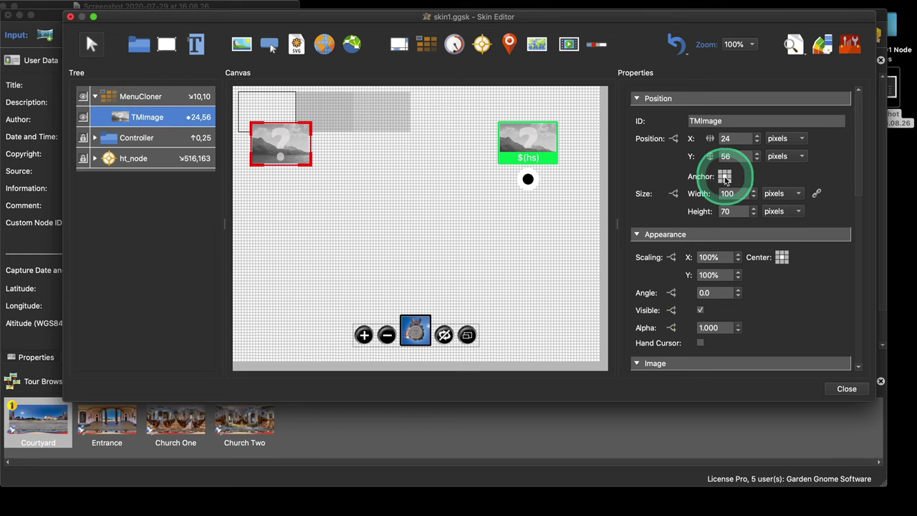
{"action": "double_click", "coordinate": [729, 138]}
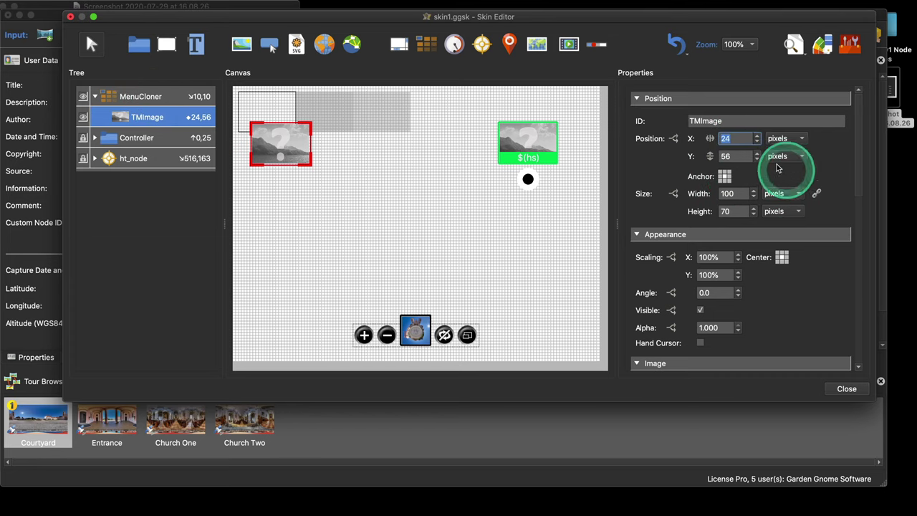
{"action": "type", "text": "0"}
{"action": "double_click", "coordinate": [728, 156]}
{"action": "type", "text": "0"}
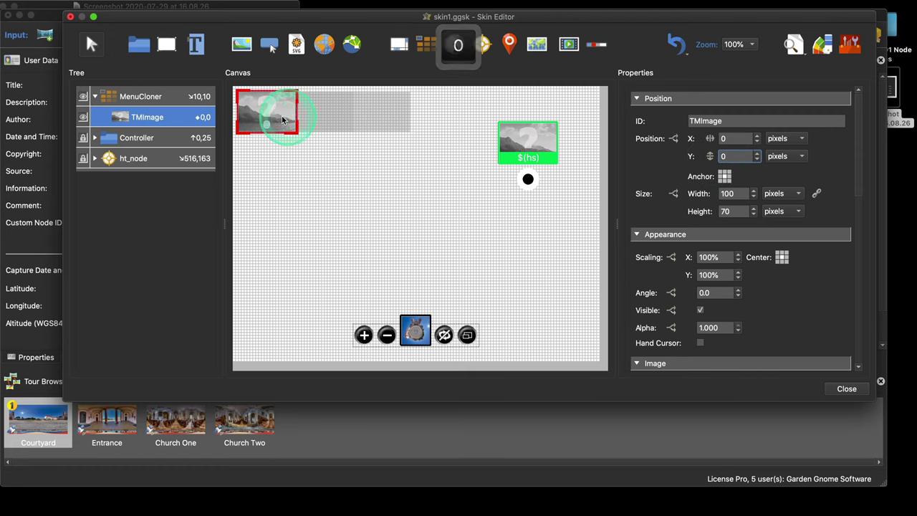
Check the cloned node thumbnails in the live preview and close the preview
{"action": "left_click", "coordinate": [329, 199]}
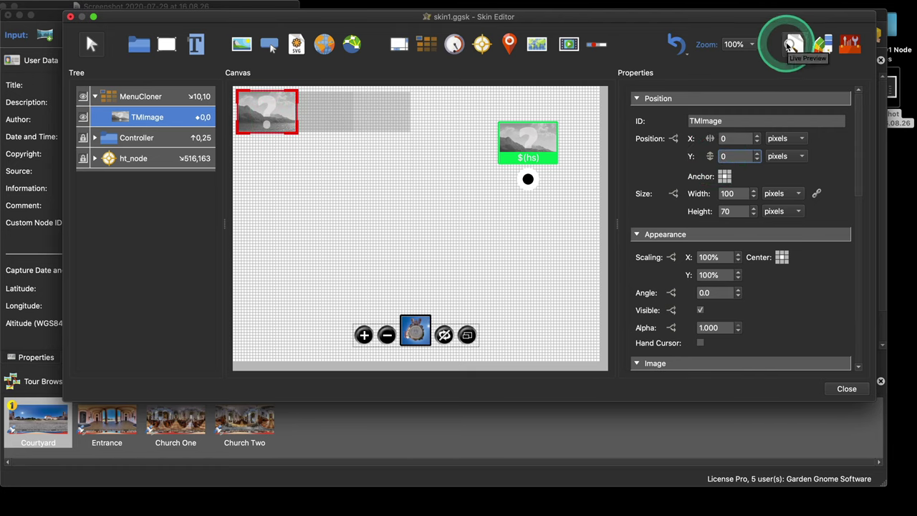
{"action": "left_click", "coordinate": [791, 45]}
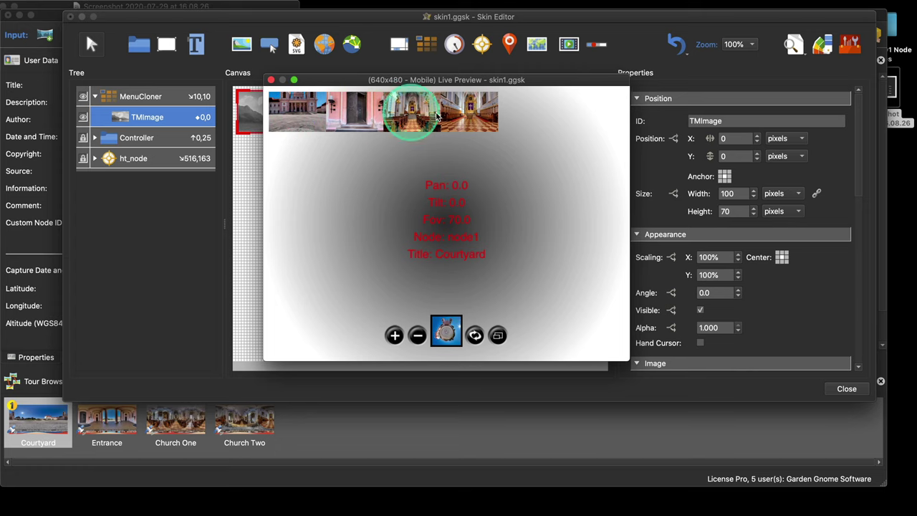
{"action": "left_click", "coordinate": [271, 80]}
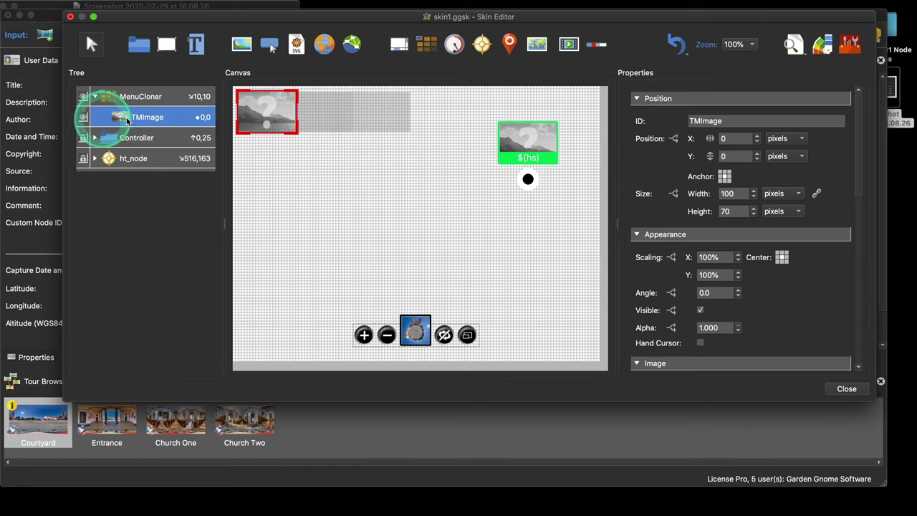
Add a Mouse Click action to TMImage that opens the next panorama using the Hotspot URL and Default View
{"action": "scroll", "coordinate": [795, 304], "scroll_direction": "down", "scroll_amount": 15}
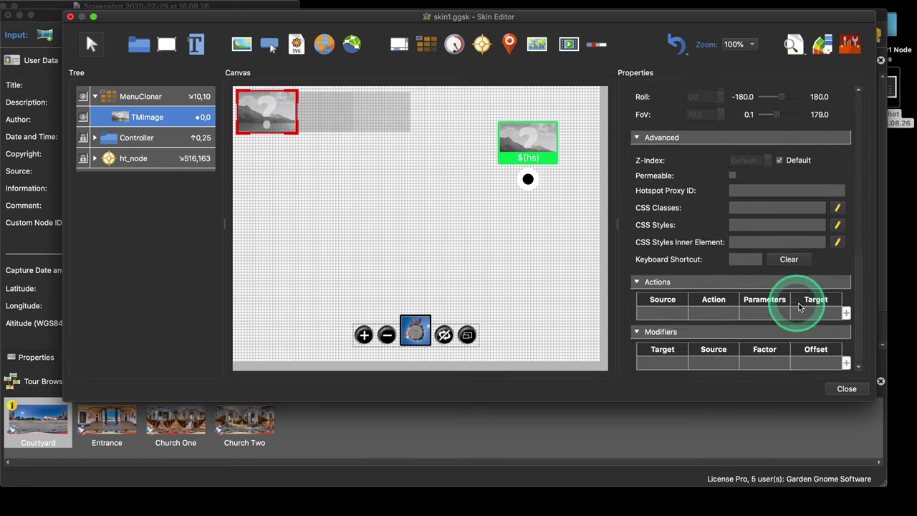
{"action": "double_click", "coordinate": [667, 308]}
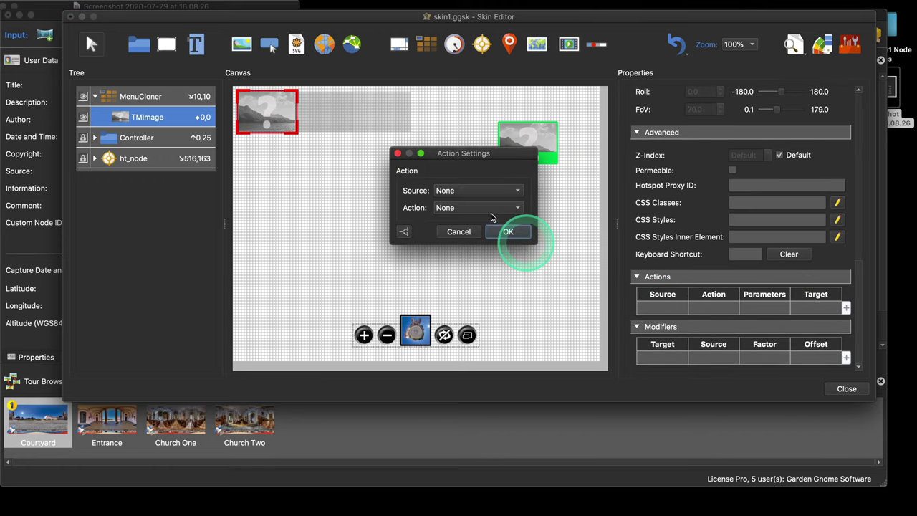
{"action": "left_click", "coordinate": [466, 189]}
{"action": "left_click", "coordinate": [474, 205]}
{"action": "left_click", "coordinate": [482, 207]}
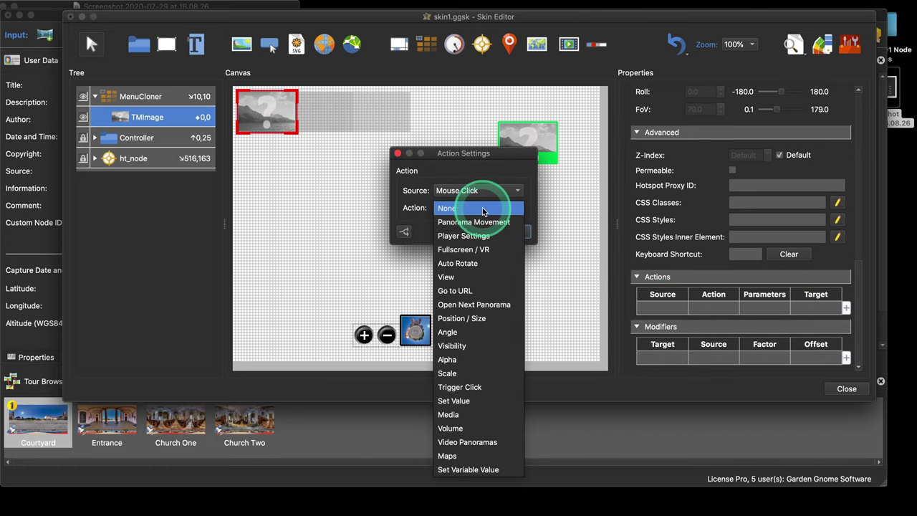
{"action": "left_click", "coordinate": [490, 305]}
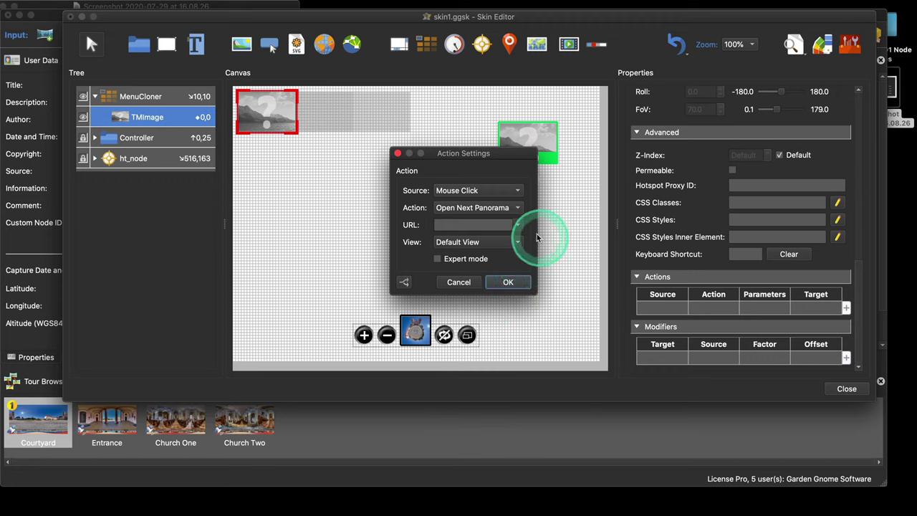
{"action": "left_click", "coordinate": [520, 225]}
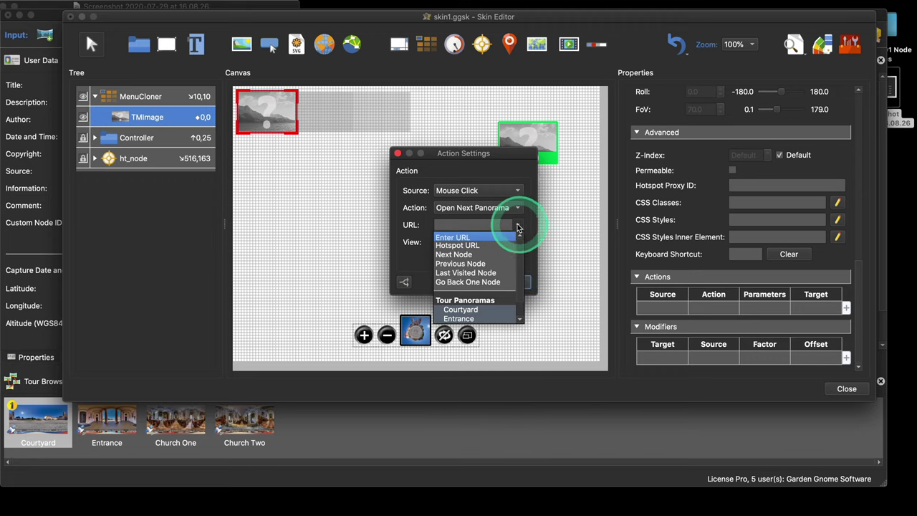
{"action": "left_click", "coordinate": [464, 247]}
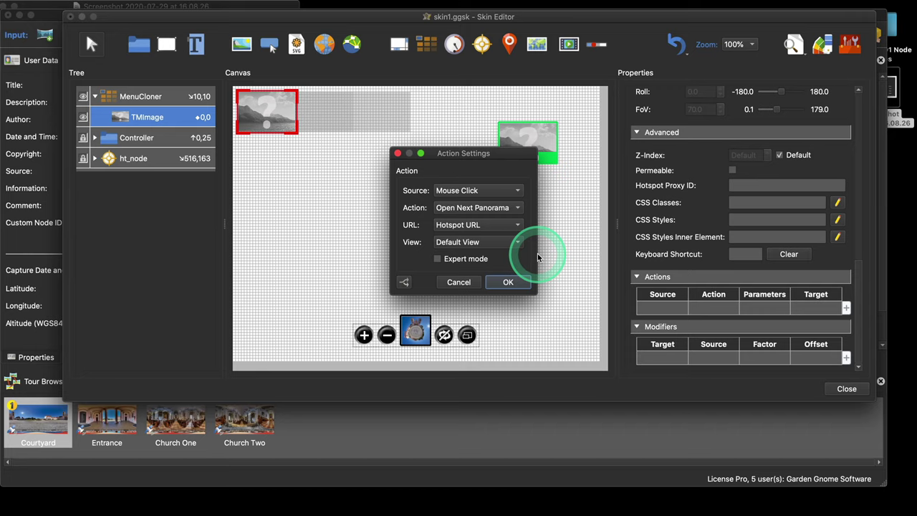
{"action": "left_click", "coordinate": [510, 282]}
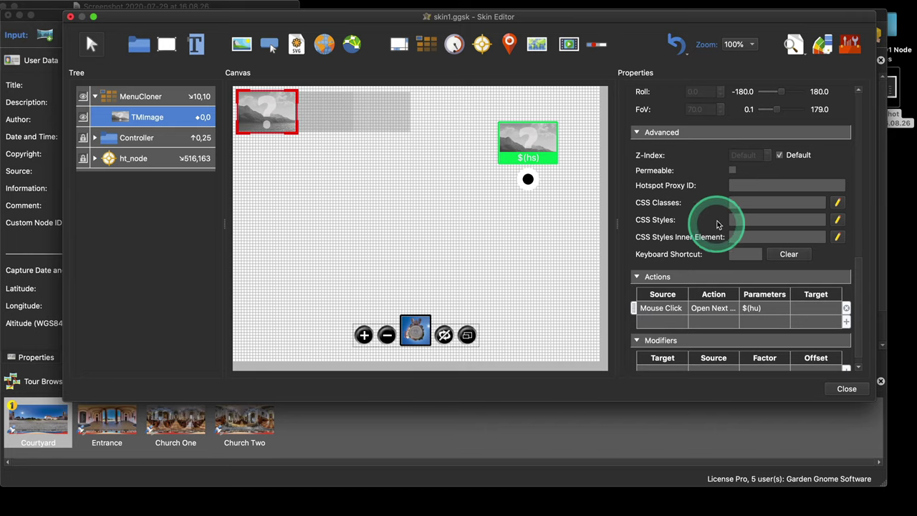
Enable the hand cursor for TMImage and set its image format to JPEG with quality 70
{"action": "scroll", "coordinate": [714, 222], "scroll_direction": "up", "scroll_amount": 5}
{"action": "scroll", "coordinate": [666, 228], "scroll_direction": "up", "scroll_amount": 5}
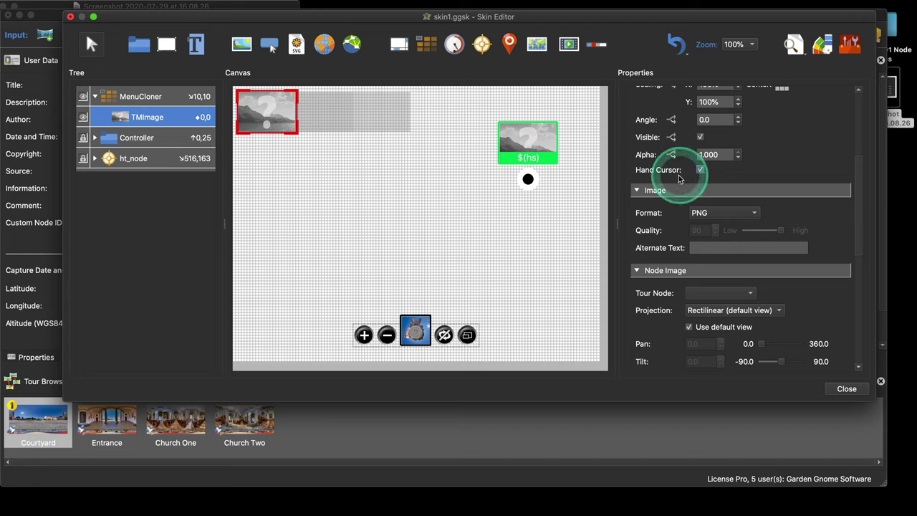
{"action": "scroll", "coordinate": [650, 184], "scroll_direction": "down", "scroll_amount": 5}
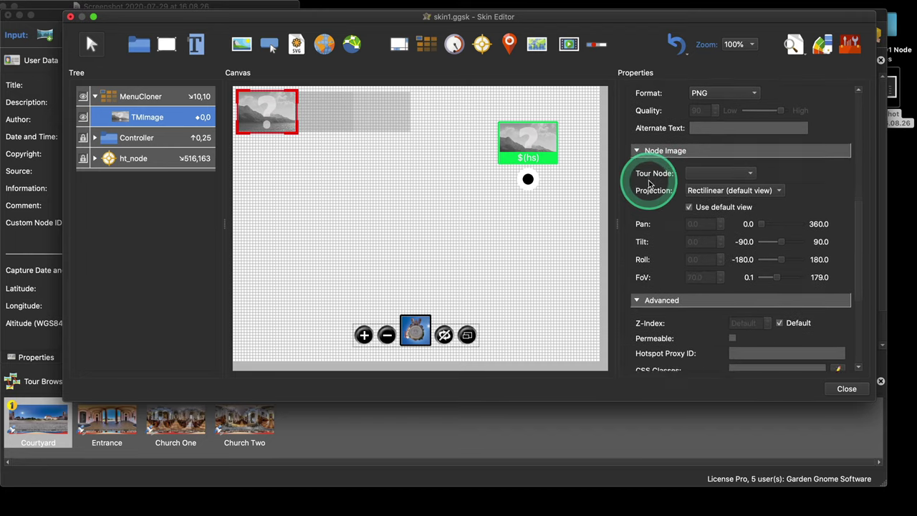
{"action": "scroll", "coordinate": [648, 184], "scroll_direction": "down", "scroll_amount": 2}
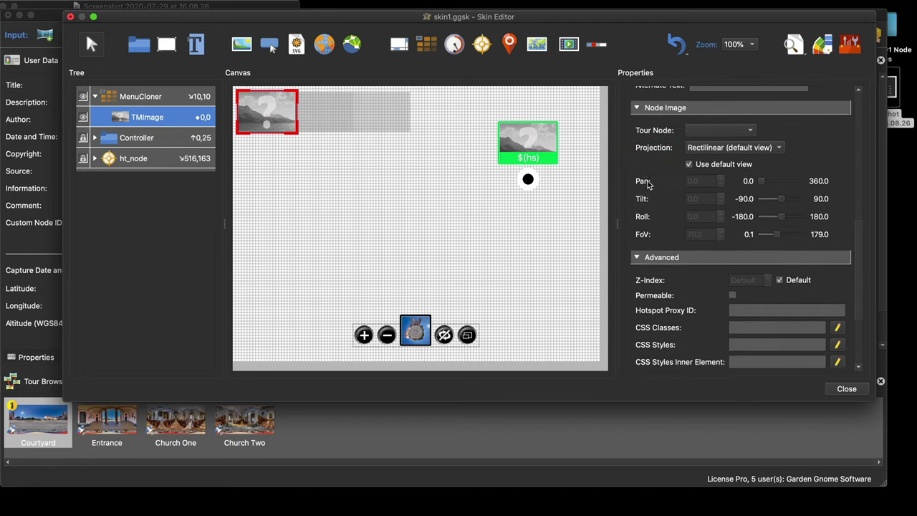
{"action": "scroll", "coordinate": [648, 184], "scroll_direction": "up", "scroll_amount": 4}
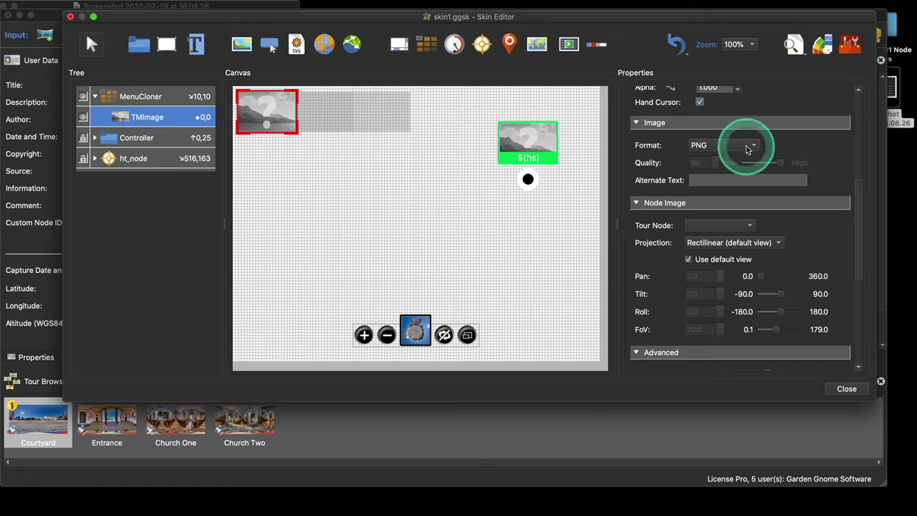
{"action": "left_click", "coordinate": [746, 147]}
{"action": "left_click", "coordinate": [741, 157]}
{"action": "left_click", "coordinate": [694, 163]}
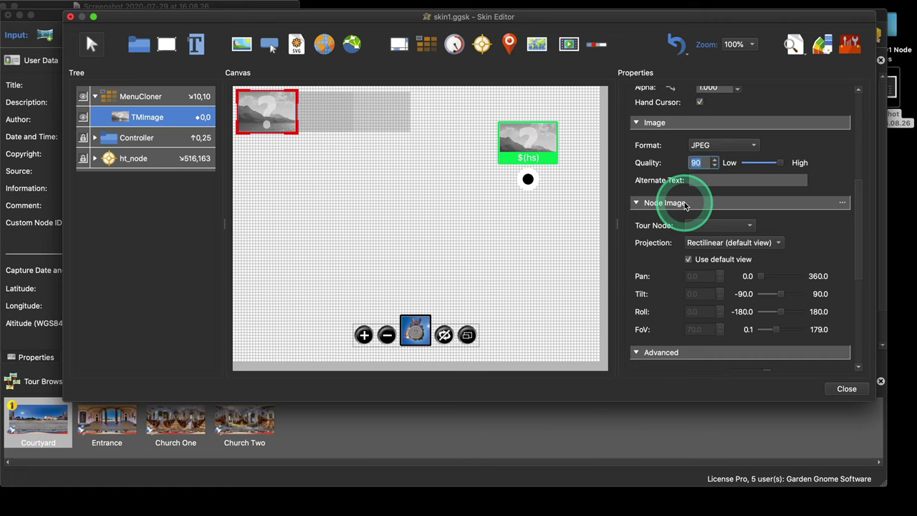
{"action": "type", "text": "70"}
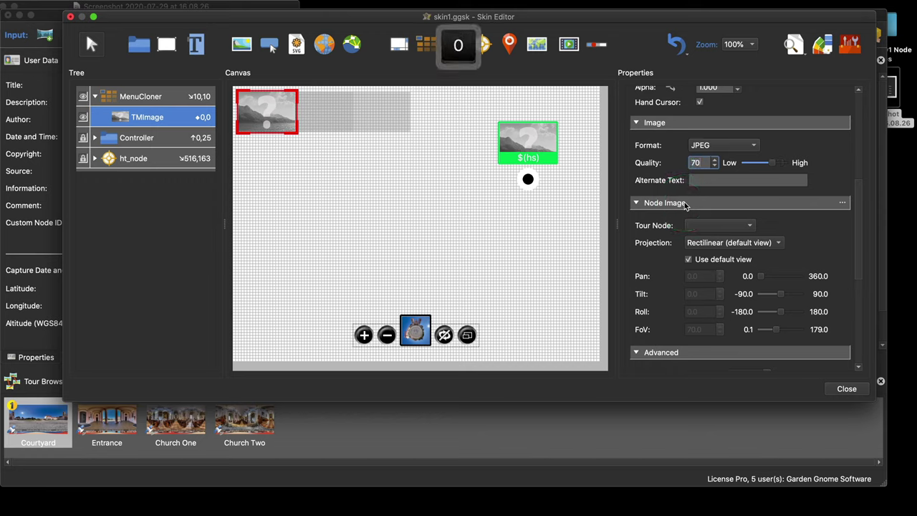
{"action": "left_click", "coordinate": [383, 192]}
{"action": "left_click", "coordinate": [624, 106]}
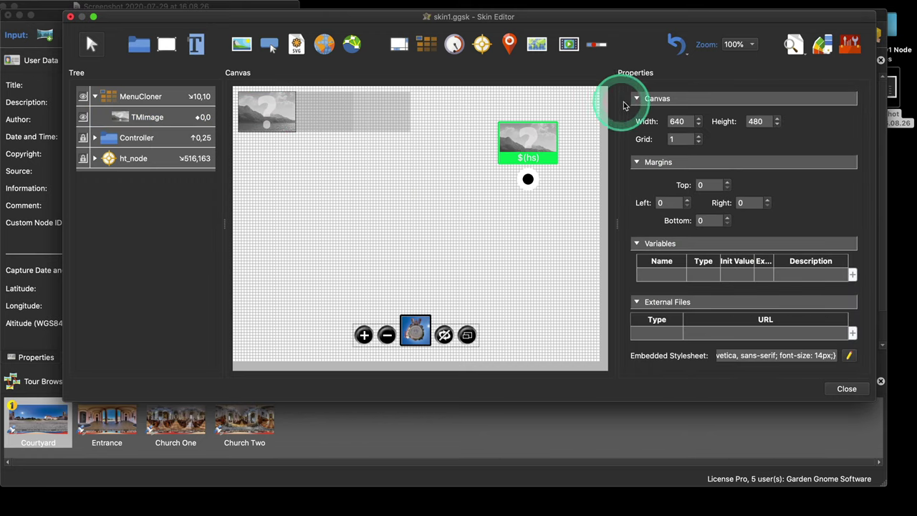
Test in the live preview that each menu thumbnail opens its tour node, and close the preview
{"action": "left_click", "coordinate": [791, 46]}
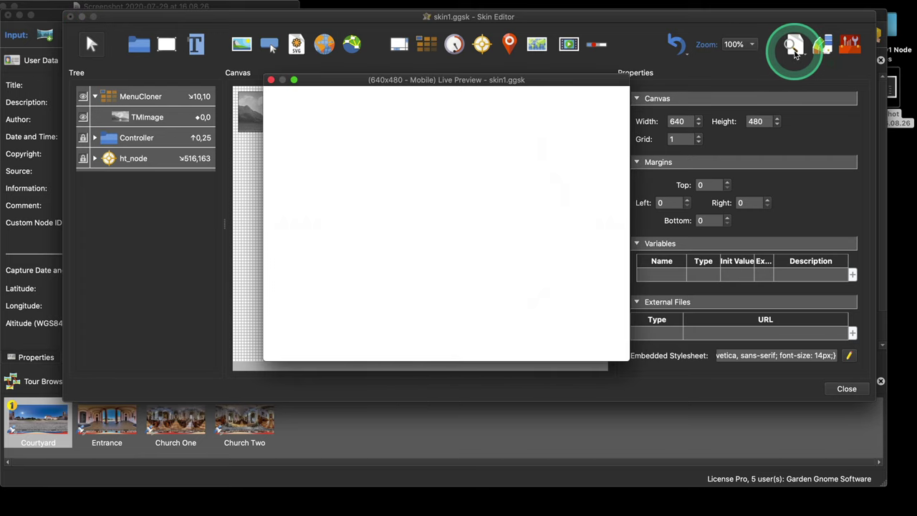
{"action": "left_click", "coordinate": [595, 139]}
{"action": "left_click", "coordinate": [370, 153]}
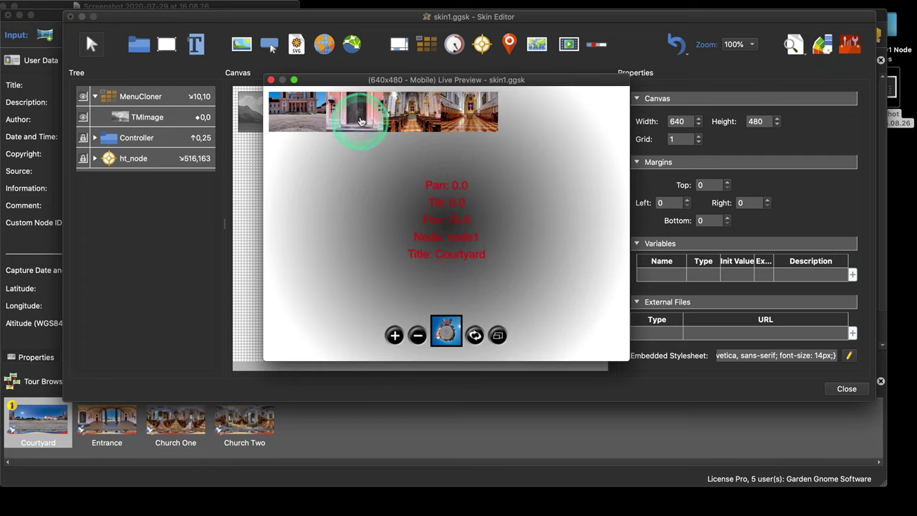
{"action": "left_click", "coordinate": [444, 246]}
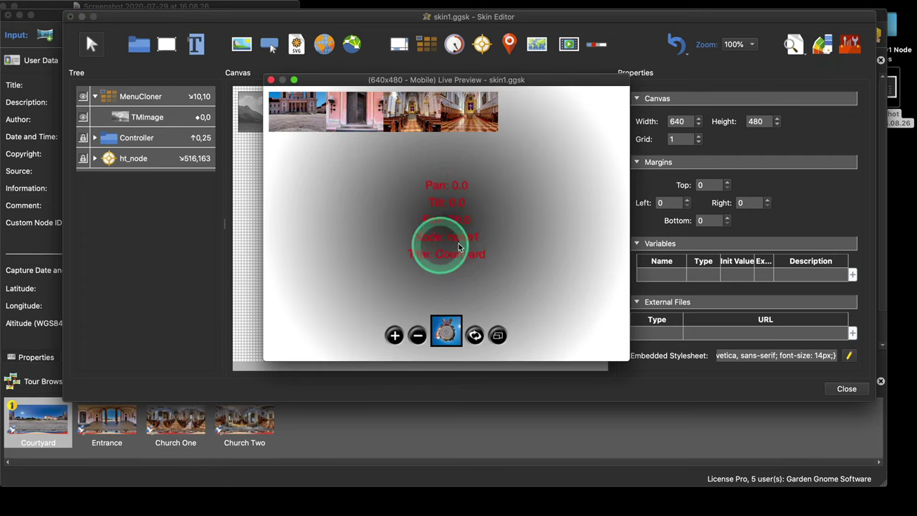
{"action": "left_click", "coordinate": [417, 107]}
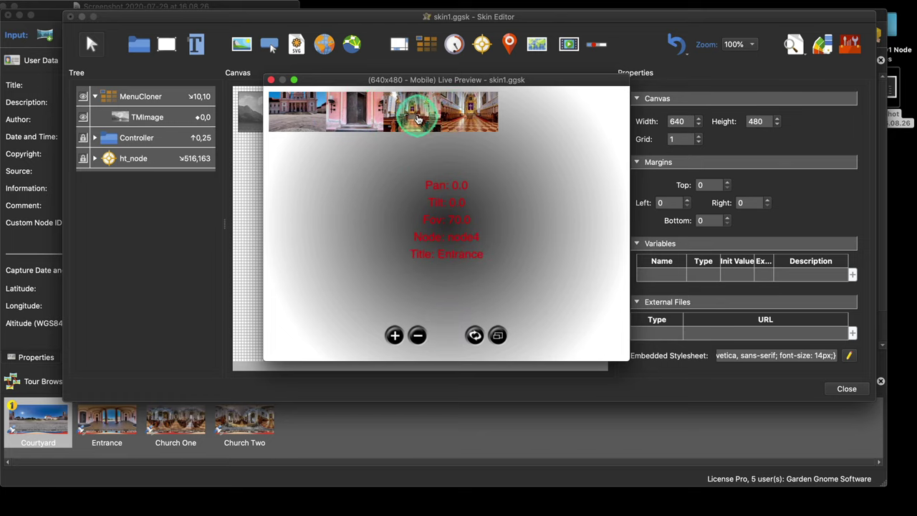
{"action": "left_click", "coordinate": [463, 122]}
{"action": "left_click", "coordinate": [357, 122]}
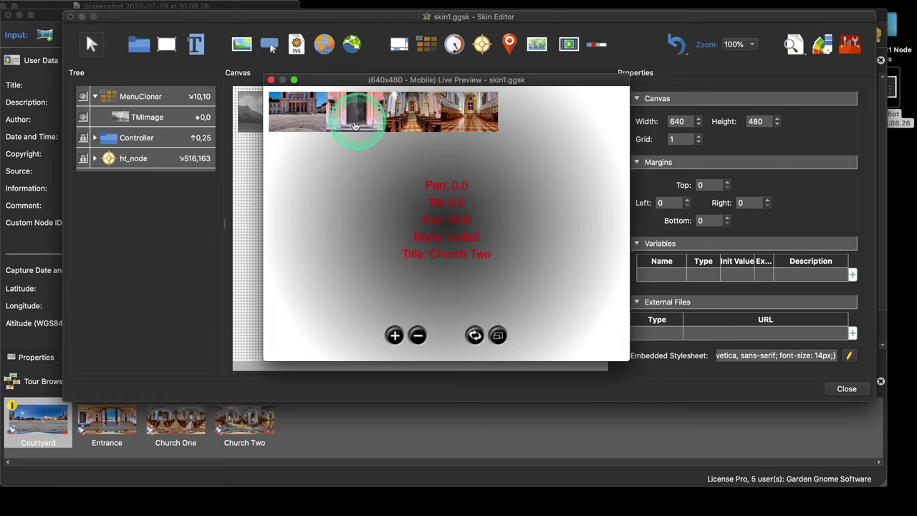
{"action": "left_click", "coordinate": [303, 123]}
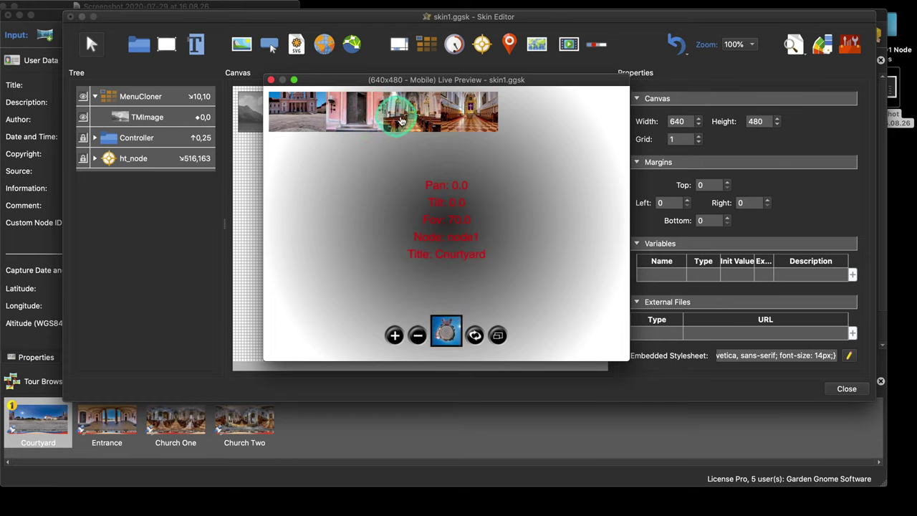
{"action": "left_click", "coordinate": [463, 119]}
{"action": "left_click", "coordinate": [290, 120]}
{"action": "left_click", "coordinate": [358, 126]}
{"action": "left_click", "coordinate": [287, 95]}
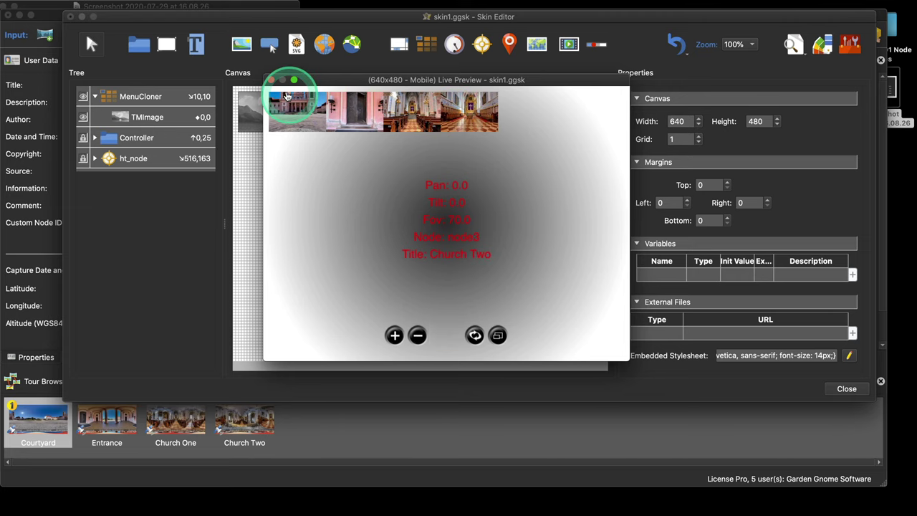
{"action": "left_click", "coordinate": [273, 80]}
{"action": "left_click", "coordinate": [340, 163]}
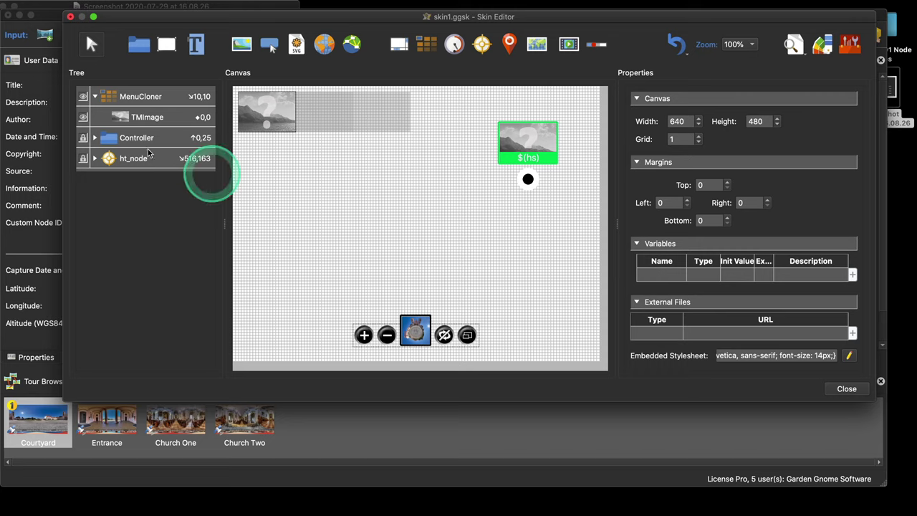
Set MenuCloner's clone direction to vertical and check the stacked thumbnails in the live preview
{"action": "left_click", "coordinate": [147, 100]}
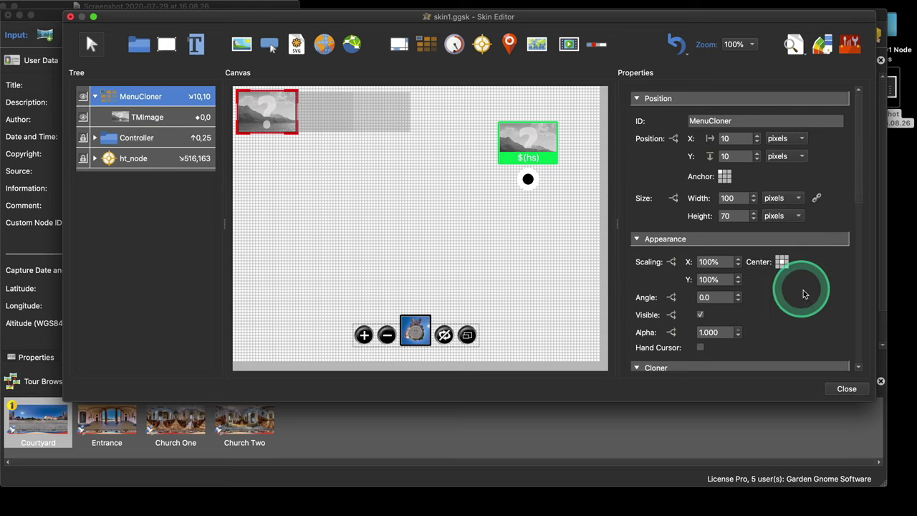
{"action": "scroll", "coordinate": [806, 291], "scroll_direction": "down", "scroll_amount": 3}
{"action": "scroll", "coordinate": [806, 291], "scroll_direction": "down", "scroll_amount": 2}
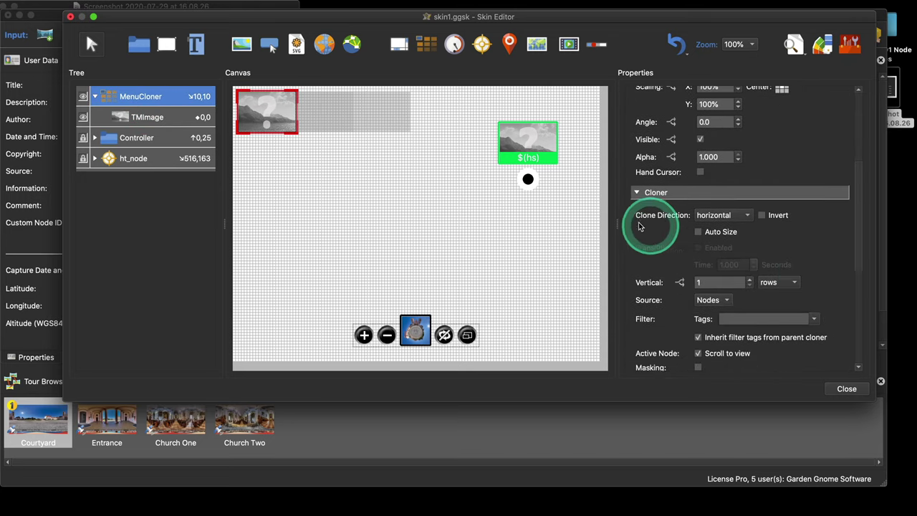
{"action": "left_click", "coordinate": [723, 228]}
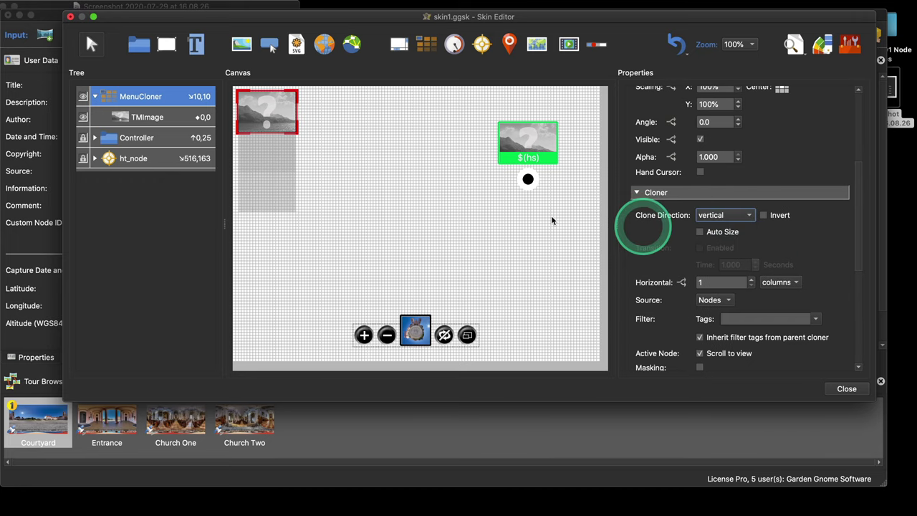
{"action": "left_click", "coordinate": [792, 45]}
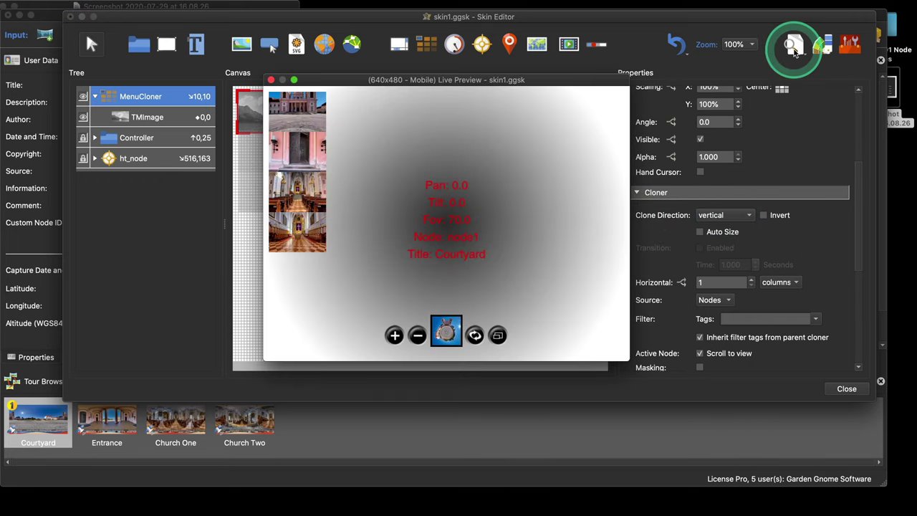
{"action": "left_click", "coordinate": [271, 79]}
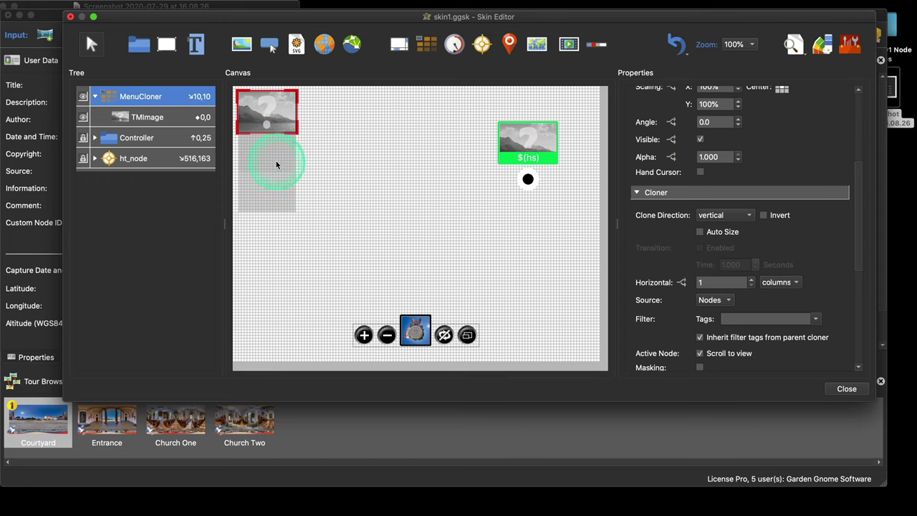
Set MenuCloner's height to 75 pixels to leave a gap between the thumbnails
{"action": "left_click", "coordinate": [152, 102]}
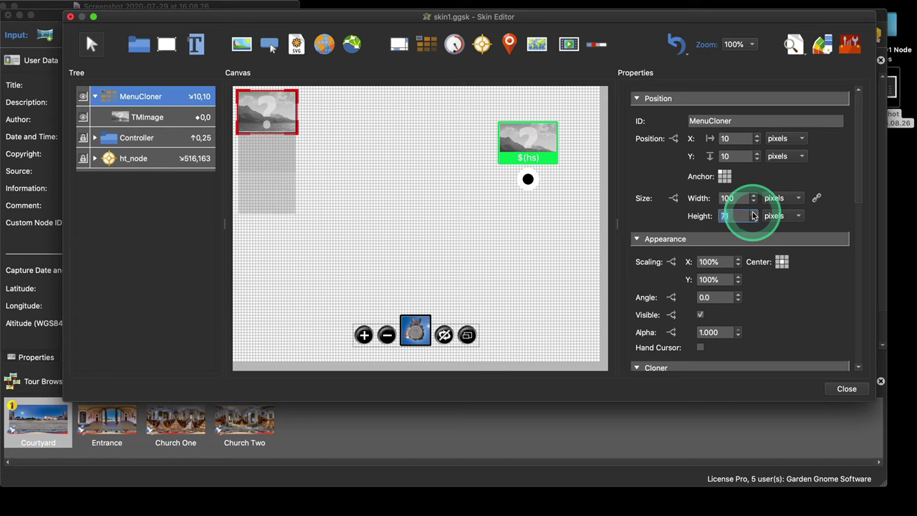
{"action": "left_click", "coordinate": [753, 213]}
{"action": "left_click", "coordinate": [752, 212]}
{"action": "left_click", "coordinate": [753, 213]}
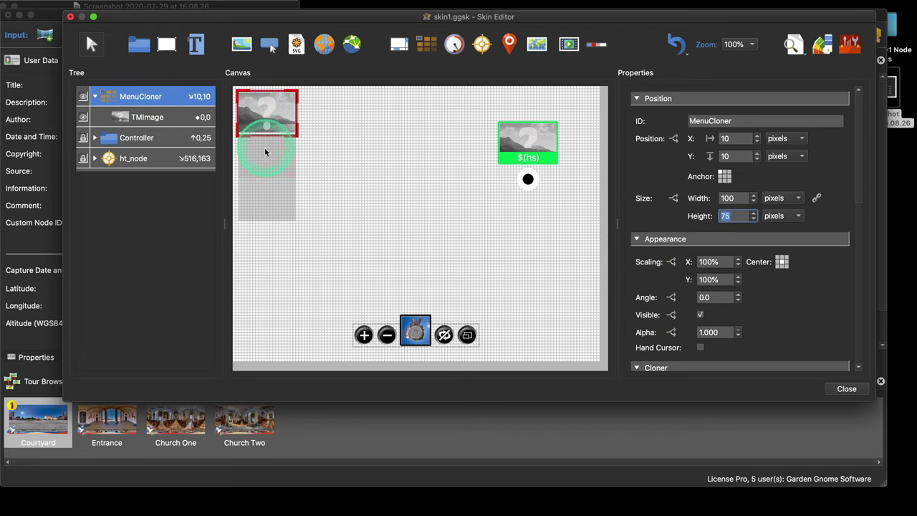
Check the thumbnail spacing in the live preview, open Church Two from the menu and close the preview
{"action": "left_click", "coordinate": [793, 44]}
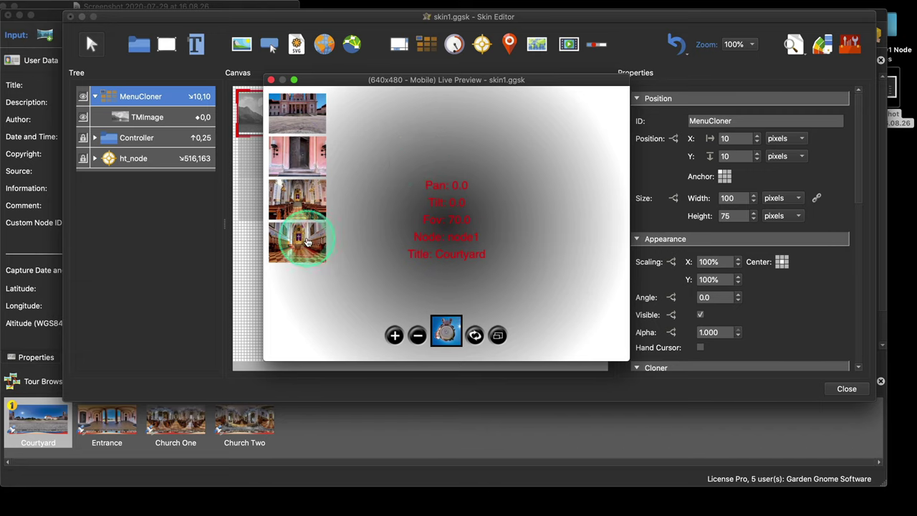
{"action": "left_click", "coordinate": [307, 243]}
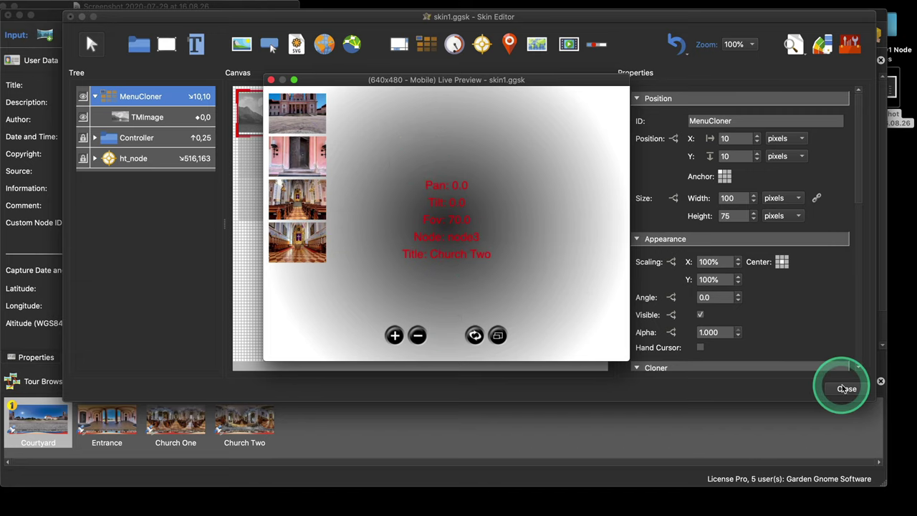
{"action": "left_click", "coordinate": [271, 80]}
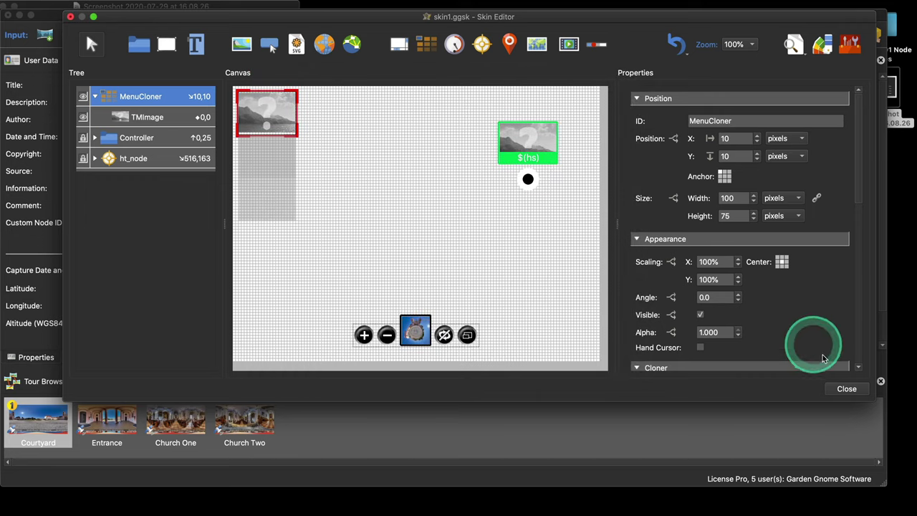
Close the skin editor, open the tour output in the browser and test the menu thumbnails
{"action": "left_click", "coordinate": [845, 387]}
{"action": "left_click", "coordinate": [543, 215]}
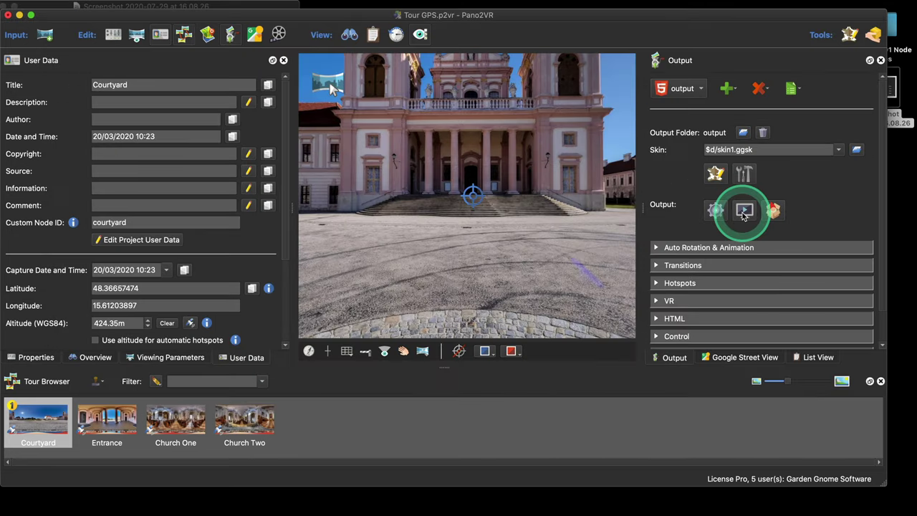
{"action": "left_click", "coordinate": [743, 211]}
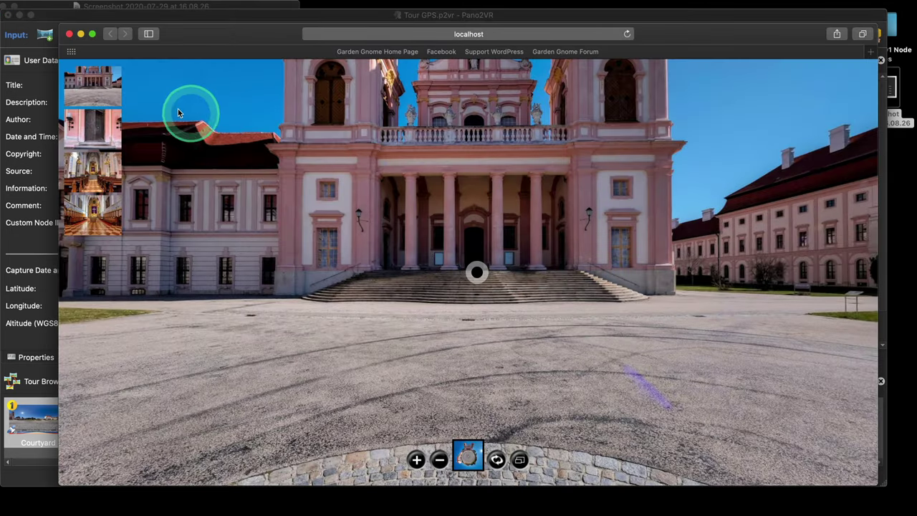
{"action": "left_click", "coordinate": [98, 118]}
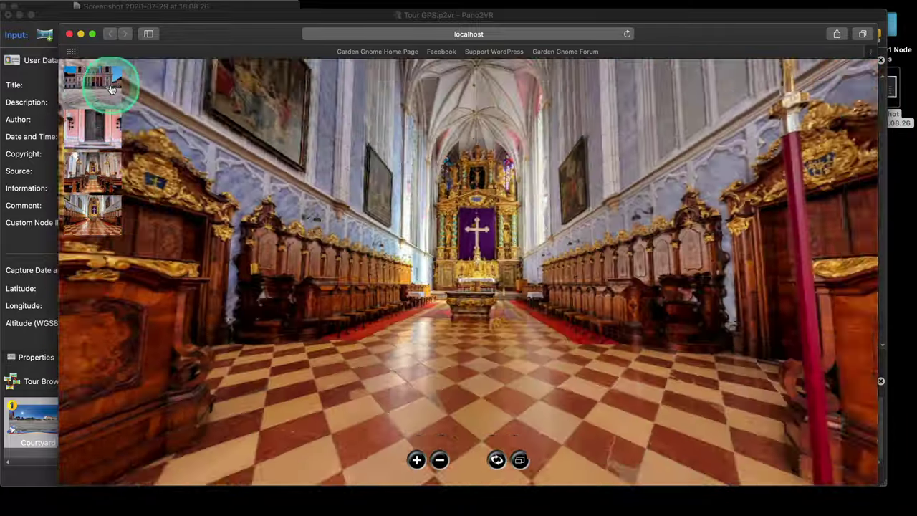
Open the Courtyard from the thumbnail menu, close the browser output and reopen skin1.ggsk in the skin editor
{"action": "left_click", "coordinate": [111, 89]}
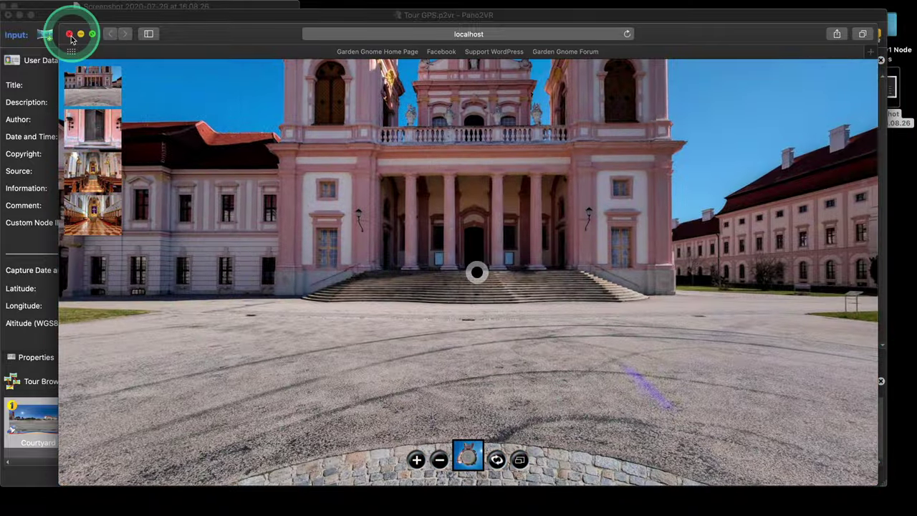
{"action": "left_click", "coordinate": [69, 34]}
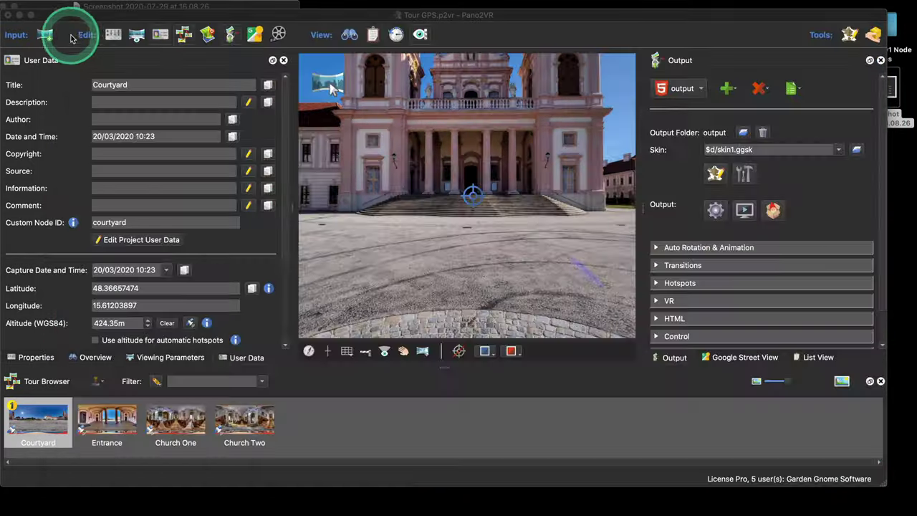
{"action": "left_click", "coordinate": [716, 172]}
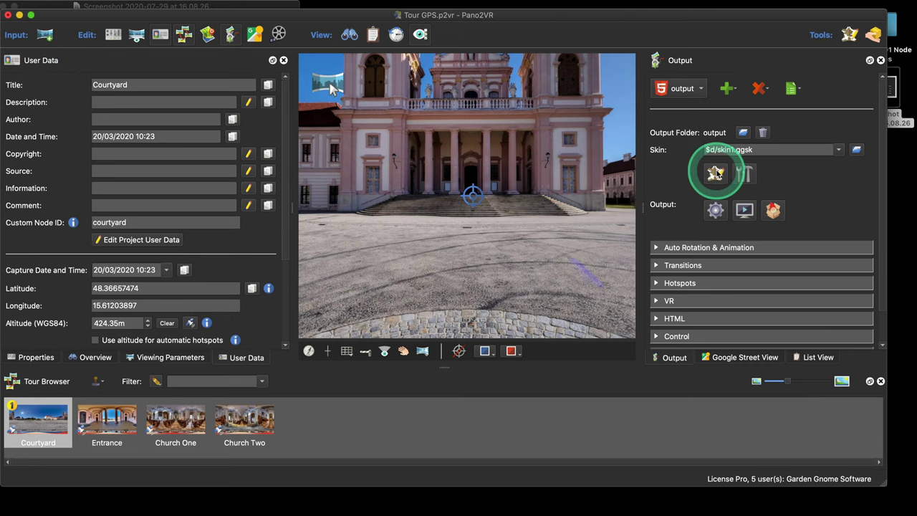
{"action": "left_click", "coordinate": [314, 230]}
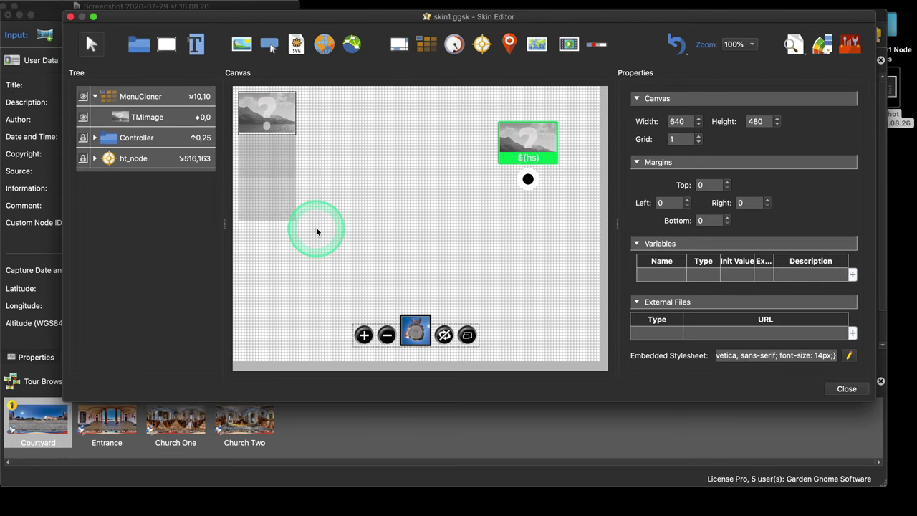
Draw a scroll area about 125 by 166 pixels around the thumbnail menu, with MenuCloner nested inside it
{"action": "left_click", "coordinate": [399, 46]}
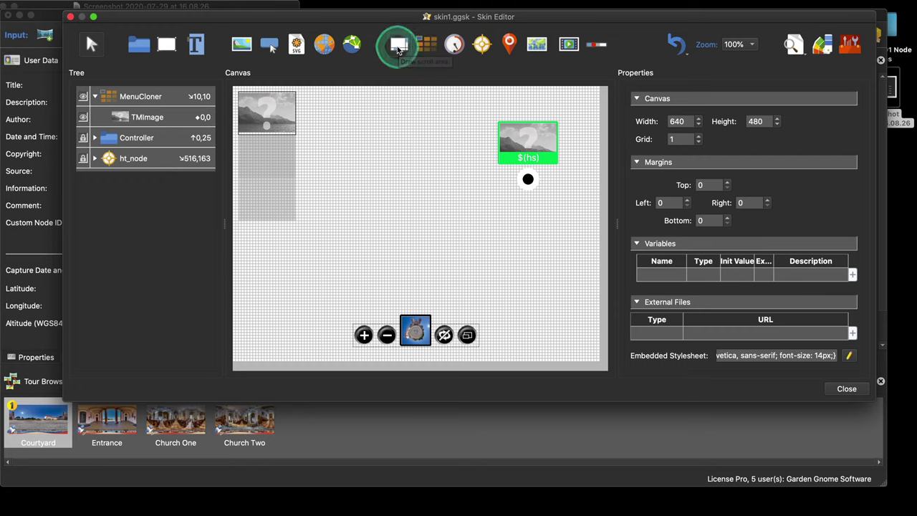
{"action": "mouse_move", "coordinate": [236, 89]}
{"action": "left_mouse_down"}
{"action": "mouse_move", "coordinate": [301, 180]}
{"action": "mouse_move", "coordinate": [300, 193]}
{"action": "mouse_move", "coordinate": [308, 183]}
{"action": "left_mouse_up"}
{"action": "left_click", "coordinate": [273, 104]}
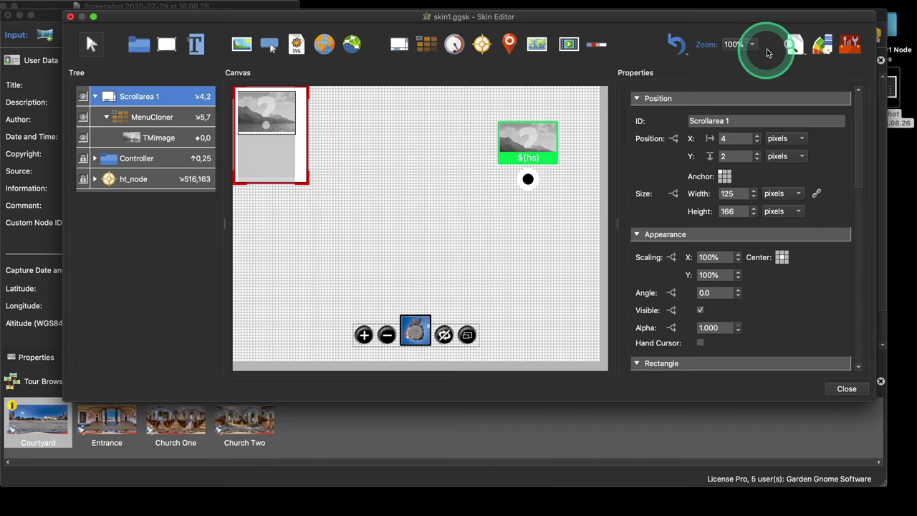
Test scrolling through the thumbnails in the live preview and close the preview
{"action": "left_click", "coordinate": [792, 44]}
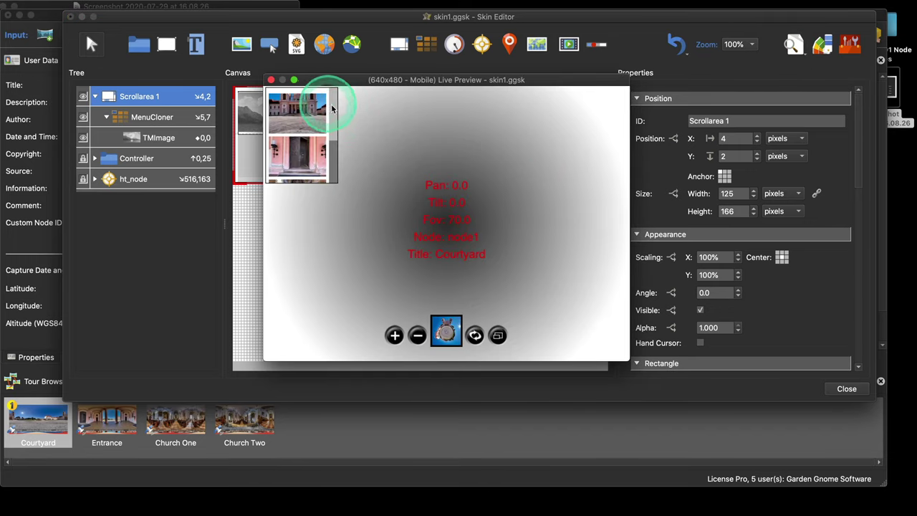
{"action": "left_click_drag", "start_coordinate": [333, 109], "coordinate": [328, 170]}
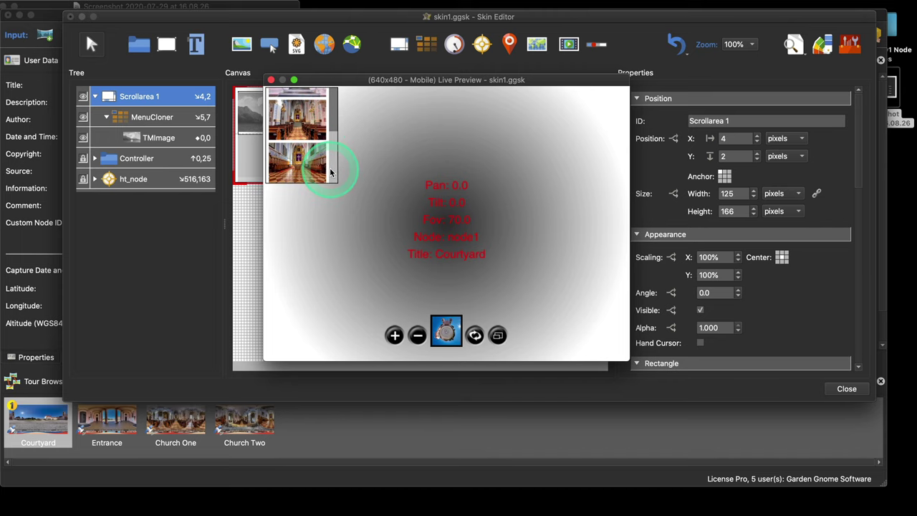
{"action": "left_click", "coordinate": [271, 79]}
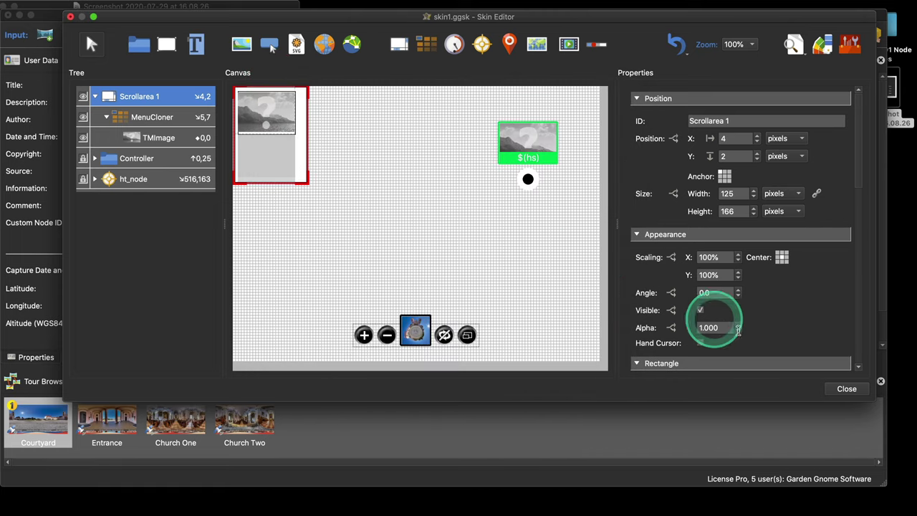
Close the skin editor and generate the tour output to view it in the browser
{"action": "left_click", "coordinate": [845, 388]}
{"action": "left_click", "coordinate": [536, 215]}
{"action": "left_click", "coordinate": [714, 213]}
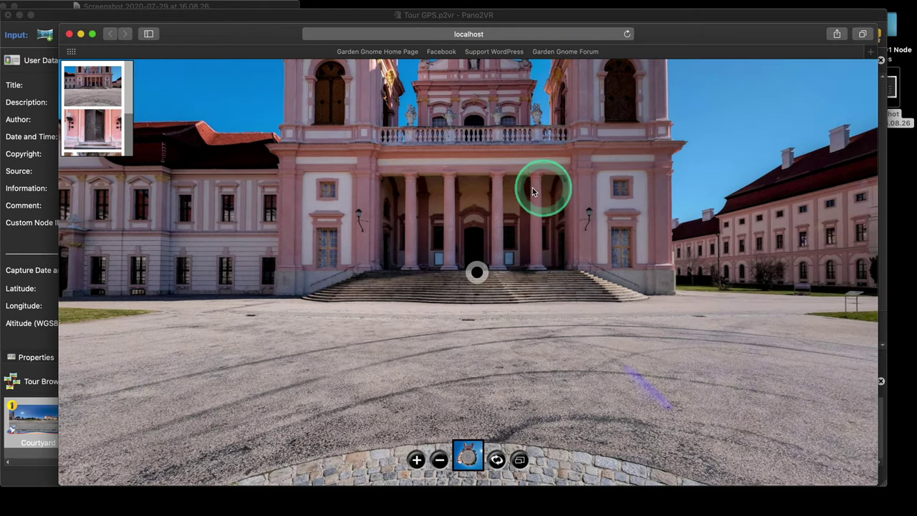
Walk through the hotspots from Courtyard to Church Two and back, checking how the scroll area follows the active node
{"action": "left_click", "coordinate": [478, 273]}
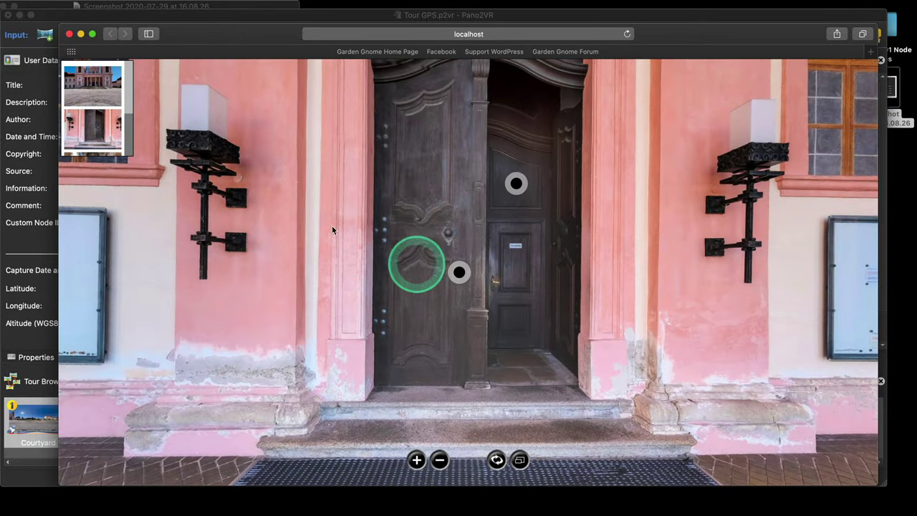
{"action": "left_click", "coordinate": [460, 273]}
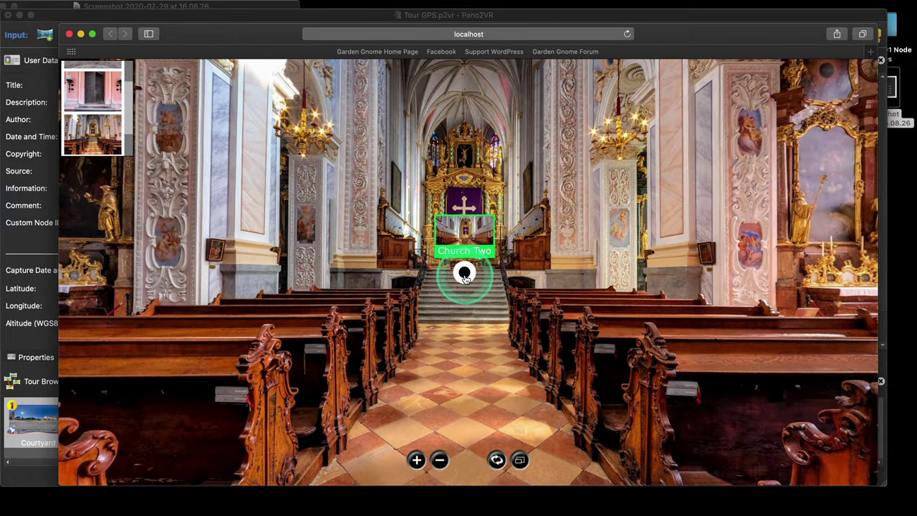
{"action": "left_click", "coordinate": [464, 279]}
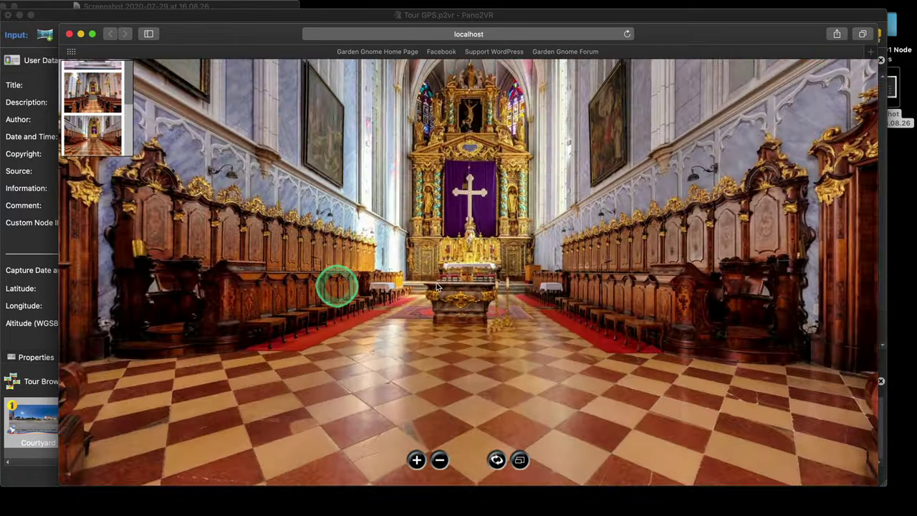
{"action": "left_click", "coordinate": [483, 293]}
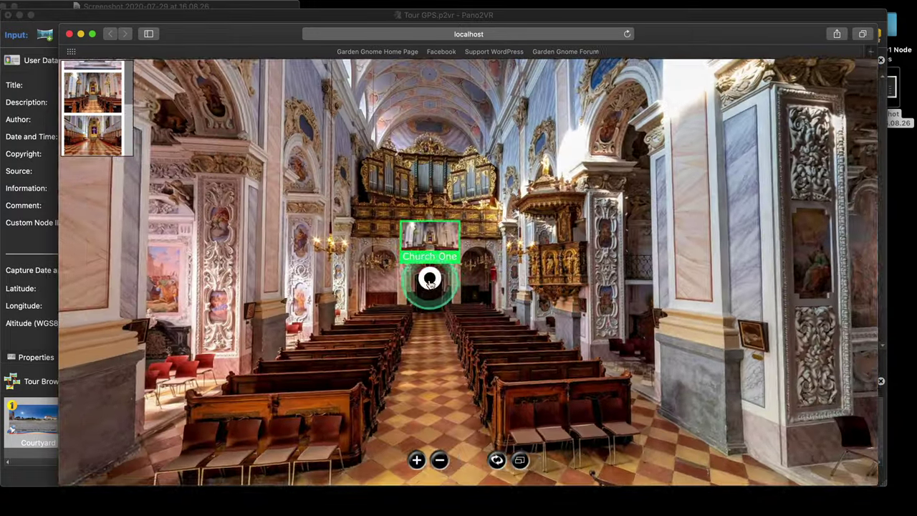
{"action": "left_click", "coordinate": [429, 279]}
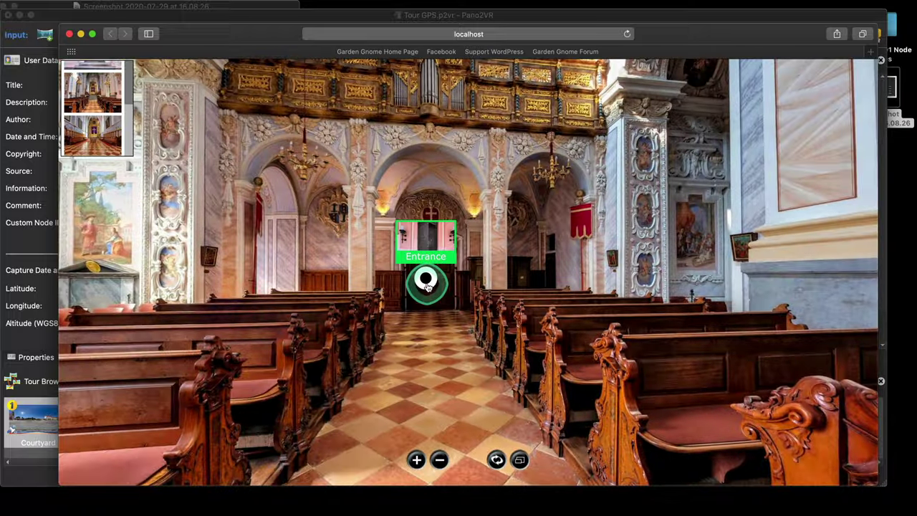
{"action": "left_click", "coordinate": [427, 281]}
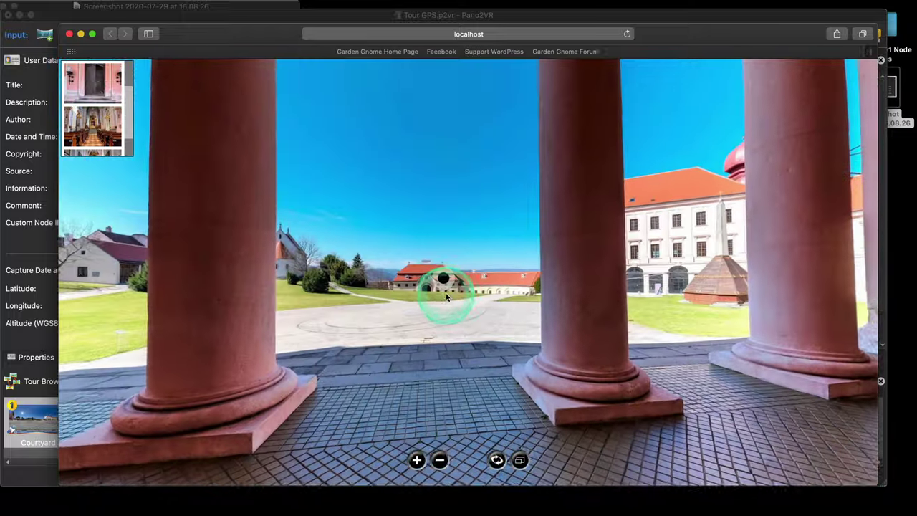
{"action": "left_click", "coordinate": [445, 296]}
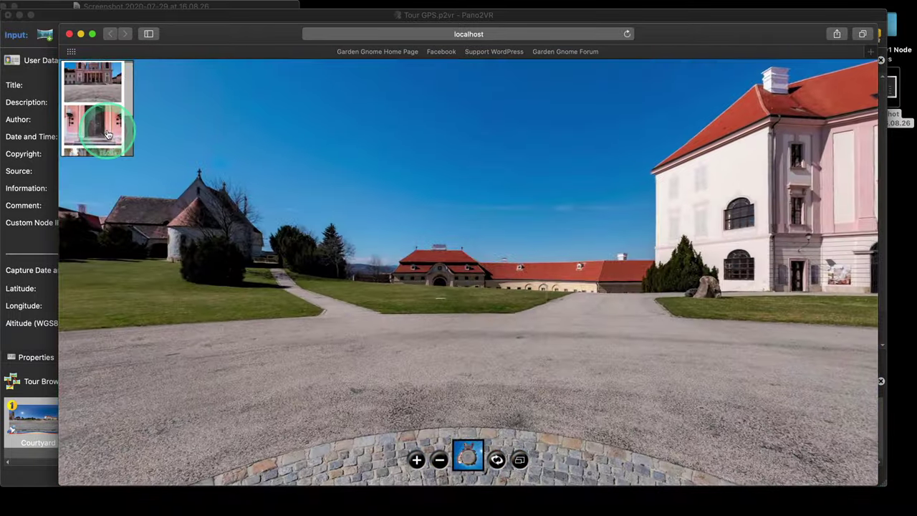
Test the scrolling menu in the browser by opening Church Two and returning to the Courtyard through their thumbnails
{"action": "left_click", "coordinate": [106, 134]}
{"action": "left_click", "coordinate": [106, 119]}
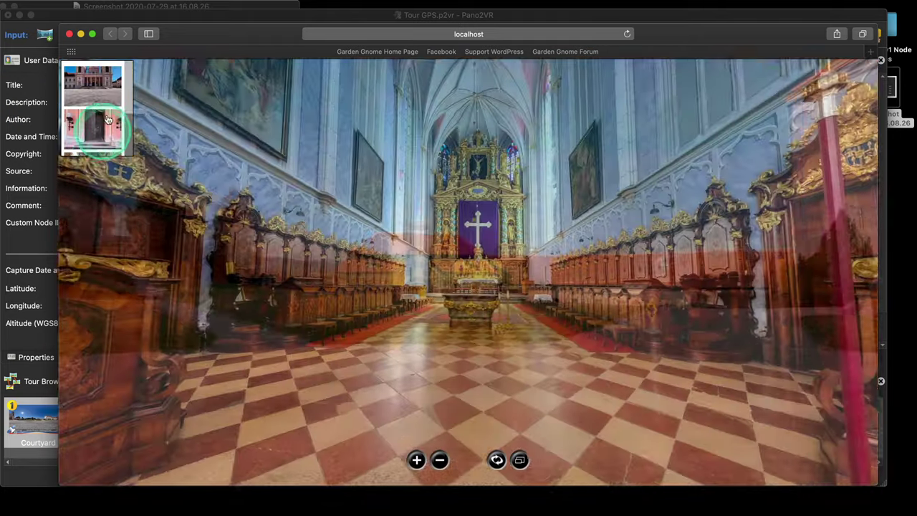
{"action": "left_click", "coordinate": [109, 88]}
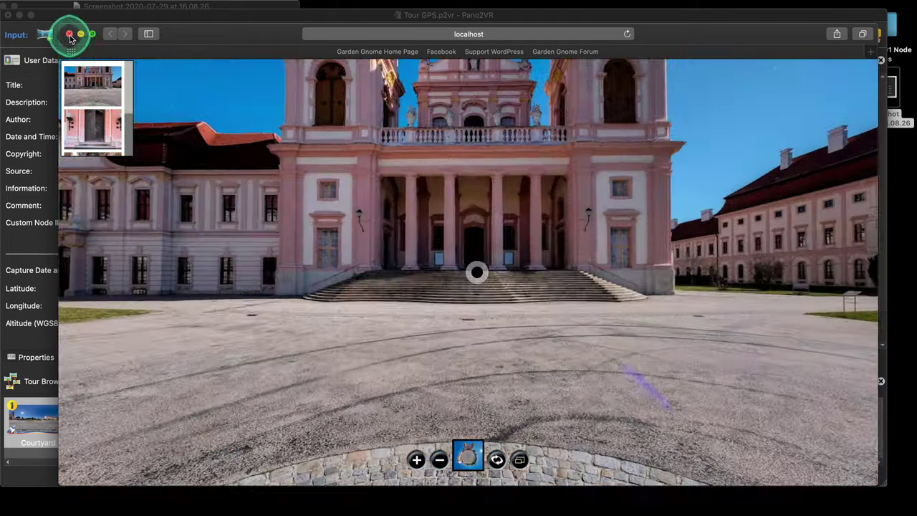
Close the browser output, reopen the skin editor and move its window clear of the desktop files
{"action": "left_click", "coordinate": [69, 36]}
{"action": "left_click", "coordinate": [719, 179]}
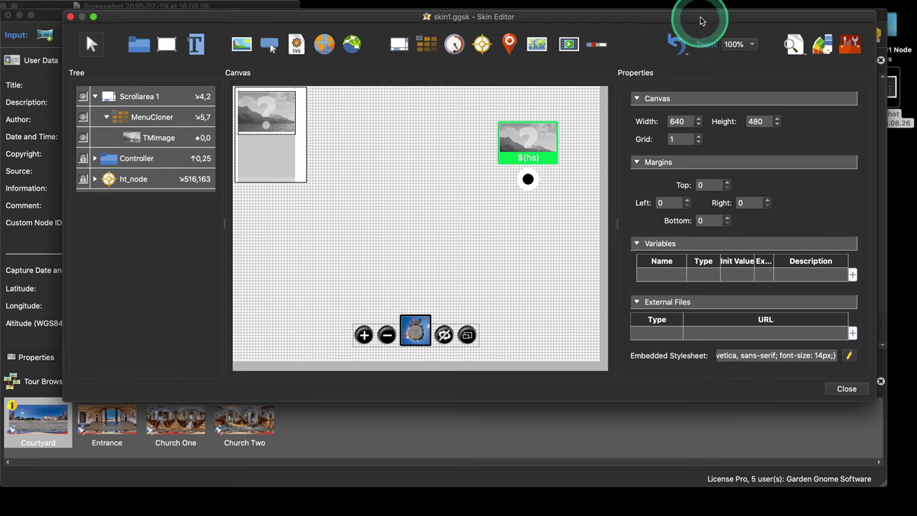
{"action": "left_click_drag", "start_coordinate": [697, 20], "coordinate": [635, 61]}
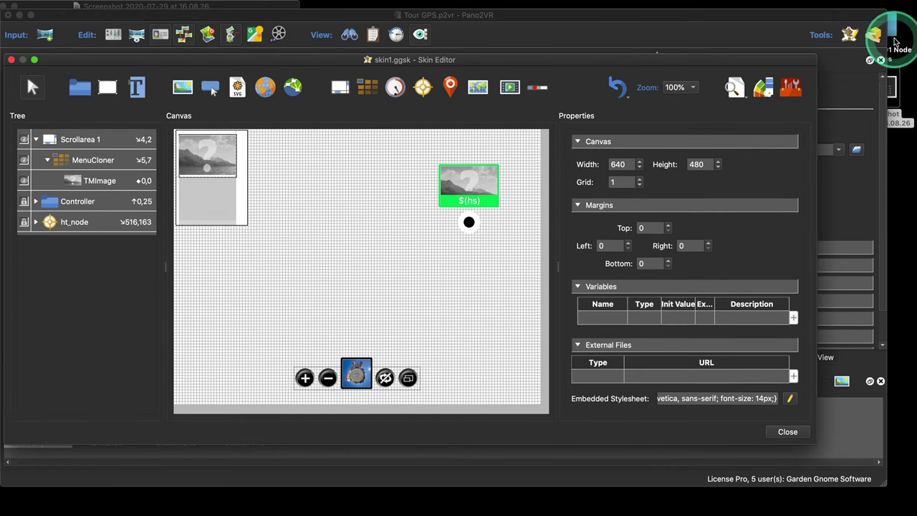